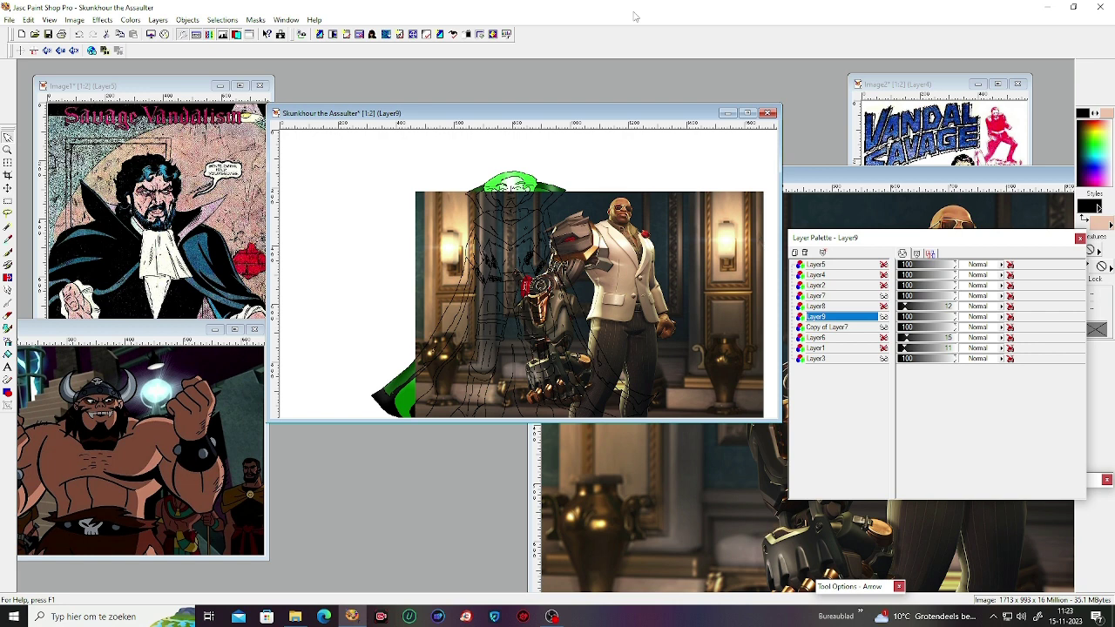
Step: Hide Layer9, Layer7 and Copy of Layer7 in the Skunkhour the Assaulter image, keeping the white background Layer3 visible
left_click(883, 326)
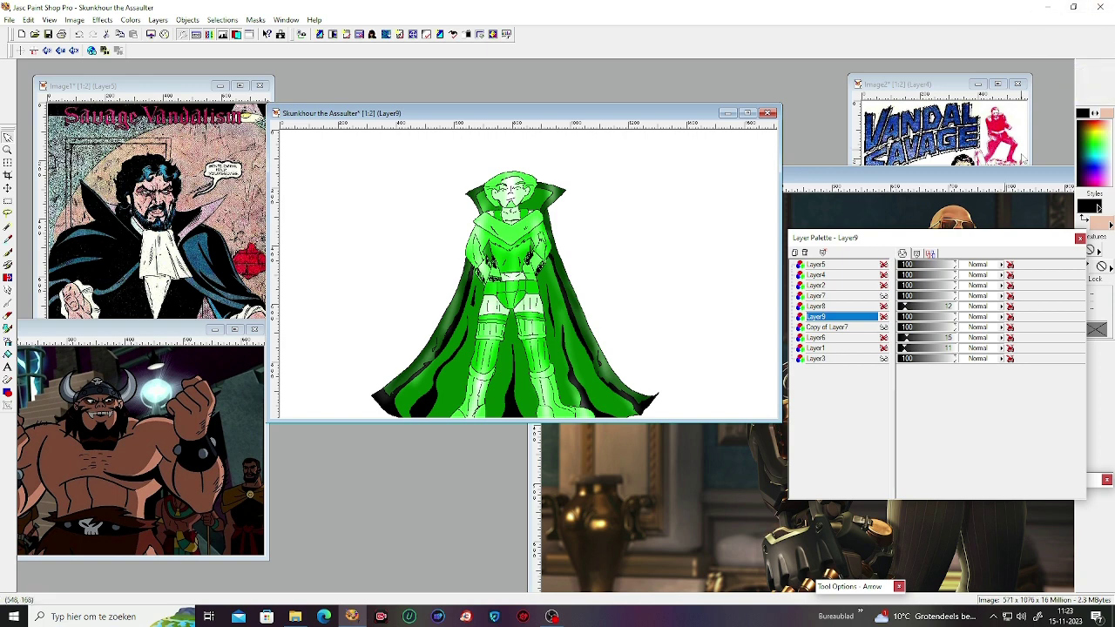
left_click(883, 296)
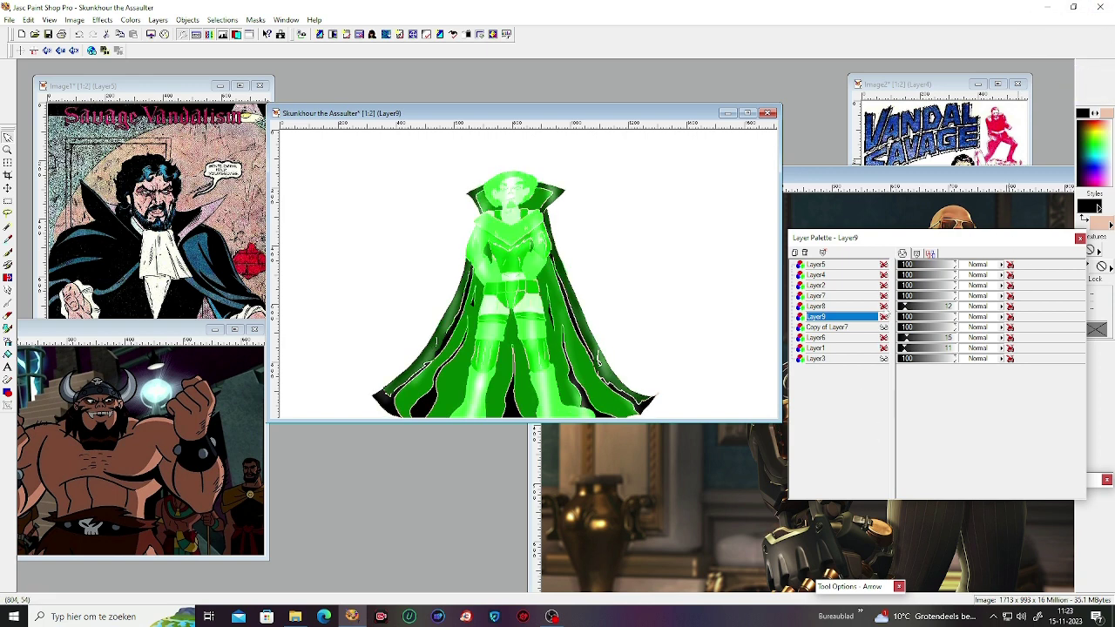
left_click(883, 328)
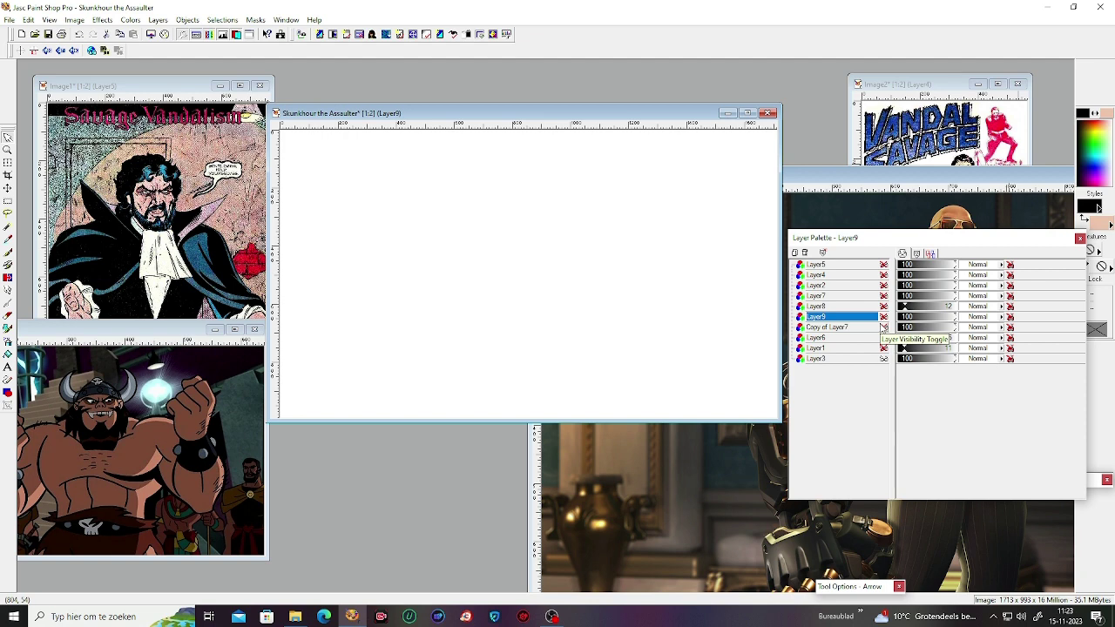
mouse_move(875, 329)
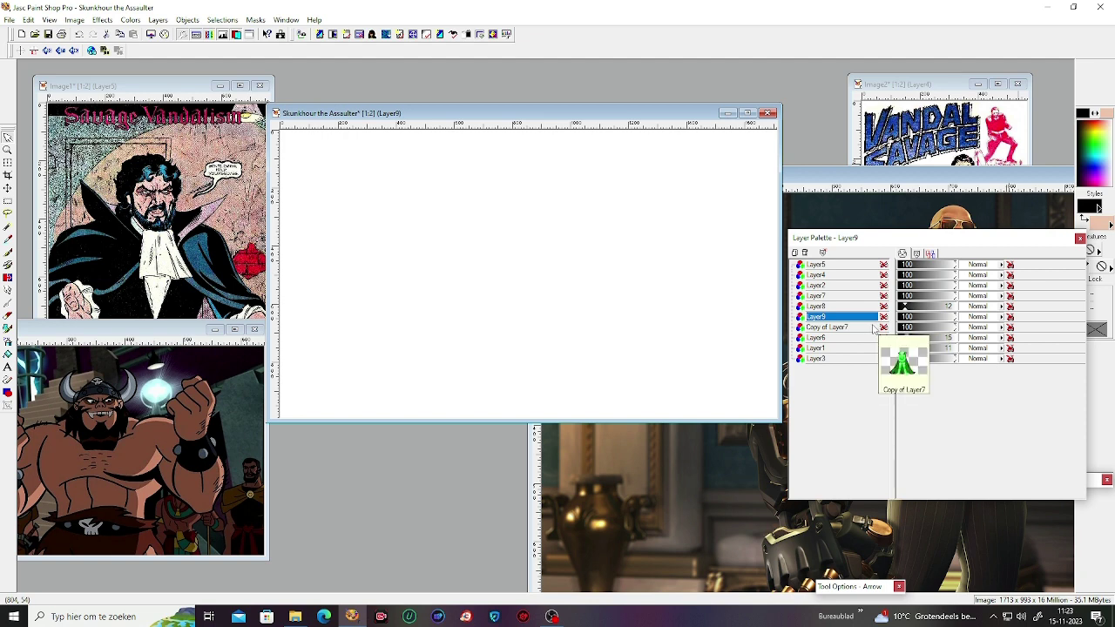
left_click(883, 358)
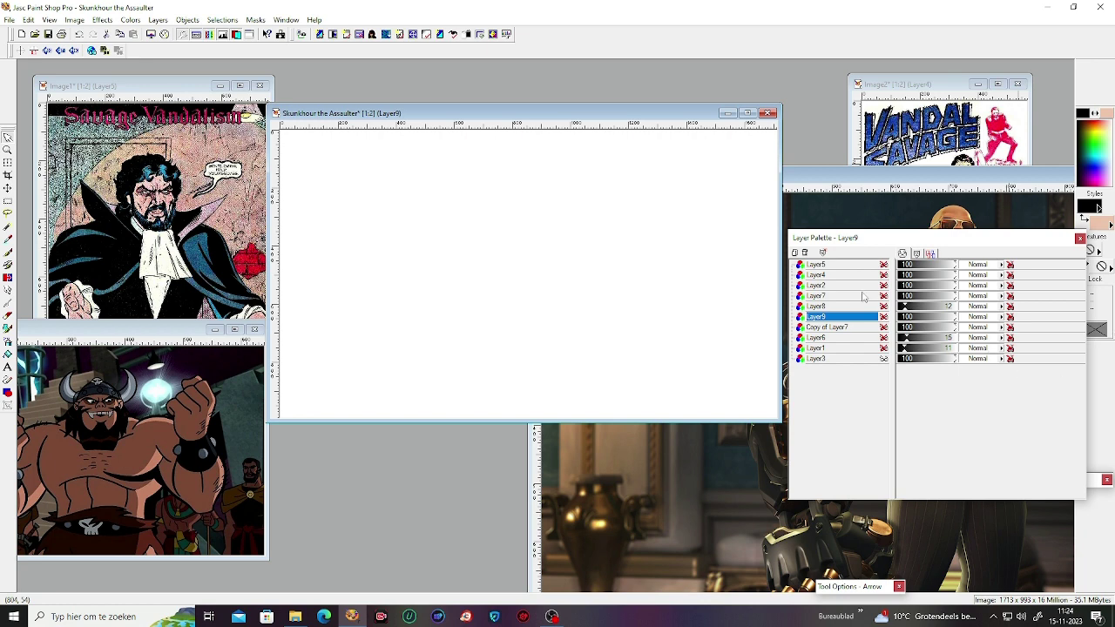
Step: Add a new raster layer directly above Layer9 with the default properties
mouse_move(858, 319)
right_click(798, 316)
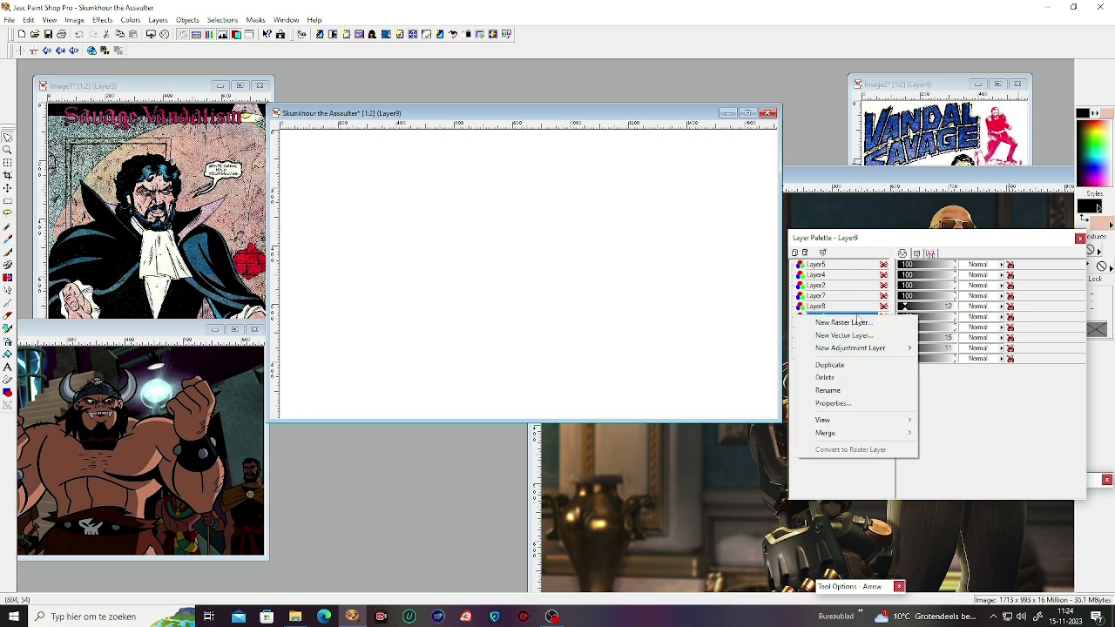
left_click(827, 323)
left_click(858, 481)
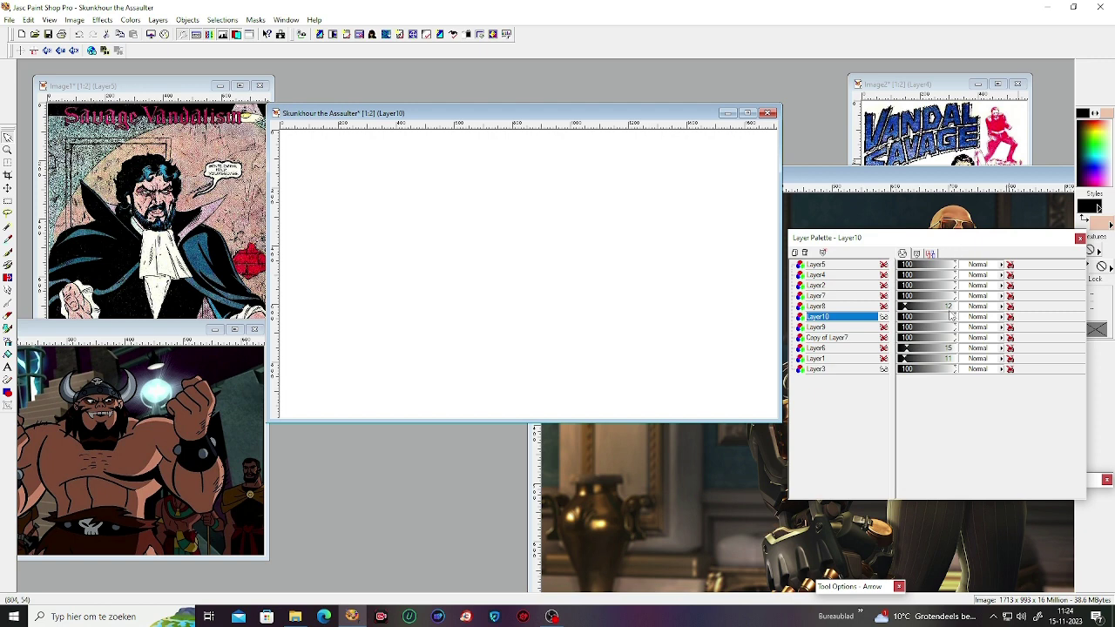
Step: Add a second raster layer directly above Layer10, keeping the default layer properties
left_click(882, 370)
left_click(882, 370)
mouse_move(881, 369)
mouse_move(837, 588)
mouse_move(830, 349)
right_click(846, 321)
right_click(793, 318)
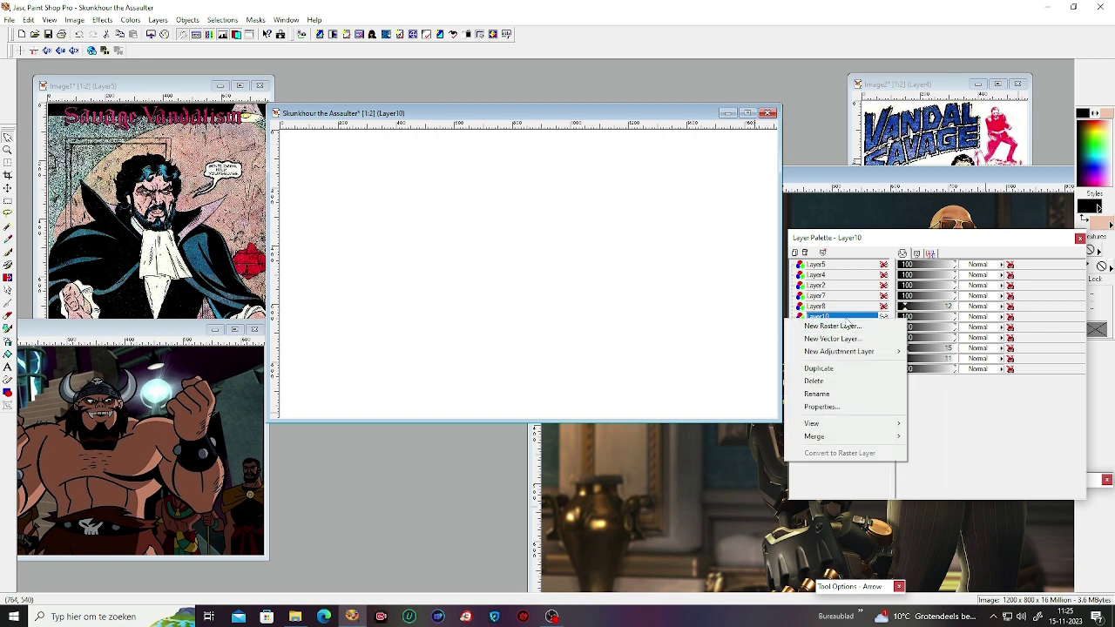
left_click(819, 406)
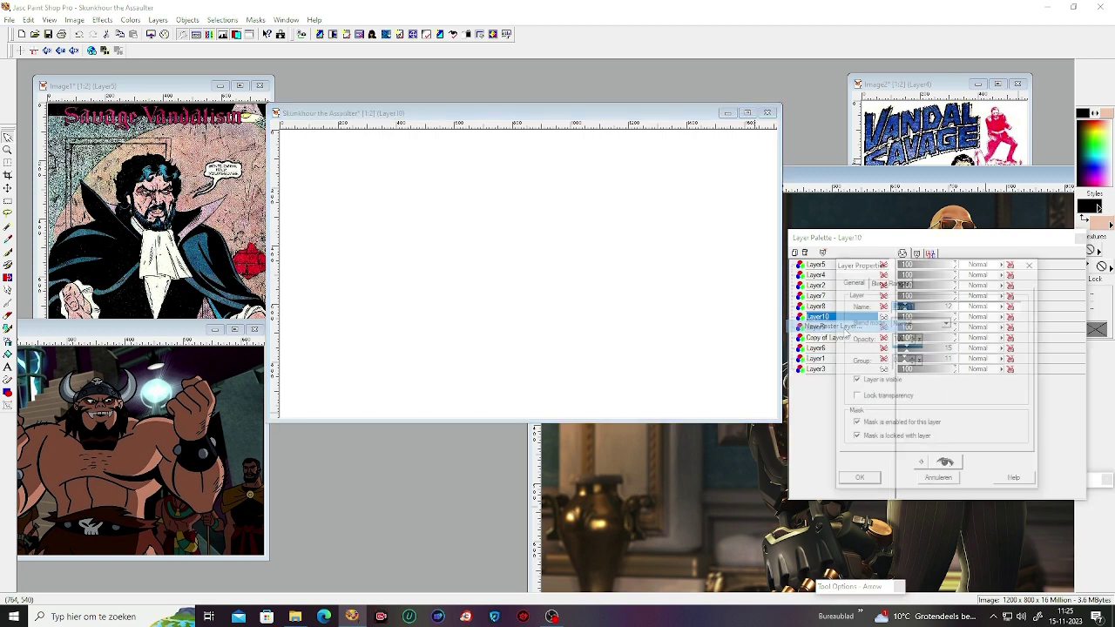
left_click(864, 481)
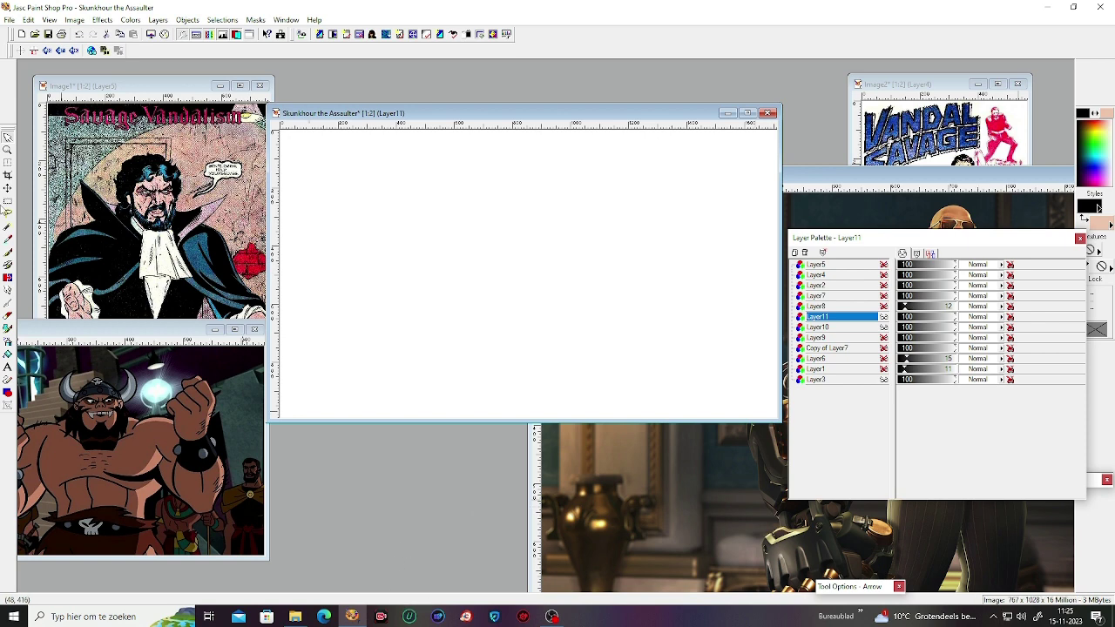
Step: Show the Savage Vandalism cover on Layer5 and the Vandal Savage cover on Layer4, and make Layer4 active
left_click(10, 253)
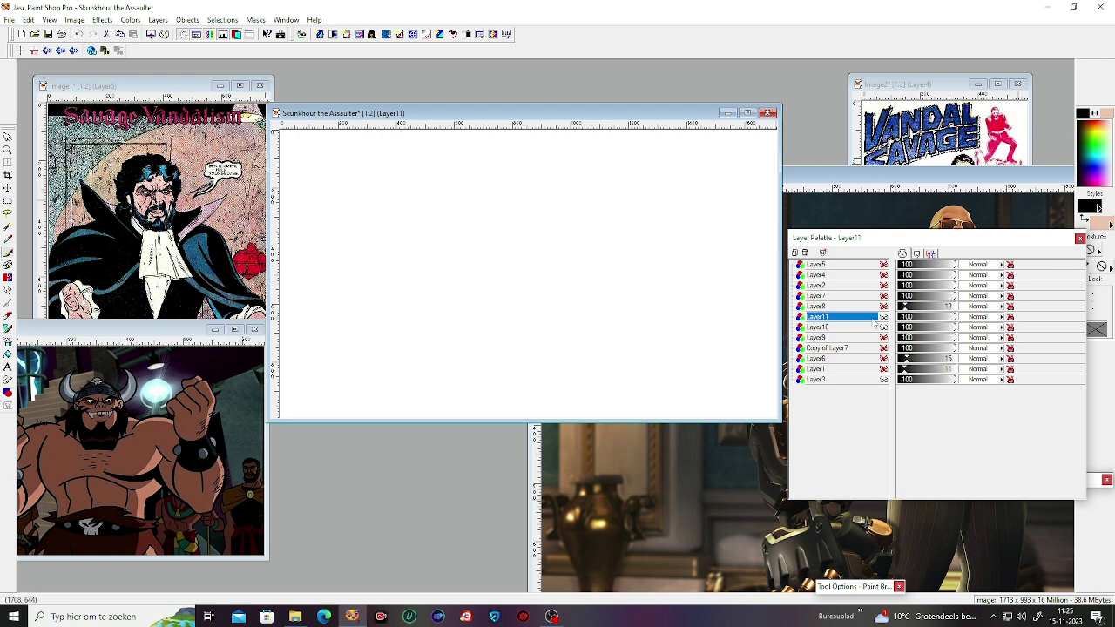
mouse_move(868, 322)
left_click_drag(590, 117, 605, 135)
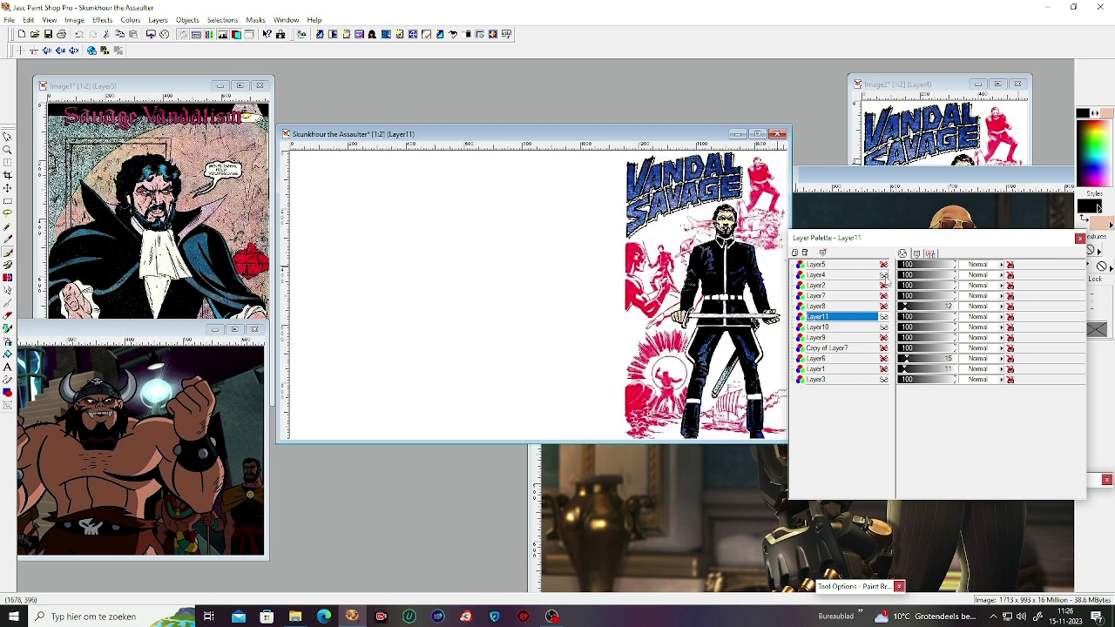
left_click(883, 265)
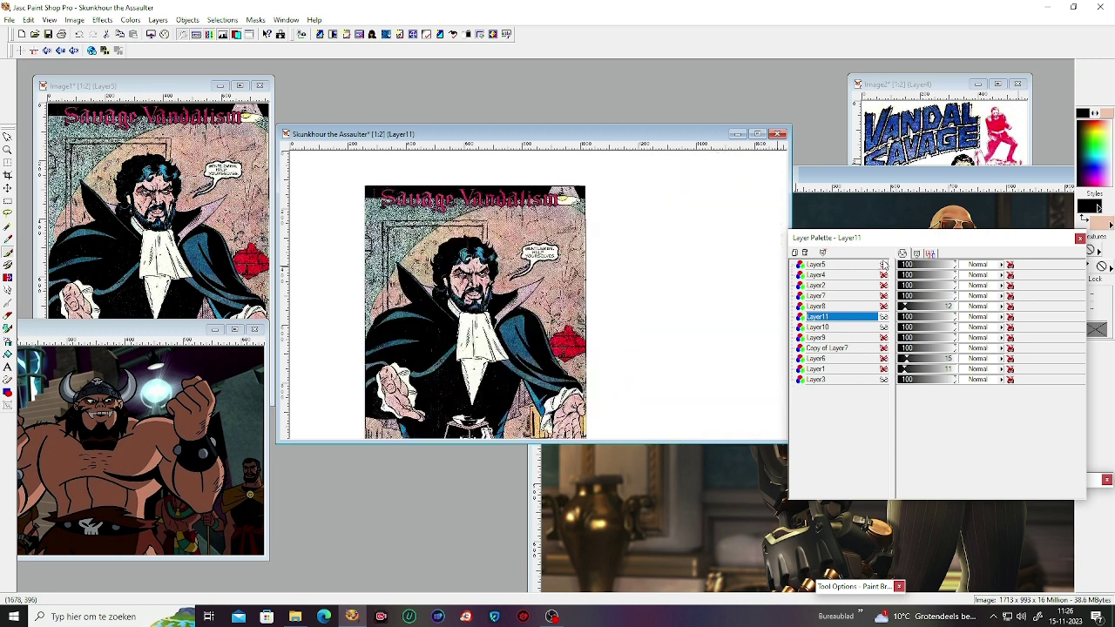
left_click(884, 264)
left_click(883, 276)
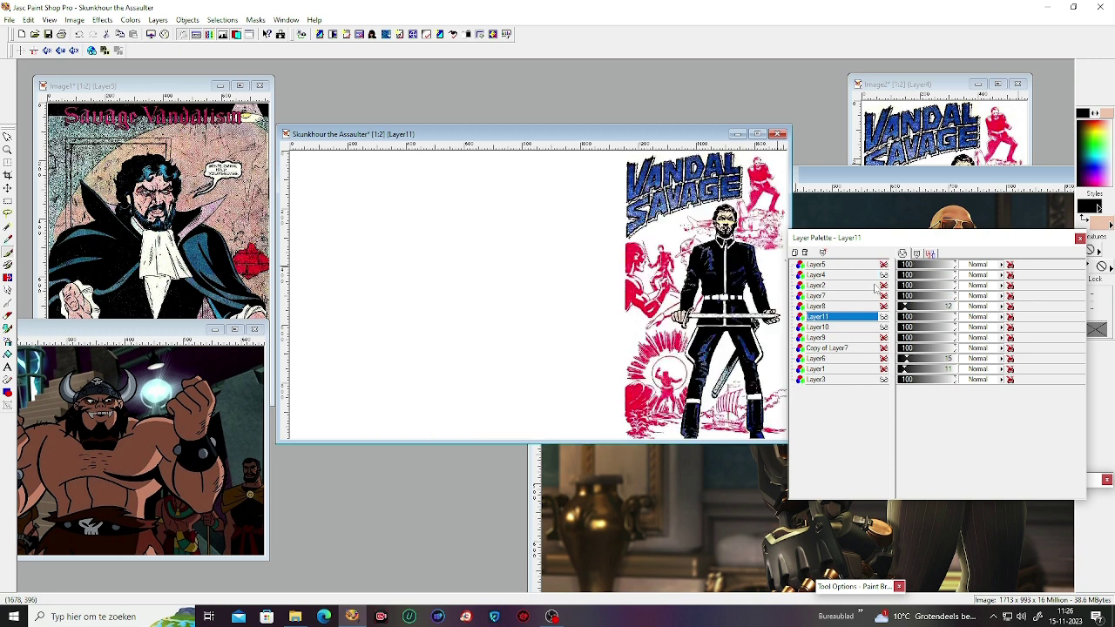
left_click(884, 265)
left_click(871, 265)
left_click(869, 275)
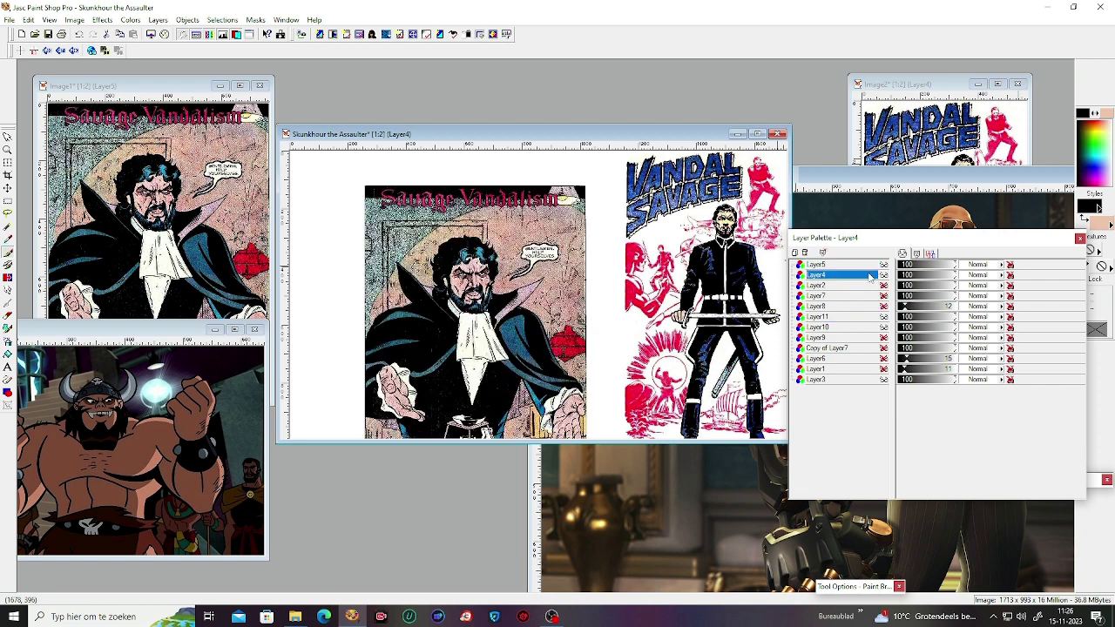
Step: Shift the Vandal Savage cover on Layer4 to the middle of the canvas and hide Layer5
left_click(9, 162)
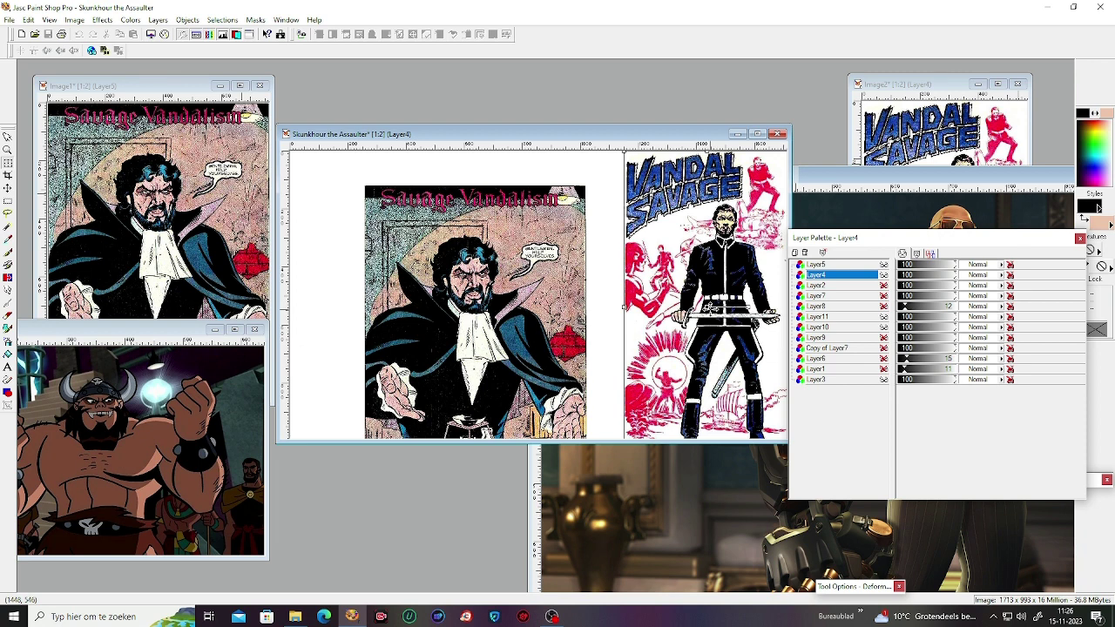
left_click_drag(706, 309, 520, 315)
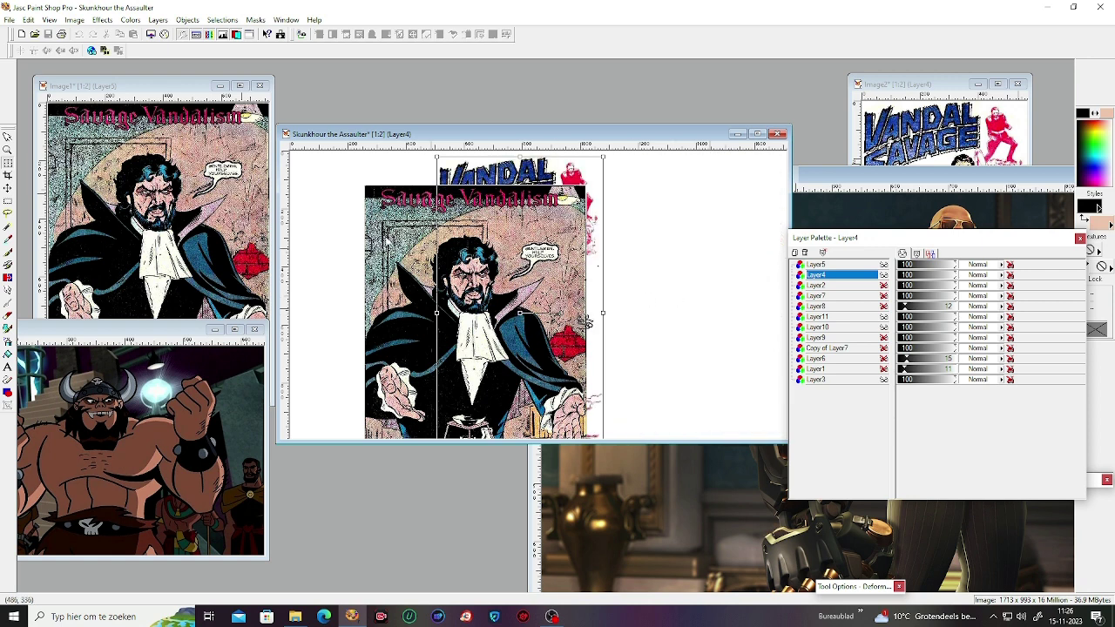
left_click(8, 188)
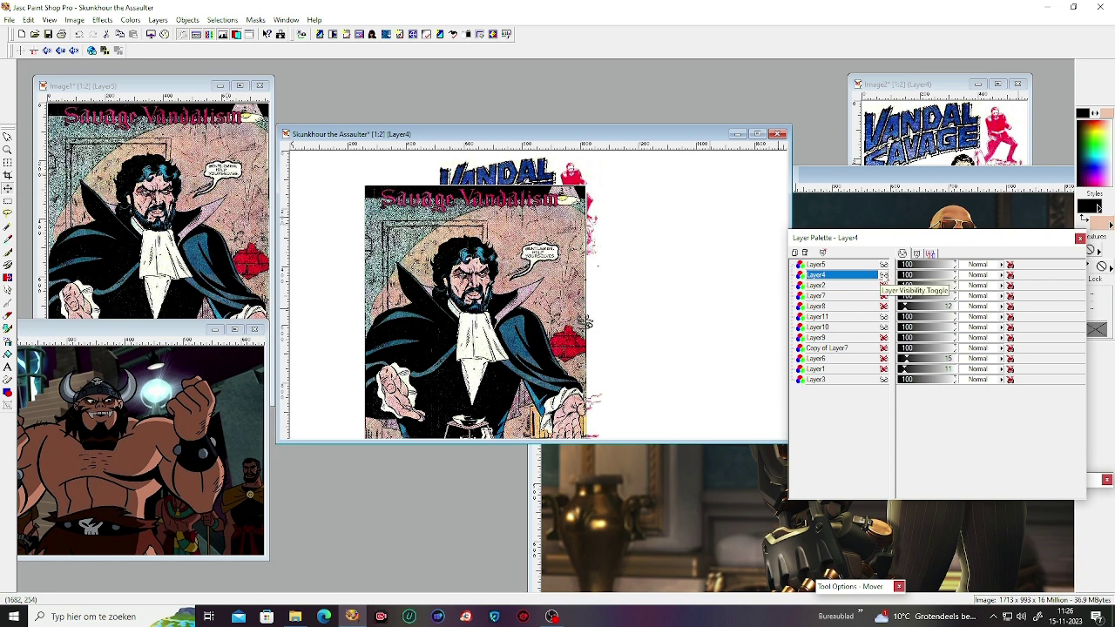
left_click(884, 270)
left_click(884, 270)
left_click(884, 264)
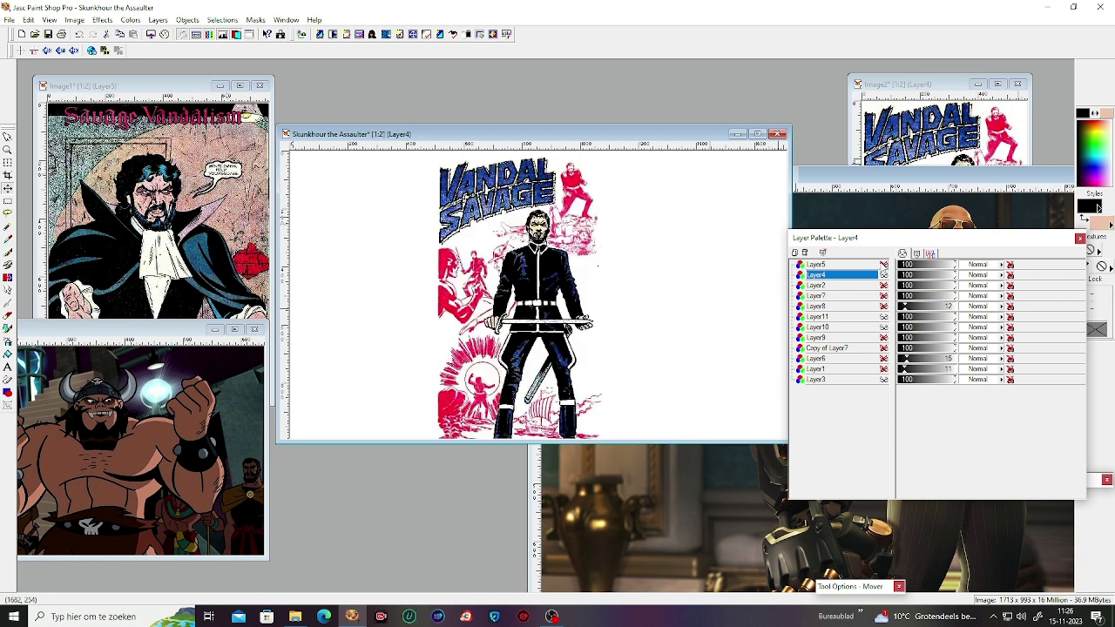
Step: Set Layer4's opacity to 19 and reorder the empty Layer11 directly above it
left_click(909, 275)
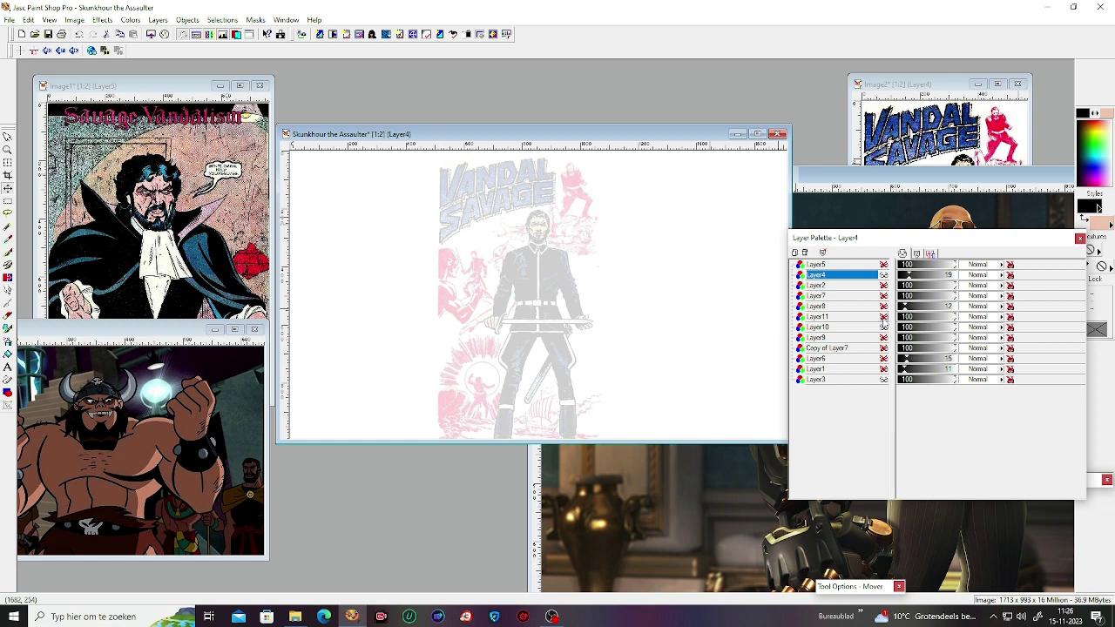
left_click(874, 318)
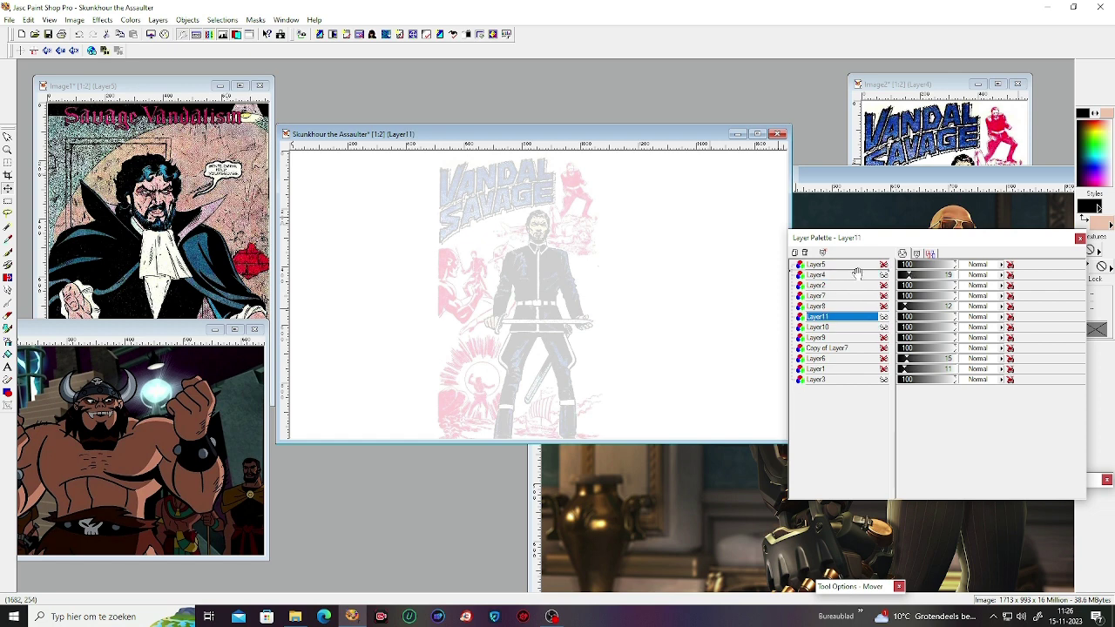
left_click_drag(858, 274, 857, 273)
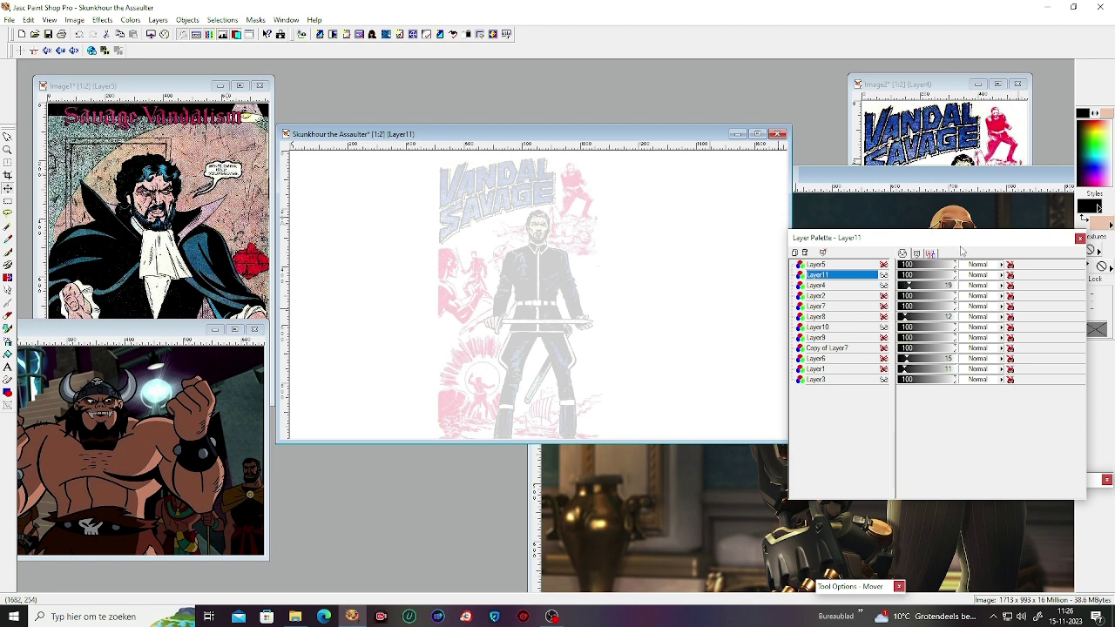
Step: Resize and reposition Layer4's cover with the Deform tool so its standing figure fits the canvas height from head to boots
left_click(836, 284)
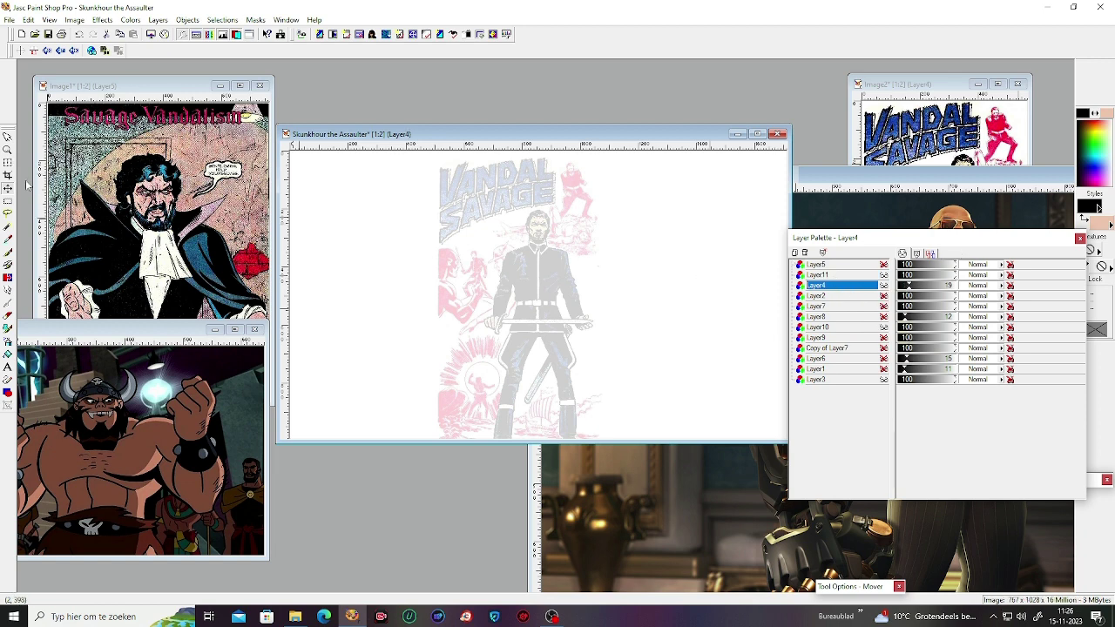
left_click(8, 163)
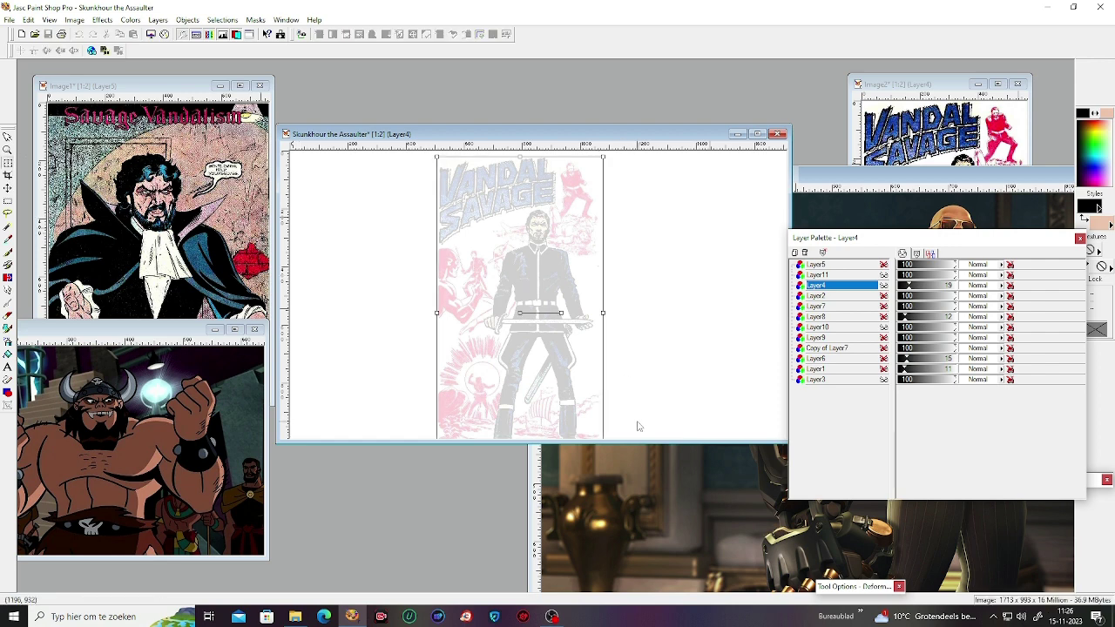
left_click_drag(627, 443, 708, 618)
left_click_drag(597, 418, 528, 345)
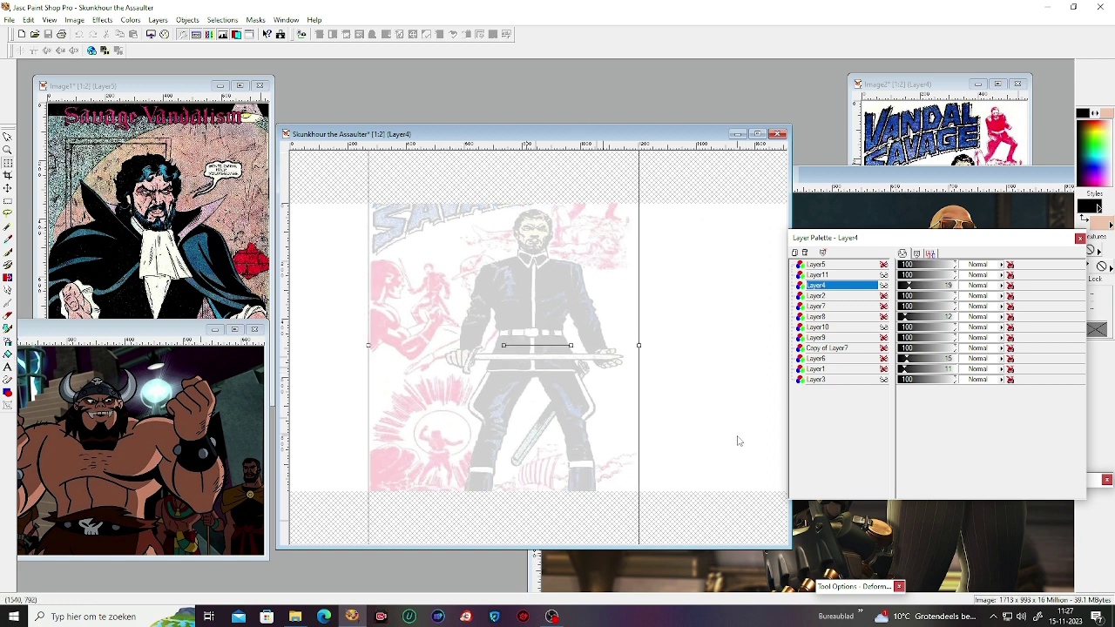
left_click_drag(787, 547, 847, 592)
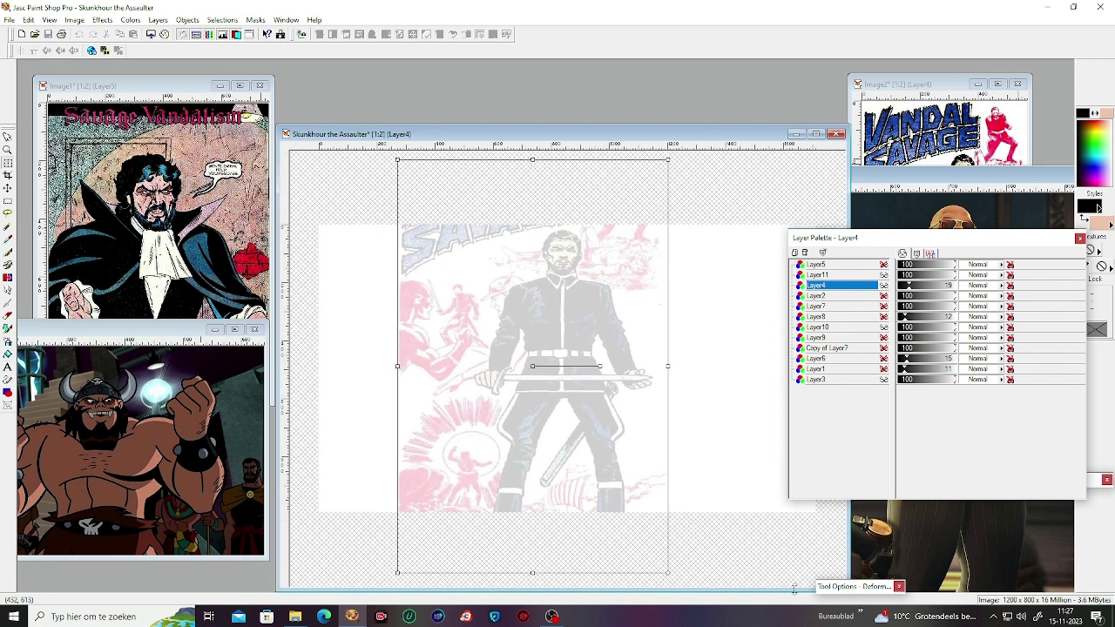
left_click_drag(669, 573, 610, 514)
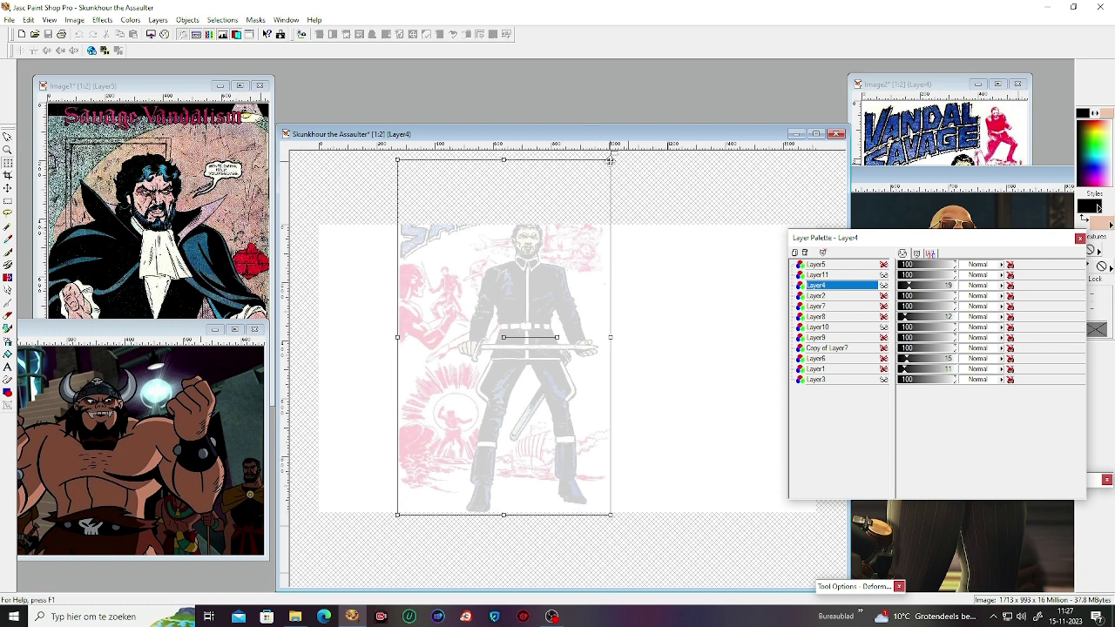
left_click_drag(610, 159, 591, 182)
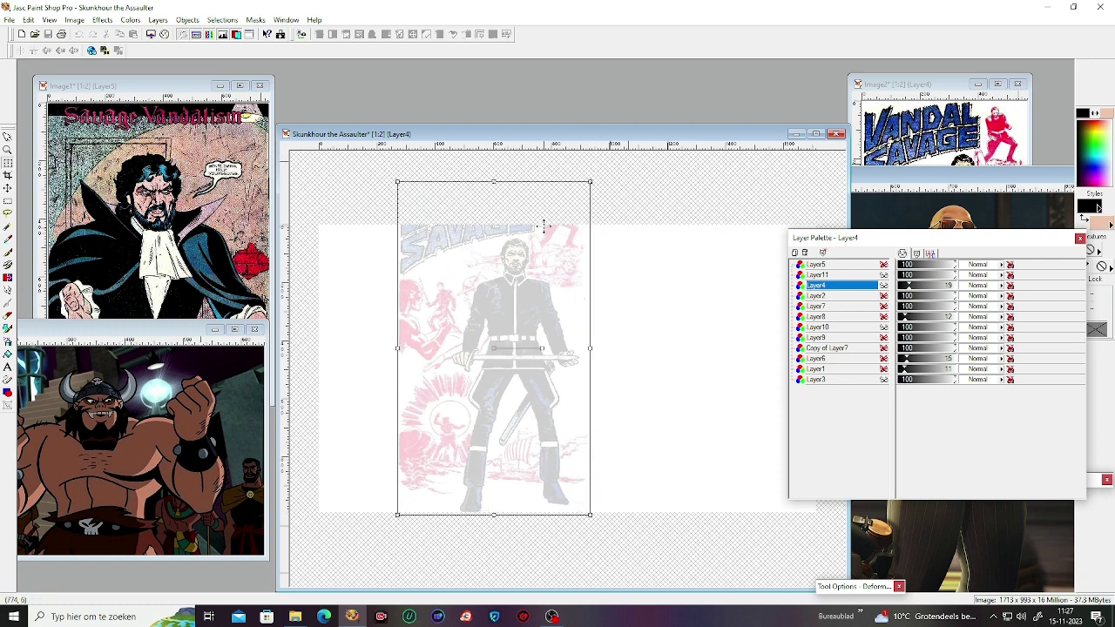
left_click_drag(542, 225, 556, 222)
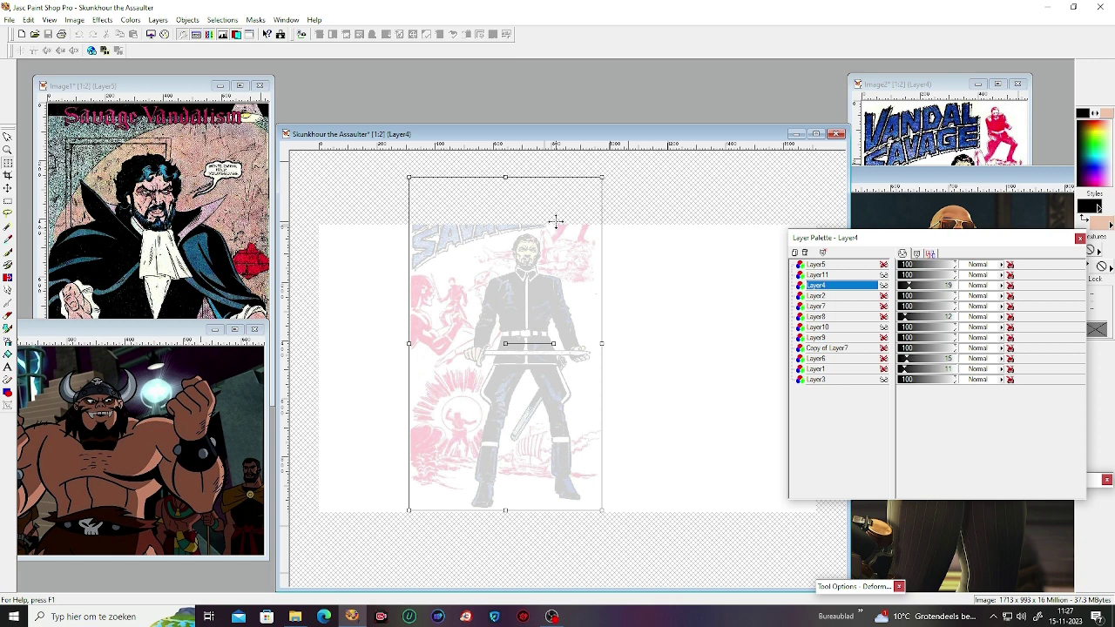
Step: Sketch the head circle with face guidelines and the tapered torso with its chest line on Layer11, brushing over the faded figure
left_click(13, 258)
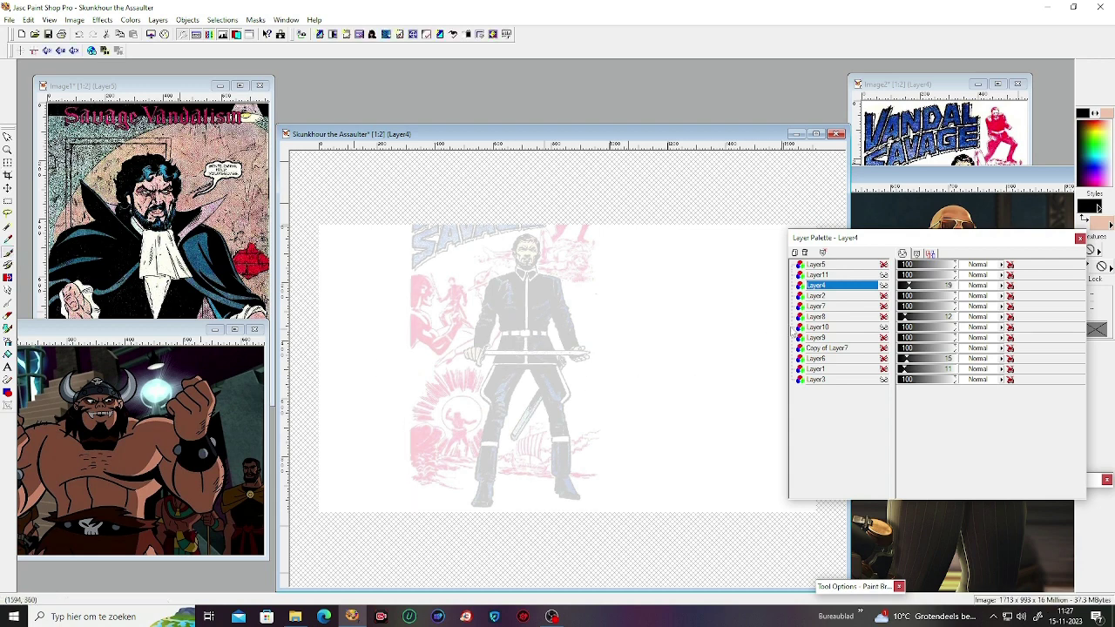
left_click(854, 277)
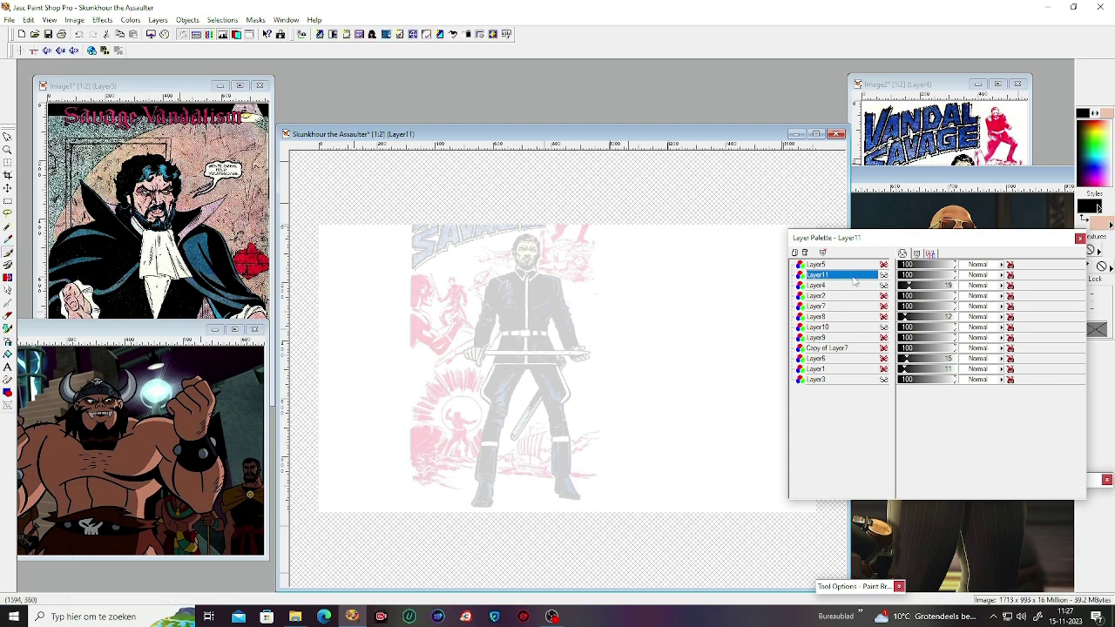
mouse_move(864, 591)
left_click_drag(518, 236, 523, 243)
mouse_move(517, 242)
left_mouse_down()
mouse_move(513, 267)
mouse_move(541, 260)
mouse_move(520, 235)
mouse_move(538, 241)
mouse_move(514, 255)
mouse_move(529, 253)
mouse_move(533, 279)
mouse_move(498, 284)
mouse_move(555, 300)
mouse_move(540, 336)
left_mouse_up()
mouse_move(499, 301)
left_mouse_down()
mouse_move(509, 337)
mouse_move(545, 335)
left_mouse_up()
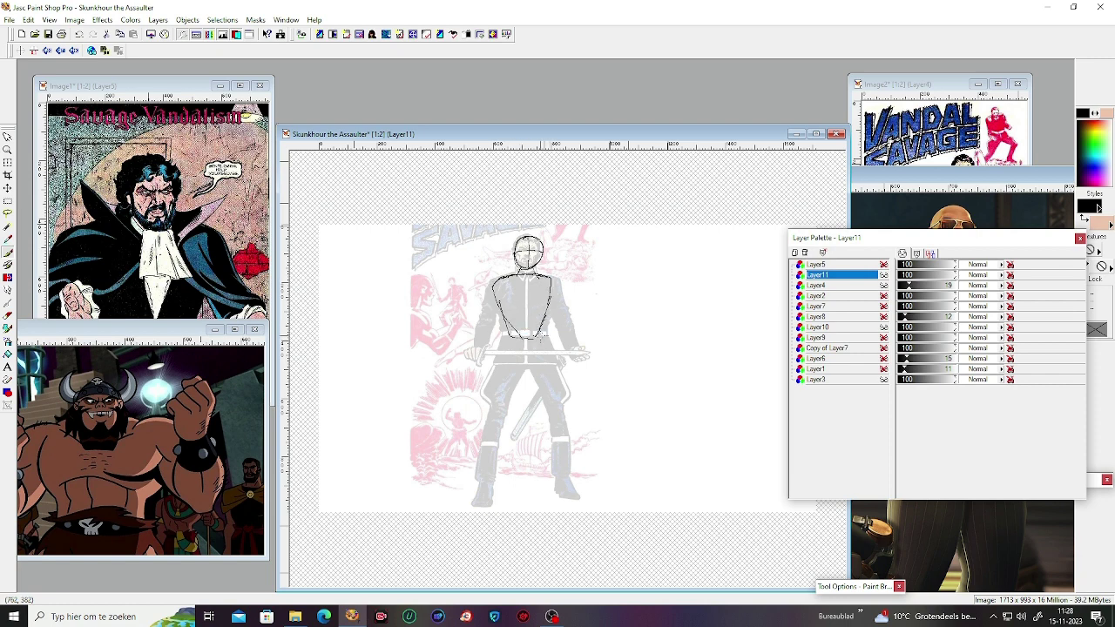
left_click_drag(494, 298, 551, 294)
Step: Sketch the pelvis, both spread legs and the feet below the torso, following the faded reference figure
mouse_move(513, 336)
left_mouse_down()
mouse_move(502, 353)
mouse_move(553, 354)
mouse_move(517, 374)
mouse_move(512, 395)
mouse_move(497, 380)
mouse_move(479, 408)
mouse_move(505, 414)
left_mouse_up()
left_click_drag(538, 377, 533, 411)
mouse_move(542, 352)
left_mouse_down()
mouse_move(558, 359)
mouse_move(557, 408)
left_mouse_up()
left_click_drag(528, 392, 558, 451)
left_click_drag(547, 420, 554, 475)
mouse_move(563, 406)
left_mouse_down()
mouse_move(565, 460)
mouse_move(549, 502)
mouse_move(571, 514)
mouse_move(566, 470)
left_mouse_up()
mouse_move(488, 397)
left_mouse_down()
mouse_move(507, 429)
mouse_move(483, 443)
mouse_move(463, 506)
mouse_move(472, 517)
mouse_move(500, 469)
left_mouse_up()
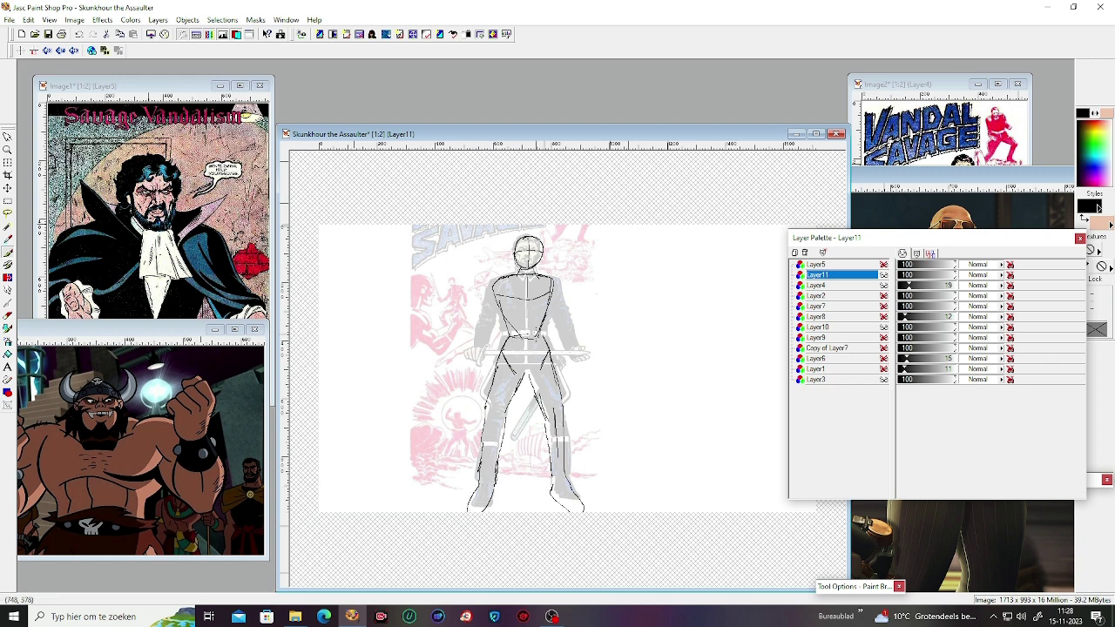
mouse_move(510, 362)
left_mouse_down()
mouse_move(528, 375)
mouse_move(544, 359)
left_mouse_up()
Step: Sketch the shoulder circles, hanging arms and oval hands on both sides of the torso
left_click_drag(492, 277, 503, 280)
mouse_move(498, 286)
left_mouse_down()
mouse_move(467, 401)
mouse_move(485, 364)
left_mouse_up()
mouse_move(556, 277)
left_mouse_down()
mouse_move(582, 383)
mouse_move(563, 392)
mouse_move(568, 361)
mouse_move(573, 397)
mouse_move(578, 368)
left_mouse_up()
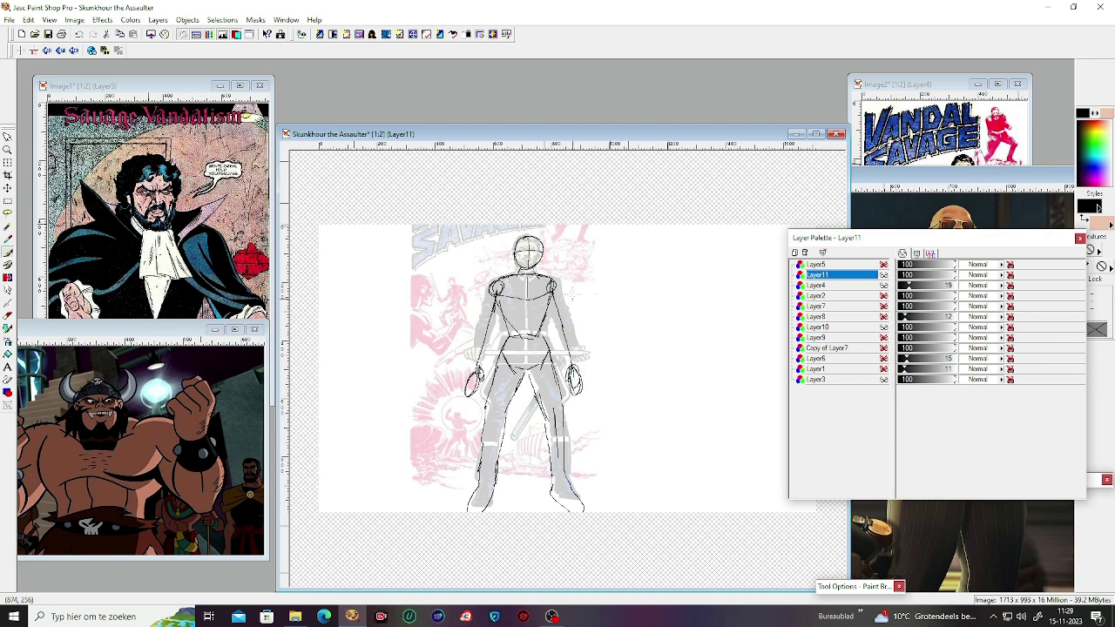
mouse_move(501, 272)
left_mouse_down()
mouse_move(481, 306)
mouse_move(499, 313)
mouse_move(481, 305)
mouse_move(475, 366)
mouse_move(487, 357)
mouse_move(504, 303)
mouse_move(468, 374)
mouse_move(488, 361)
left_mouse_up()
mouse_move(549, 294)
left_mouse_down()
mouse_move(557, 348)
mouse_move(577, 371)
mouse_move(566, 303)
left_mouse_up()
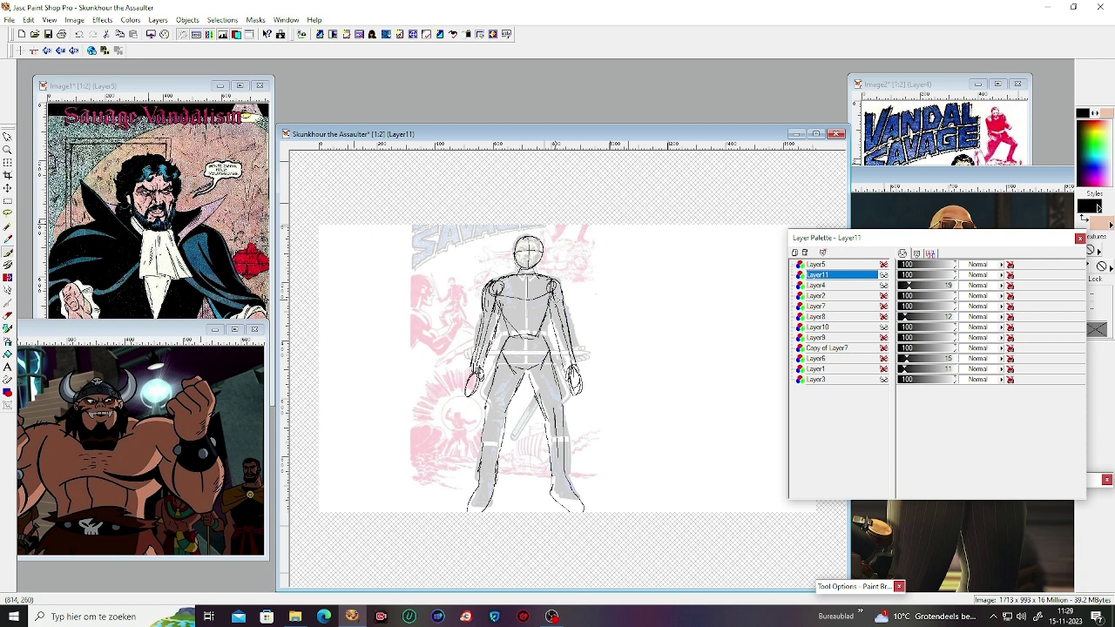
Step: Add ankle marks to both feet and refine the hand outlines and head guidelines of the sketched figure
left_click_drag(479, 484, 484, 492)
double_click(573, 487)
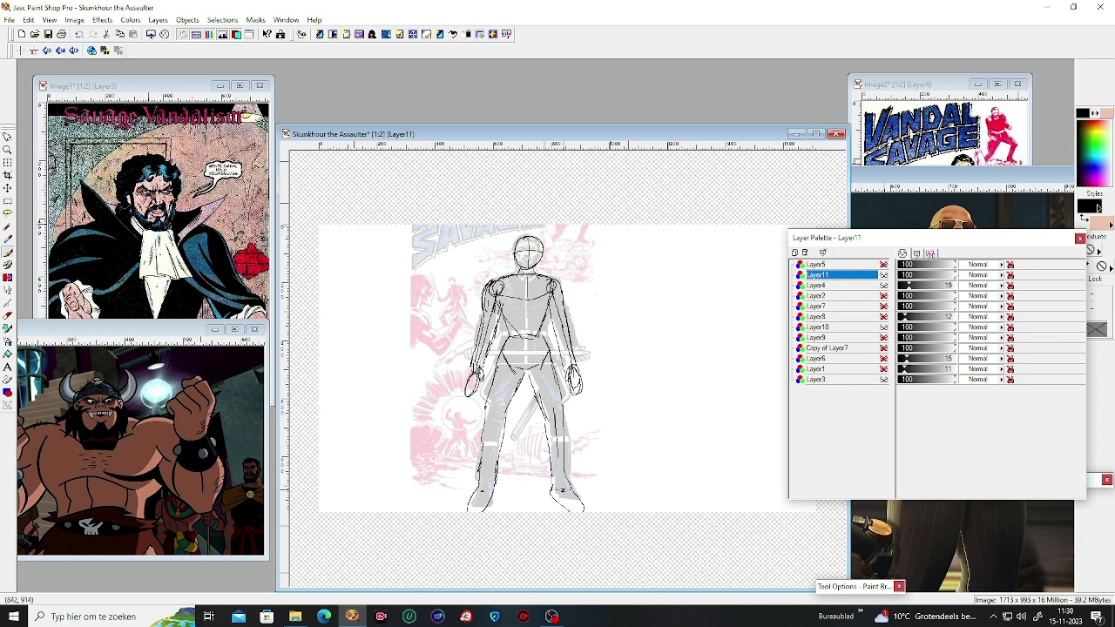
mouse_move(557, 369)
left_mouse_down()
mouse_move(577, 404)
mouse_move(587, 383)
left_mouse_up()
mouse_move(471, 367)
left_mouse_down()
mouse_move(478, 402)
mouse_move(475, 375)
mouse_move(469, 383)
left_mouse_up()
left_click_drag(516, 256, 544, 253)
Step: Reposition the Image5 window so the man in sunglasses stays in view as a reference, and return to Skunkhour the Assaulter
key("ctrl+v")
left_click_drag(880, 176, 932, 160)
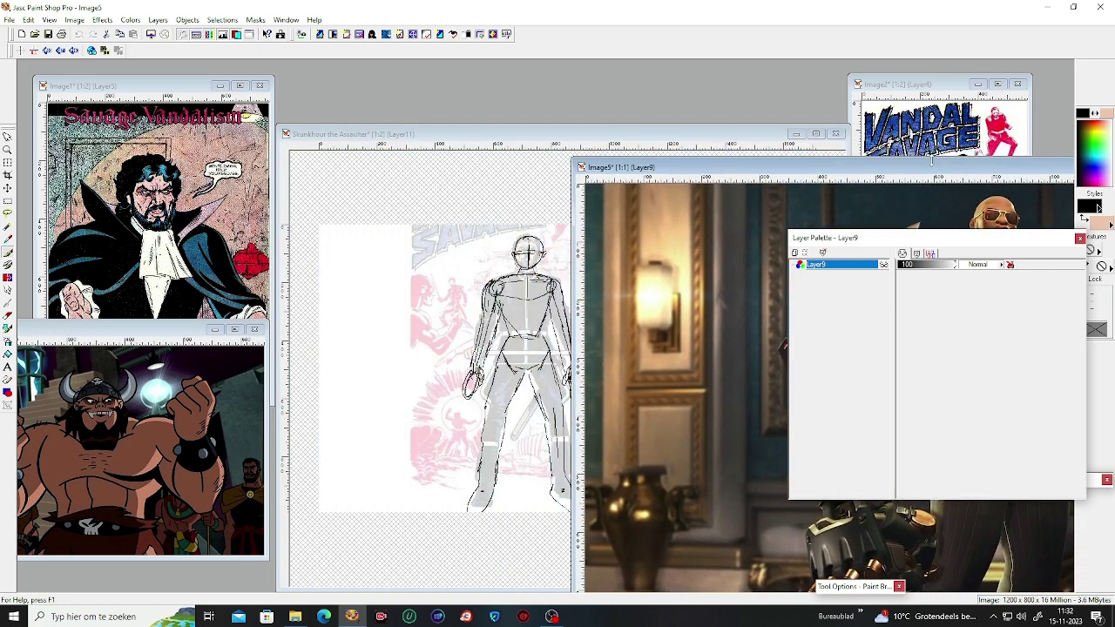
left_click(614, 140)
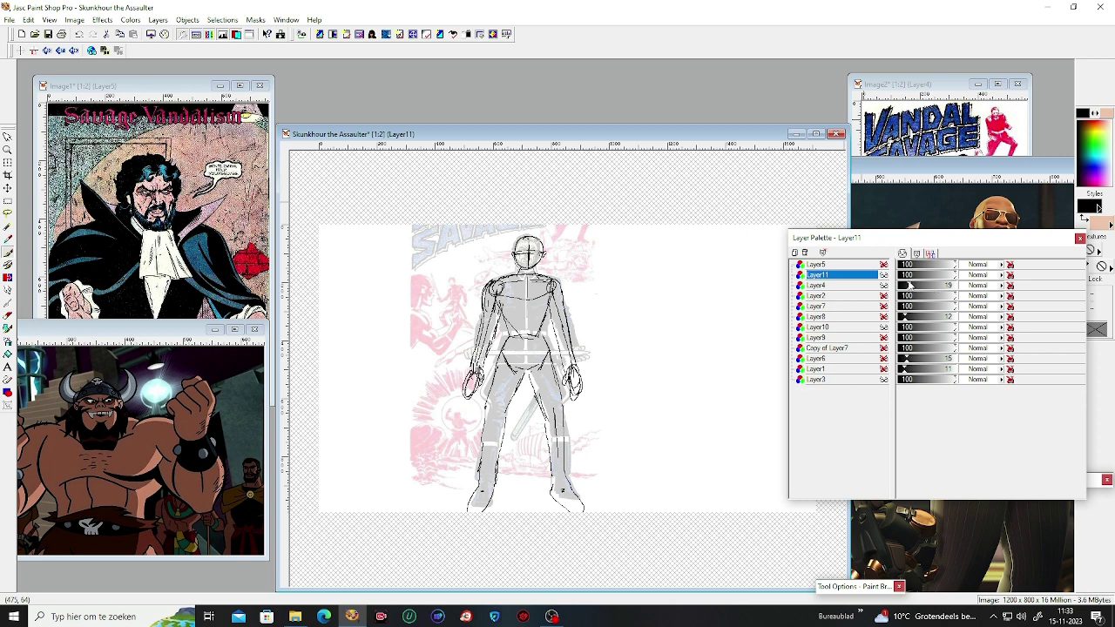
Step: Lower Layer4's opacity to 12 and move the Layer Palette off the figure at 1:1 zoom
left_click_drag(908, 287, 905, 287)
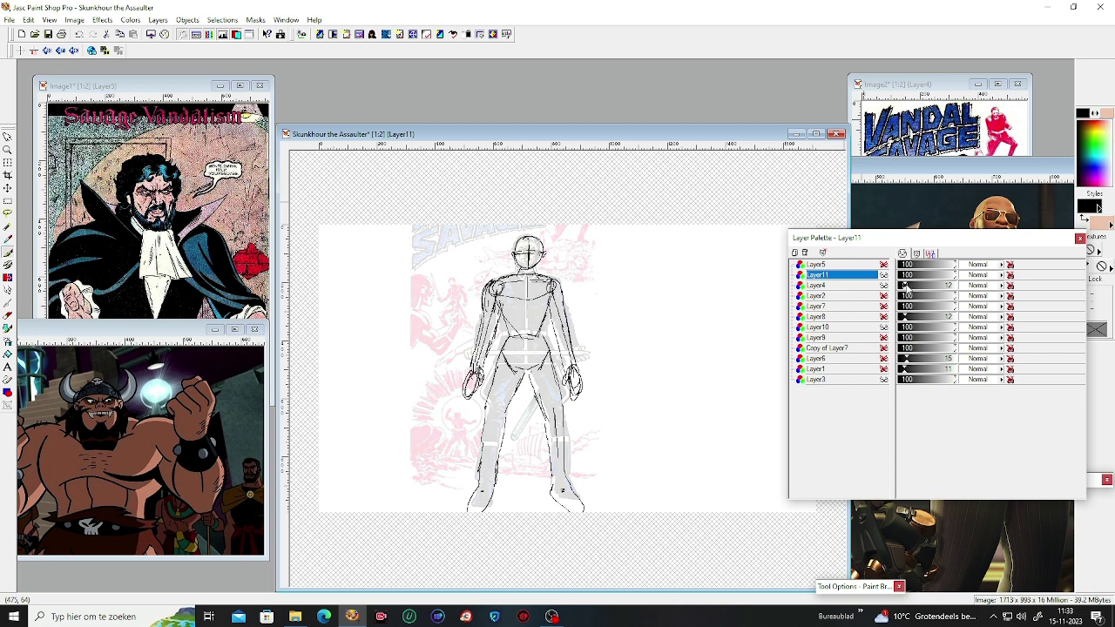
scroll(609, 366, "up", 1)
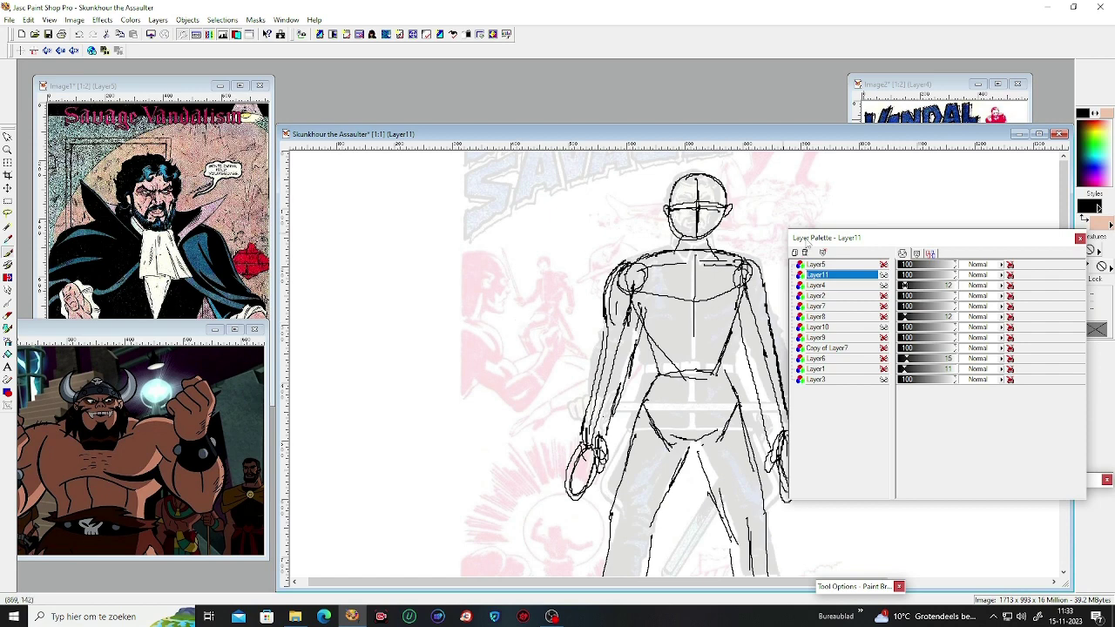
left_click_drag(807, 242, 897, 263)
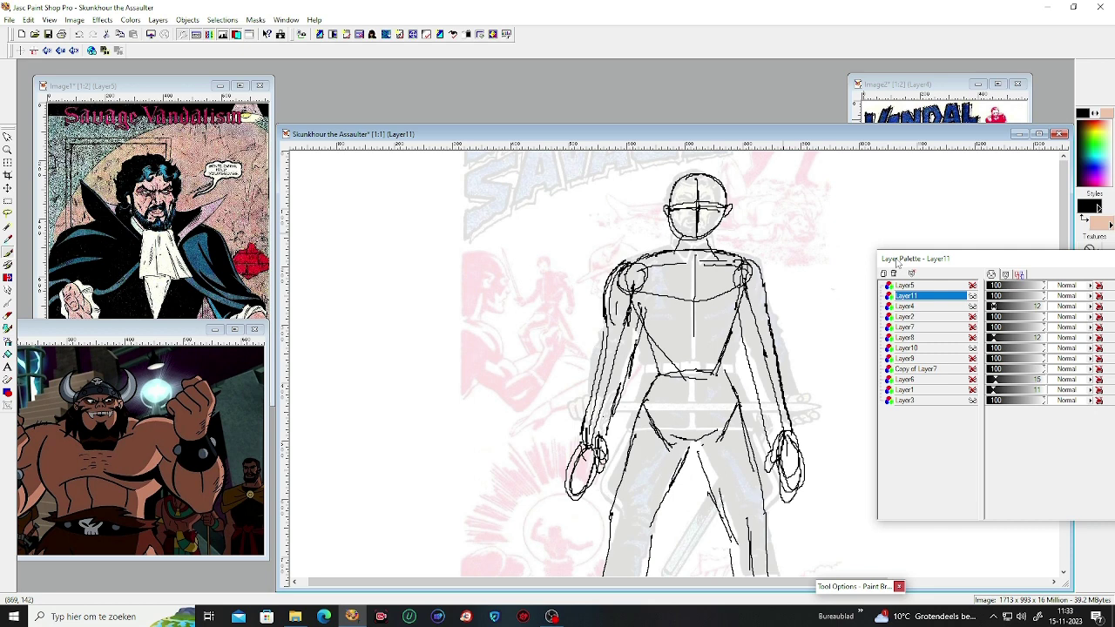
left_click_drag(898, 263, 967, 270)
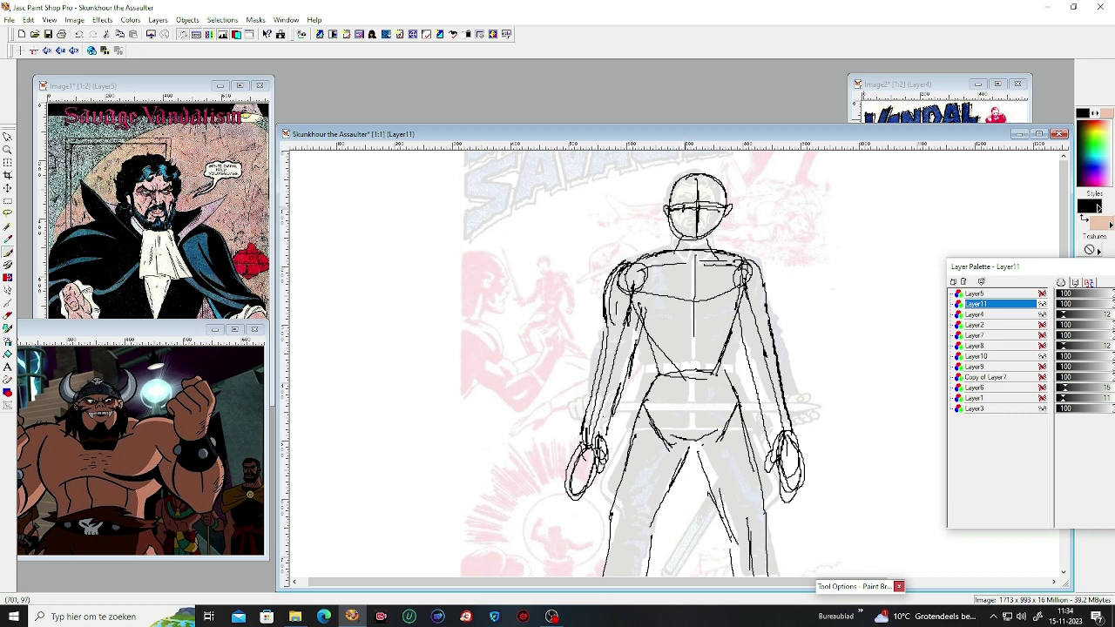
Step: Sketch the face on the head circle with eyes, short hair, ears, nose, mouth and jawline
left_click_drag(687, 204, 720, 205)
mouse_move(672, 177)
left_mouse_down()
mouse_move(664, 204)
mouse_move(677, 174)
mouse_move(697, 169)
mouse_move(733, 192)
mouse_move(707, 165)
mouse_move(736, 178)
mouse_move(723, 207)
mouse_move(669, 208)
mouse_move(658, 216)
mouse_move(667, 224)
left_mouse_up()
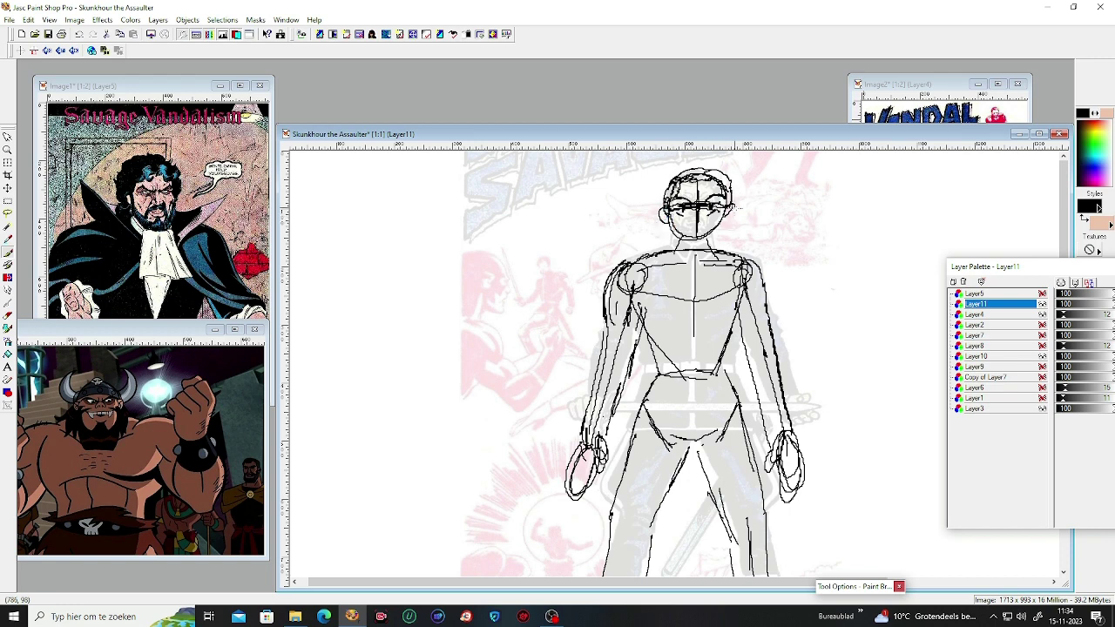
left_click_drag(738, 208, 730, 213)
left_click_drag(726, 211, 724, 217)
mouse_move(677, 222)
left_mouse_down()
mouse_move(672, 251)
mouse_move(696, 249)
mouse_move(715, 243)
mouse_move(723, 214)
left_mouse_up()
mouse_move(707, 216)
left_mouse_down()
mouse_move(685, 234)
mouse_move(709, 231)
left_mouse_up()
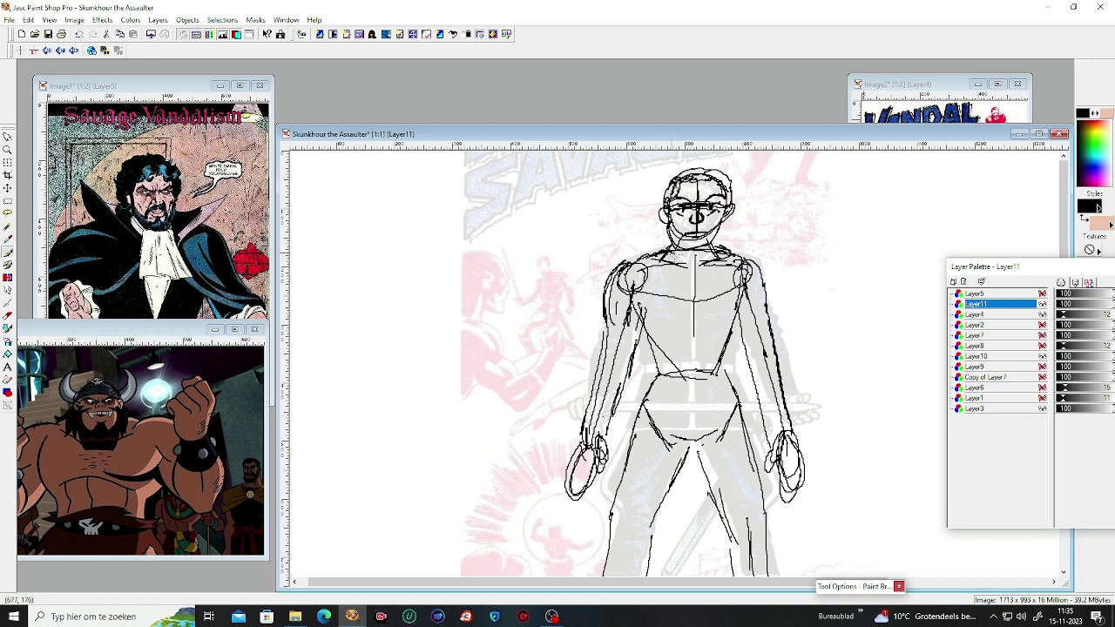
Step: Draw the collar around the neck, the centre line down the chest and darker sides on the torso
mouse_move(672, 244)
left_mouse_down()
mouse_move(655, 254)
mouse_move(684, 272)
mouse_move(701, 254)
mouse_move(688, 278)
mouse_move(721, 249)
mouse_move(715, 235)
mouse_move(696, 279)
mouse_move(718, 243)
left_mouse_up()
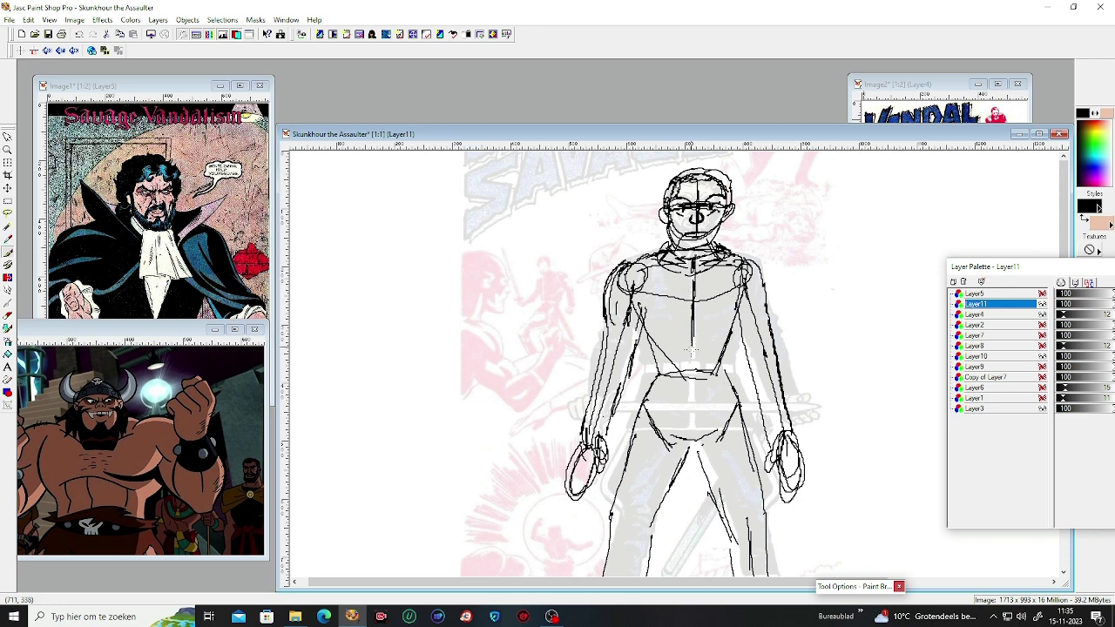
left_click_drag(641, 291, 649, 375)
left_click_drag(736, 299, 725, 371)
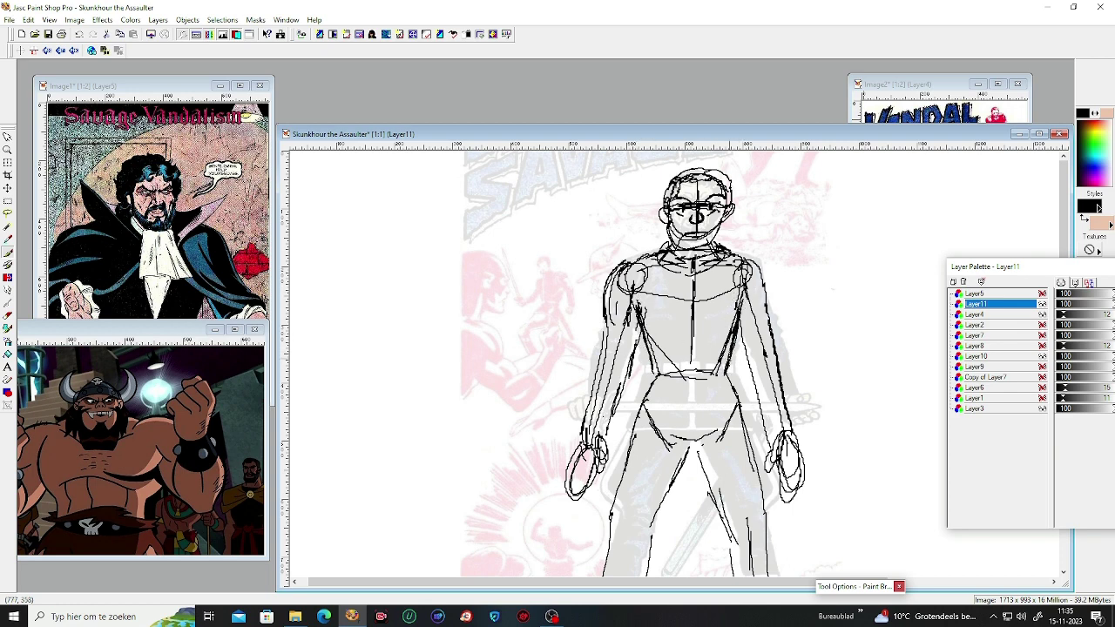
Step: Reinforce the arm outlines and draw a sleeve cuff around each wrist
left_click_drag(629, 263, 601, 364)
mouse_move(588, 416)
left_mouse_down()
mouse_move(620, 439)
mouse_move(616, 428)
mouse_move(610, 439)
mouse_move(616, 418)
mouse_move(603, 417)
mouse_move(612, 430)
mouse_move(583, 429)
left_mouse_up()
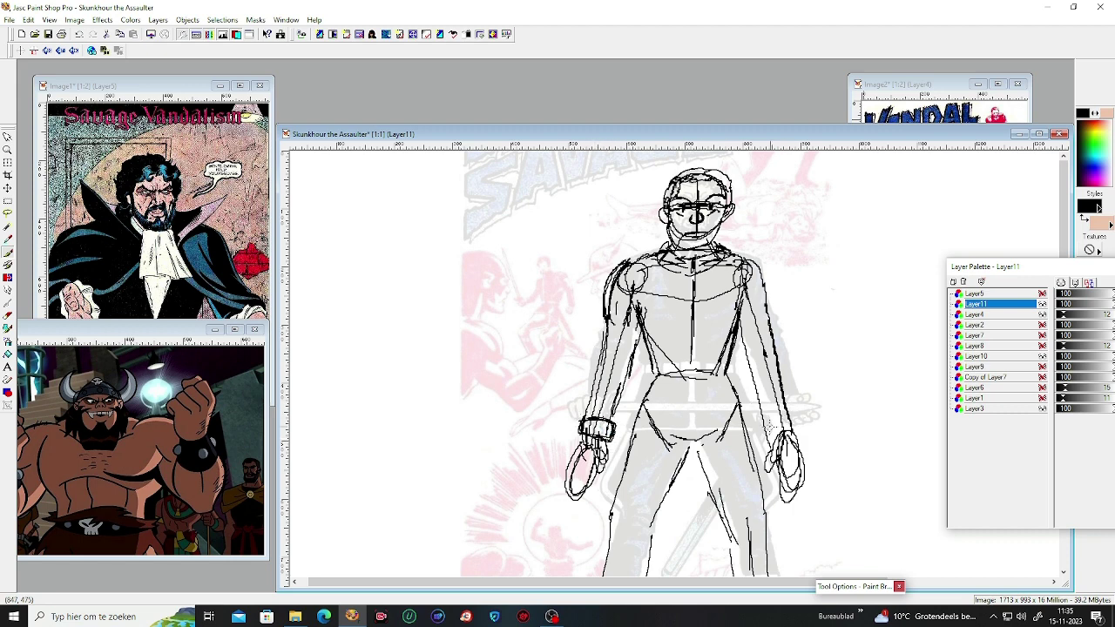
mouse_move(764, 427)
left_mouse_down()
mouse_move(794, 425)
mouse_move(756, 442)
mouse_move(795, 427)
mouse_move(763, 440)
mouse_move(793, 418)
mouse_move(765, 425)
mouse_move(760, 441)
mouse_move(773, 422)
left_mouse_up()
mouse_move(626, 384)
left_mouse_down()
mouse_move(645, 284)
mouse_move(624, 378)
left_mouse_up()
mouse_move(747, 295)
left_mouse_down()
mouse_move(731, 339)
mouse_move(750, 361)
mouse_move(761, 416)
mouse_move(782, 417)
mouse_move(747, 259)
left_mouse_up()
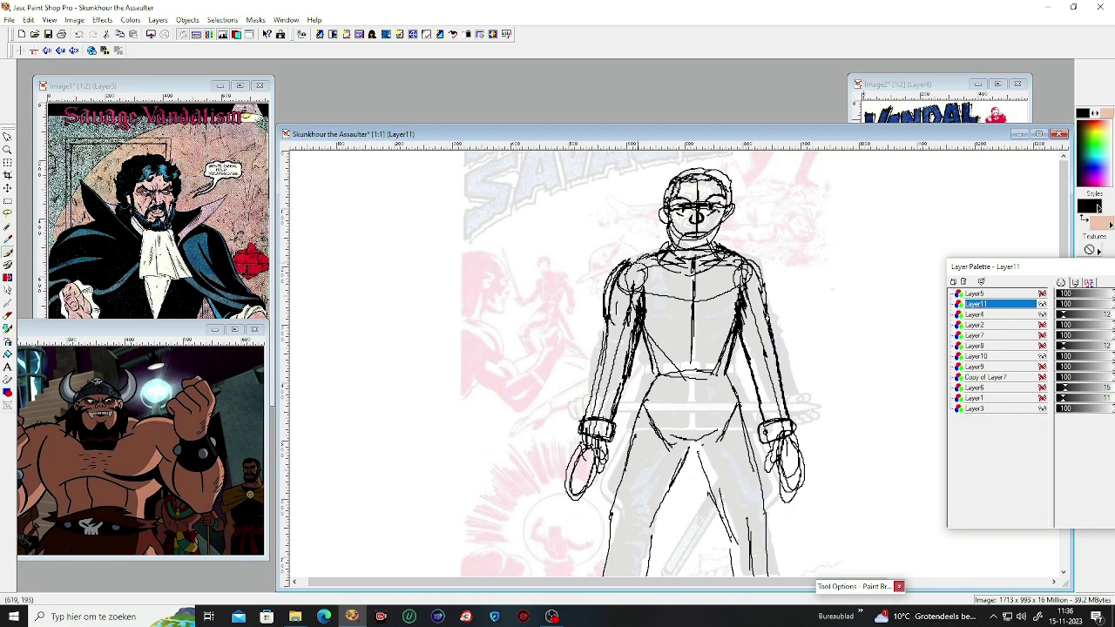
Step: Hatch dark shading over both shoulders and down the full length of both sleeves
mouse_move(627, 282)
left_mouse_down()
mouse_move(620, 270)
mouse_move(653, 258)
mouse_move(610, 301)
mouse_move(610, 327)
mouse_move(620, 305)
left_mouse_up()
left_click_drag(737, 256, 756, 278)
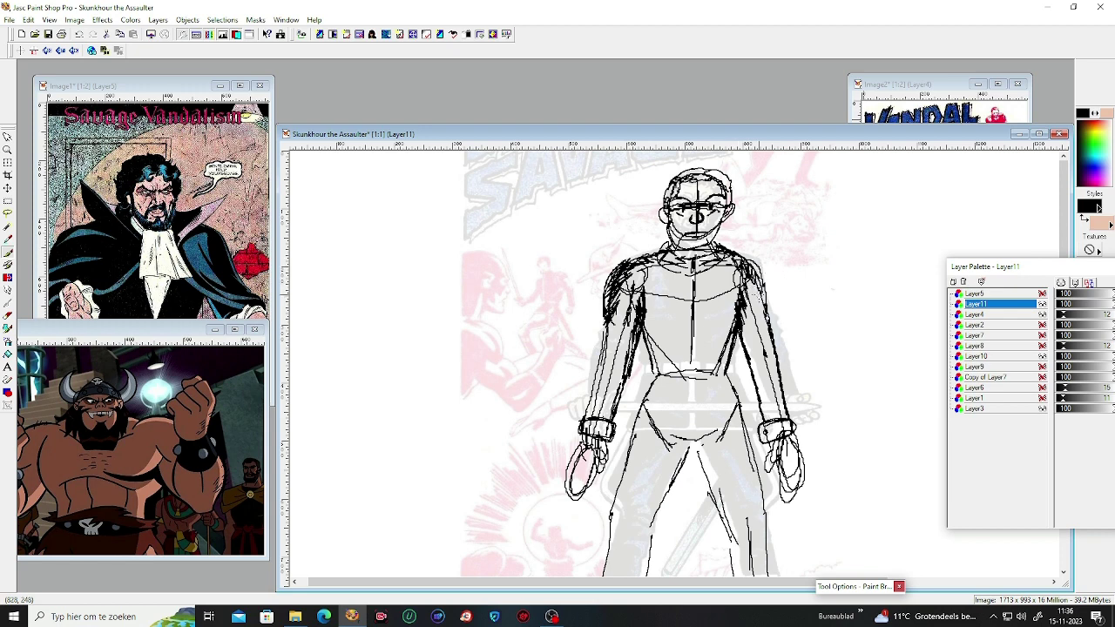
mouse_move(615, 305)
left_mouse_down()
mouse_move(601, 378)
mouse_move(612, 288)
mouse_move(594, 409)
mouse_move(589, 402)
mouse_move(609, 410)
mouse_move(641, 294)
mouse_move(602, 411)
mouse_move(616, 409)
left_mouse_up()
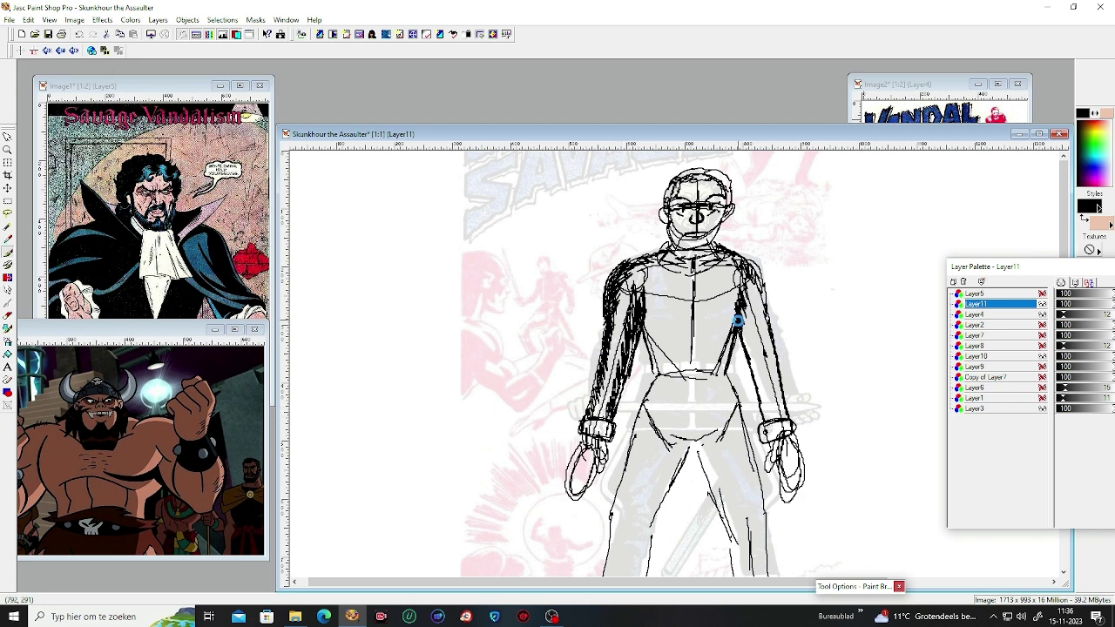
mouse_move(737, 320)
left_mouse_down()
mouse_move(751, 340)
mouse_move(744, 366)
mouse_move(754, 357)
mouse_move(761, 373)
mouse_move(763, 420)
mouse_move(785, 415)
mouse_move(754, 270)
mouse_move(723, 252)
mouse_move(709, 203)
left_mouse_up()
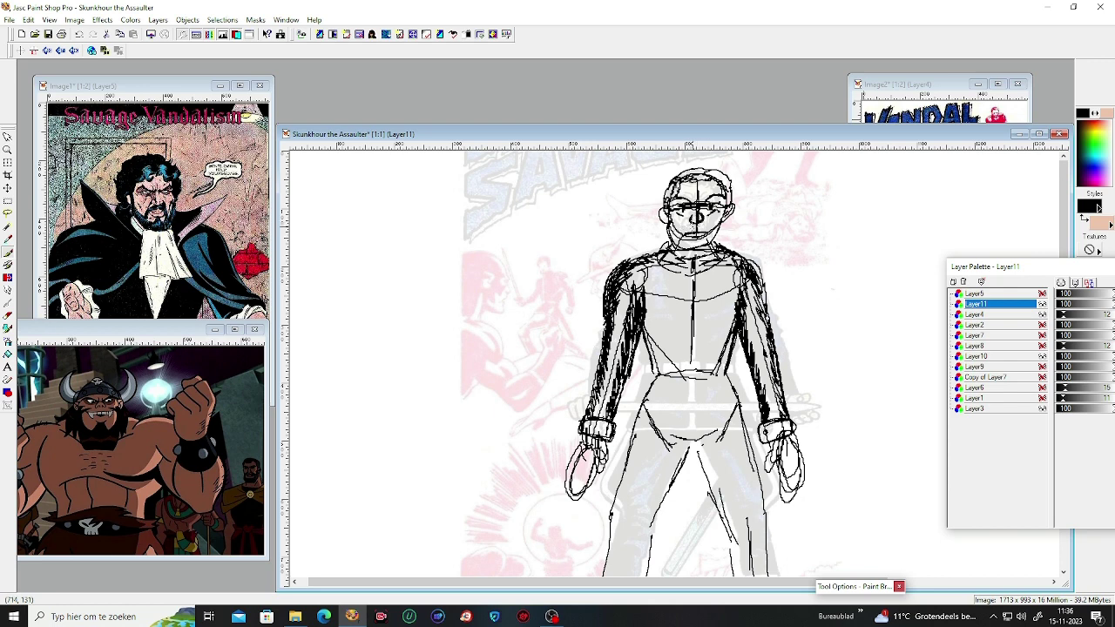
mouse_move(763, 376)
left_mouse_down()
mouse_move(745, 303)
mouse_move(756, 276)
mouse_move(734, 251)
left_mouse_up()
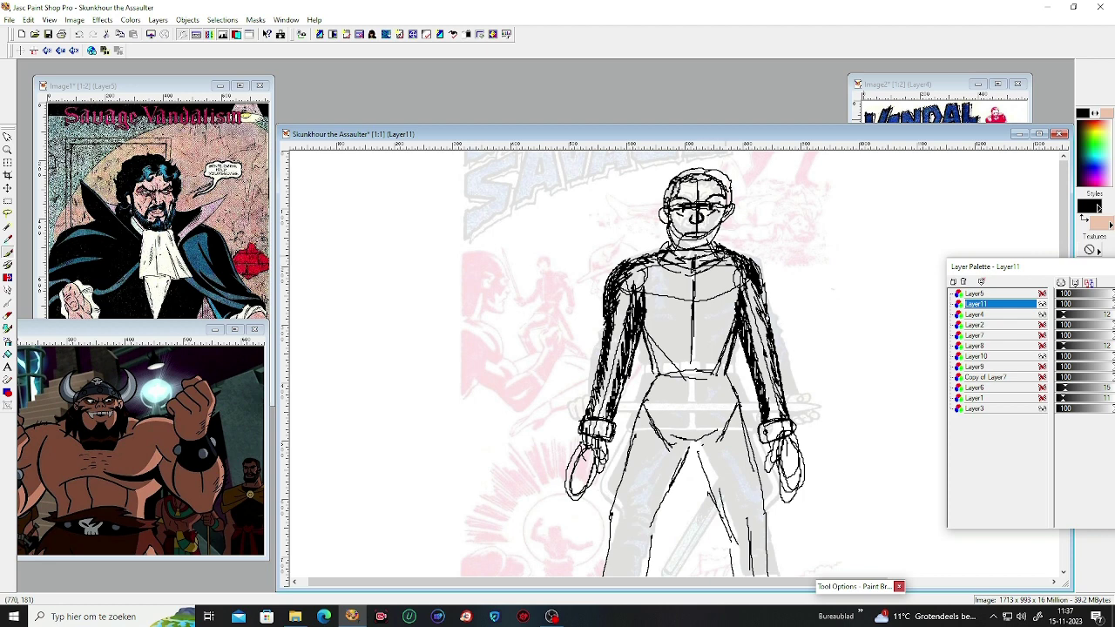
Step: Hatch the collar and upper shoulder, and draw a waist belt with a rounded buckle
mouse_move(666, 251)
left_mouse_down()
mouse_move(681, 264)
mouse_move(702, 261)
left_mouse_up()
mouse_move(664, 262)
left_mouse_down()
mouse_move(697, 290)
mouse_move(722, 266)
left_mouse_up()
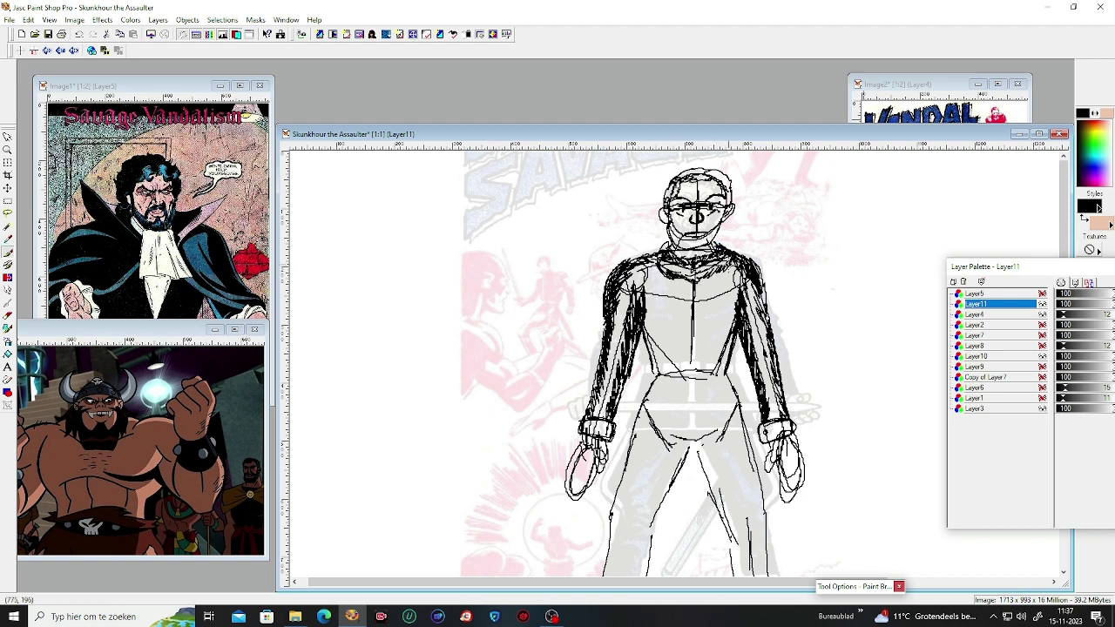
left_click_drag(655, 267, 635, 287)
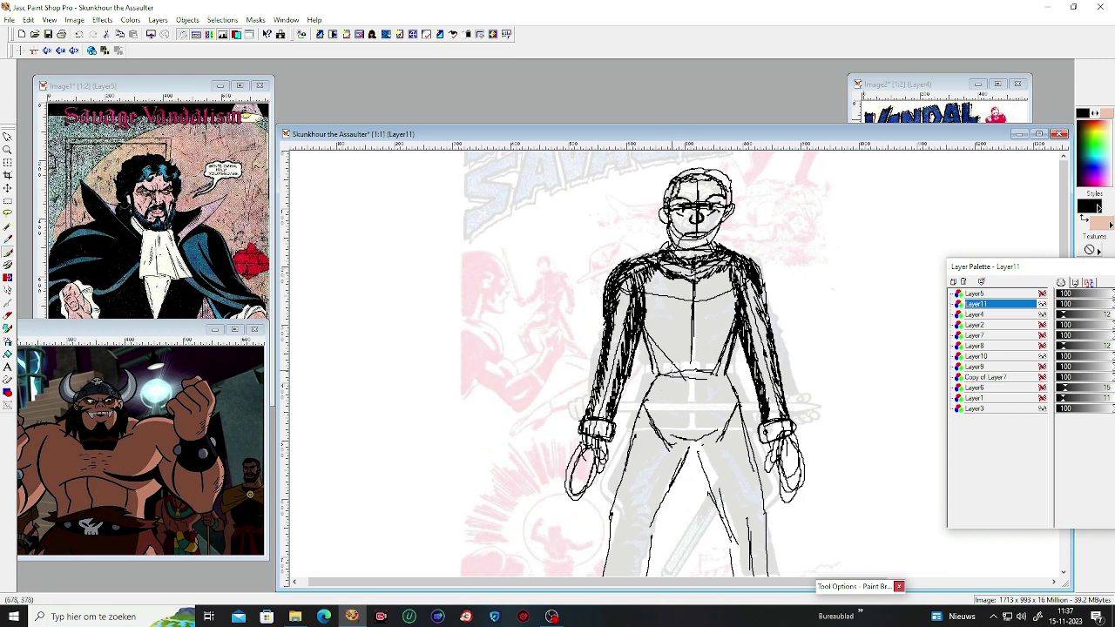
mouse_move(667, 367)
left_mouse_down()
mouse_move(657, 372)
mouse_move(718, 364)
mouse_move(653, 374)
mouse_move(723, 373)
mouse_move(734, 390)
mouse_move(725, 366)
mouse_move(683, 366)
mouse_move(702, 373)
mouse_move(676, 377)
left_mouse_up()
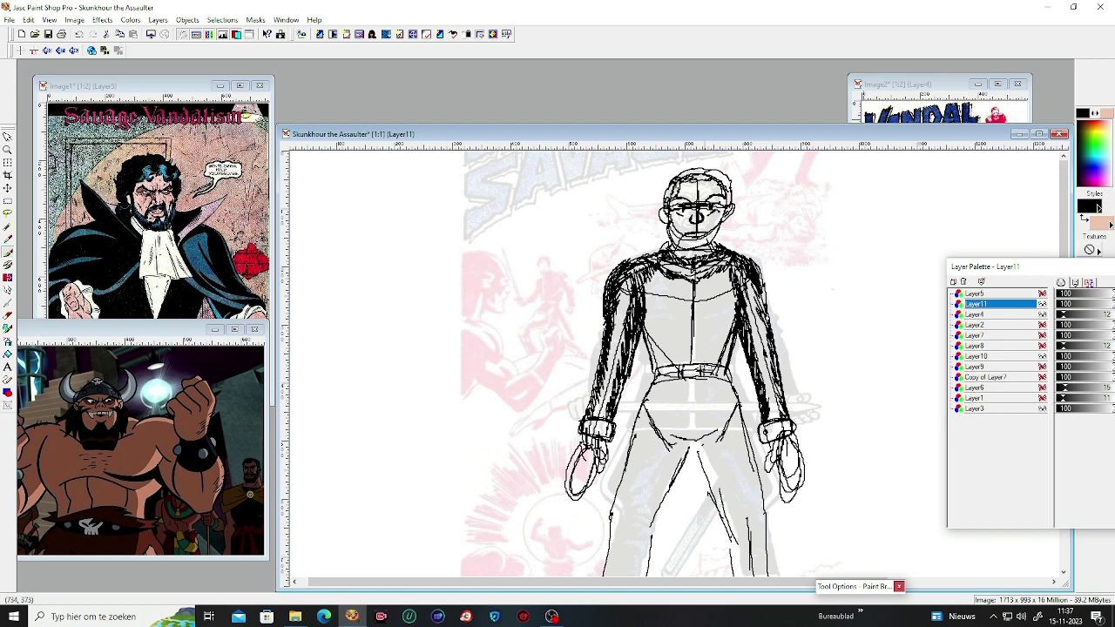
left_click_drag(683, 364, 697, 381)
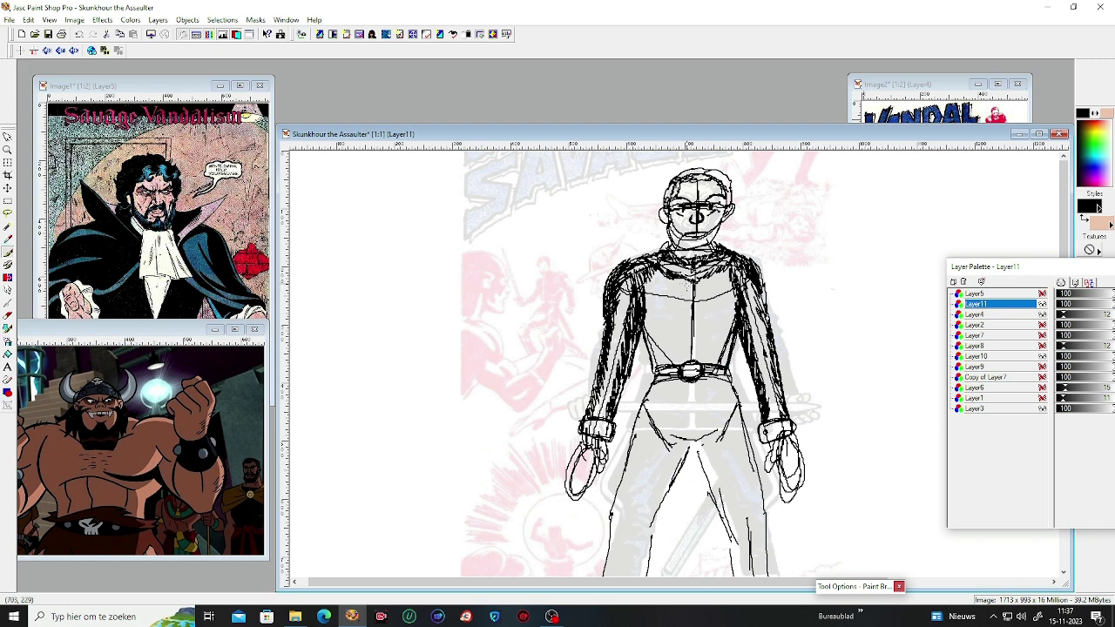
Step: Draw a heart-shaped chest panel with two small ovals below it, and shade the torso around them black
mouse_move(697, 283)
left_mouse_down()
mouse_move(678, 280)
mouse_move(718, 288)
left_mouse_up()
mouse_move(715, 307)
left_mouse_down()
mouse_move(723, 292)
mouse_move(710, 275)
mouse_move(722, 299)
mouse_move(703, 328)
left_mouse_up()
mouse_move(659, 289)
left_mouse_down()
mouse_move(685, 333)
mouse_move(717, 304)
left_mouse_up()
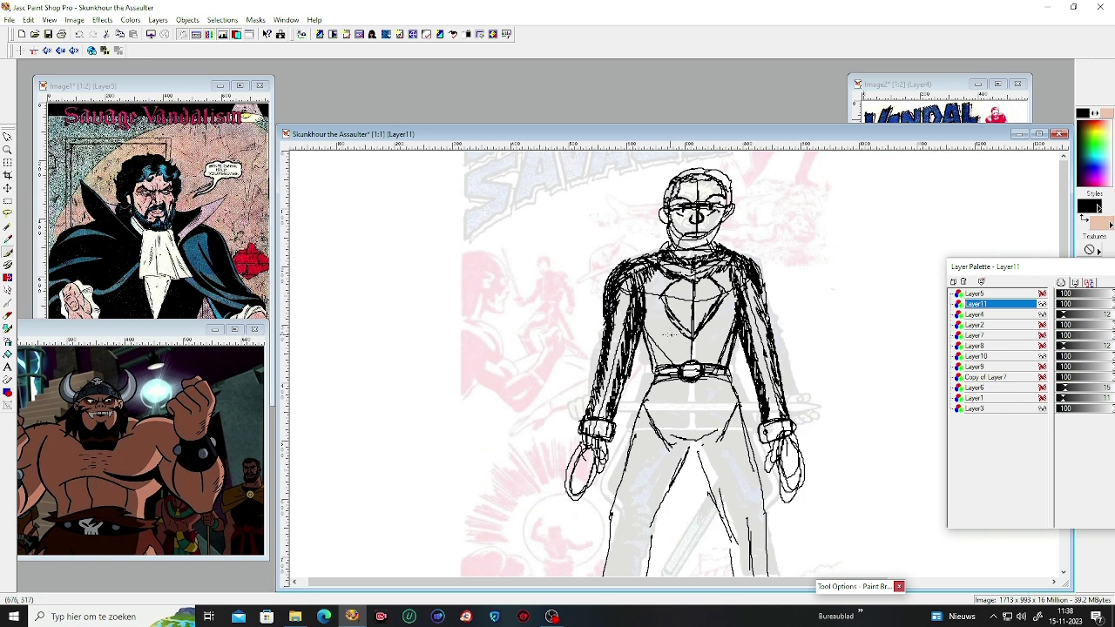
left_click_drag(660, 342, 731, 329)
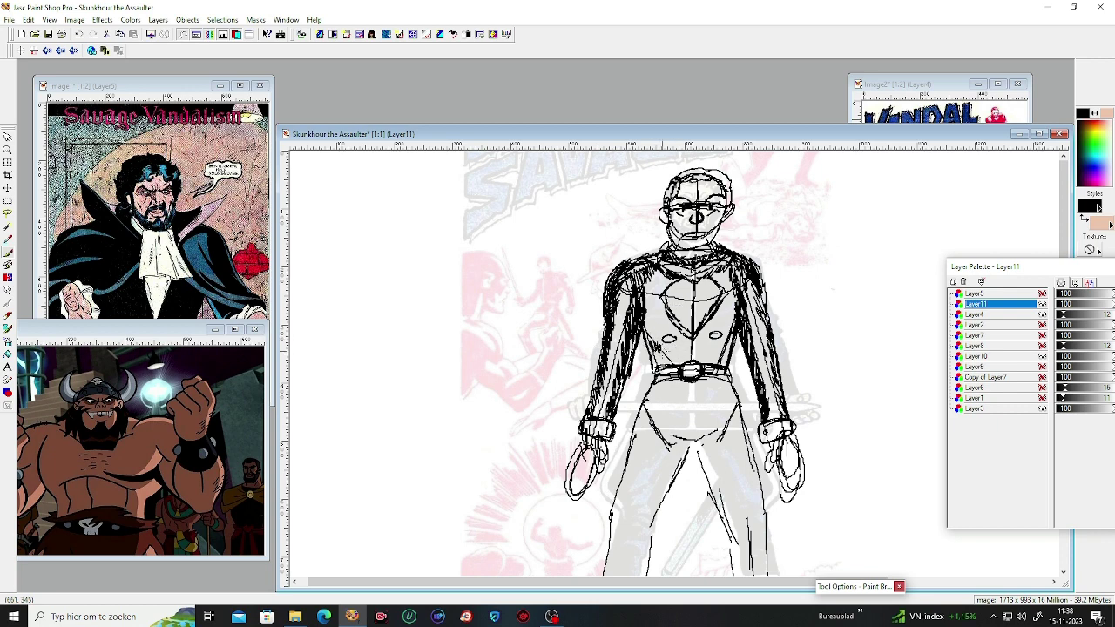
mouse_move(667, 347)
left_mouse_down()
mouse_move(733, 338)
mouse_move(652, 352)
mouse_move(737, 329)
mouse_move(655, 361)
mouse_move(739, 339)
mouse_move(720, 365)
mouse_move(736, 336)
mouse_move(693, 350)
mouse_move(709, 363)
mouse_move(699, 325)
left_mouse_up()
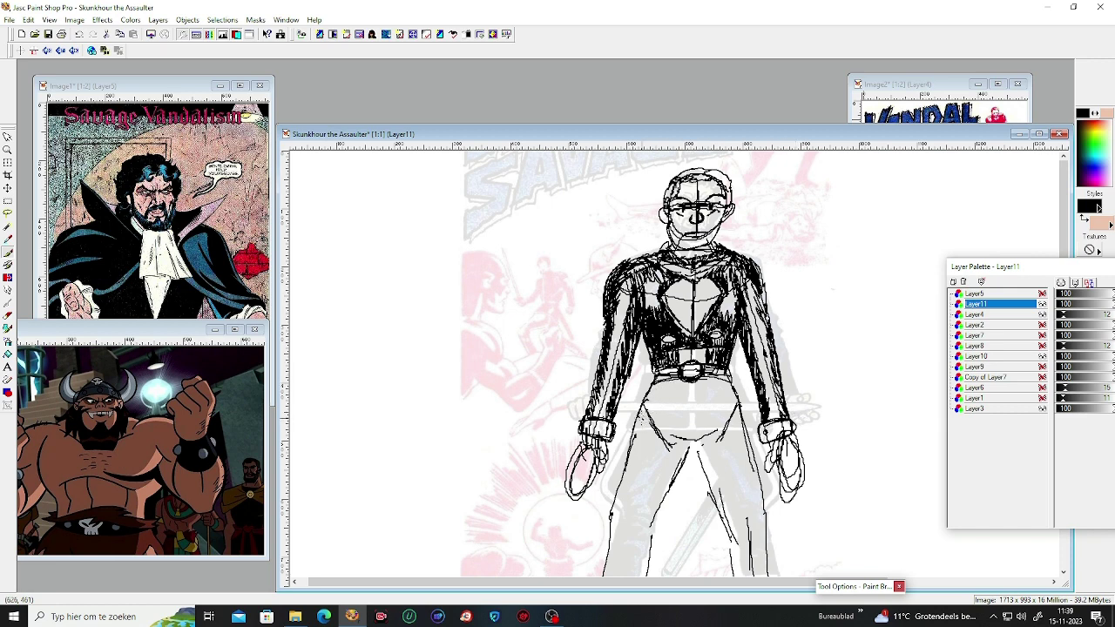
Step: Hatch dark shading along the hips and the outer edges of both thighs
mouse_move(645, 418)
left_mouse_down()
mouse_move(666, 391)
mouse_move(730, 403)
mouse_move(747, 445)
left_mouse_up()
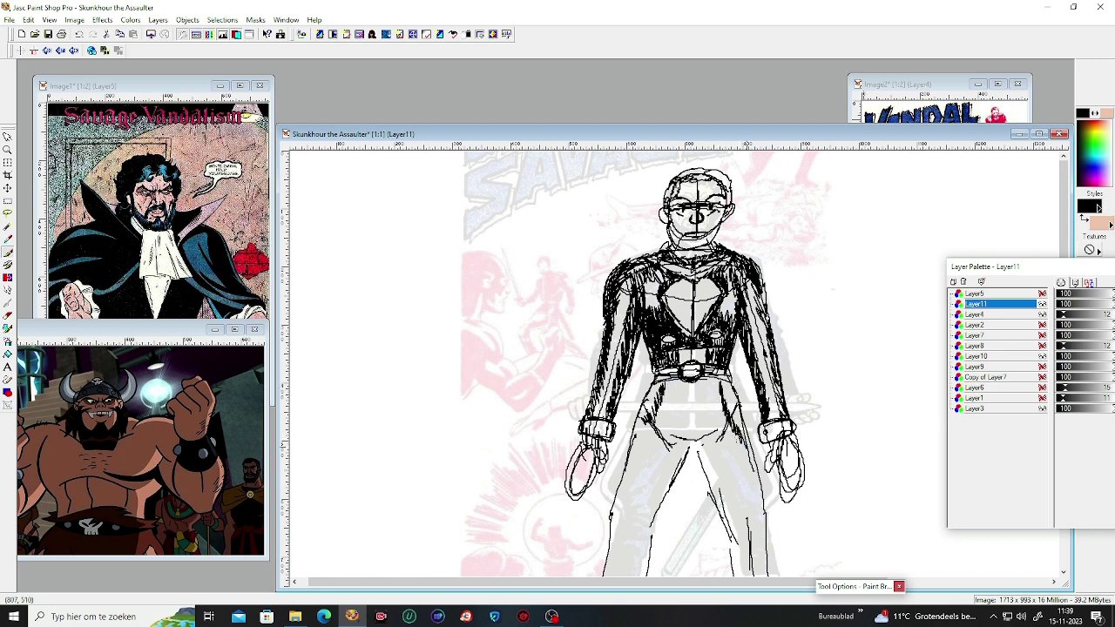
mouse_move(651, 417)
left_mouse_down()
mouse_move(642, 463)
mouse_move(621, 488)
left_mouse_up()
mouse_move(720, 440)
left_mouse_down()
mouse_move(706, 443)
mouse_move(746, 459)
mouse_move(762, 502)
left_mouse_up()
mouse_move(627, 481)
left_mouse_down()
mouse_move(617, 511)
mouse_move(632, 493)
left_mouse_up()
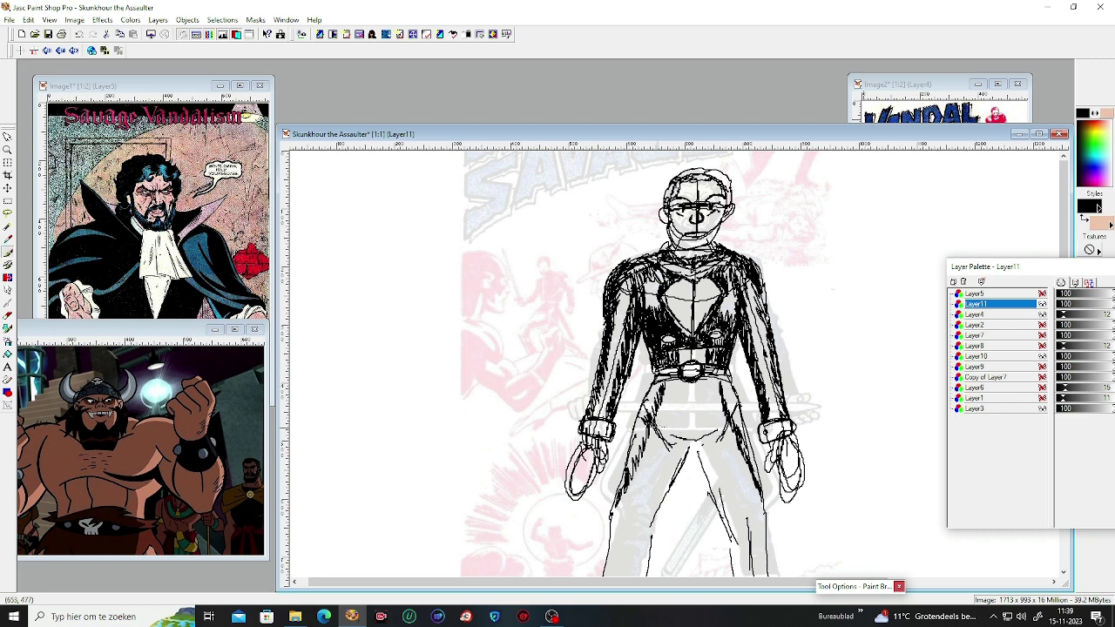
Step: Shade the pelvis area below the belt with dark hatching, leaving a light strip down the middle
mouse_move(655, 419)
left_mouse_down()
mouse_move(693, 446)
mouse_move(730, 427)
mouse_move(662, 404)
mouse_move(688, 440)
mouse_move(727, 424)
left_mouse_up()
left_click_drag(713, 383, 728, 416)
left_click_drag(663, 406, 677, 421)
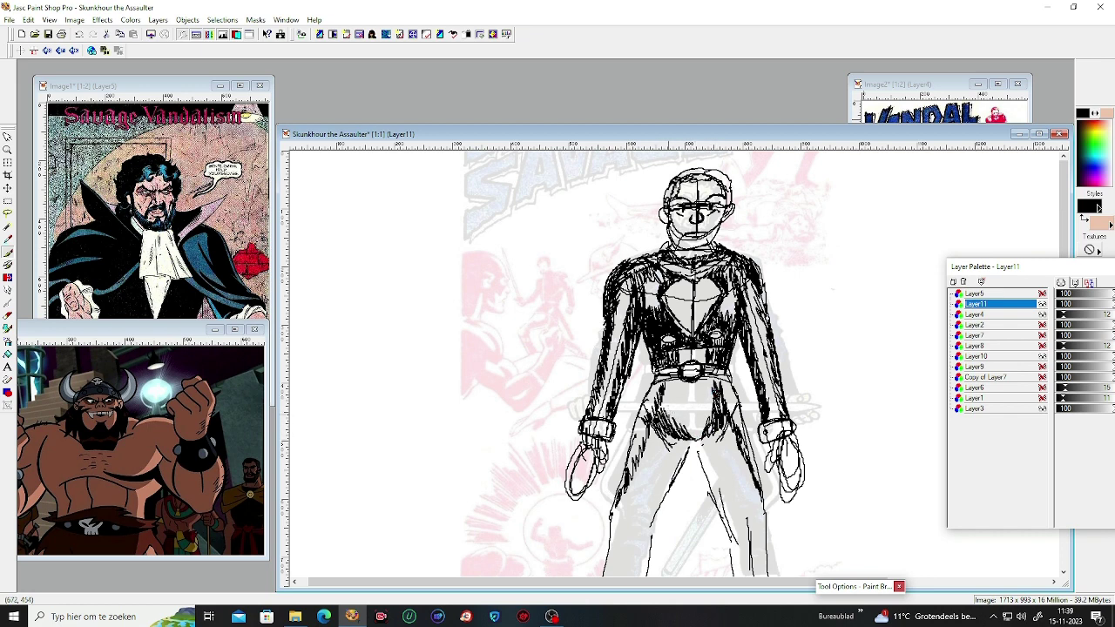
mouse_move(660, 385)
left_mouse_down()
mouse_move(719, 385)
mouse_move(706, 399)
mouse_move(663, 385)
mouse_move(715, 386)
mouse_move(712, 413)
left_mouse_up()
left_click_drag(699, 389, 709, 392)
mouse_move(677, 426)
left_mouse_down()
mouse_move(675, 382)
mouse_move(673, 435)
mouse_move(702, 392)
mouse_move(711, 432)
mouse_move(713, 386)
mouse_move(719, 399)
left_mouse_up()
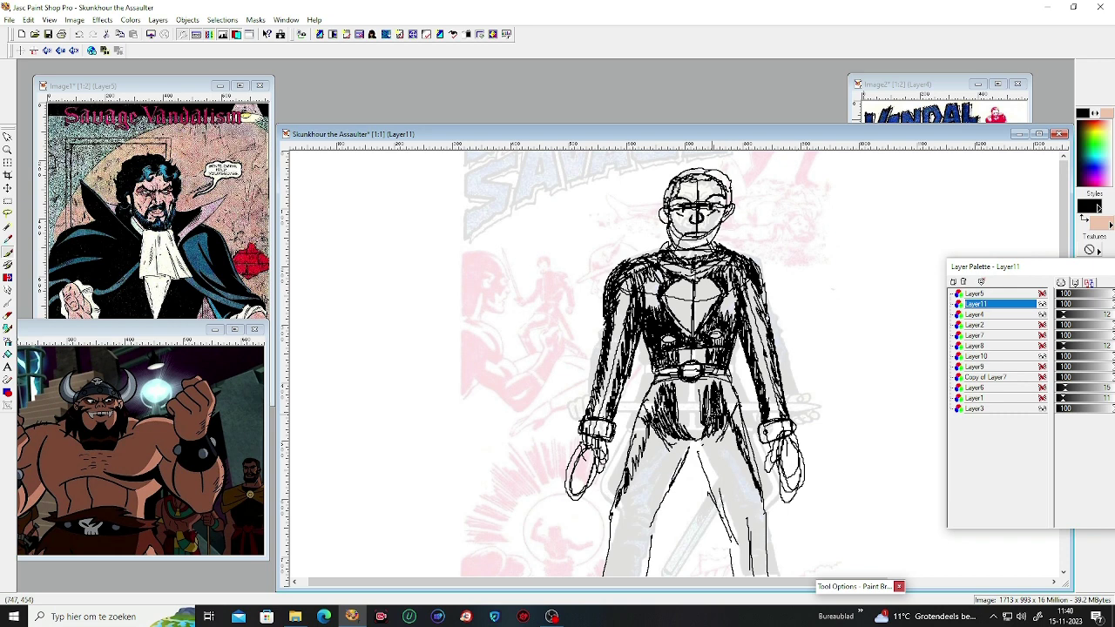
Step: Draw a cuff at the top of each boot and zigzag lacing down both boot fronts
left_click_drag(982, 266, 985, 374)
scroll(1069, 309, "down", 2)
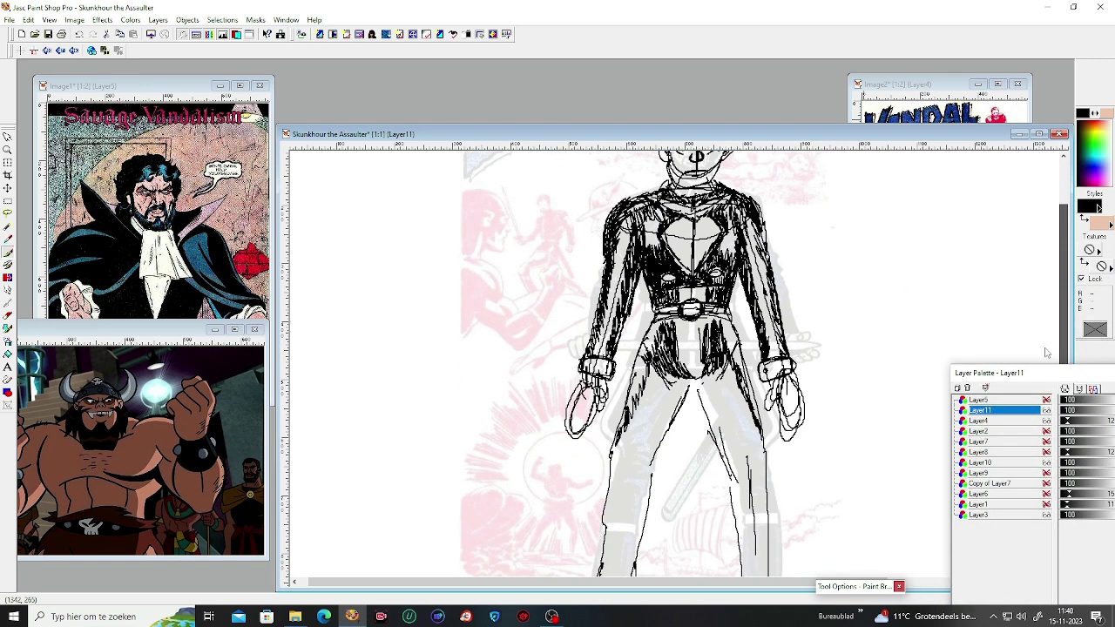
scroll(1053, 278, "up", 2)
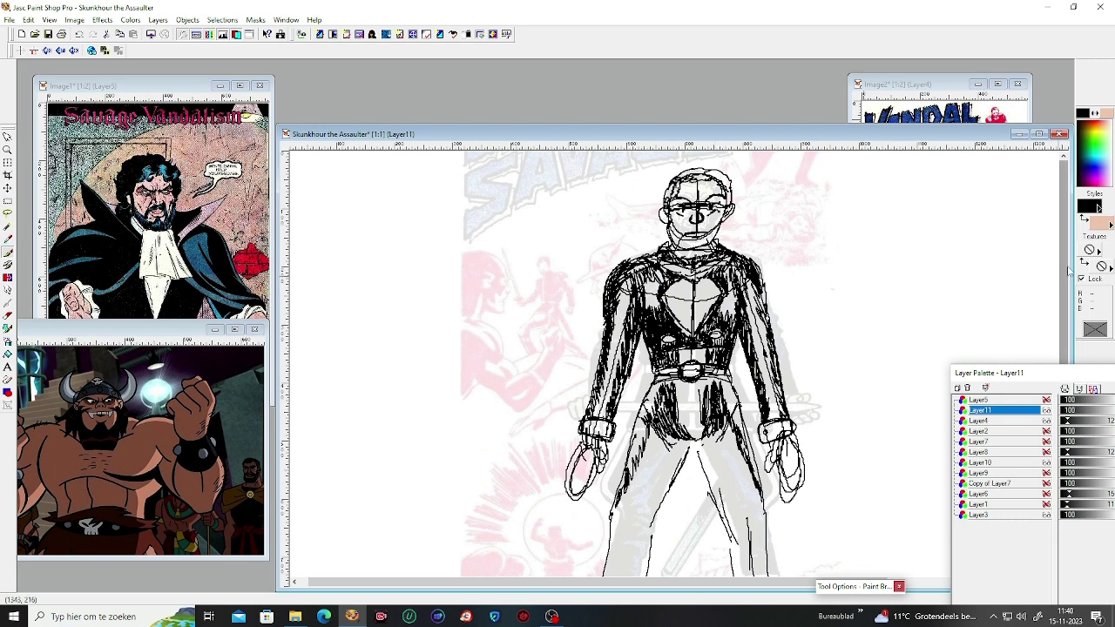
scroll(1069, 272, "down", 5)
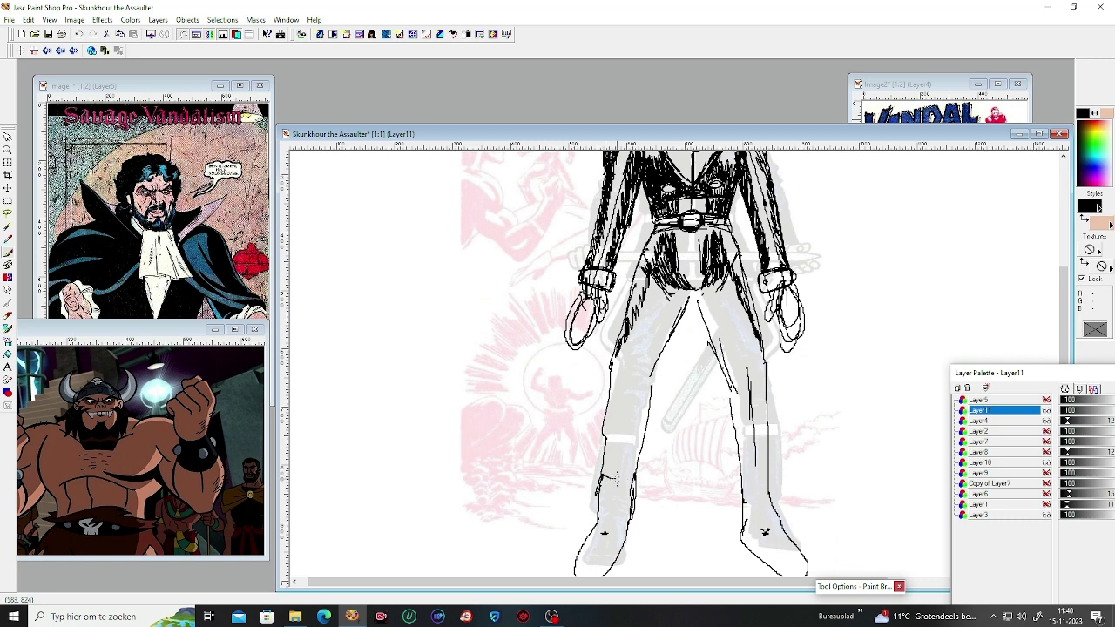
mouse_move(612, 476)
left_mouse_down()
mouse_move(643, 476)
mouse_move(641, 462)
mouse_move(615, 495)
mouse_move(640, 483)
left_mouse_up()
left_click_drag(621, 493, 594, 542)
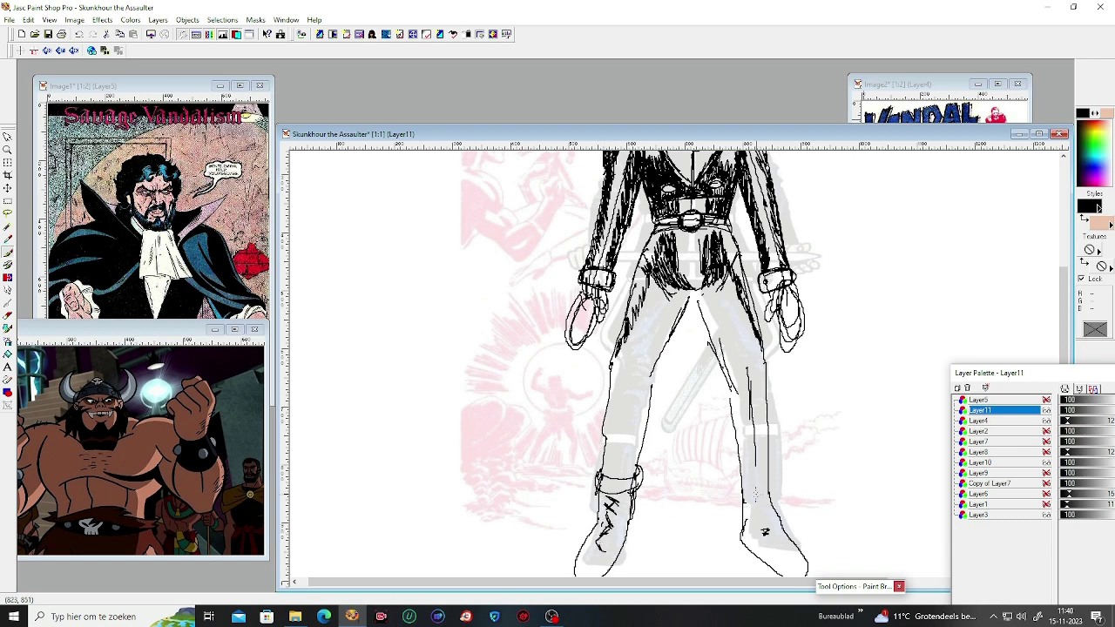
mouse_move(765, 472)
left_mouse_down()
mouse_move(739, 500)
mouse_move(753, 498)
mouse_move(739, 523)
mouse_move(753, 517)
mouse_move(768, 559)
left_mouse_up()
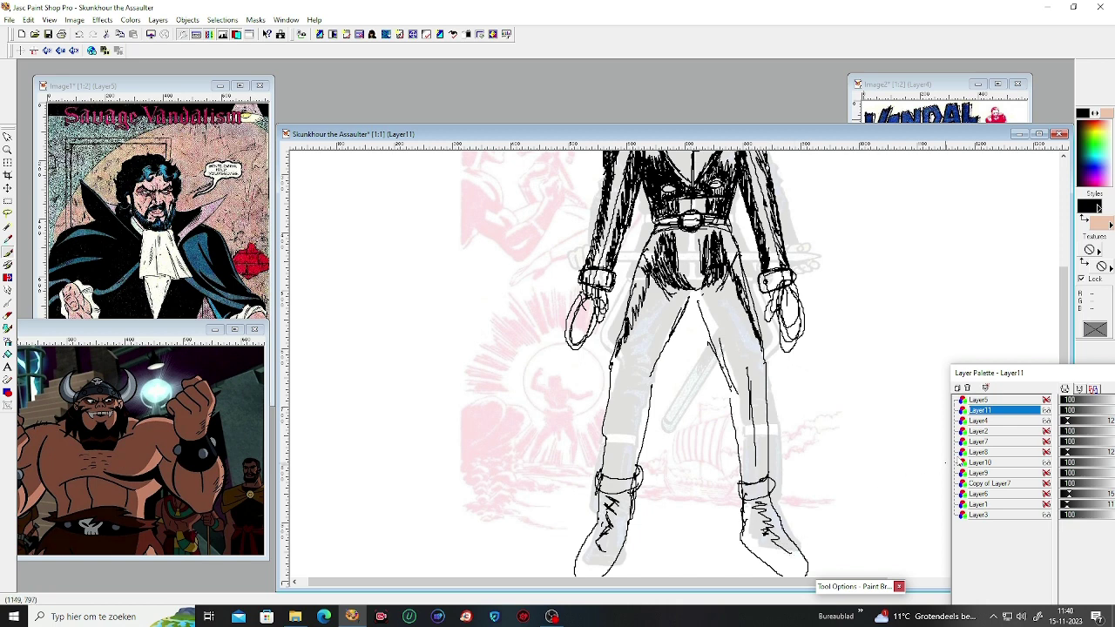
Step: Rework both hands below the sleeve cuffs with finger lines inside the oval shapes
left_click_drag(1042, 376, 1085, 297)
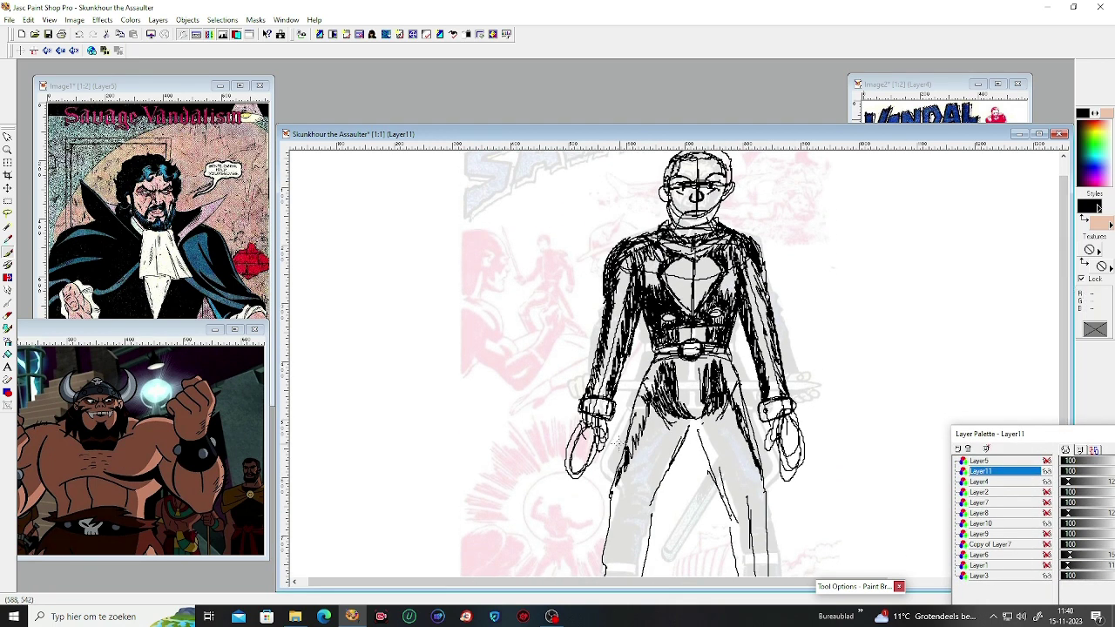
mouse_move(603, 429)
left_mouse_down()
mouse_move(599, 467)
mouse_move(601, 423)
left_mouse_up()
mouse_move(575, 470)
left_mouse_down()
mouse_move(589, 441)
mouse_move(573, 482)
mouse_move(600, 436)
mouse_move(563, 470)
mouse_move(584, 414)
left_mouse_up()
mouse_move(758, 422)
left_mouse_down()
mouse_move(779, 428)
mouse_move(791, 470)
mouse_move(802, 446)
left_mouse_up()
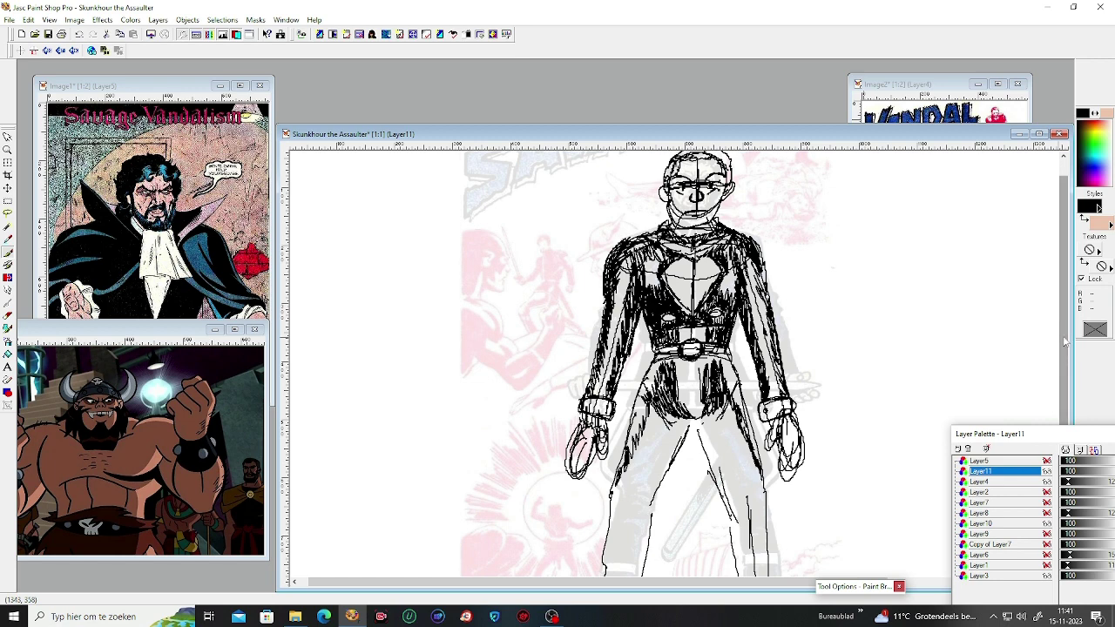
Step: Hatch dark shading along the inner edges of both thighs from the crotch down to the knees
mouse_move(1065, 342)
left_mouse_down()
mouse_move(1066, 319)
mouse_move(1052, 352)
left_mouse_up()
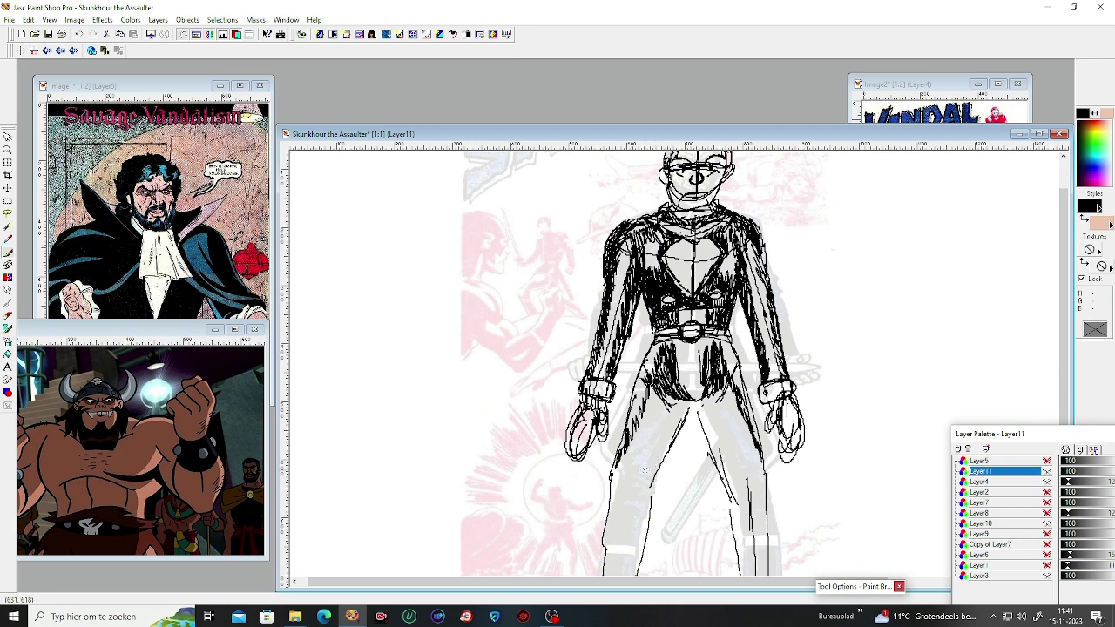
mouse_move(639, 486)
left_mouse_down()
mouse_move(683, 390)
mouse_move(720, 398)
left_mouse_up()
left_click_drag(721, 462, 709, 406)
mouse_move(730, 492)
left_mouse_down()
mouse_move(714, 431)
mouse_move(723, 453)
left_mouse_up()
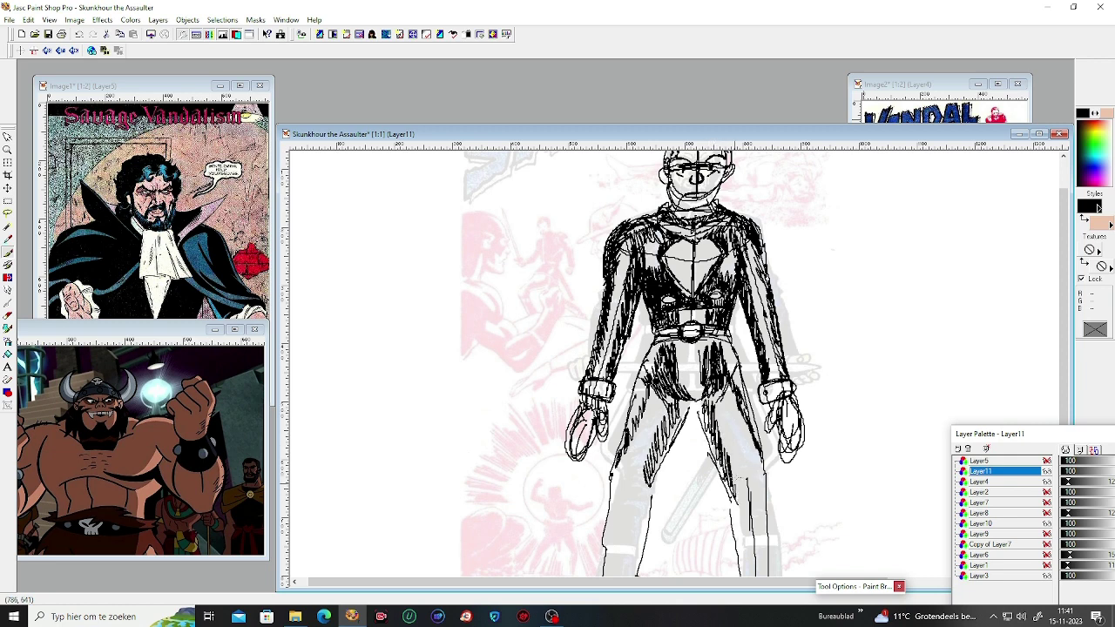
mouse_move(742, 510)
left_mouse_down()
mouse_move(728, 467)
mouse_move(735, 493)
left_mouse_up()
mouse_move(647, 460)
left_mouse_down()
mouse_move(629, 432)
mouse_move(671, 343)
left_mouse_up()
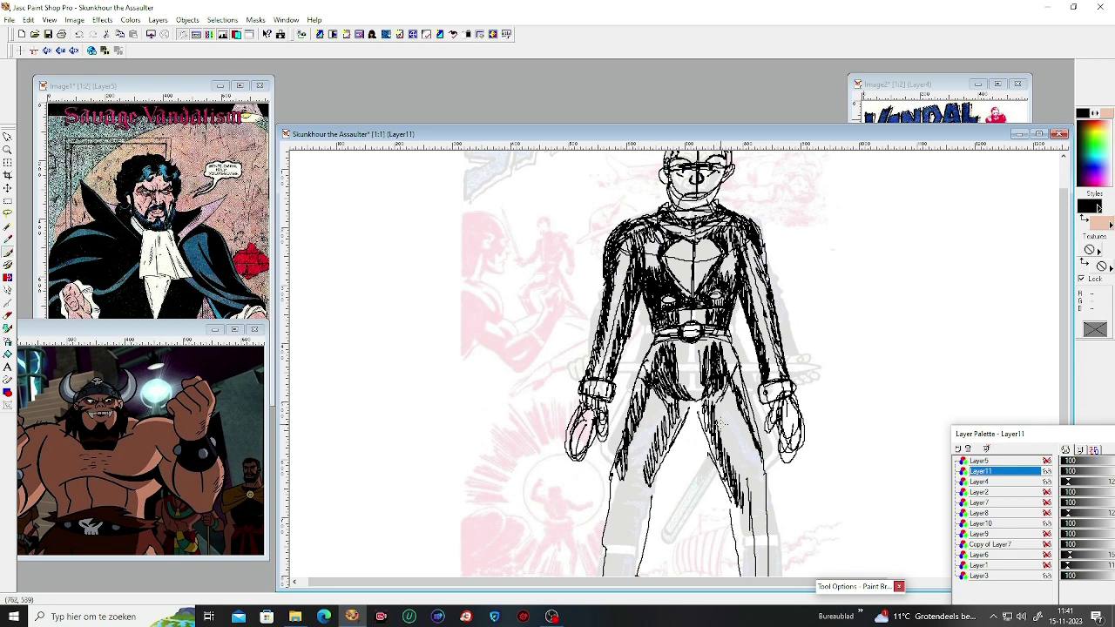
left_click_drag(724, 430, 706, 396)
left_click_drag(733, 477, 722, 418)
left_click_drag(746, 502, 723, 464)
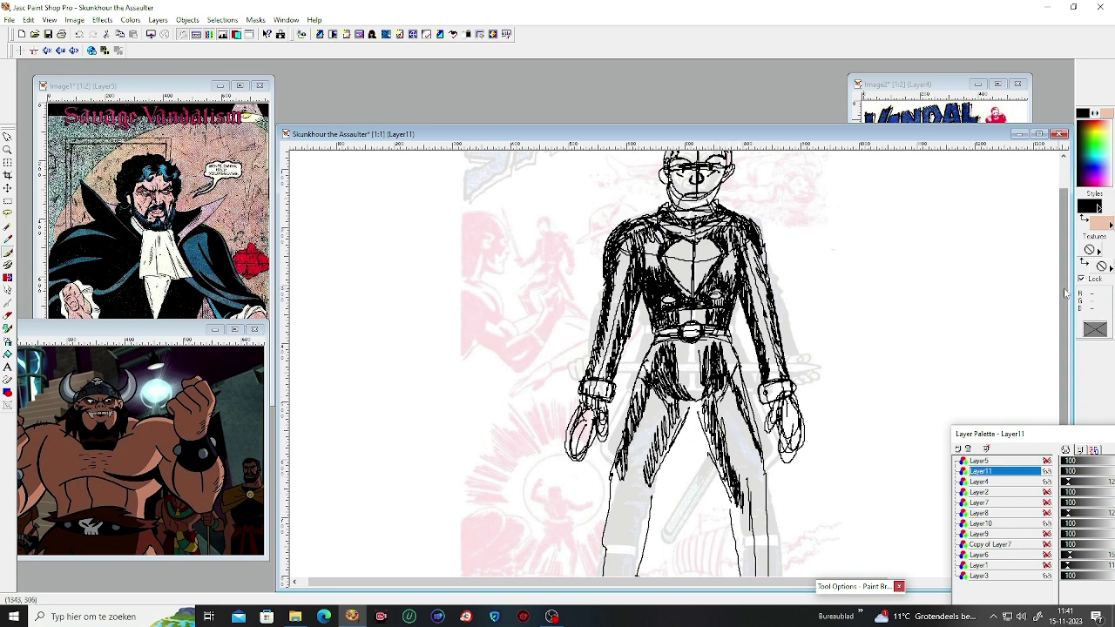
Step: Hatch a first pass of diagonal shading down both lower legs from the knees to the boot cuffs
left_click_drag(1064, 293, 1072, 372)
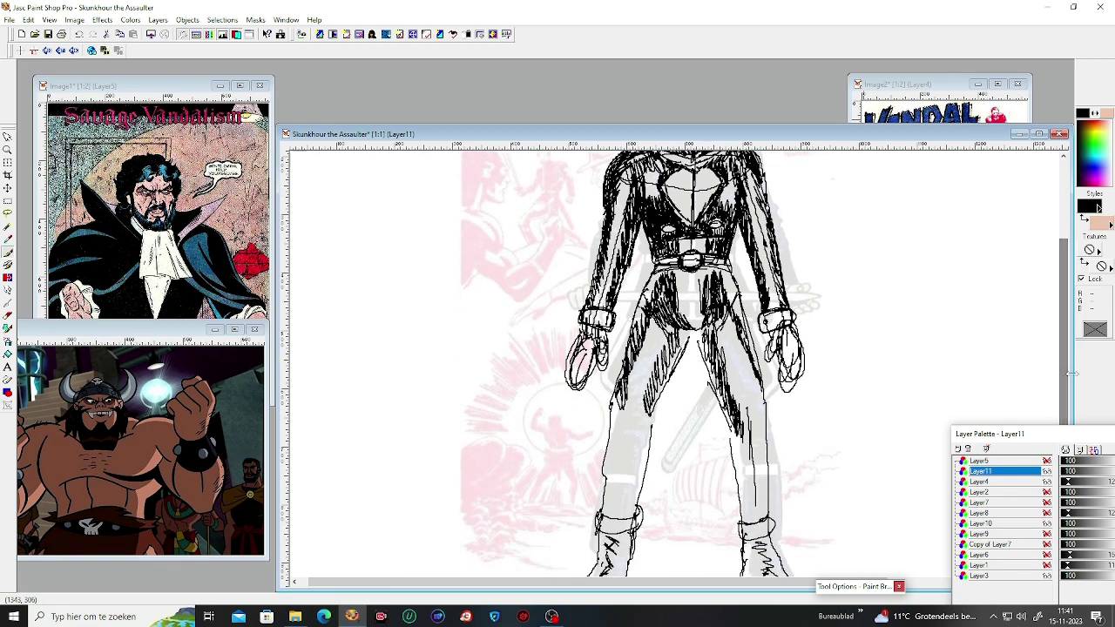
mouse_move(624, 388)
left_mouse_down()
mouse_move(628, 477)
mouse_move(608, 512)
mouse_move(620, 493)
left_mouse_up()
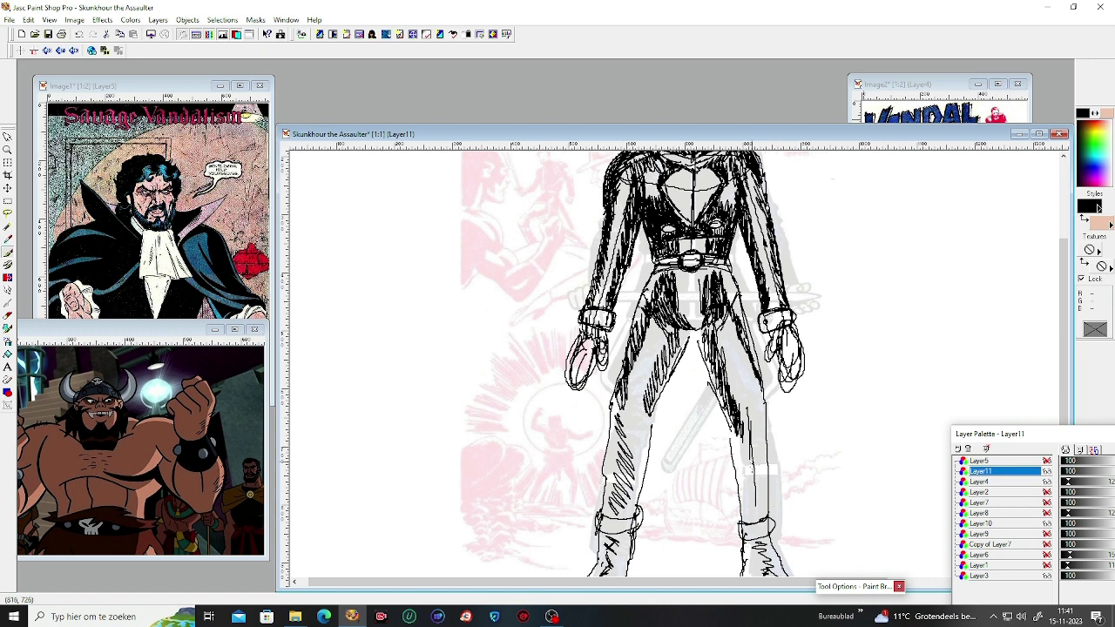
left_click_drag(753, 457, 760, 523)
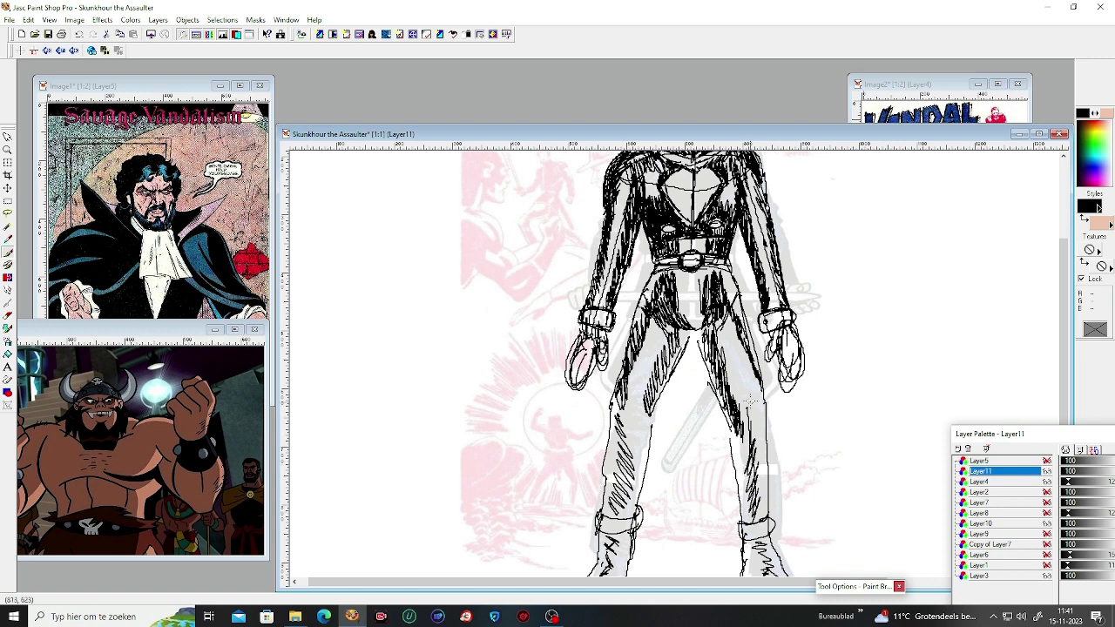
left_click_drag(753, 388, 757, 429)
left_click_drag(645, 404, 634, 493)
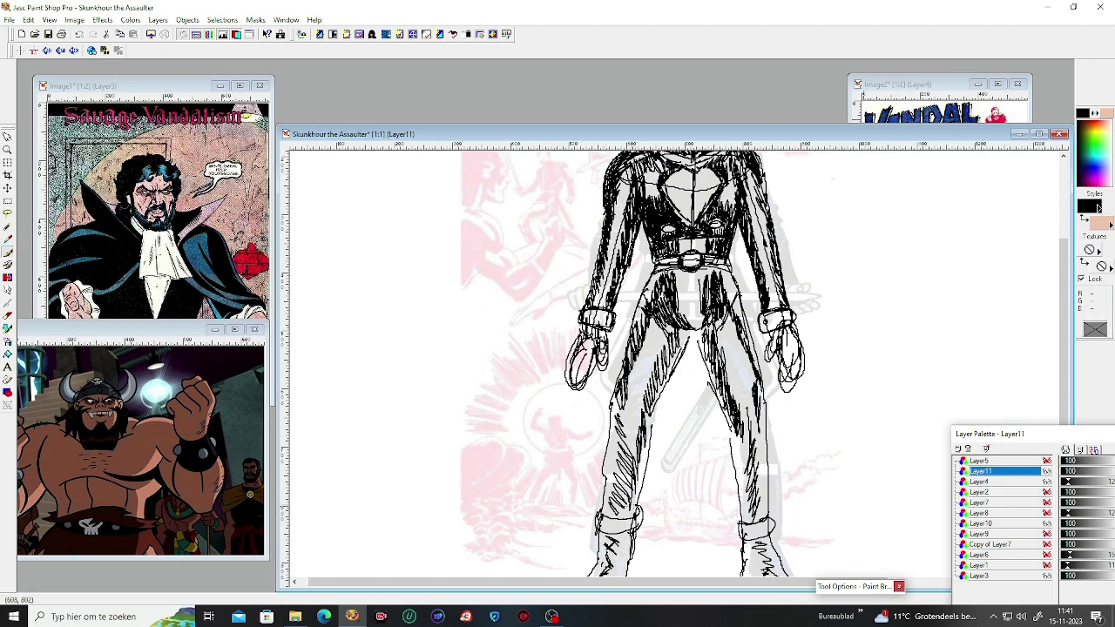
Step: Darken the knees and shins of both legs with a second, denser layer of diagonal strokes
left_click_drag(622, 418, 604, 519)
left_click_drag(630, 474, 611, 512)
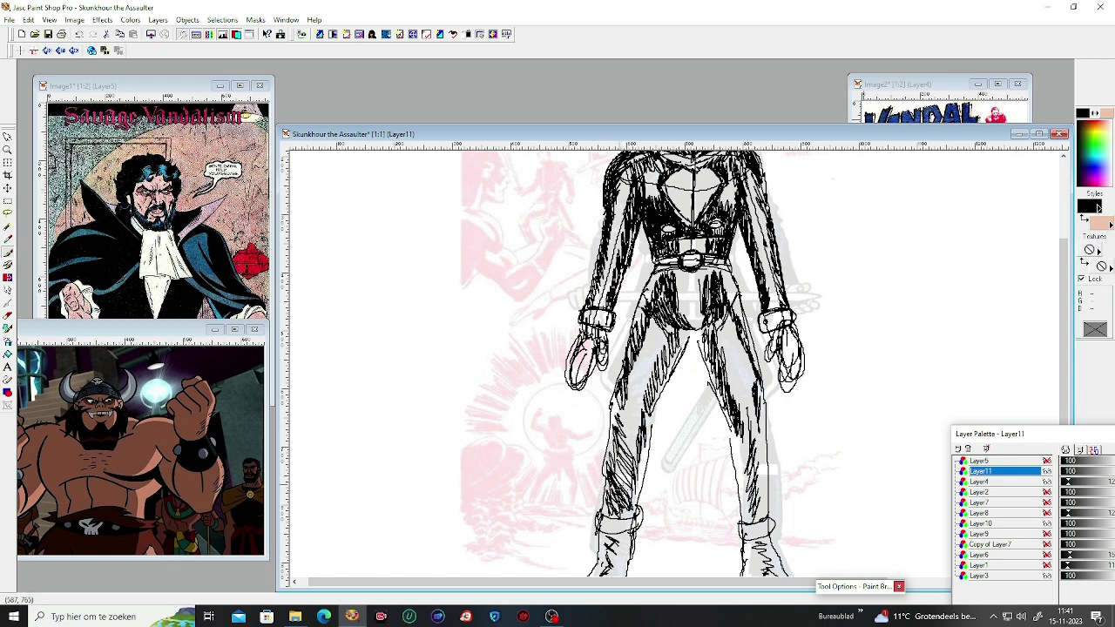
left_click_drag(633, 453, 606, 505)
left_click_drag(638, 432, 608, 483)
mouse_move(637, 413)
left_mouse_down()
mouse_move(612, 474)
mouse_move(610, 463)
left_mouse_up()
left_click_drag(650, 426, 621, 465)
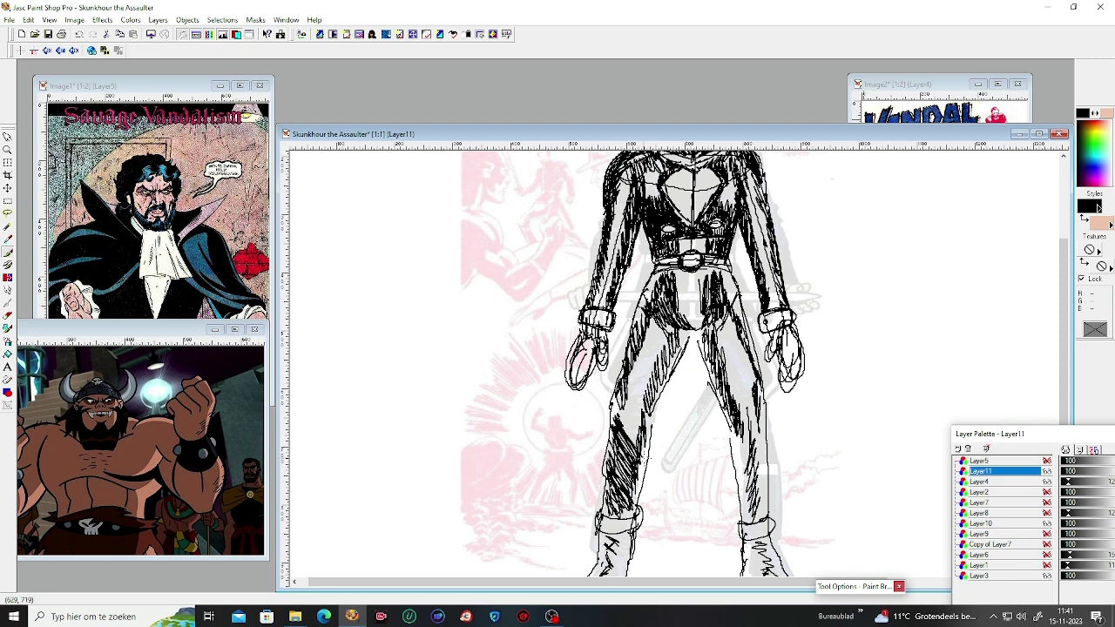
left_click_drag(756, 425, 731, 489)
mouse_move(763, 454)
left_mouse_down()
mouse_move(737, 497)
mouse_move(742, 524)
left_mouse_up()
left_click_drag(765, 487, 749, 529)
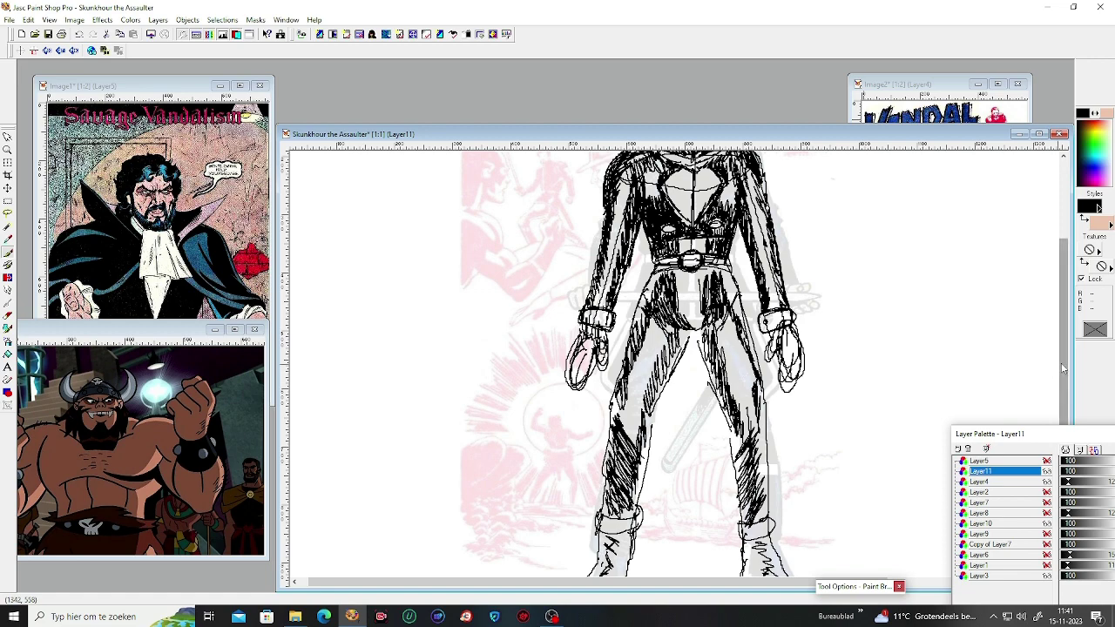
Step: Touch up both hands with small strokes and thicken the hatching on the pelvis and both thighs
mouse_move(1064, 374)
left_mouse_down()
mouse_move(1080, 322)
mouse_move(1074, 276)
mouse_move(1058, 348)
mouse_move(1028, 404)
left_mouse_up()
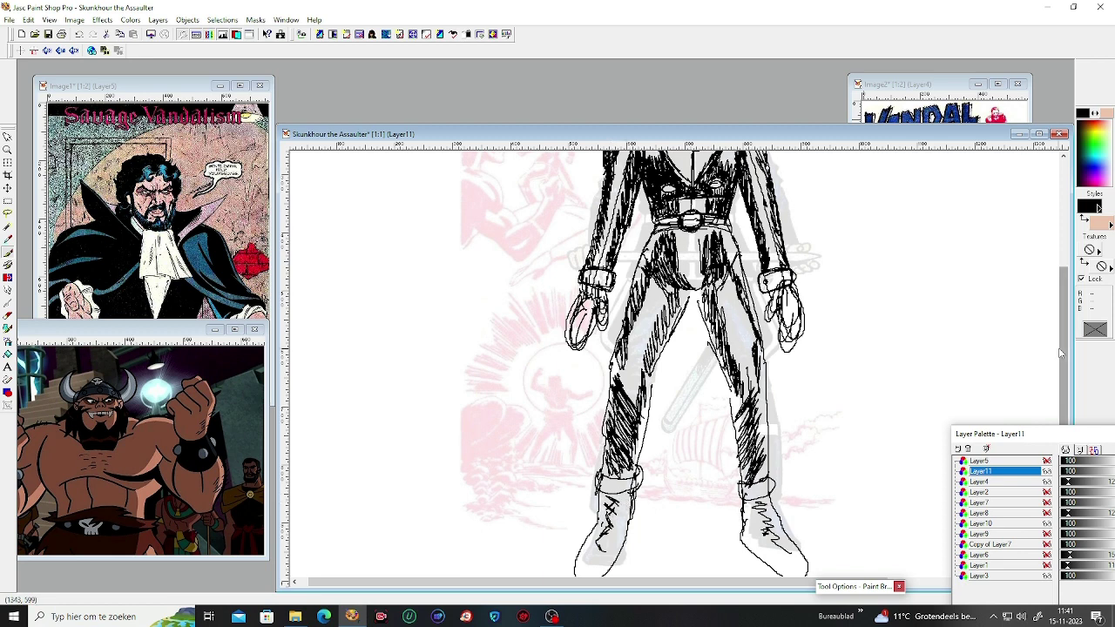
left_click_drag(1064, 350, 1080, 244)
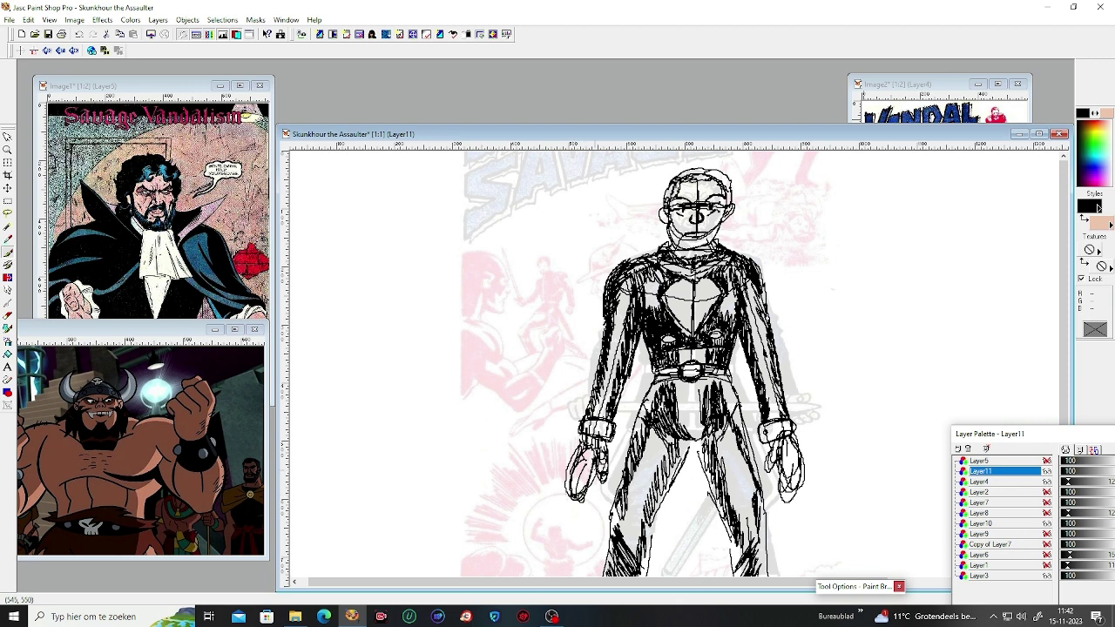
mouse_move(785, 493)
left_mouse_down()
mouse_move(791, 474)
mouse_move(796, 493)
left_mouse_up()
left_click_drag(585, 478, 576, 484)
mouse_move(665, 417)
left_mouse_down()
mouse_move(716, 437)
mouse_move(717, 467)
mouse_move(698, 446)
mouse_move(747, 565)
mouse_move(726, 534)
left_mouse_up()
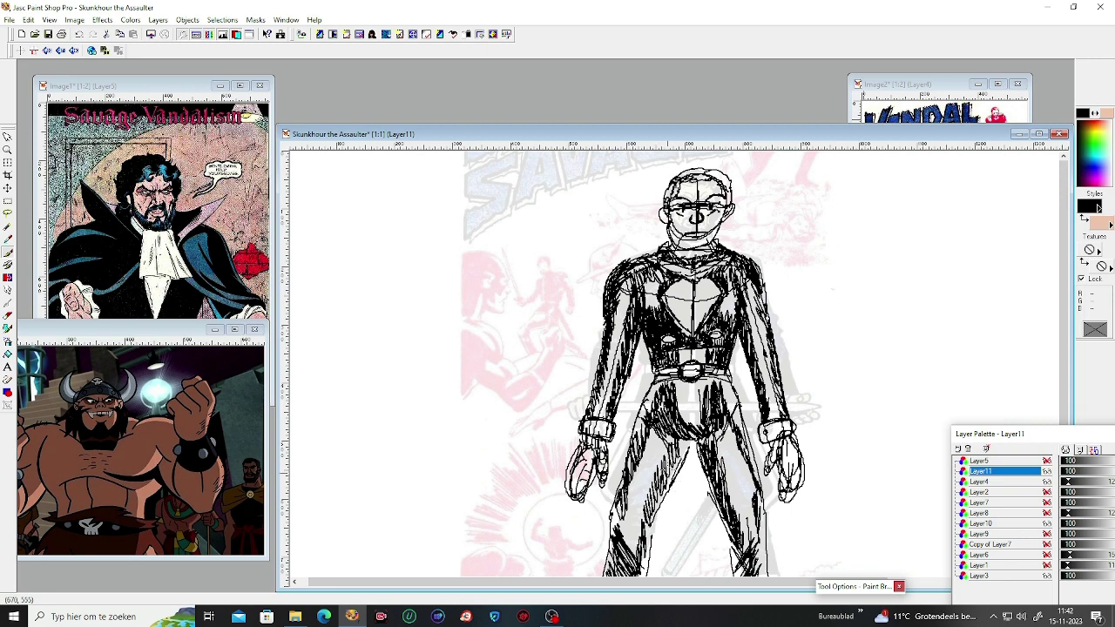
mouse_move(672, 461)
left_mouse_down()
mouse_move(683, 471)
mouse_move(684, 453)
mouse_move(650, 505)
mouse_move(648, 544)
mouse_move(645, 427)
mouse_move(660, 391)
mouse_move(620, 539)
left_mouse_up()
mouse_move(731, 431)
left_mouse_down()
mouse_move(758, 512)
mouse_move(753, 538)
left_mouse_up()
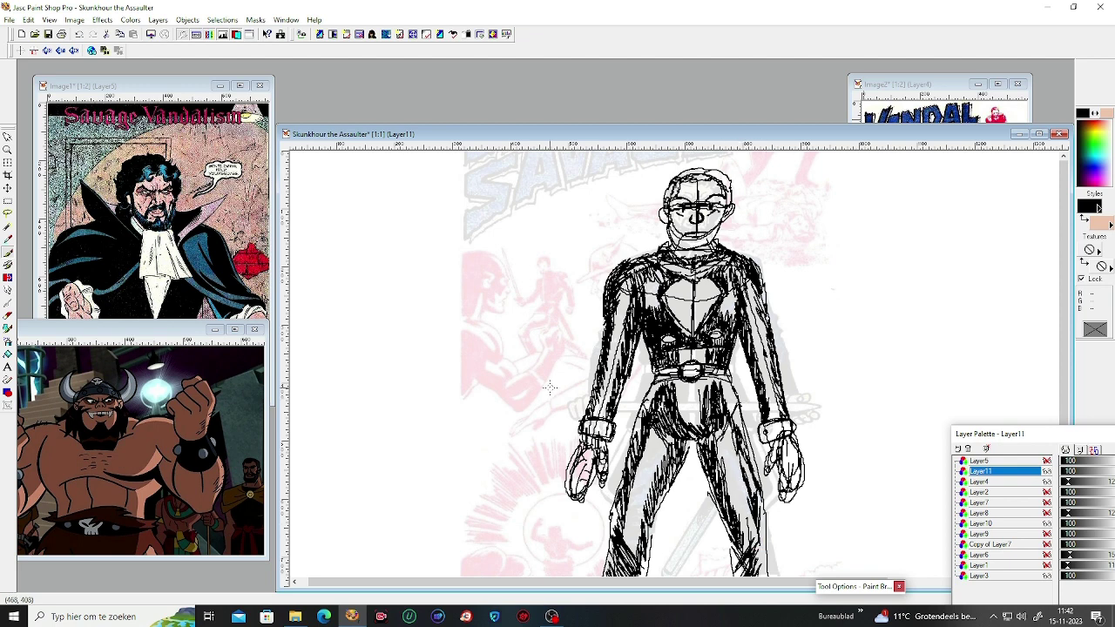
Step: Fade the Layer11 sketch to about 12 percent opacity and hide the Layer4 reference
key("minus")
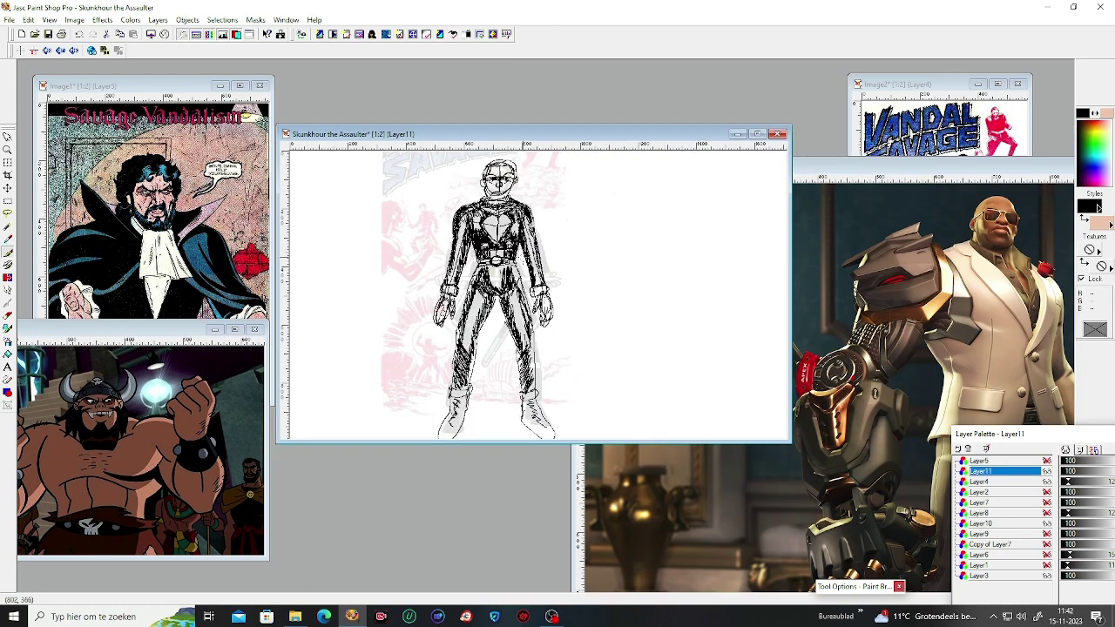
key("plus")
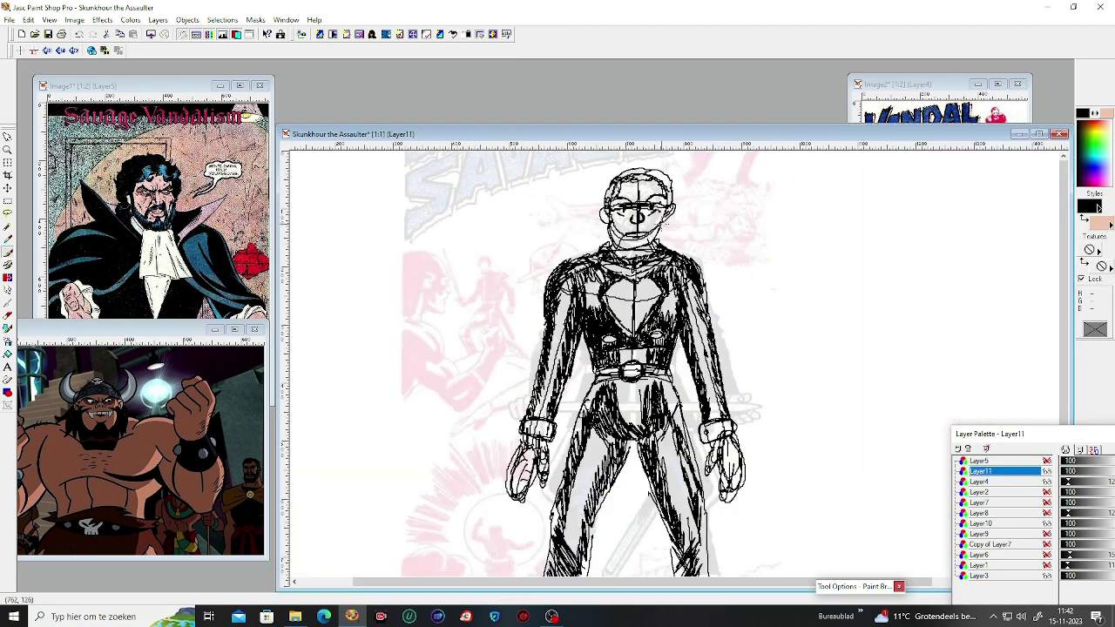
key("plus")
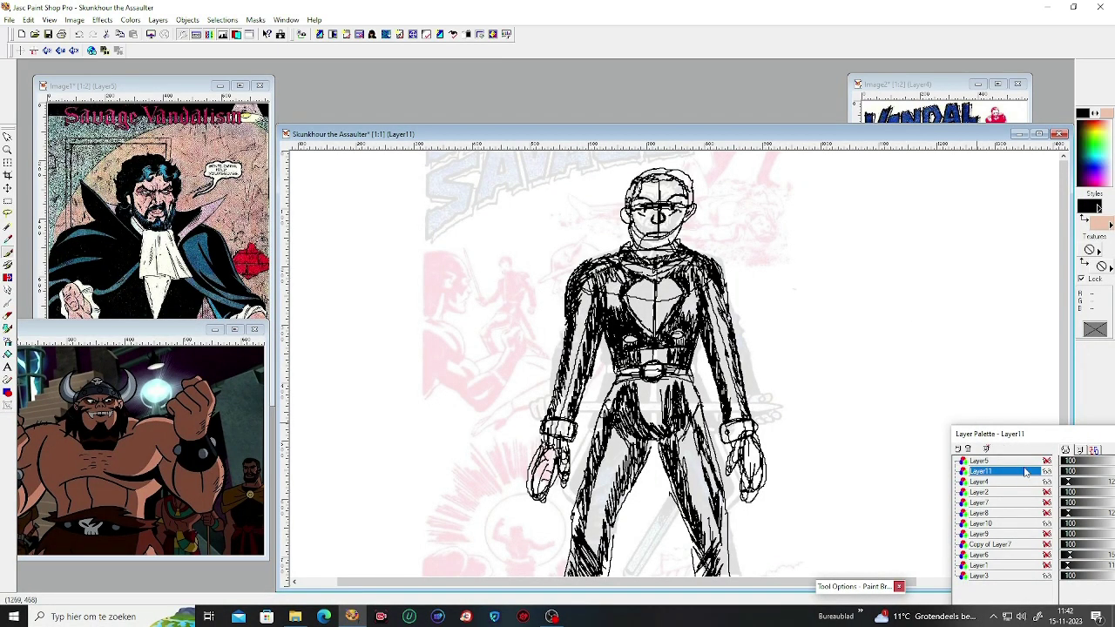
left_click(1067, 472)
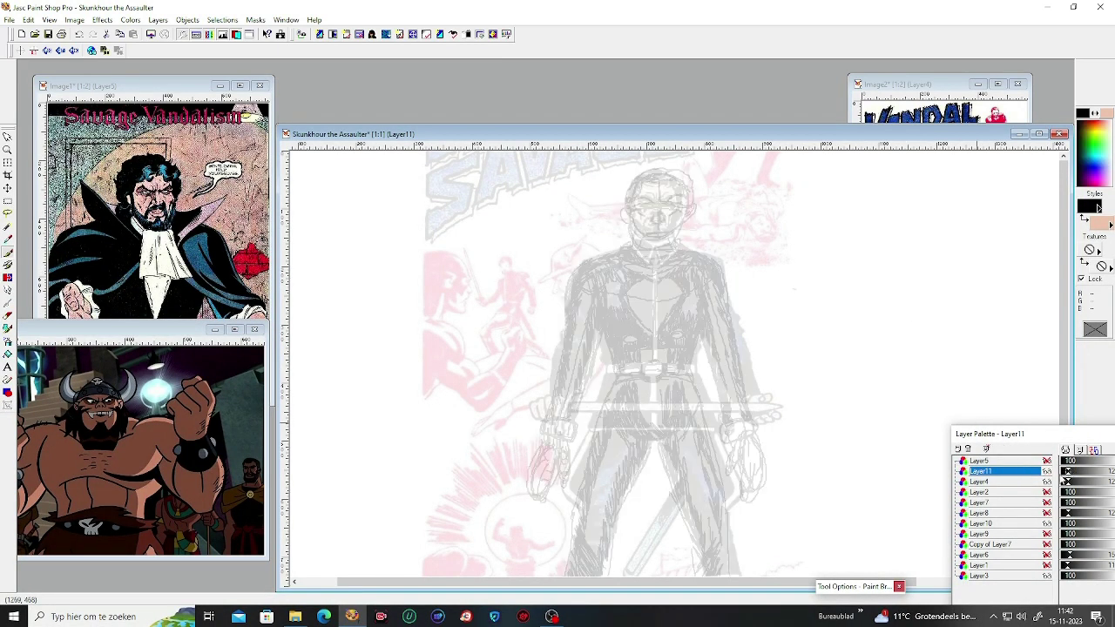
left_click(1046, 482)
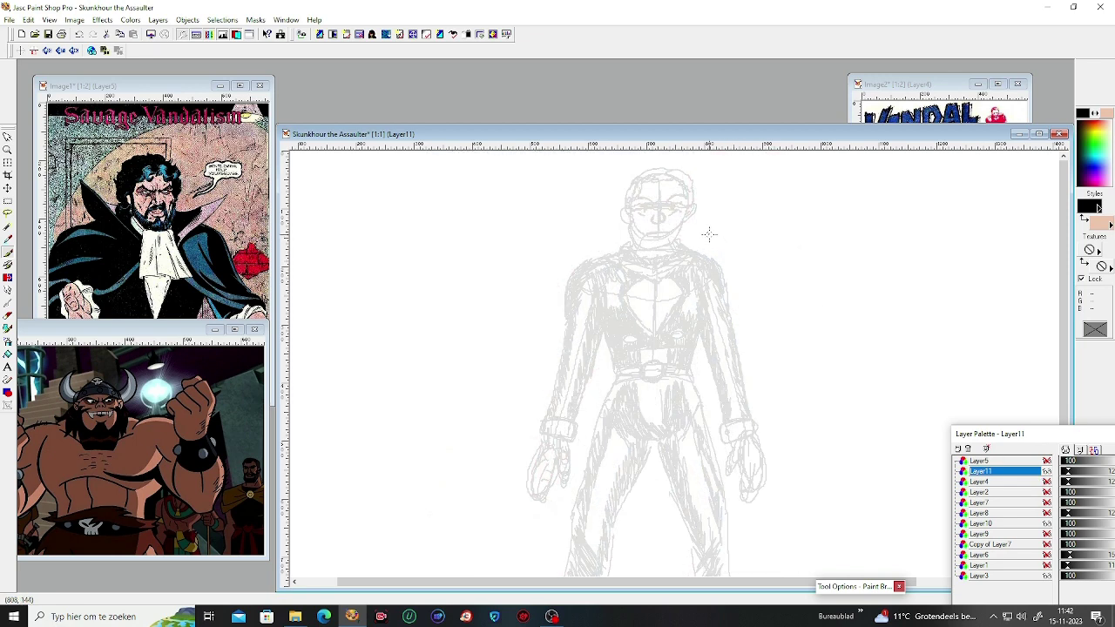
Step: Add a new raster layer with Normal blend mode and 100 opacity above Layer11
scroll(709, 234, "up", 1)
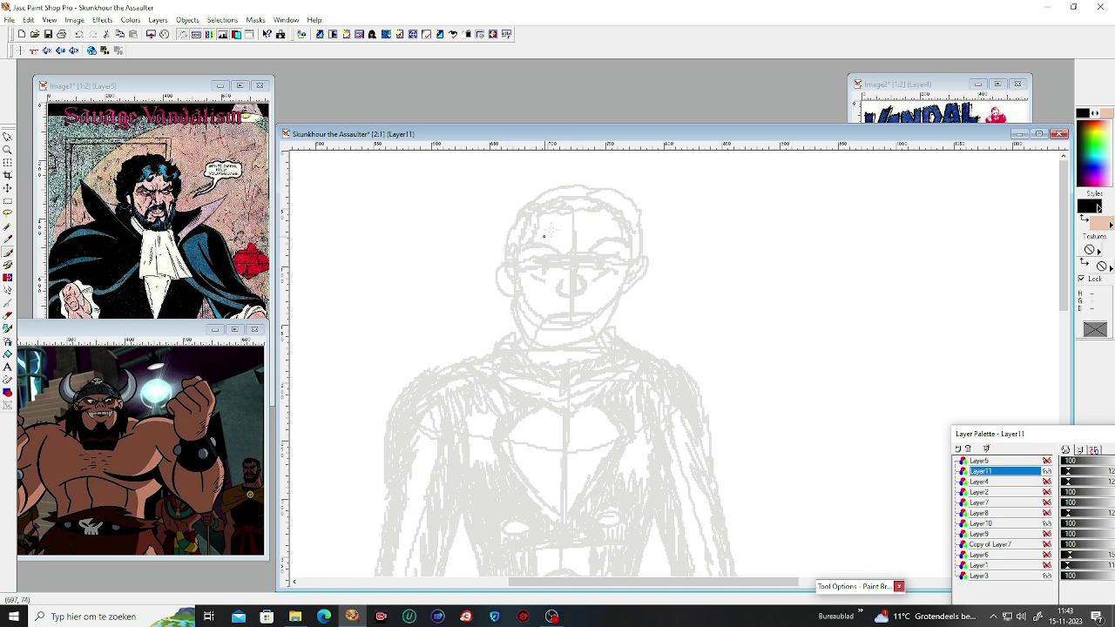
right_click(1017, 474)
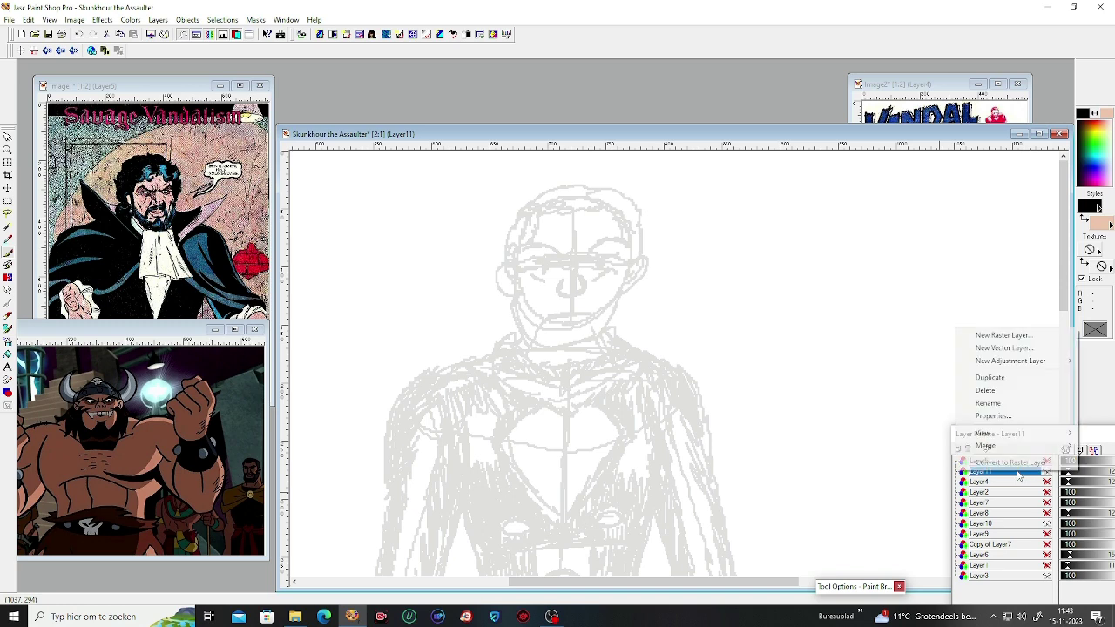
left_click(1001, 335)
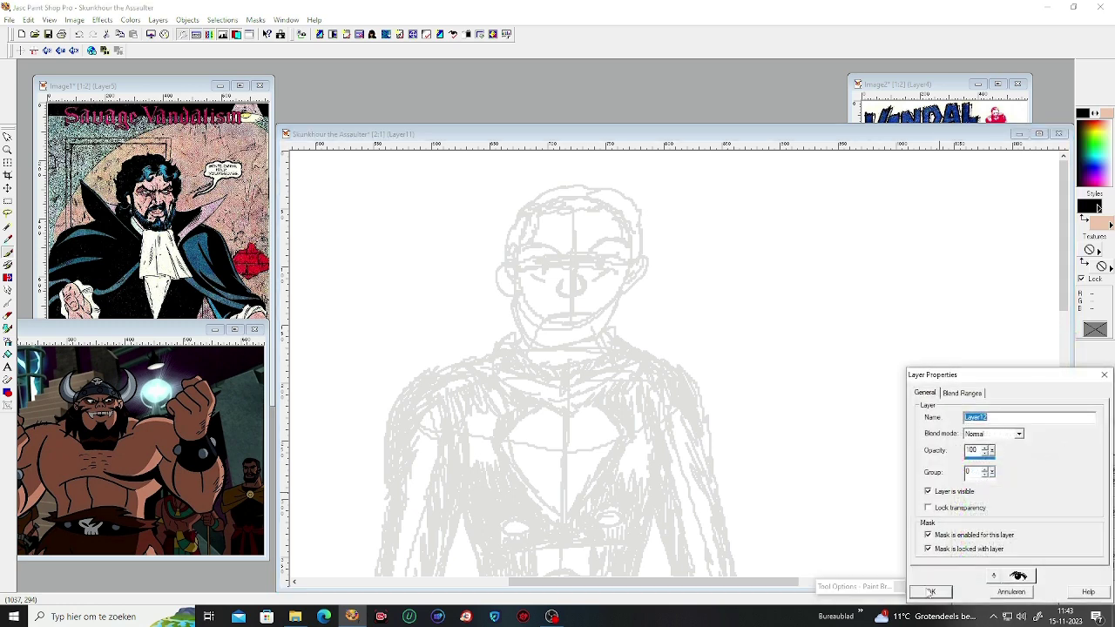
left_click(930, 591)
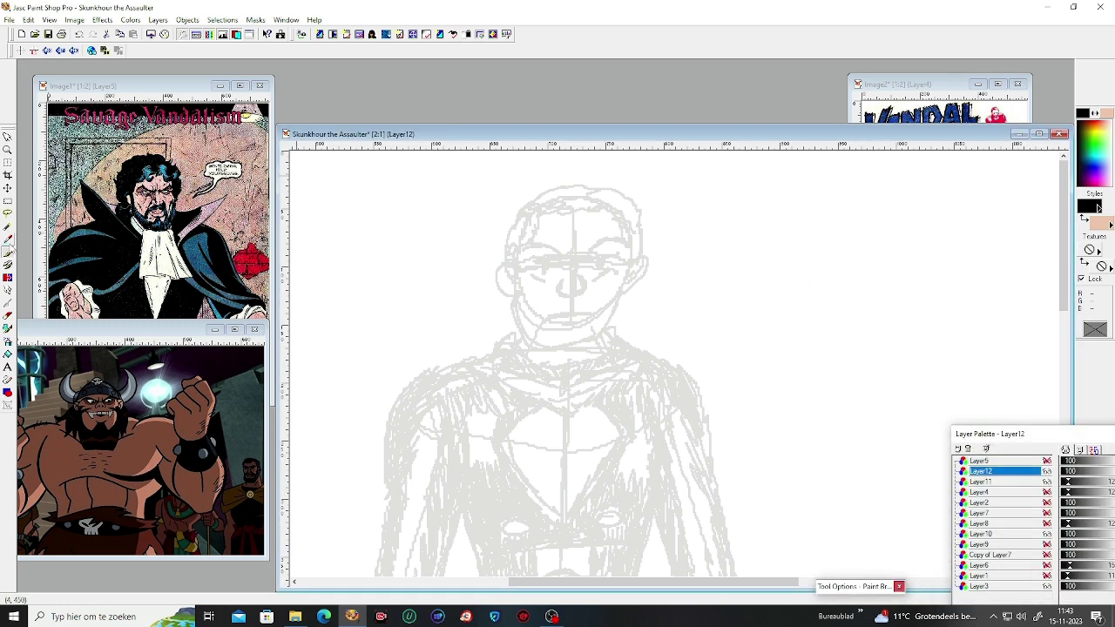
Step: Ink both ears and both eyes over the faded head sketch with the black Paint Brush
left_click(8, 251)
mouse_move(513, 261)
left_mouse_down()
mouse_move(499, 287)
mouse_move(512, 303)
left_mouse_up()
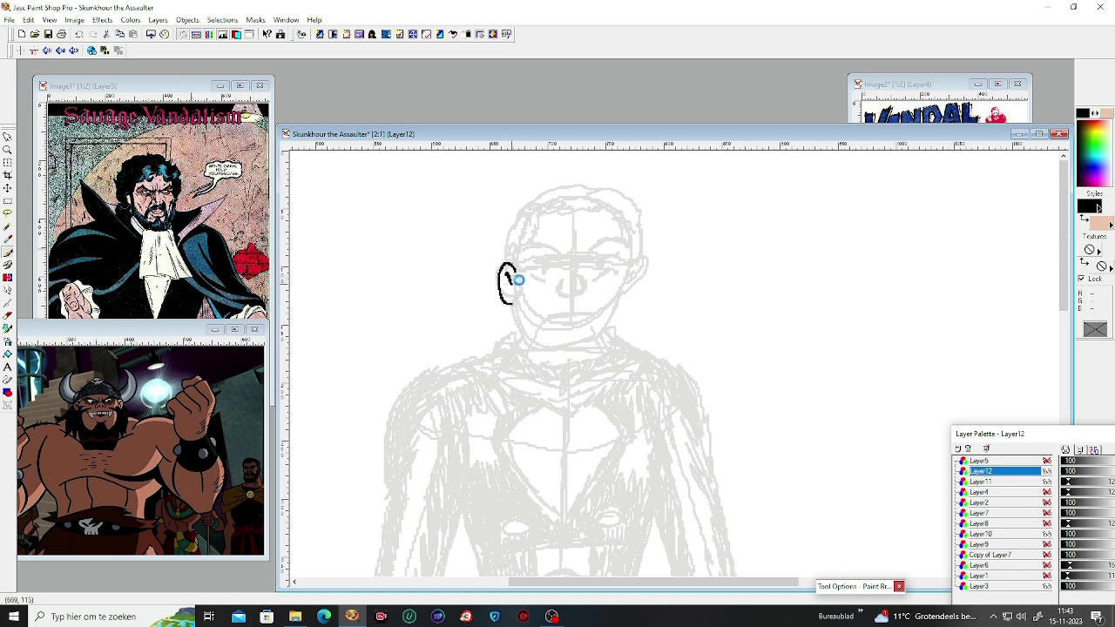
mouse_move(628, 269)
left_mouse_down()
mouse_move(642, 273)
mouse_move(629, 286)
left_mouse_up()
mouse_move(533, 266)
left_mouse_down()
mouse_move(620, 261)
mouse_move(609, 264)
left_mouse_up()
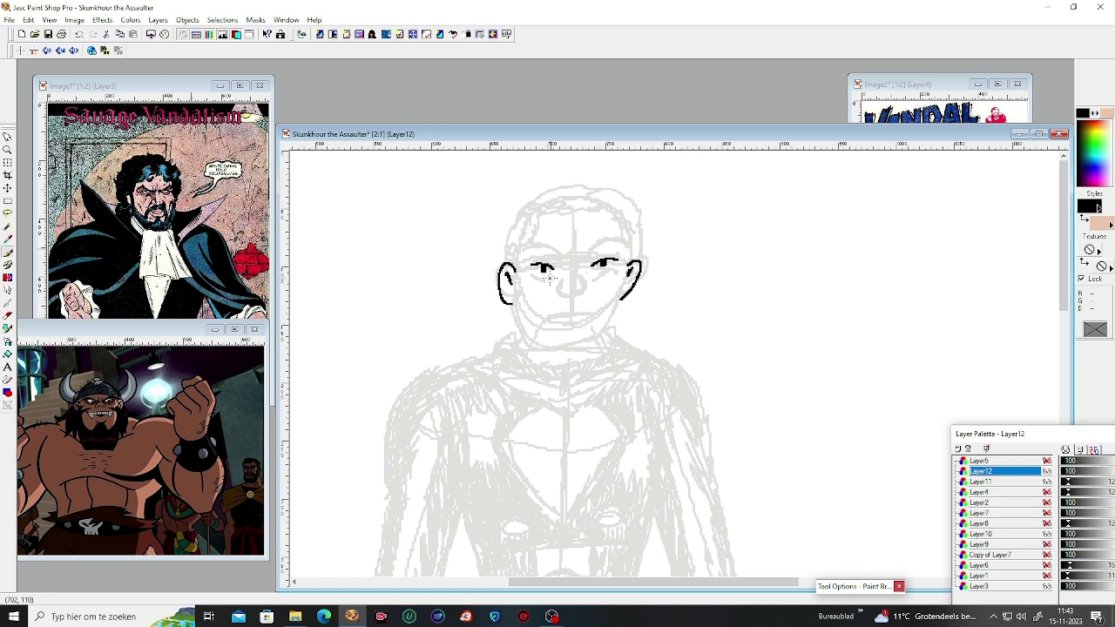
Step: Draw the nose, the creases under the eyes and on the cheeks, the frowning mouth and the chin outline
mouse_move(535, 278)
left_mouse_down()
mouse_move(610, 270)
mouse_move(598, 266)
mouse_move(586, 290)
mouse_move(581, 262)
left_mouse_up()
mouse_move(551, 317)
left_mouse_down()
mouse_move(586, 314)
mouse_move(562, 326)
mouse_move(547, 306)
mouse_move(590, 294)
mouse_move(595, 306)
mouse_move(538, 288)
mouse_move(531, 321)
left_mouse_up()
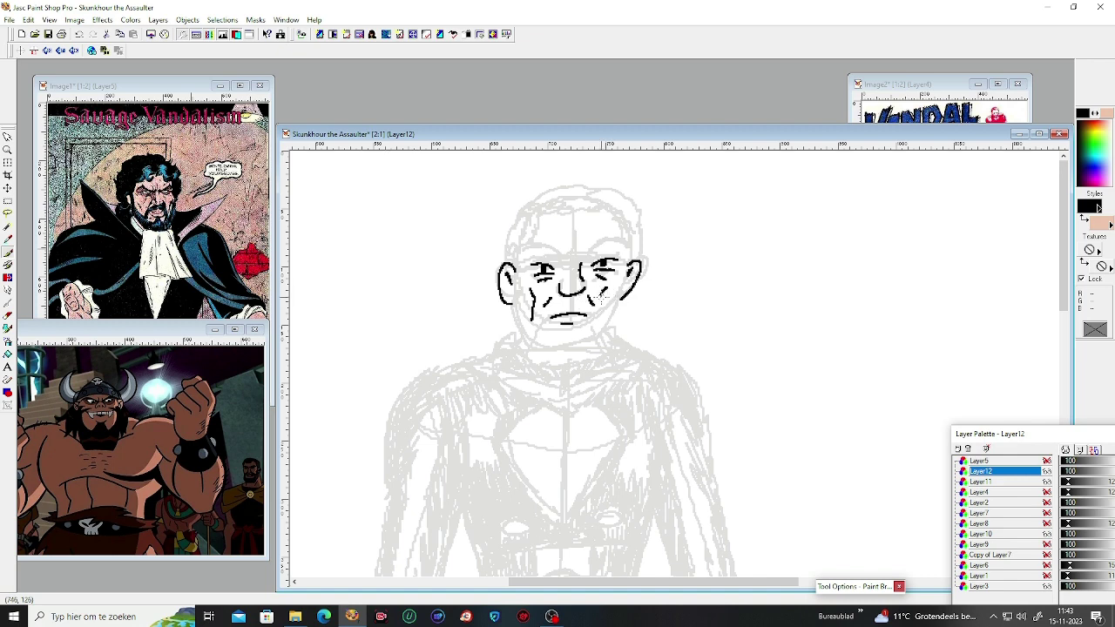
mouse_move(602, 289)
left_mouse_down()
mouse_move(599, 319)
mouse_move(535, 354)
mouse_move(581, 353)
mouse_move(610, 294)
left_mouse_up()
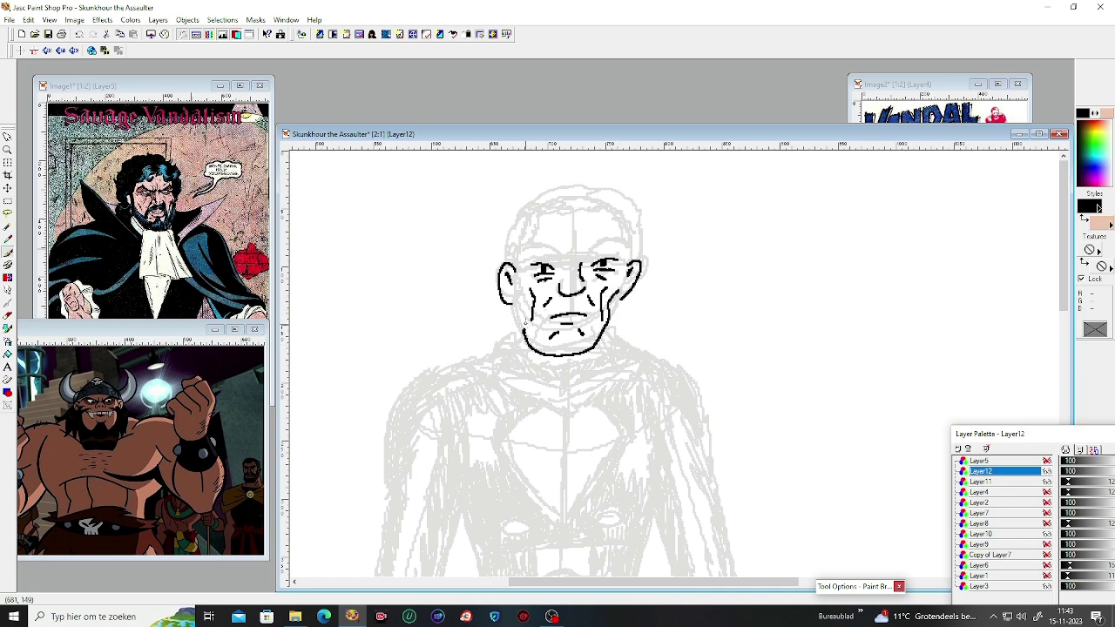
Step: Connect the jawline up to both ears and draw the two arched eyebrows
mouse_move(523, 335)
left_mouse_down()
mouse_move(524, 308)
mouse_move(519, 318)
left_mouse_up()
left_click_drag(616, 301, 627, 286)
mouse_move(556, 251)
left_mouse_down()
mouse_move(523, 248)
mouse_move(562, 256)
mouse_move(617, 234)
mouse_move(636, 242)
mouse_move(603, 243)
left_mouse_up()
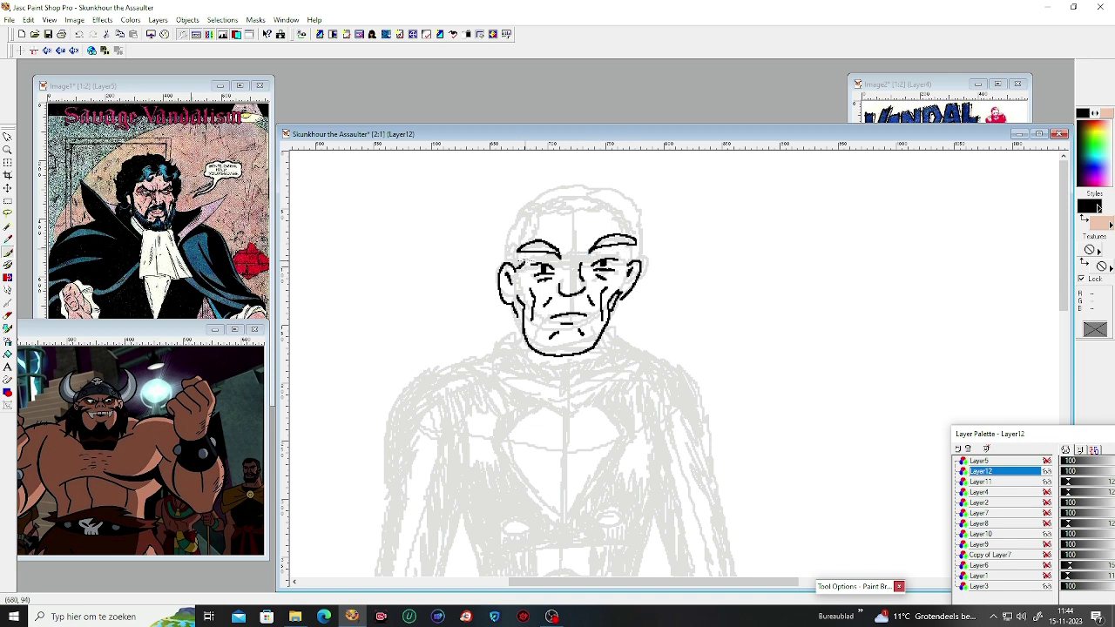
Step: Outline the hair on both temples, add a small round curl above the forehead and build up the crown with thick strokes
mouse_move(503, 237)
left_mouse_down()
mouse_move(522, 209)
mouse_move(514, 213)
mouse_move(538, 209)
mouse_move(534, 253)
left_mouse_up()
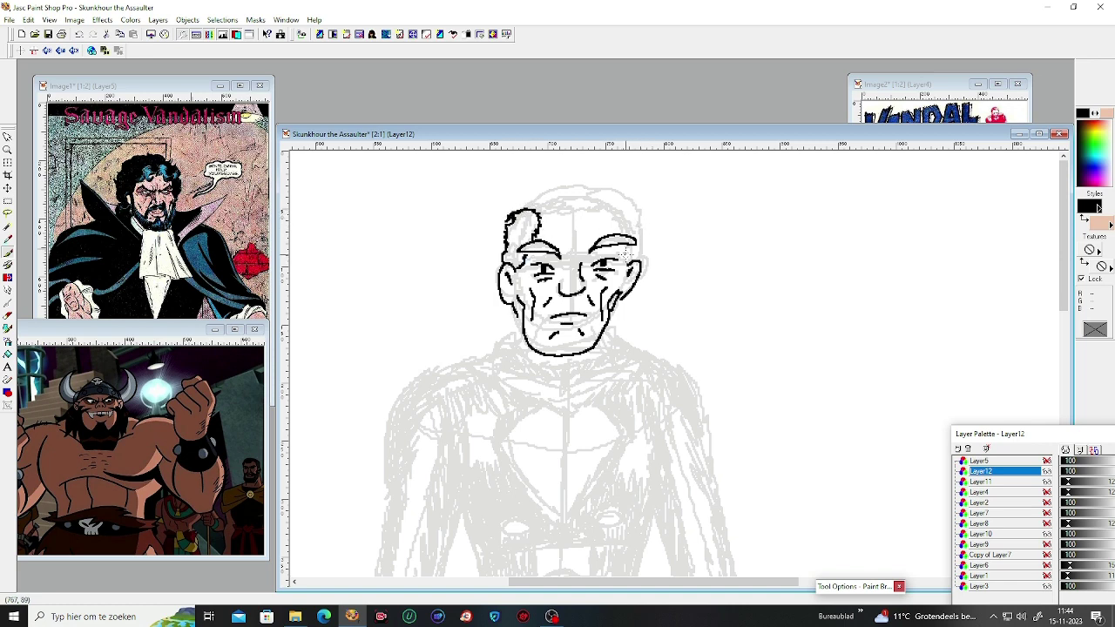
mouse_move(626, 255)
left_mouse_down()
mouse_move(609, 205)
mouse_move(629, 200)
mouse_move(649, 216)
mouse_move(636, 263)
left_mouse_up()
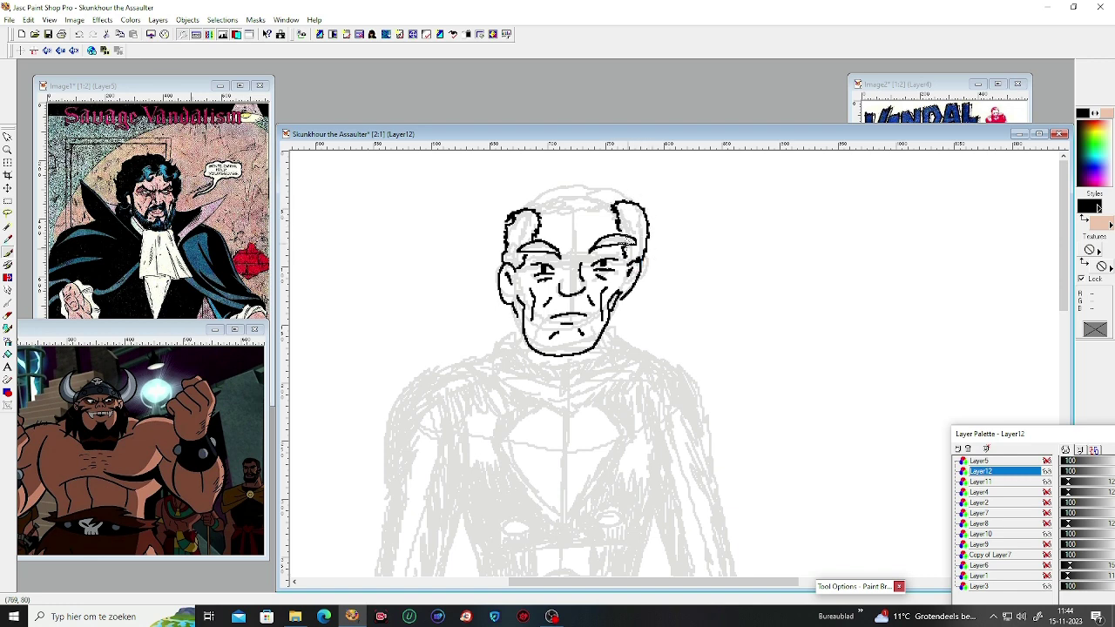
mouse_move(564, 195)
left_mouse_down()
mouse_move(593, 199)
mouse_move(586, 213)
mouse_move(576, 190)
mouse_move(563, 197)
left_mouse_up()
mouse_move(528, 214)
left_mouse_down()
mouse_move(521, 205)
mouse_move(551, 185)
mouse_move(586, 178)
mouse_move(634, 204)
mouse_move(584, 180)
mouse_move(592, 199)
mouse_move(562, 207)
mouse_move(622, 210)
left_mouse_up()
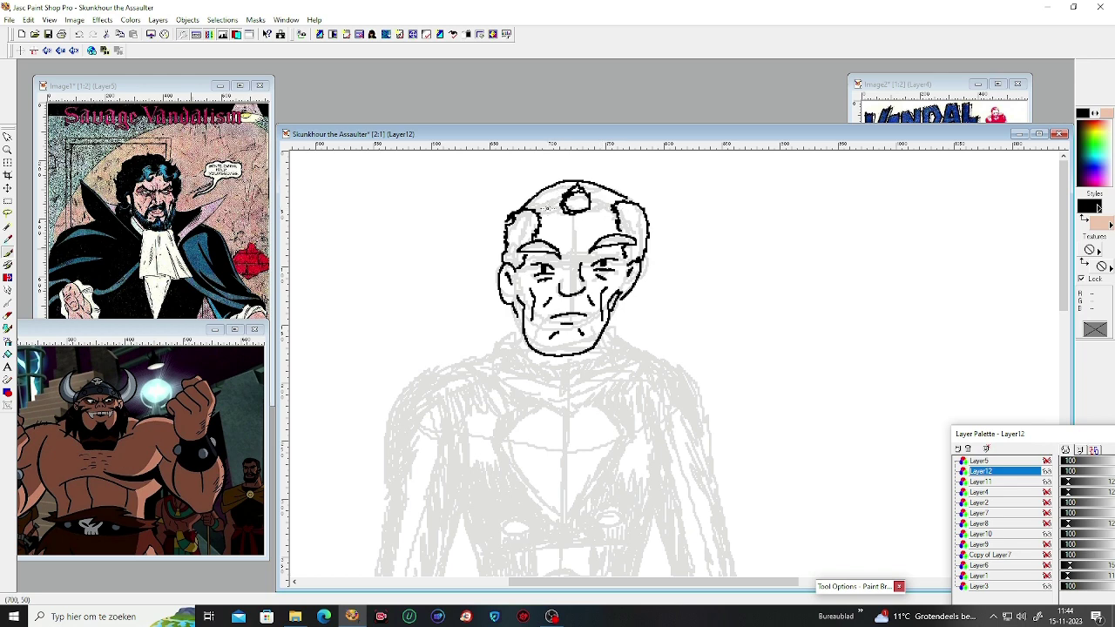
mouse_move(533, 202)
left_mouse_down()
mouse_move(590, 180)
mouse_move(625, 204)
left_mouse_up()
mouse_move(528, 204)
left_mouse_down()
mouse_move(601, 174)
mouse_move(634, 193)
mouse_move(545, 181)
mouse_move(523, 203)
mouse_move(585, 179)
left_mouse_up()
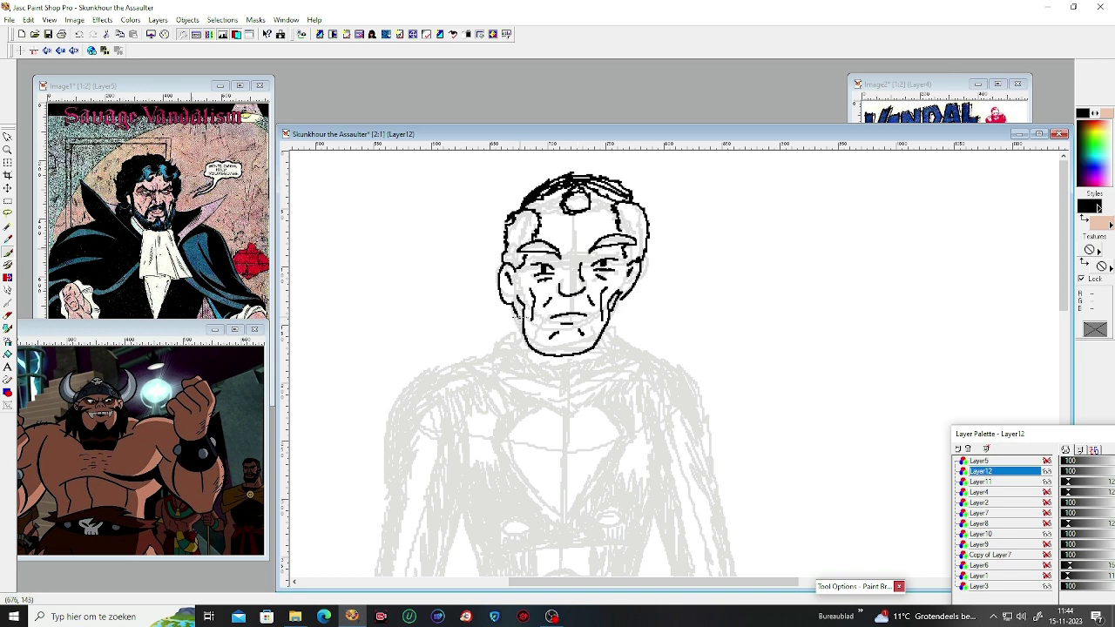
Step: Draw the neck sides and the curved collar rim under the chin, start one collar slope and add forehead wrinkles
left_click_drag(515, 316, 517, 352)
left_click_drag(613, 323, 612, 349)
mouse_move(520, 353)
left_mouse_down()
mouse_move(535, 366)
mouse_move(582, 364)
mouse_move(614, 346)
left_mouse_up()
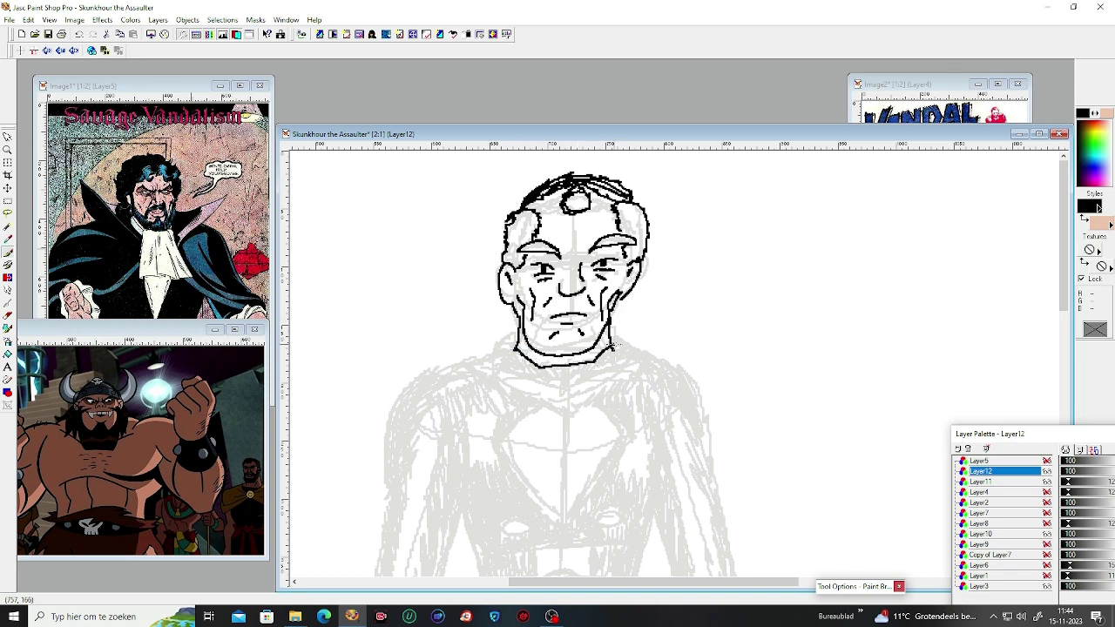
left_click_drag(516, 333, 488, 363)
mouse_move(579, 242)
left_mouse_down()
mouse_move(547, 239)
mouse_move(596, 235)
left_mouse_up()
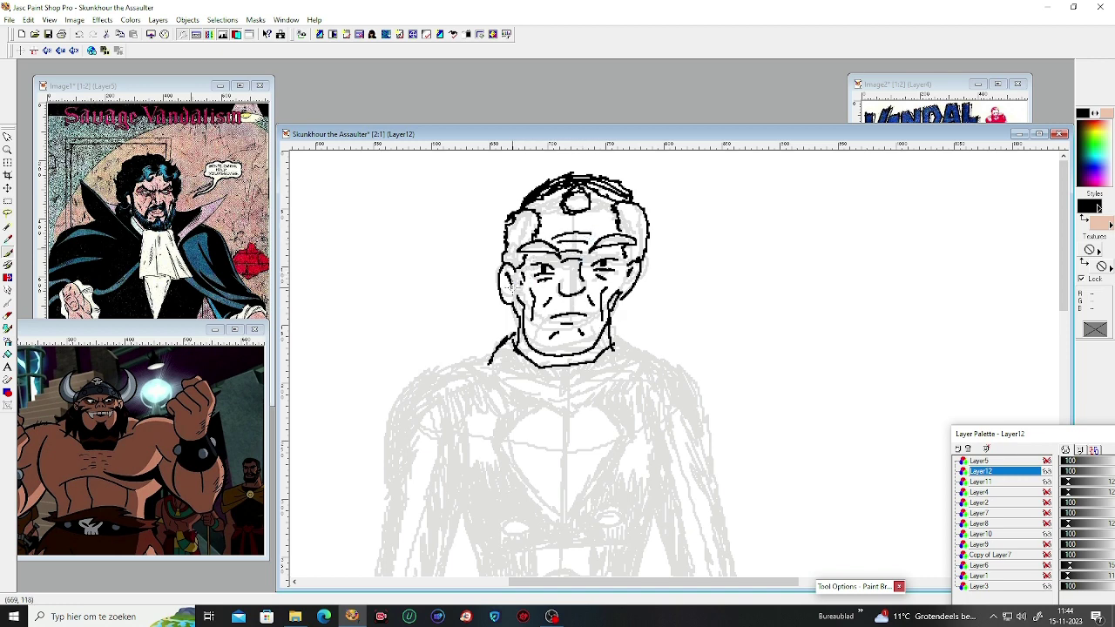
mouse_move(505, 254)
left_mouse_down()
mouse_move(488, 296)
mouse_move(510, 310)
mouse_move(496, 285)
mouse_move(507, 287)
left_mouse_up()
mouse_move(646, 255)
left_mouse_down()
mouse_move(636, 301)
mouse_move(620, 303)
mouse_move(635, 267)
left_mouse_up()
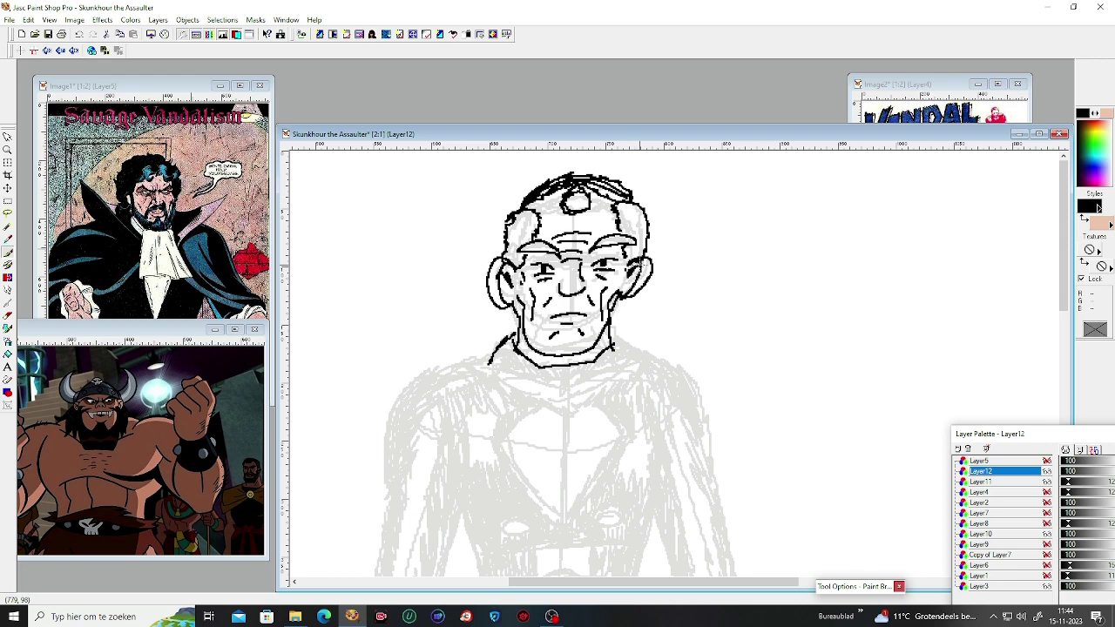
key("ctrl+z")
key("ctrl+z")
key("ctrl+z")
key("ctrl+z")
key("ctrl+z")
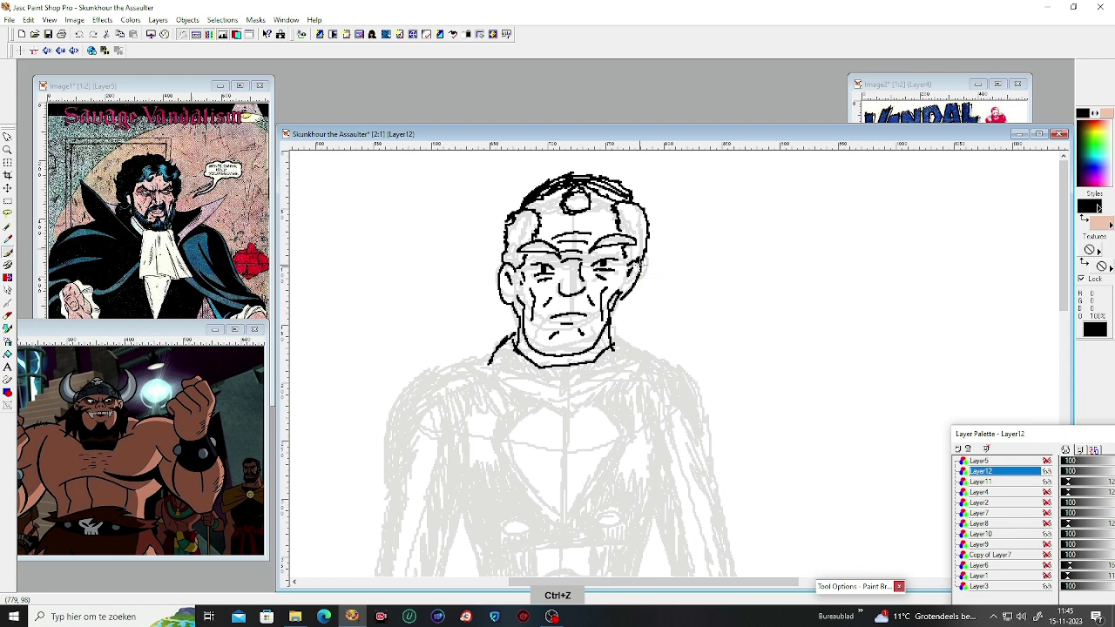
Step: Ink slightly wider outer rims on both ears and outline a ragged beard along the jaw up to the temples
mouse_move(509, 261)
left_mouse_down()
mouse_move(492, 283)
mouse_move(505, 311)
left_mouse_up()
mouse_move(639, 264)
left_mouse_down()
mouse_move(647, 254)
mouse_move(653, 277)
mouse_move(626, 297)
mouse_move(631, 267)
left_mouse_up()
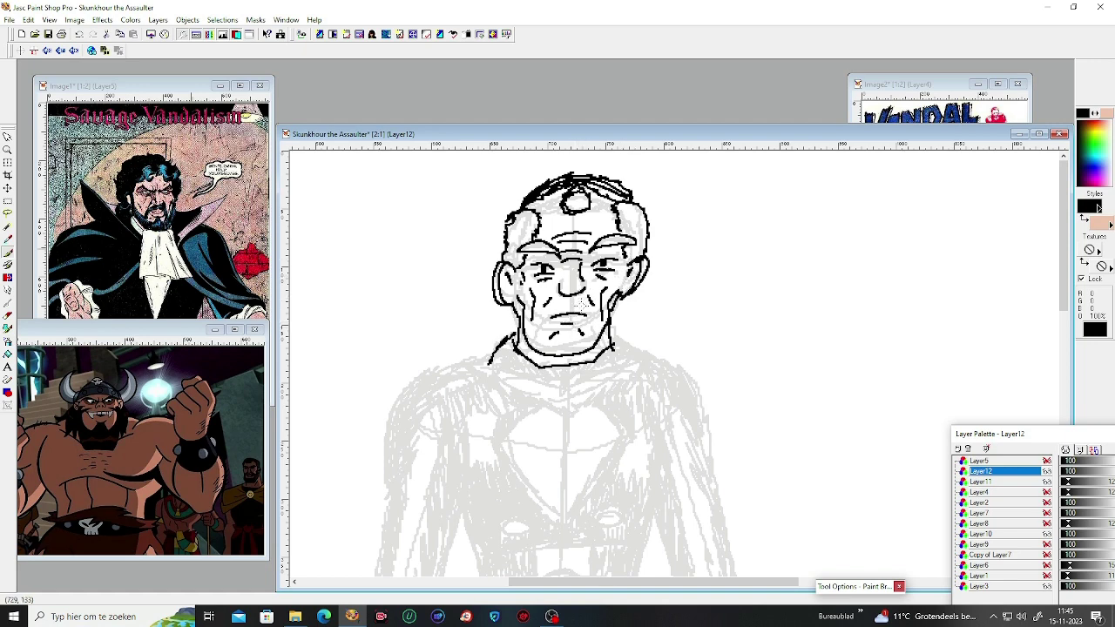
mouse_move(553, 338)
left_mouse_down()
mouse_move(562, 324)
mouse_move(588, 332)
mouse_move(599, 319)
mouse_move(538, 324)
mouse_move(516, 280)
mouse_move(526, 335)
left_mouse_up()
left_click_drag(602, 324, 620, 265)
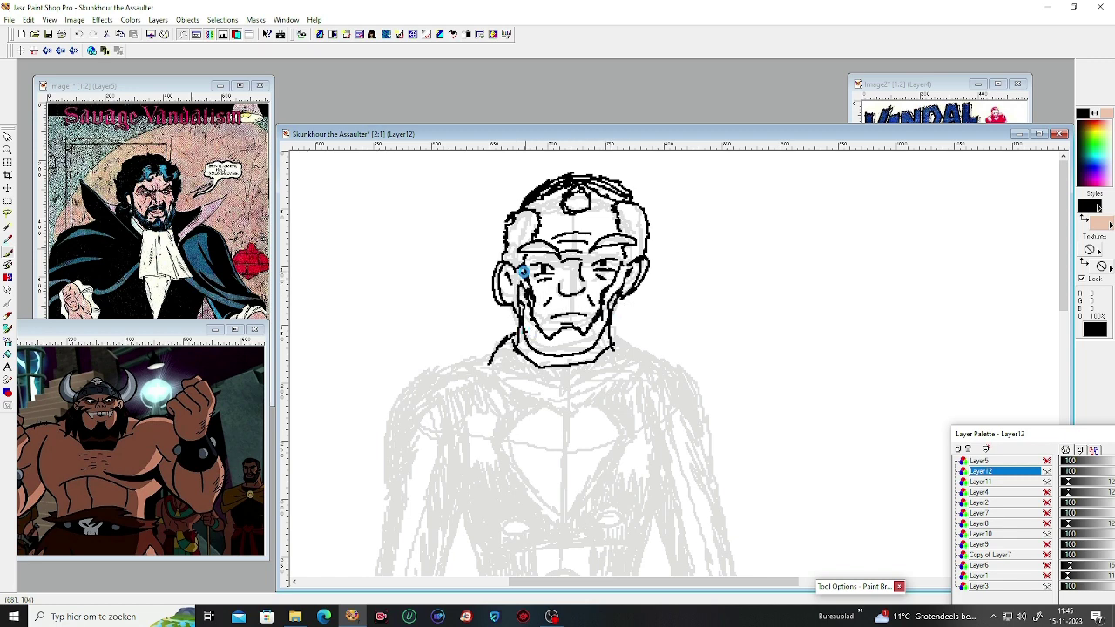
left_click_drag(523, 272, 524, 312)
Step: Erase the curl and loose strokes inside the crown, and paint two solid black hair patches with a small dot on the forehead
left_click(7, 315)
mouse_move(567, 196)
left_mouse_down()
mouse_move(579, 213)
mouse_move(592, 197)
mouse_move(536, 197)
mouse_move(608, 185)
mouse_move(609, 199)
mouse_move(554, 188)
mouse_move(597, 185)
mouse_move(617, 198)
mouse_move(602, 182)
left_mouse_up()
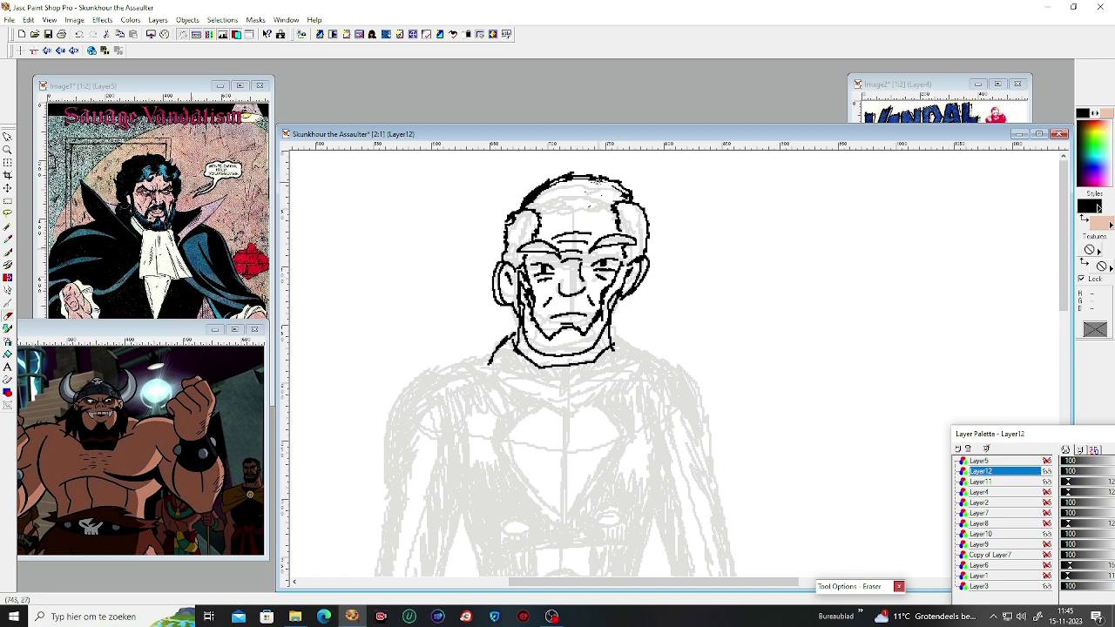
key("b")
left_click_drag(550, 199, 547, 211)
mouse_move(591, 174)
left_mouse_down()
mouse_move(588, 201)
mouse_move(612, 200)
mouse_move(619, 188)
mouse_move(592, 178)
mouse_move(612, 180)
mouse_move(591, 209)
mouse_move(610, 183)
mouse_move(606, 197)
left_mouse_up()
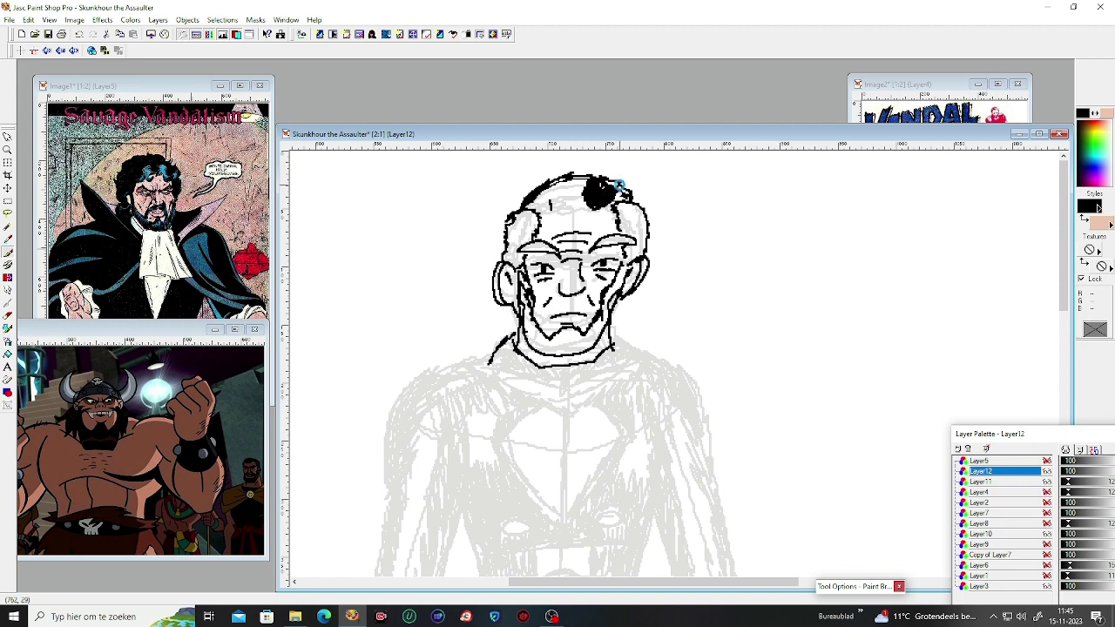
mouse_move(539, 194)
left_mouse_down()
mouse_move(547, 209)
mouse_move(558, 197)
left_mouse_up()
left_click(568, 212)
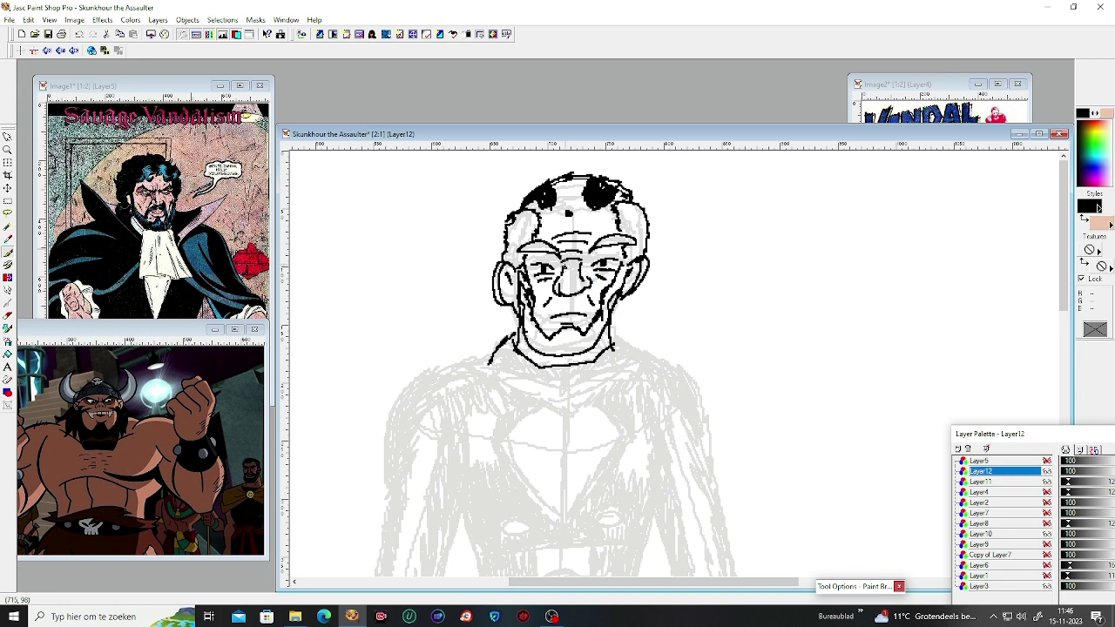
Step: Undo the last nose stroke, redraw the nostrils, and ink the thick folded collar around the neck
key("ctrl+z")
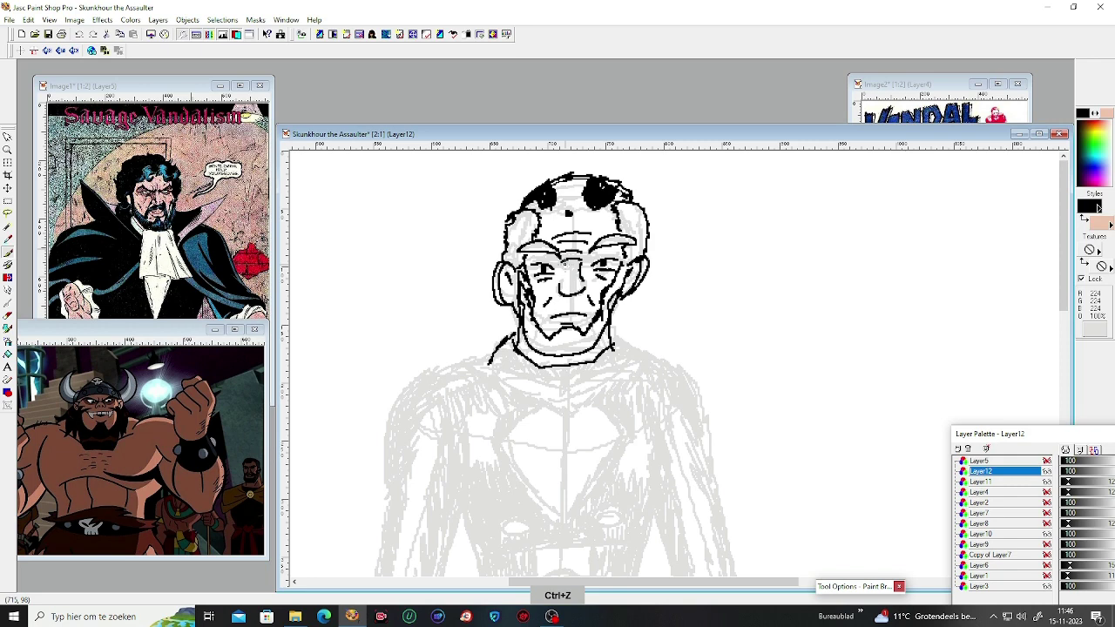
mouse_move(568, 277)
left_mouse_down()
mouse_move(554, 288)
mouse_move(558, 304)
mouse_move(586, 289)
left_mouse_up()
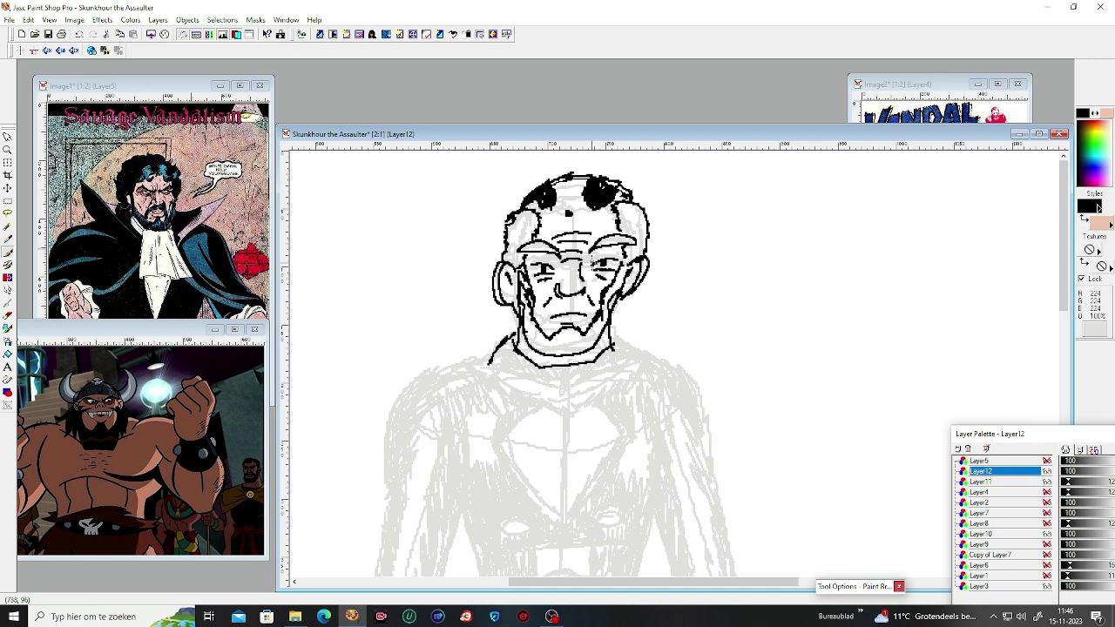
mouse_move(498, 363)
left_mouse_down()
mouse_move(522, 386)
mouse_move(564, 389)
mouse_move(602, 382)
mouse_move(623, 333)
left_mouse_up()
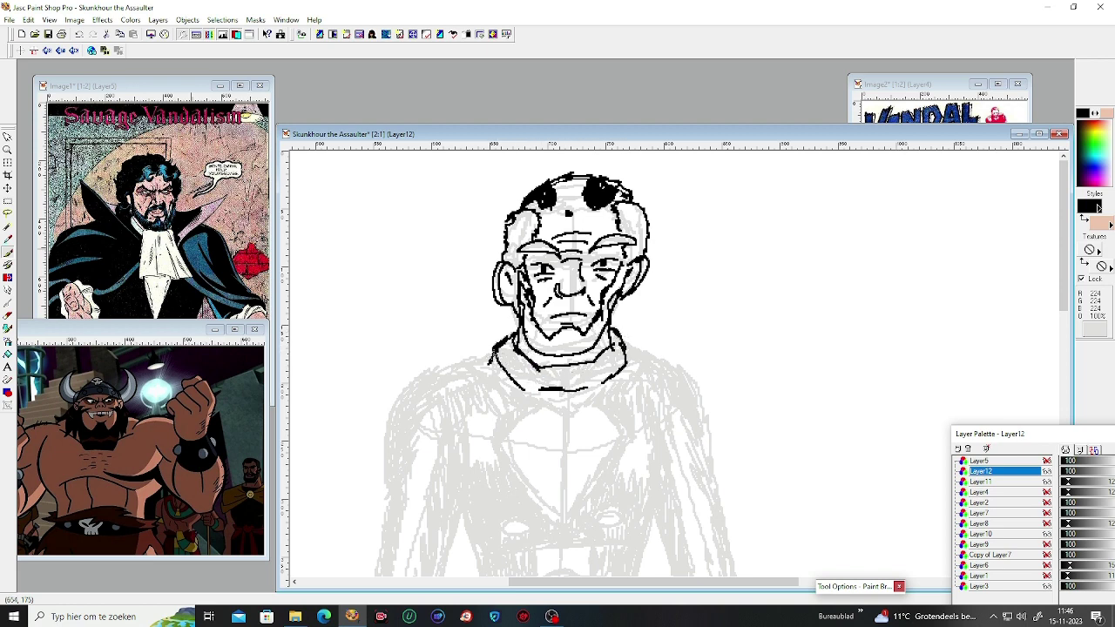
mouse_move(490, 351)
left_mouse_down()
mouse_move(526, 402)
mouse_move(542, 388)
left_mouse_up()
mouse_move(528, 394)
left_mouse_down()
mouse_move(594, 378)
mouse_move(624, 389)
mouse_move(633, 374)
mouse_move(625, 340)
left_mouse_up()
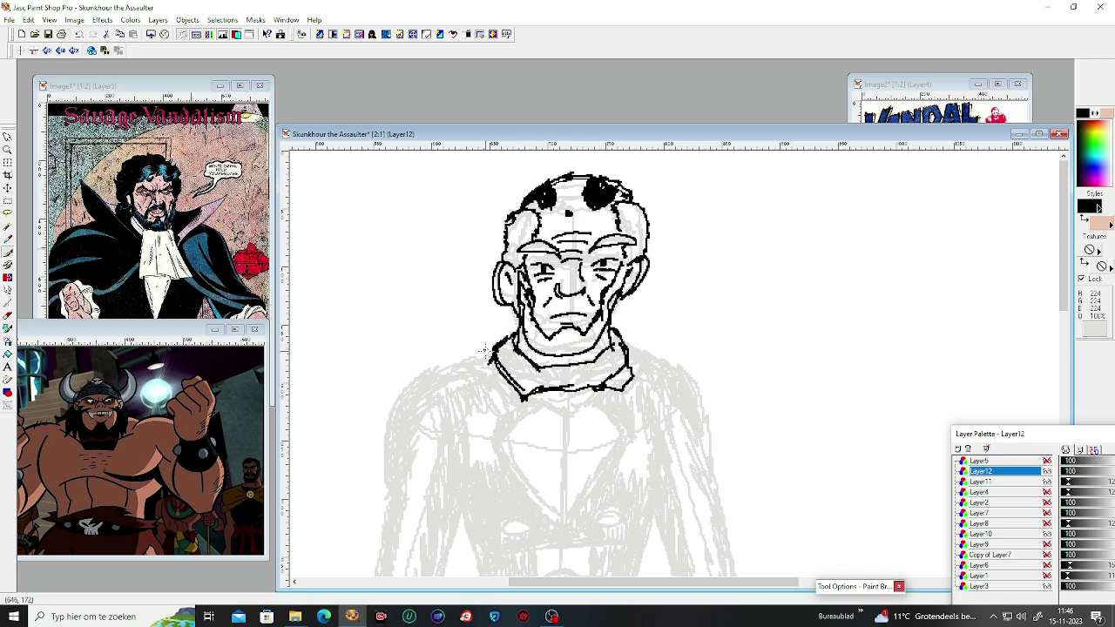
Step: Ink both rounded shoulders outward from the collar and outline the heart emblem on the chest
mouse_move(492, 354)
left_mouse_down()
mouse_move(427, 372)
mouse_move(398, 401)
mouse_move(383, 434)
mouse_move(397, 469)
left_mouse_up()
mouse_move(624, 347)
left_mouse_down()
mouse_move(687, 366)
mouse_move(707, 394)
mouse_move(710, 448)
left_mouse_up()
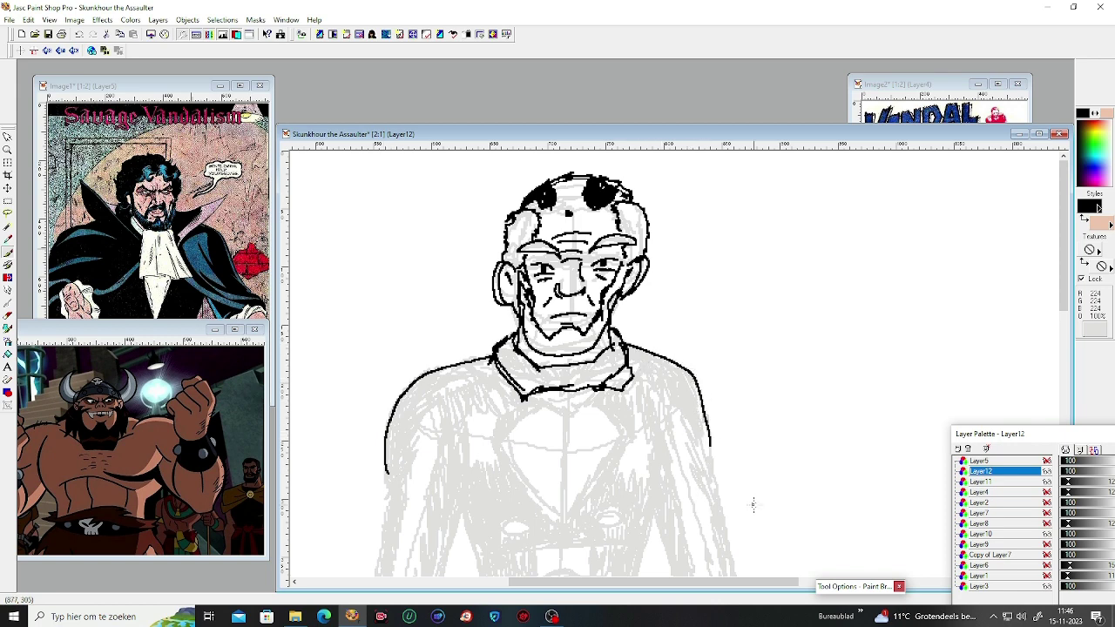
scroll(754, 505, "down", 3)
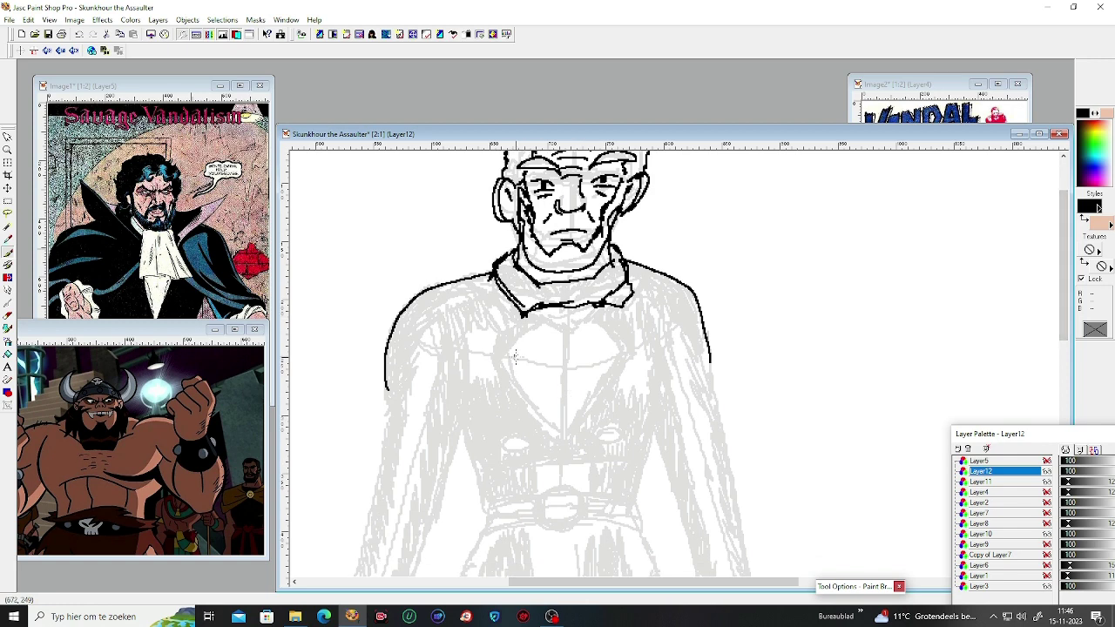
mouse_move(509, 348)
left_mouse_down()
mouse_move(542, 323)
mouse_move(566, 335)
mouse_move(584, 323)
mouse_move(620, 344)
left_mouse_up()
mouse_move(503, 350)
left_mouse_down()
mouse_move(520, 401)
mouse_move(564, 438)
mouse_move(623, 367)
mouse_move(610, 331)
left_mouse_up()
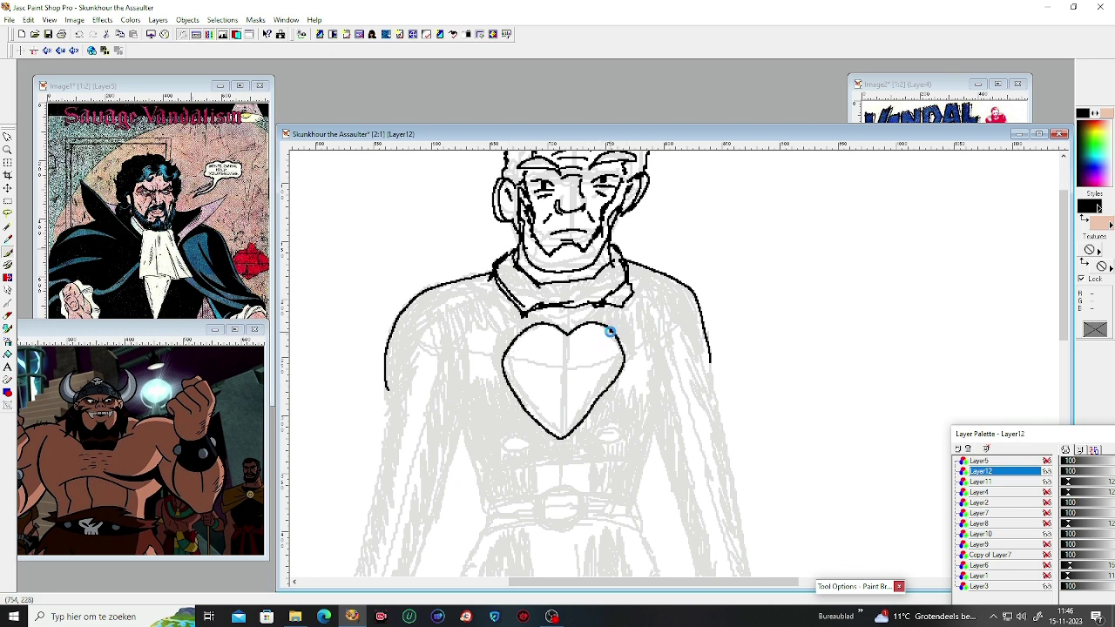
Step: Draw the inner and outer sleeve lines of both arms from the shoulders down past the elbows
left_click_drag(462, 377, 452, 477)
left_click_drag(388, 388, 367, 529)
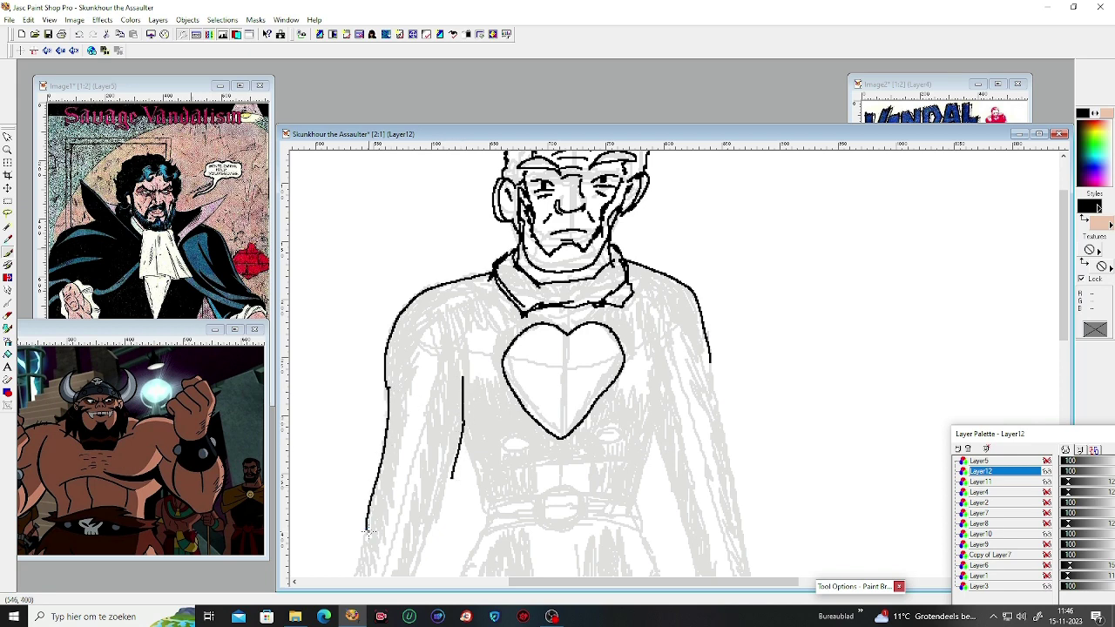
mouse_move(652, 364)
left_mouse_down()
mouse_move(659, 445)
mouse_move(679, 511)
left_mouse_up()
left_click_drag(706, 353, 742, 508)
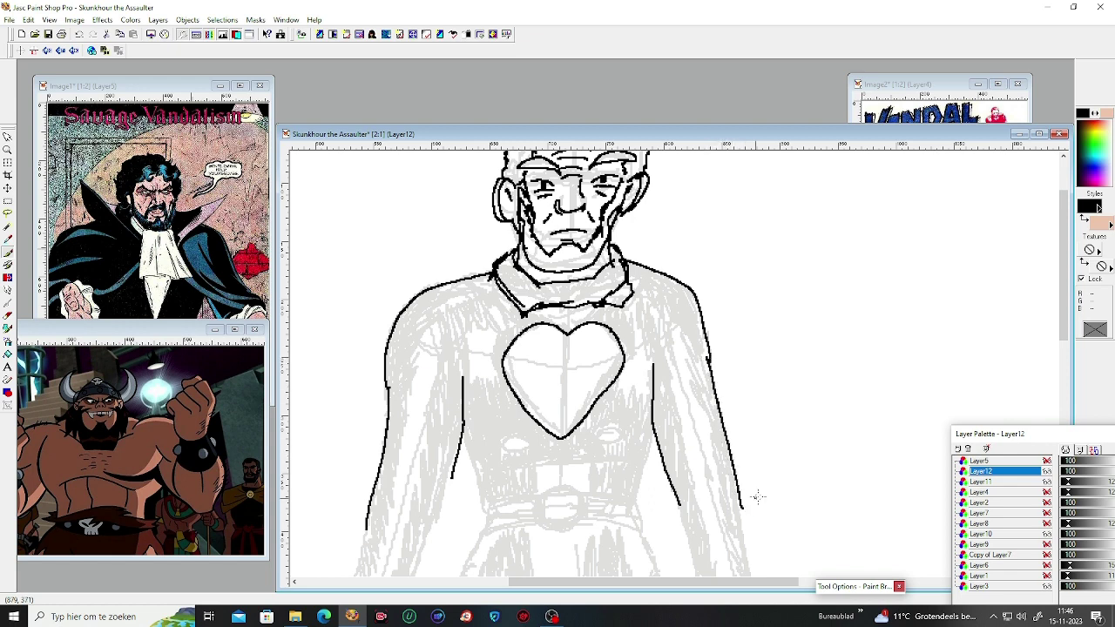
Step: Extend the sleeve of the figure's left arm to the wrist and draw its cuff with a small round button
scroll(1039, 331, "down", 5)
left_click_drag(789, 383, 835, 390)
left_click_drag(678, 315, 705, 428)
mouse_move(742, 324)
left_mouse_down()
mouse_move(759, 420)
mouse_move(702, 427)
mouse_move(710, 468)
mouse_move(771, 449)
mouse_move(764, 419)
left_mouse_up()
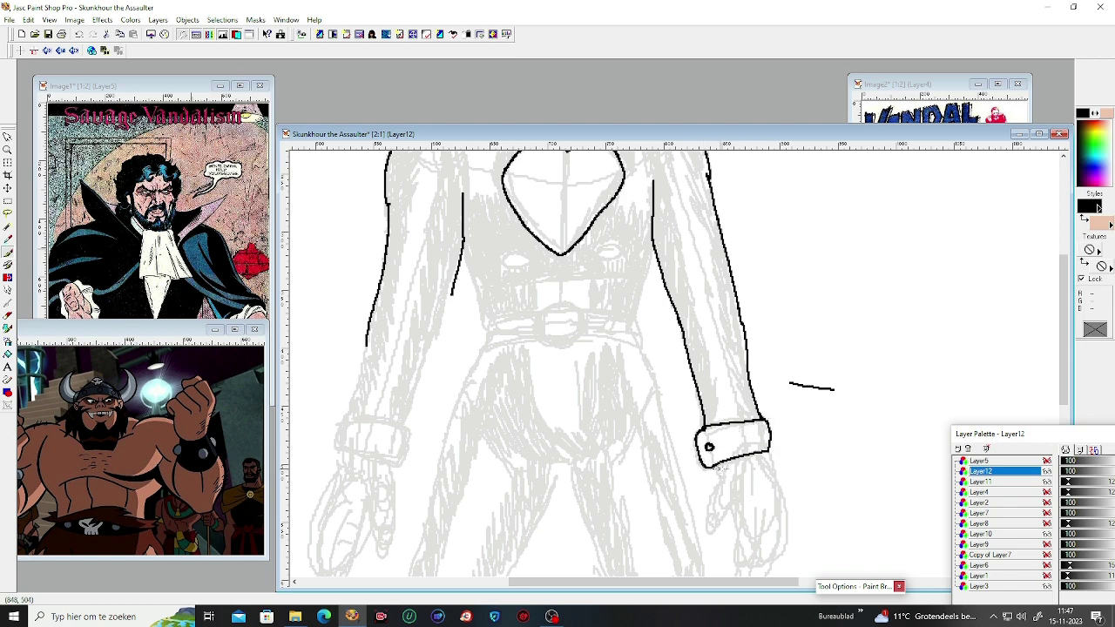
Step: Draw the figure's left hand below the cuff, with the thumb and hanging fingers
mouse_move(718, 469)
left_mouse_down()
mouse_move(707, 530)
mouse_move(736, 496)
left_mouse_up()
left_click_drag(1064, 360, 1064, 390)
mouse_move(736, 411)
left_mouse_down()
mouse_move(735, 495)
mouse_move(754, 479)
mouse_move(757, 424)
left_mouse_up()
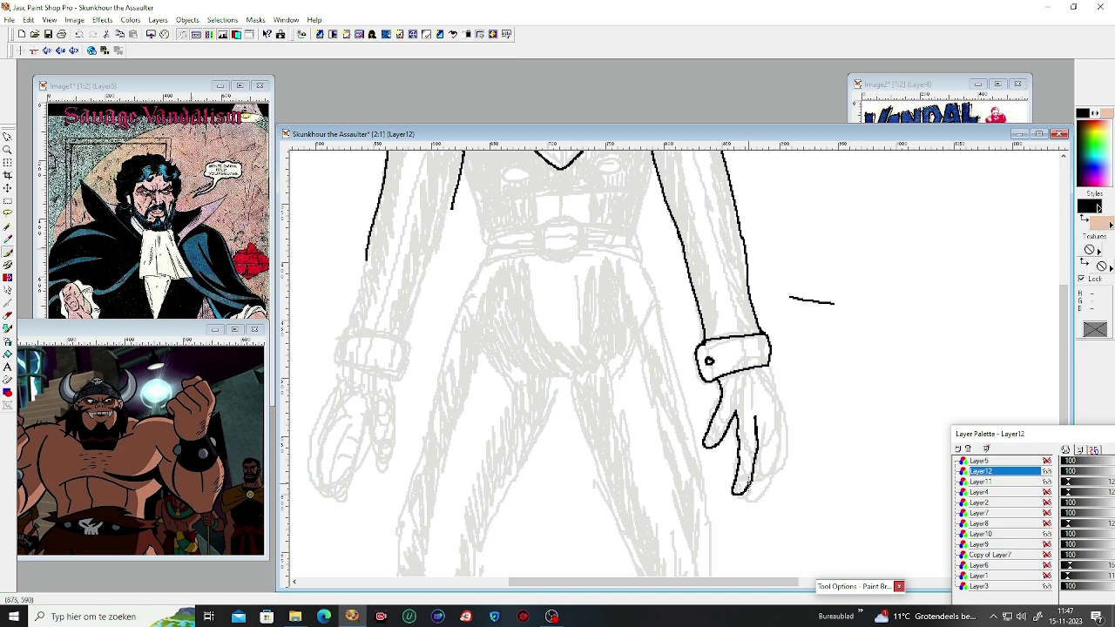
mouse_move(744, 490)
left_mouse_down()
mouse_move(771, 428)
mouse_move(779, 457)
mouse_move(781, 413)
mouse_move(783, 443)
mouse_move(790, 434)
mouse_move(771, 373)
left_mouse_up()
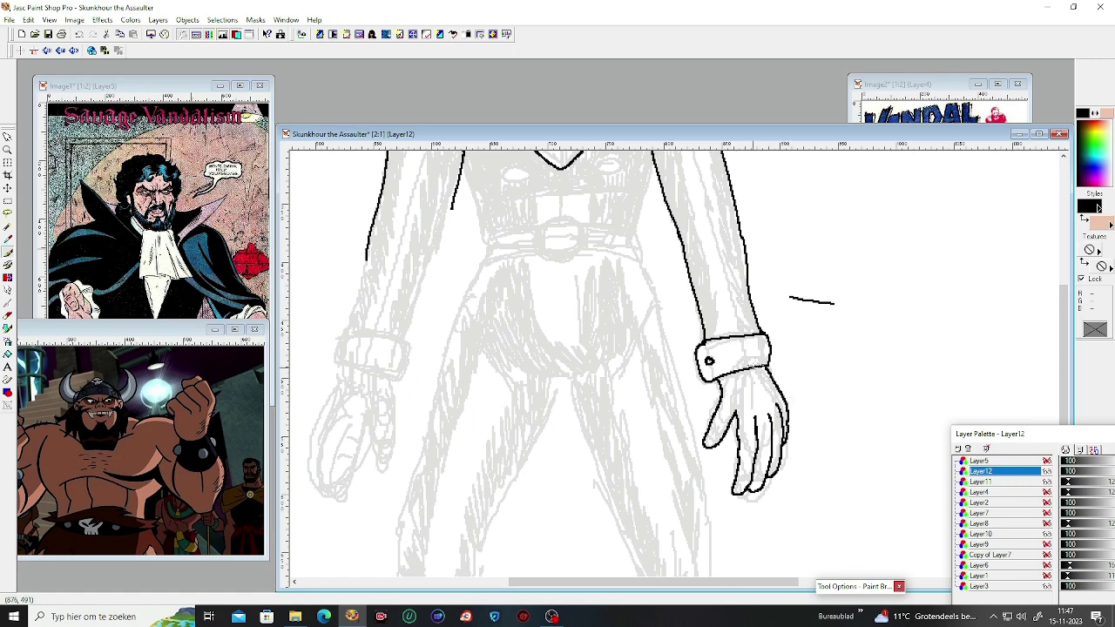
Step: Outline the two small ovals below the heart and draw the belt with its rounded buckle and the tapered waist sides
left_click_drag(1064, 353, 1064, 264)
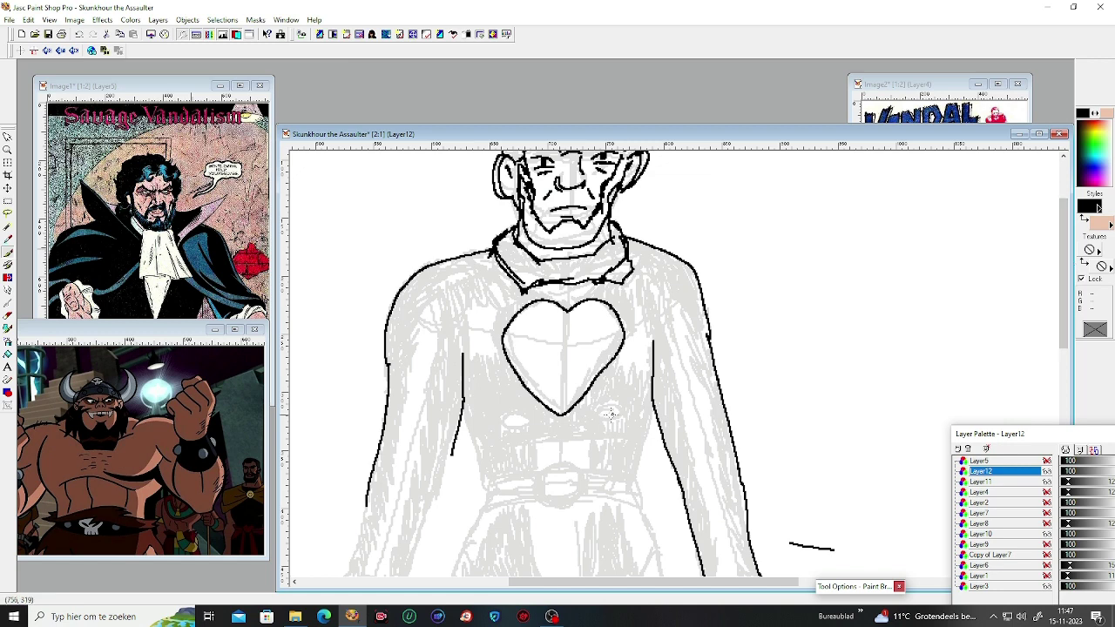
left_click_drag(600, 410, 601, 413)
mouse_move(509, 419)
left_mouse_down()
mouse_move(526, 421)
mouse_move(515, 423)
left_mouse_up()
mouse_move(540, 476)
left_mouse_down()
mouse_move(582, 478)
mouse_move(536, 476)
mouse_move(535, 500)
mouse_move(577, 506)
mouse_move(589, 481)
mouse_move(572, 476)
mouse_move(485, 487)
mouse_move(484, 507)
mouse_move(531, 499)
left_mouse_up()
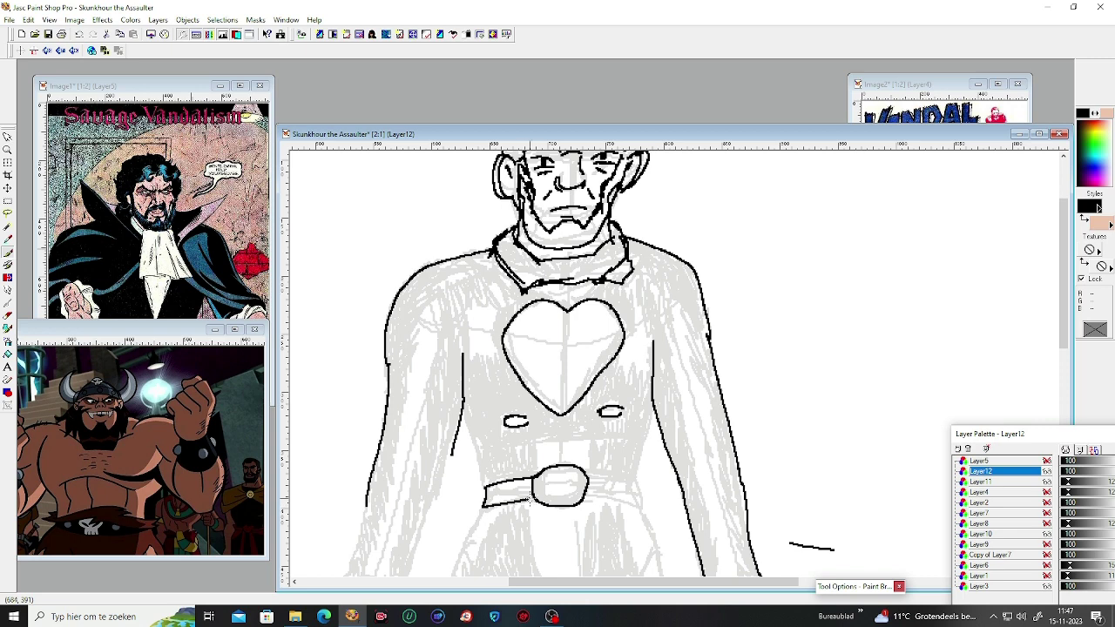
mouse_move(613, 476)
left_mouse_down()
mouse_move(637, 488)
mouse_move(586, 497)
mouse_move(637, 497)
left_mouse_up()
left_click_drag(463, 406, 480, 473)
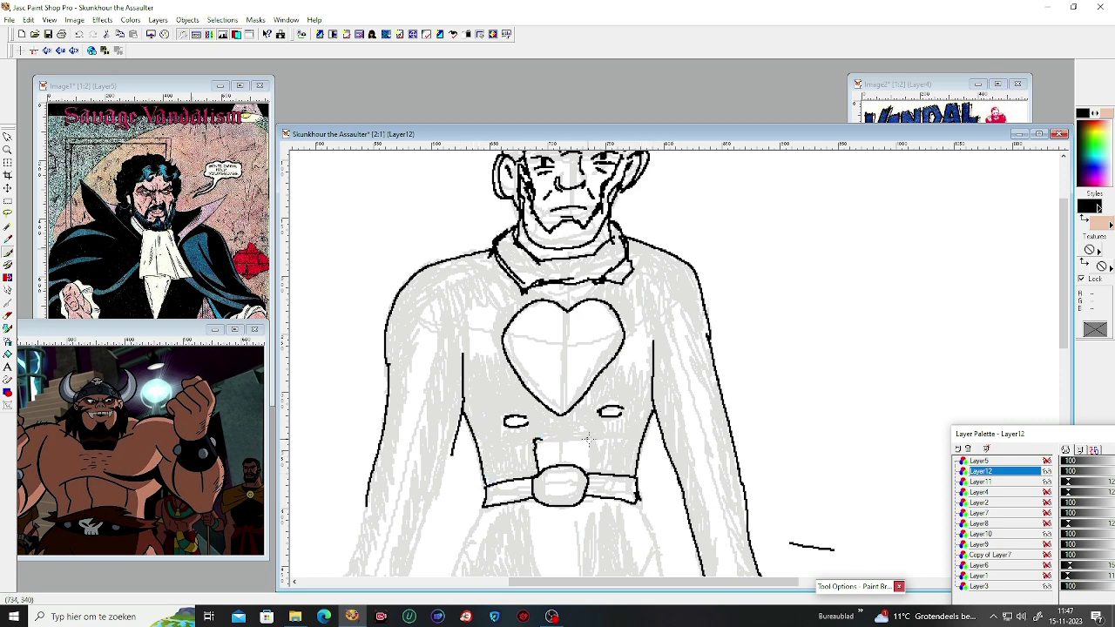
Step: Outline the jagged highlight above the buckle and the highlight shapes on either side of the heart
mouse_move(538, 438)
left_mouse_down()
mouse_move(554, 424)
mouse_move(590, 429)
mouse_move(592, 451)
left_mouse_up()
mouse_move(1063, 325)
left_mouse_down()
mouse_move(1063, 309)
mouse_move(1062, 343)
left_mouse_up()
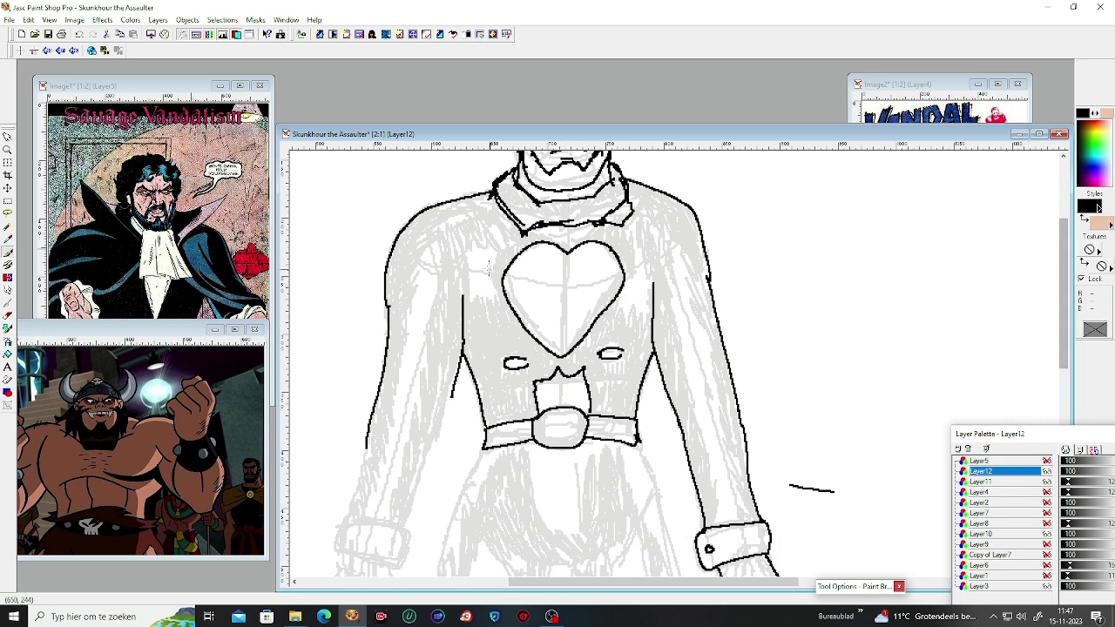
mouse_move(467, 254)
left_mouse_down()
mouse_move(472, 297)
mouse_move(493, 303)
mouse_move(495, 257)
left_mouse_up()
left_click_drag(469, 253, 491, 248)
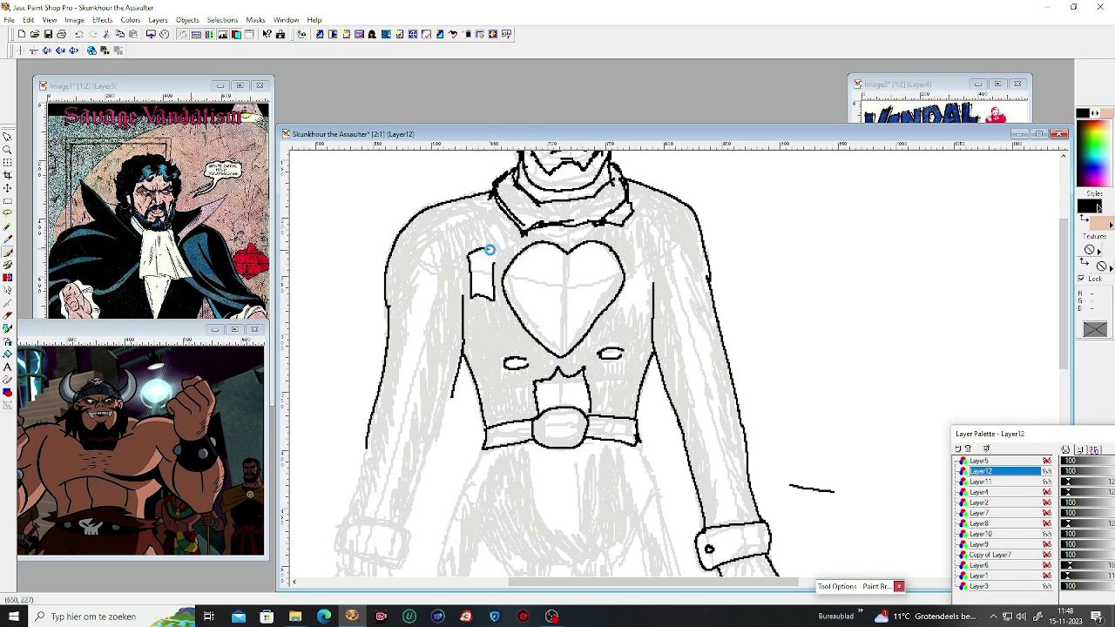
mouse_move(643, 277)
left_mouse_down()
mouse_move(622, 313)
mouse_move(642, 288)
mouse_move(650, 314)
left_mouse_up()
Step: Complete the figure's right sleeve with a long wavy highlight down to the wrist and draw its buttoned cuff
mouse_move(440, 242)
left_mouse_down()
mouse_move(419, 293)
mouse_move(429, 257)
mouse_move(444, 274)
mouse_move(422, 344)
mouse_move(409, 321)
mouse_move(406, 357)
mouse_move(415, 366)
mouse_move(425, 354)
mouse_move(410, 416)
mouse_move(389, 418)
mouse_move(372, 498)
mouse_move(405, 427)
mouse_move(397, 497)
mouse_move(373, 502)
mouse_move(367, 436)
mouse_move(346, 523)
left_mouse_up()
left_click_drag(457, 383, 411, 514)
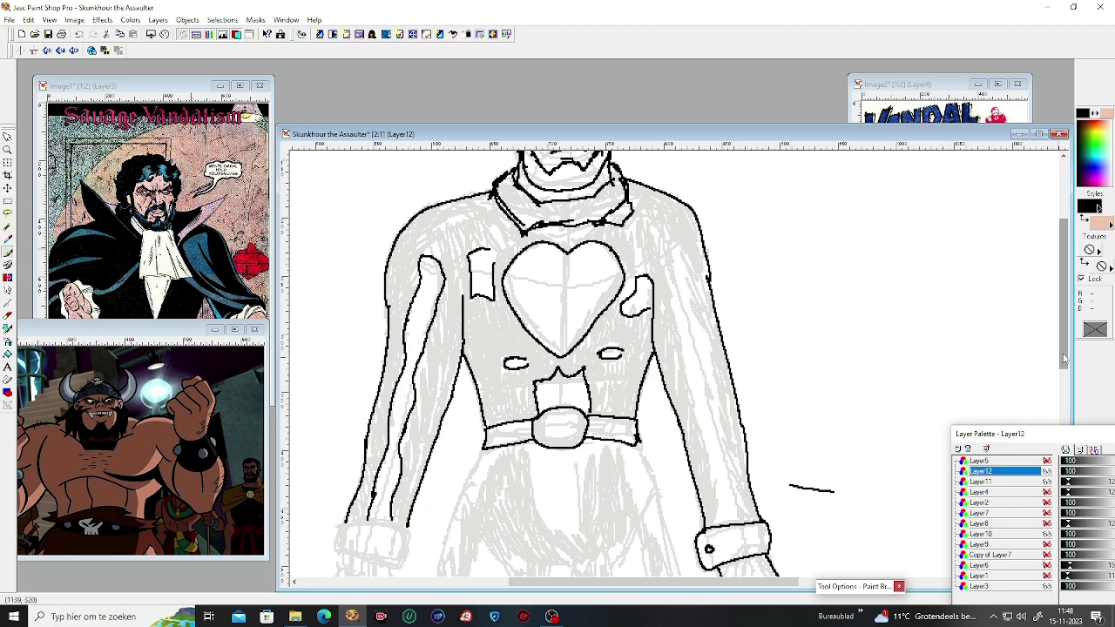
mouse_move(1064, 359)
left_mouse_down()
mouse_move(1064, 320)
mouse_move(1064, 392)
left_mouse_up()
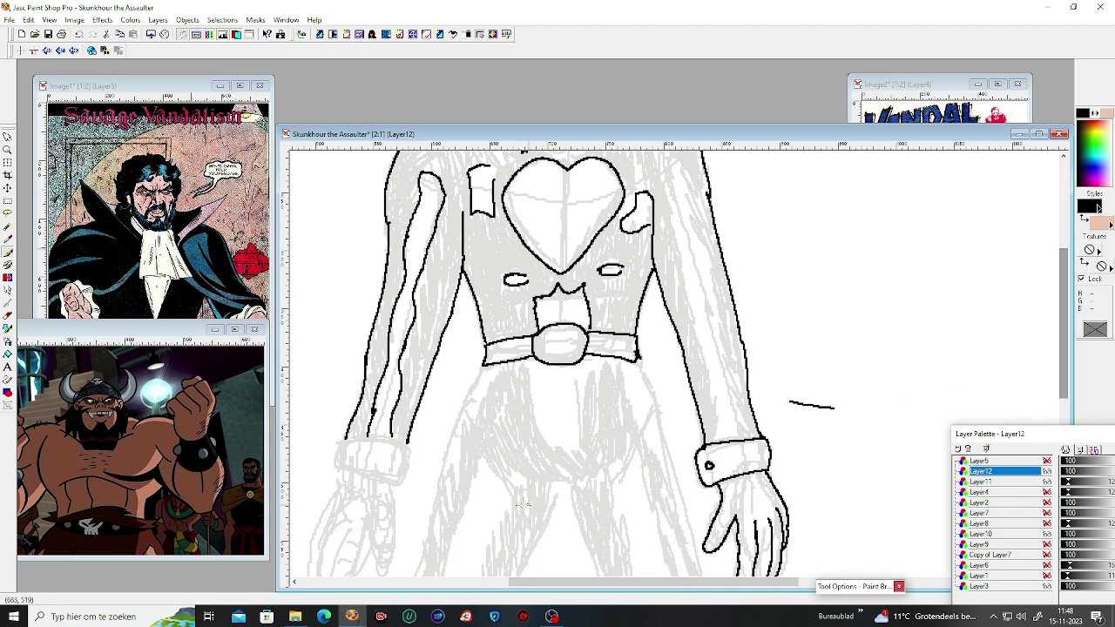
mouse_move(346, 438)
left_mouse_down()
mouse_move(385, 440)
mouse_move(411, 459)
mouse_move(404, 488)
mouse_move(349, 469)
mouse_move(365, 433)
left_mouse_up()
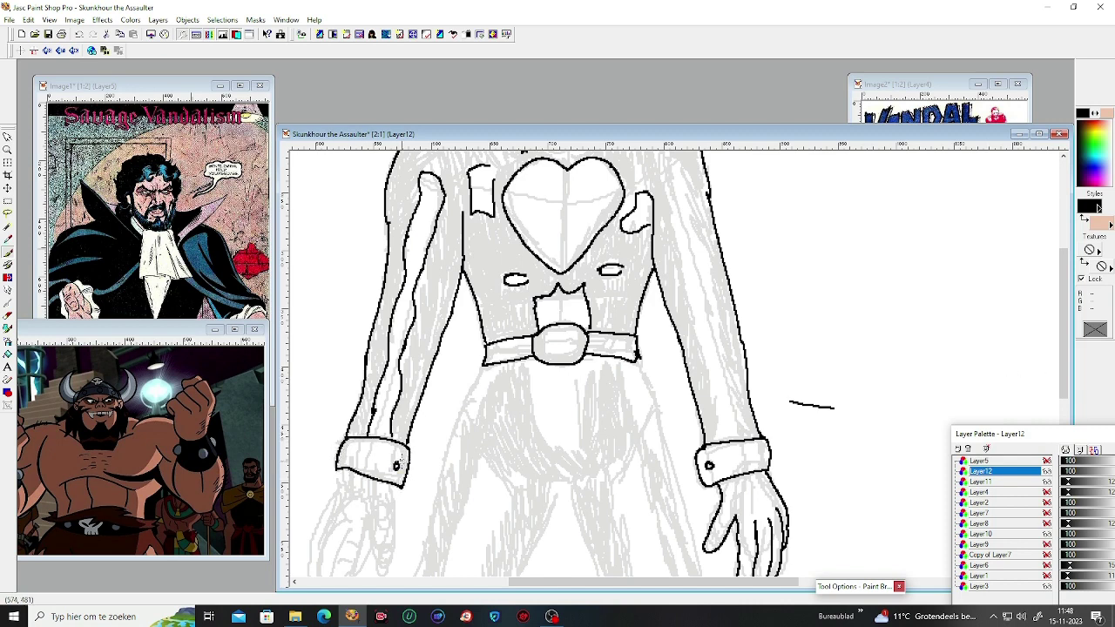
Step: Draw the figure's right hand below the cuff, with the thumb and curved fingers
left_click_drag(1064, 388, 1061, 440)
mouse_move(376, 419)
left_mouse_down()
mouse_move(377, 450)
mouse_move(391, 445)
mouse_move(390, 362)
mouse_move(341, 348)
mouse_move(331, 381)
mouse_move(348, 404)
mouse_move(337, 471)
mouse_move(355, 470)
mouse_move(363, 429)
mouse_move(358, 402)
mouse_move(337, 406)
mouse_move(314, 456)
mouse_move(335, 474)
left_mouse_up()
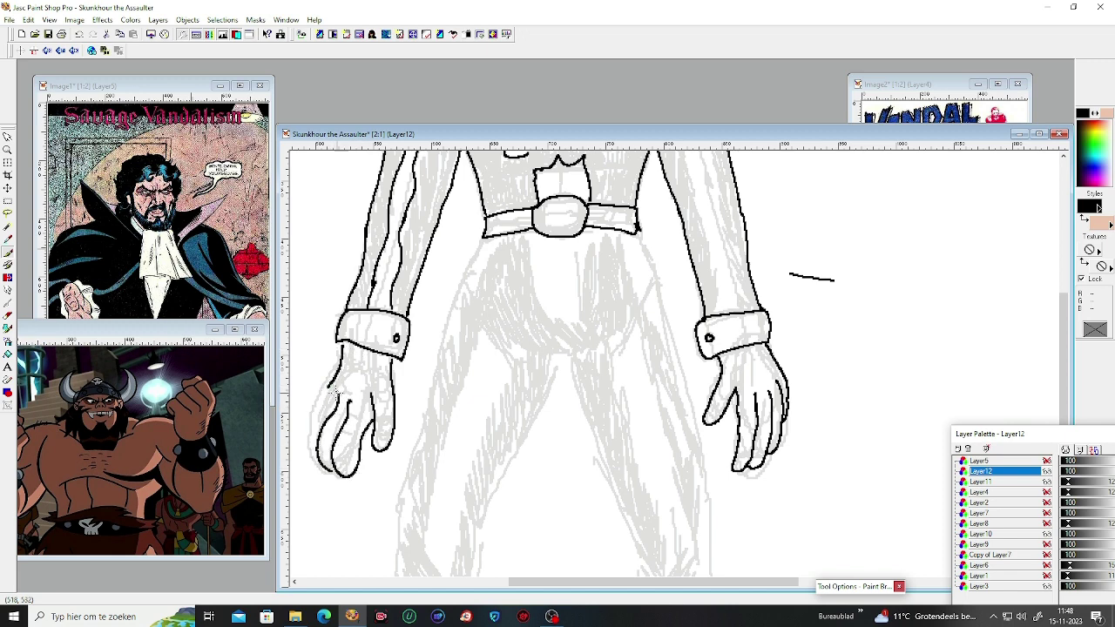
left_click_drag(331, 383, 306, 460)
left_click_drag(329, 394, 344, 338)
Step: Draw the crotch curves and the outer thigh lines of both legs running down from the belt
scroll(400, 360, "up", 6)
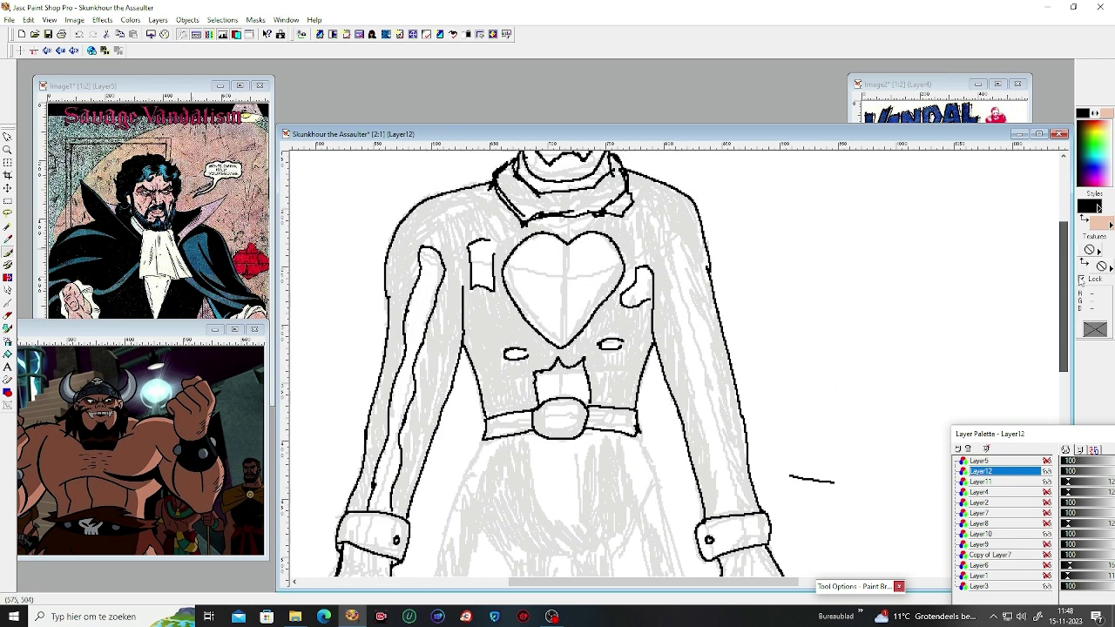
scroll(505, 348, "down", 6)
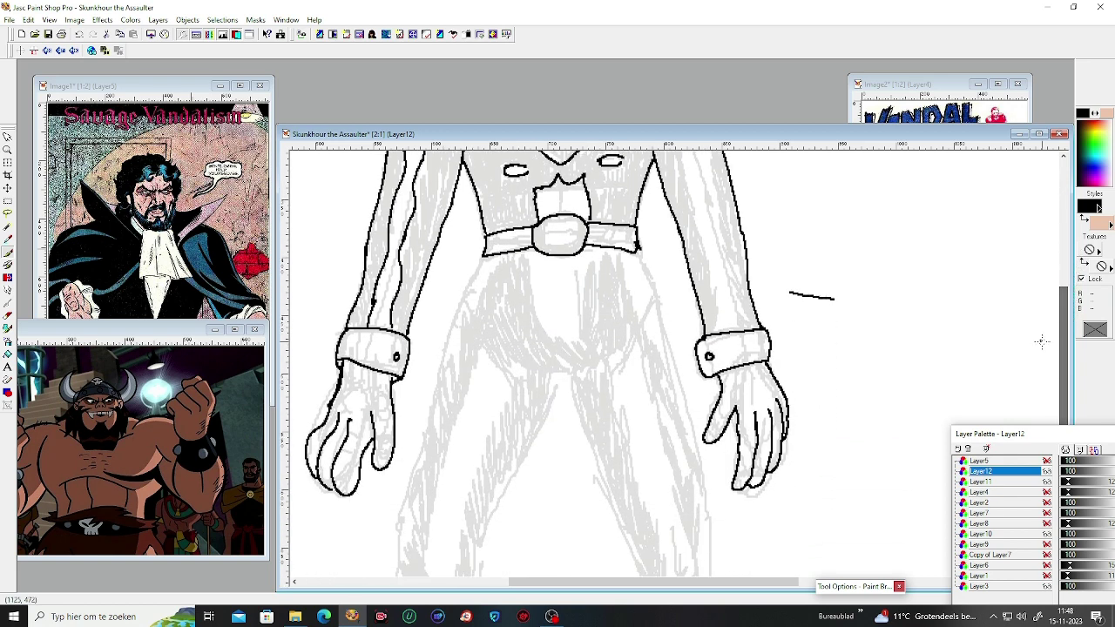
mouse_move(505, 349)
left_mouse_down()
mouse_move(536, 371)
mouse_move(584, 372)
mouse_move(571, 372)
mouse_move(605, 355)
left_mouse_up()
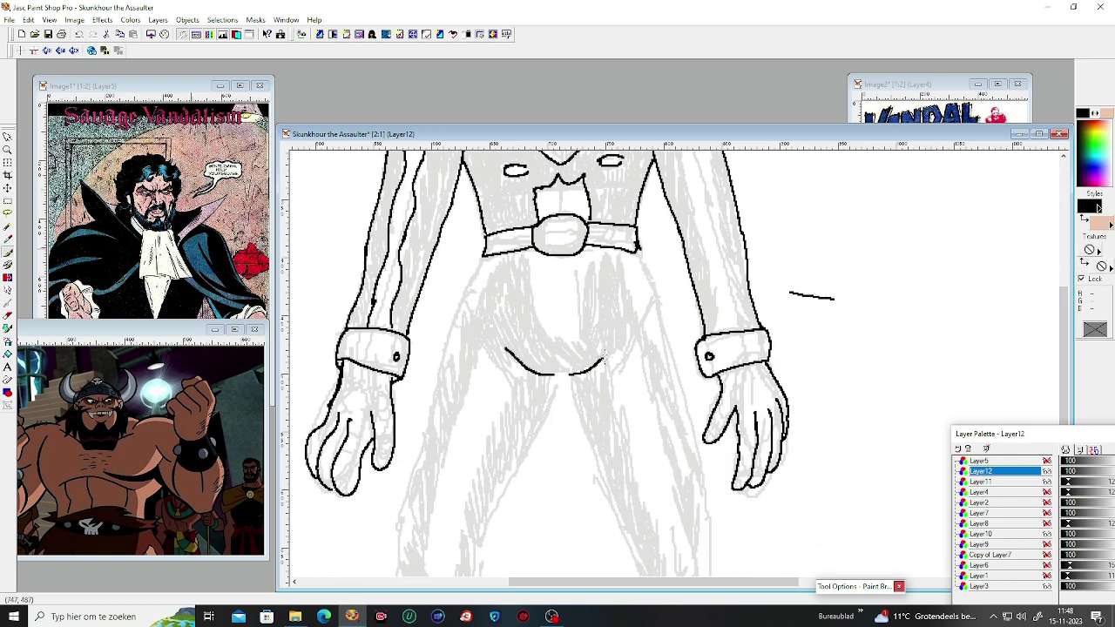
mouse_move(483, 253)
left_mouse_down()
mouse_move(437, 367)
mouse_move(417, 475)
left_mouse_up()
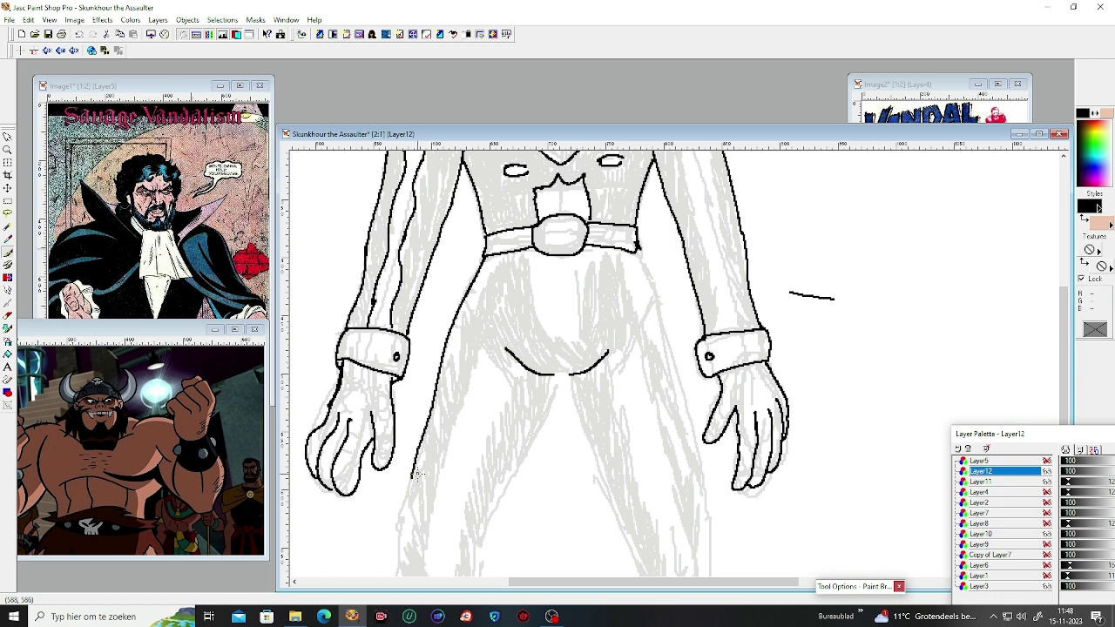
mouse_move(636, 250)
left_mouse_down()
mouse_move(686, 383)
mouse_move(702, 478)
left_mouse_up()
Step: Extend the outer line of the figure's left leg, draw its inner thigh line and join the crotch curves
left_click_drag(1062, 331, 1062, 392)
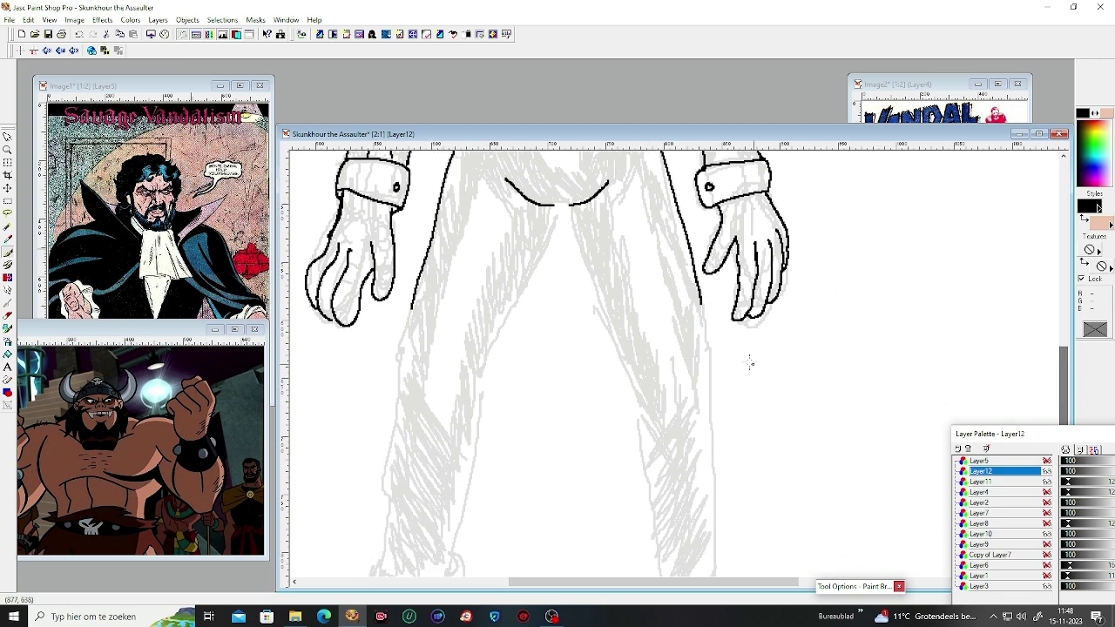
left_click_drag(700, 306, 713, 394)
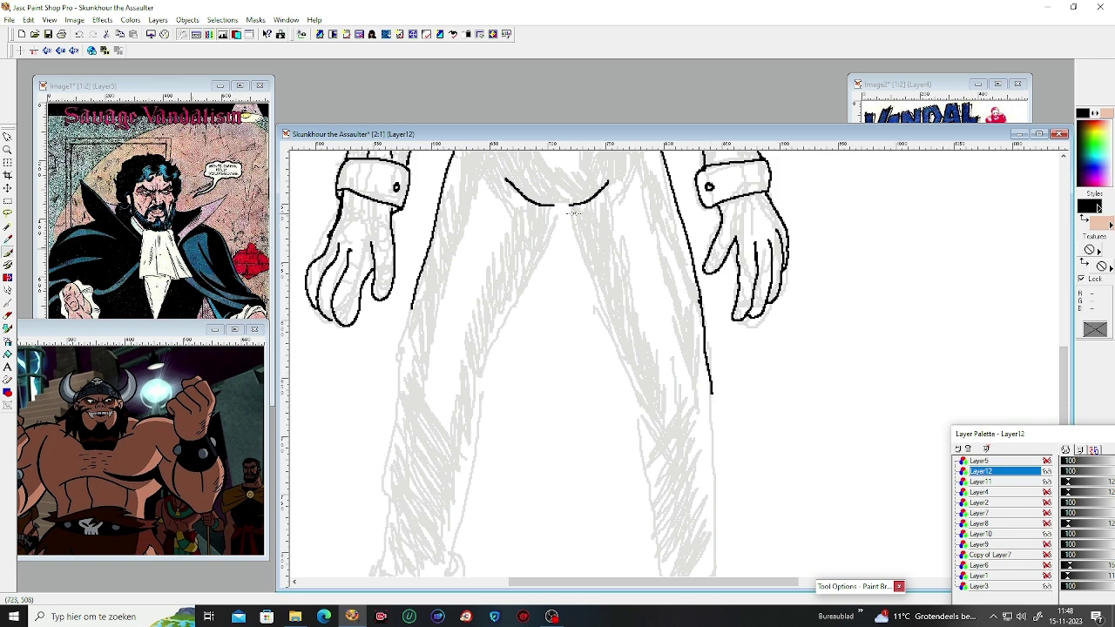
left_click_drag(571, 209, 636, 404)
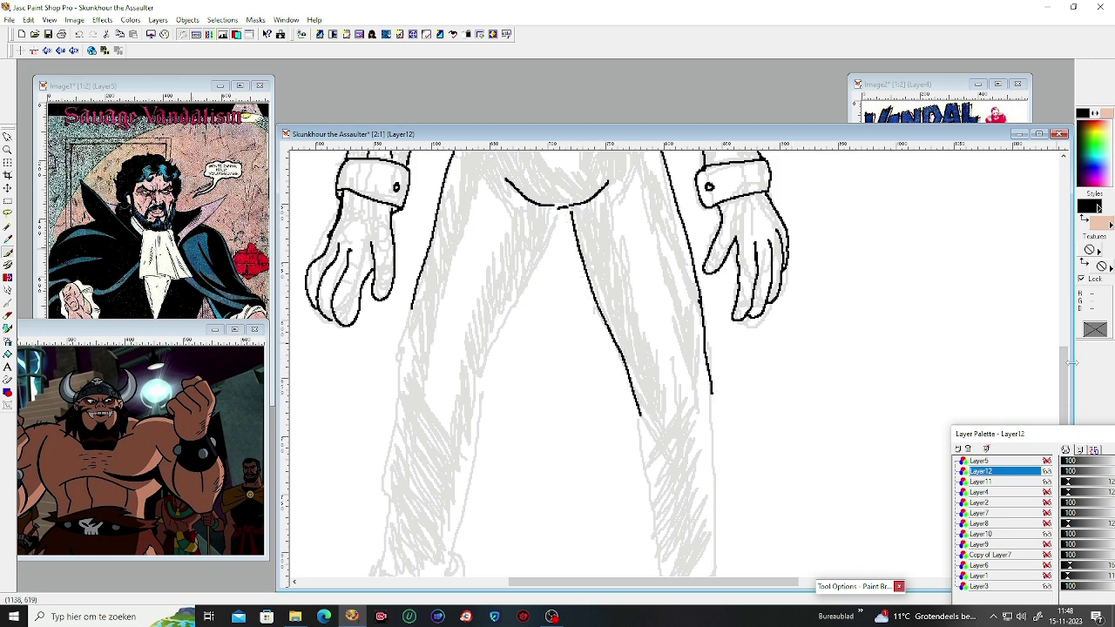
Step: Extend both outlines of the figure's left leg down to the ankle and draw the rolled cuff around it
left_click_drag(1065, 363, 1065, 415)
left_click_drag(638, 266, 662, 438)
mouse_move(715, 248)
left_mouse_down()
mouse_move(716, 435)
mouse_move(730, 457)
mouse_move(710, 475)
left_mouse_up()
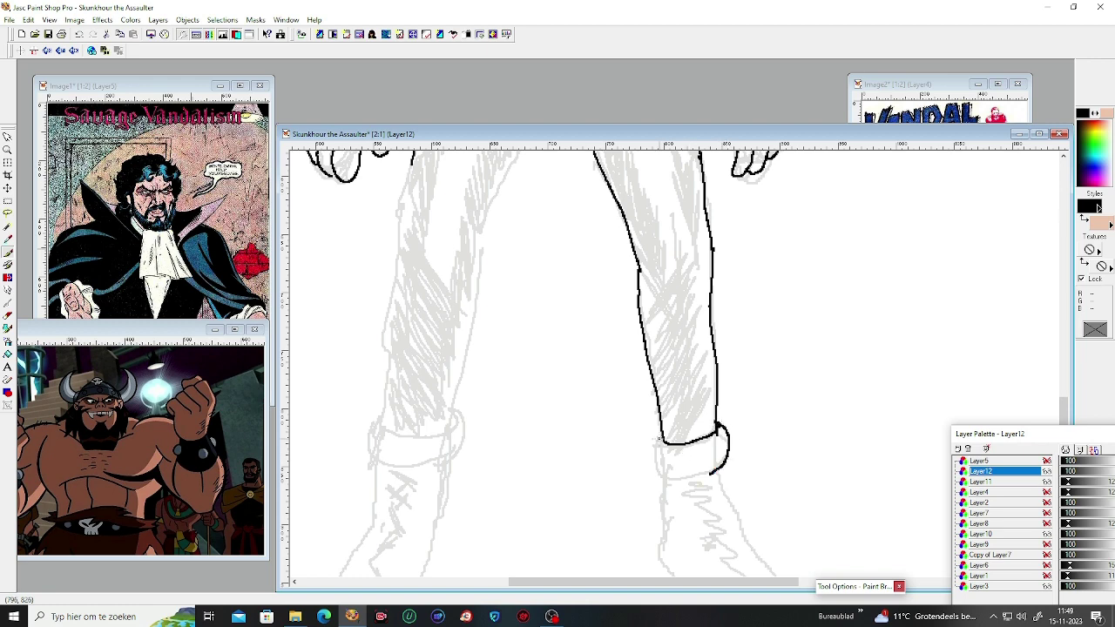
mouse_move(660, 438)
left_mouse_down()
mouse_move(653, 470)
mouse_move(697, 482)
mouse_move(718, 469)
left_mouse_up()
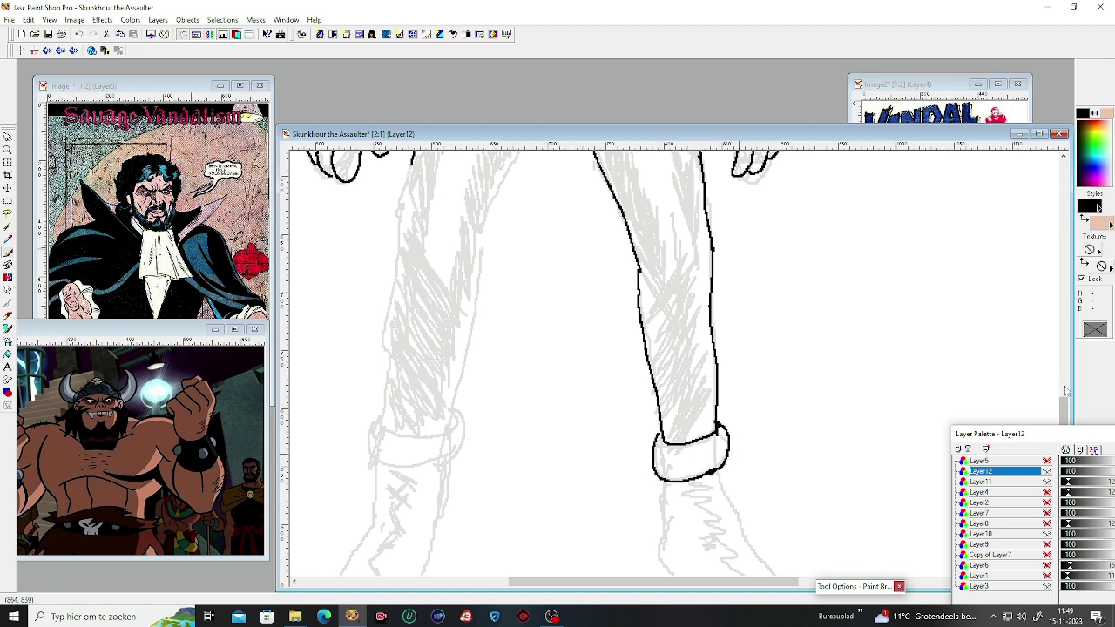
Step: Draw the inner and outer lines of the figure's right leg down to the ankle and add its rolled cuff
left_click_drag(1066, 392, 1065, 326)
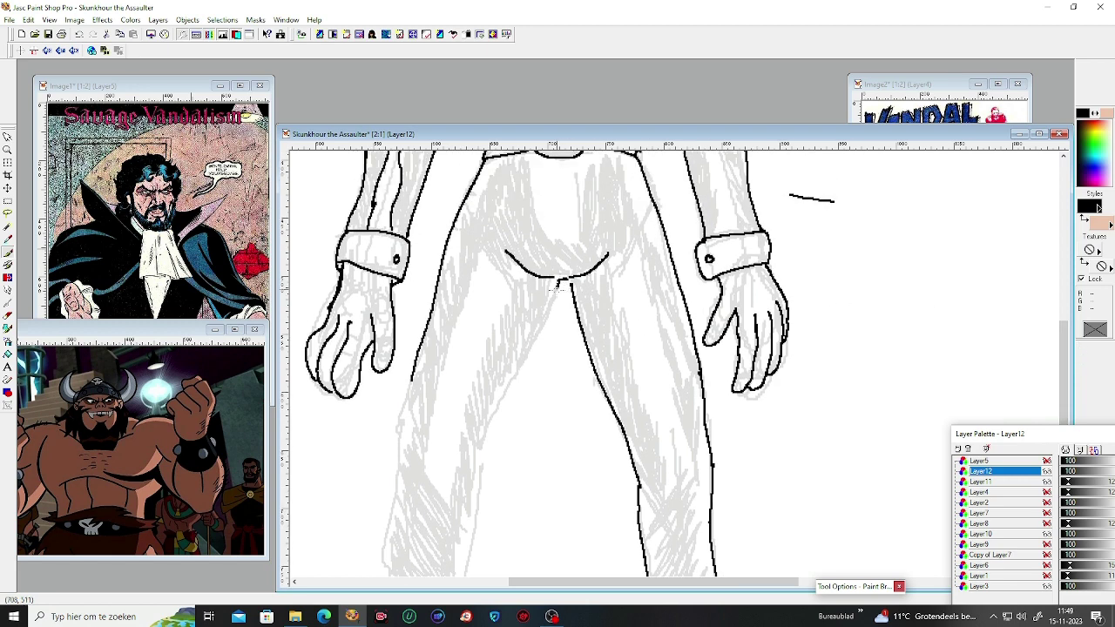
left_click_drag(558, 284, 483, 440)
left_click_drag(413, 376, 397, 490)
left_click_drag(1065, 374, 1063, 431)
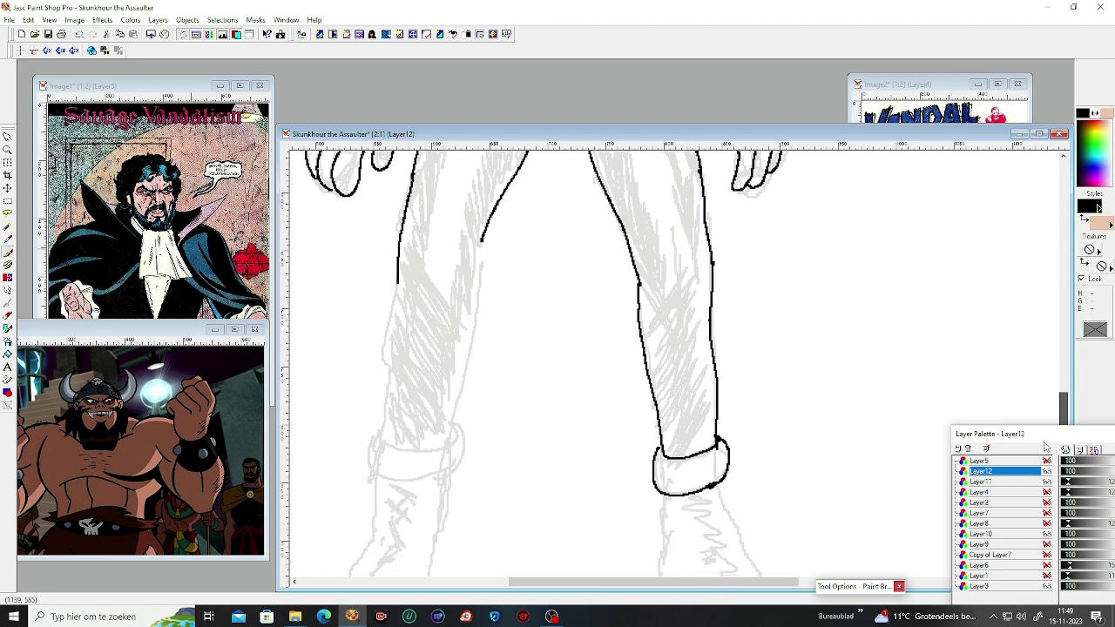
left_click_drag(484, 237, 452, 427)
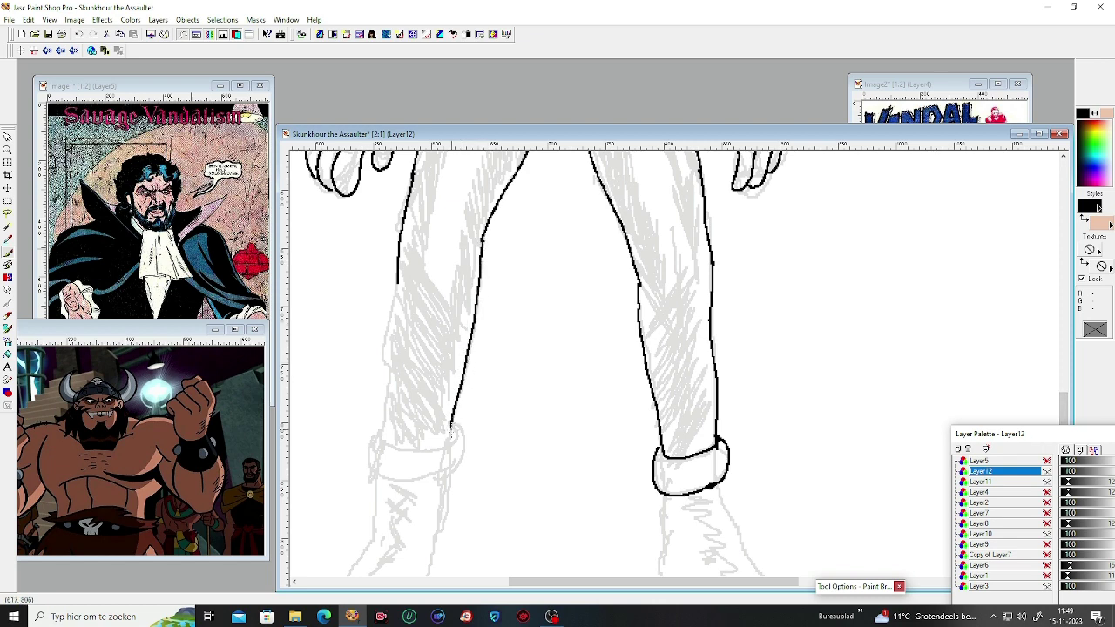
mouse_move(397, 281)
left_mouse_down()
mouse_move(380, 440)
mouse_move(411, 451)
mouse_move(453, 427)
left_mouse_up()
mouse_move(376, 427)
left_mouse_down()
mouse_move(364, 467)
mouse_move(425, 486)
mouse_move(459, 466)
mouse_move(465, 432)
left_mouse_up()
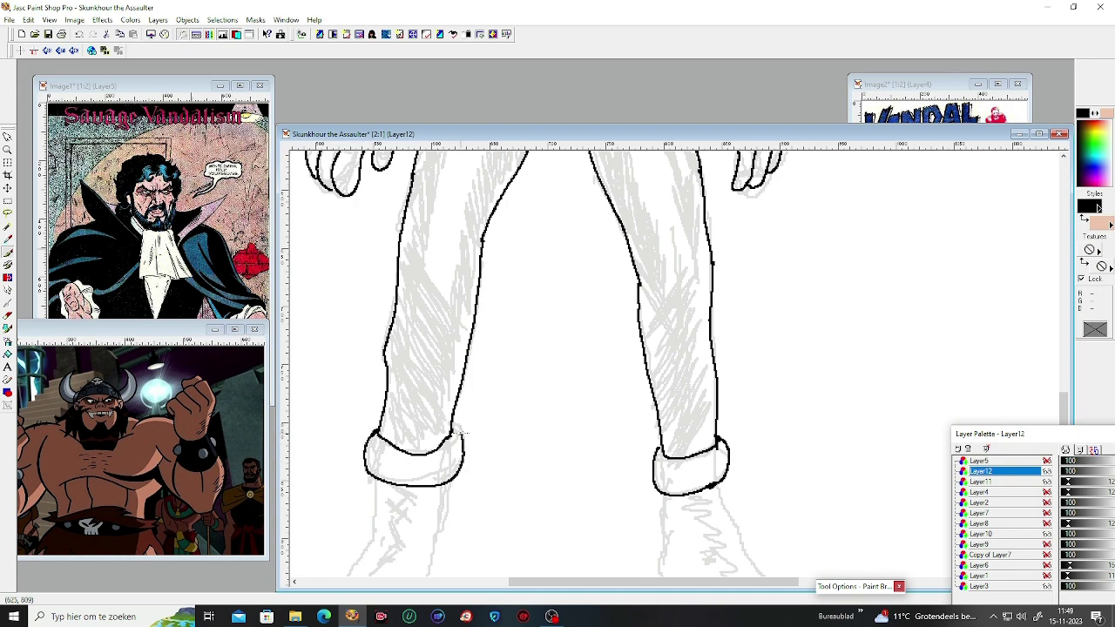
Step: Complete the highlight line on the figure's left sleeve from the shoulder down toward the wrist
left_click_drag(1072, 416, 1078, 211)
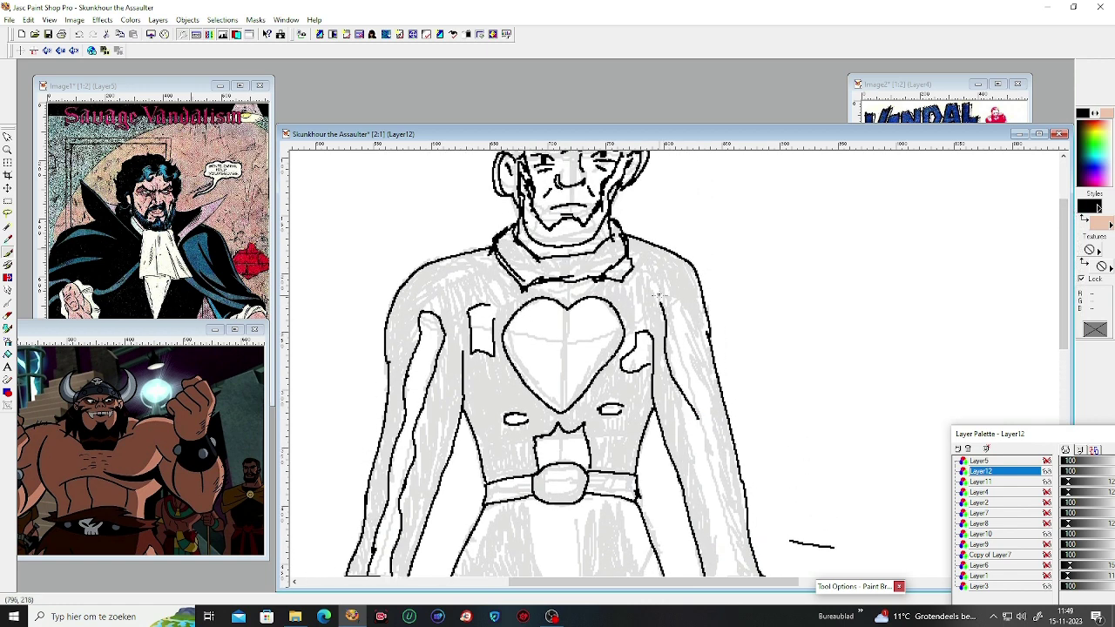
left_click_drag(650, 252, 662, 301)
left_click_drag(1064, 348, 901, 406)
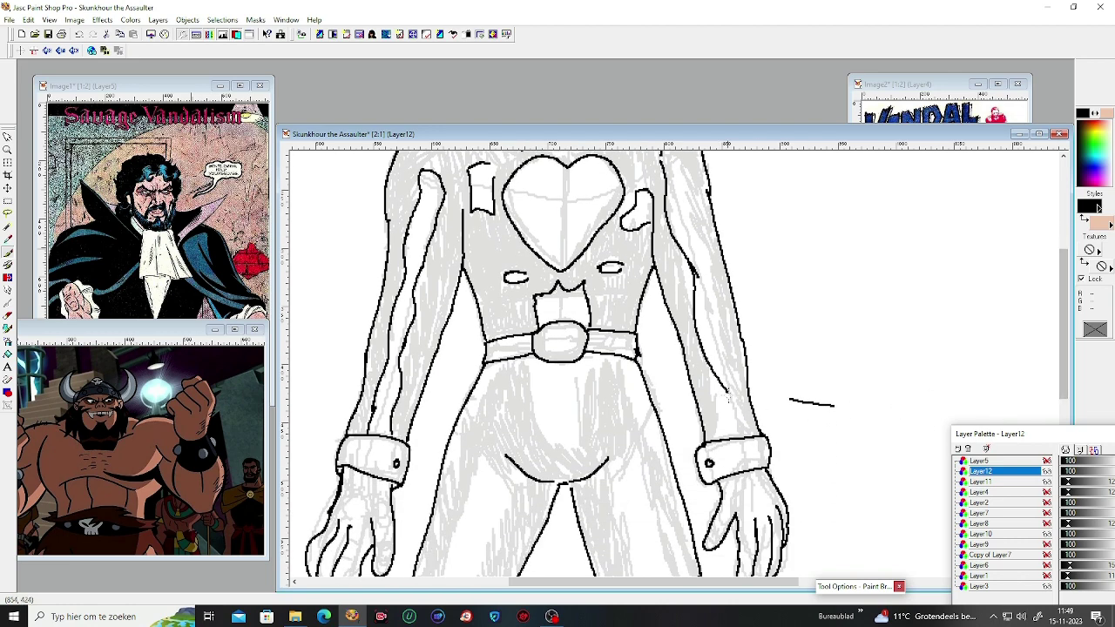
Step: Draw the U-shaped highlight below the belt buckle and the wavy highlight line along the figure's right hip
left_click_drag(1064, 391, 1073, 327)
left_click_drag(1063, 326, 1064, 409)
mouse_move(533, 305)
left_mouse_down()
mouse_move(540, 378)
mouse_move(576, 395)
mouse_move(587, 318)
mouse_move(619, 305)
left_mouse_up()
left_click_drag(499, 309, 438, 440)
Step: Draw the curved line on the figure's left hip and a long pointed highlight on each thigh
left_click_drag(1062, 352, 1064, 388)
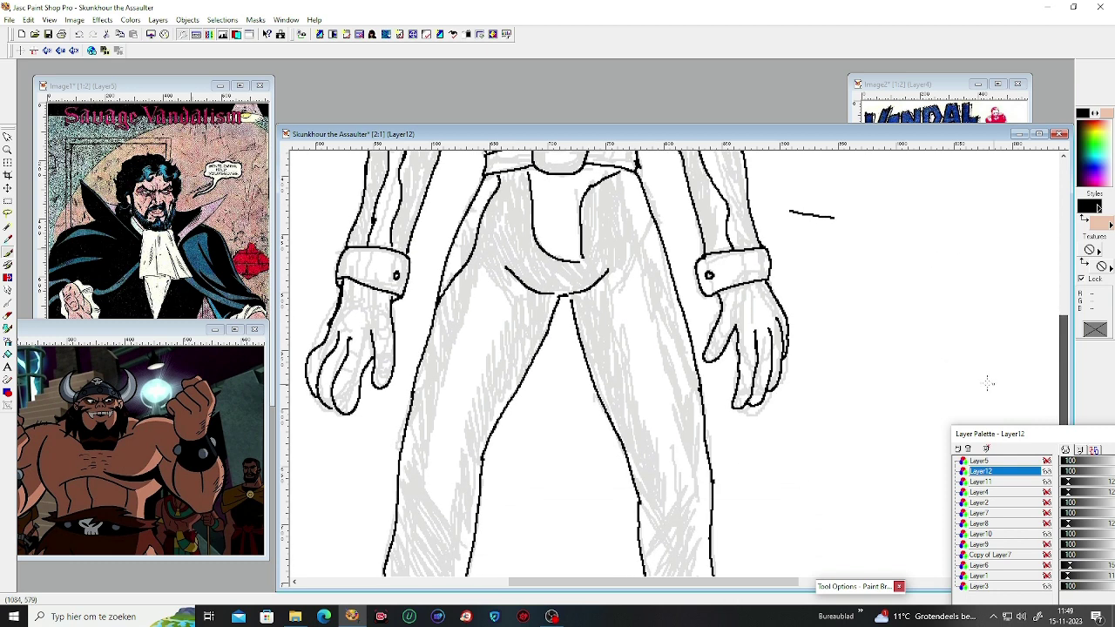
mouse_move(620, 279)
left_mouse_down()
mouse_move(672, 521)
mouse_move(685, 472)
mouse_move(677, 423)
mouse_move(648, 301)
mouse_move(627, 273)
left_mouse_up()
mouse_move(634, 178)
left_mouse_down()
mouse_move(627, 233)
mouse_move(664, 275)
left_mouse_up()
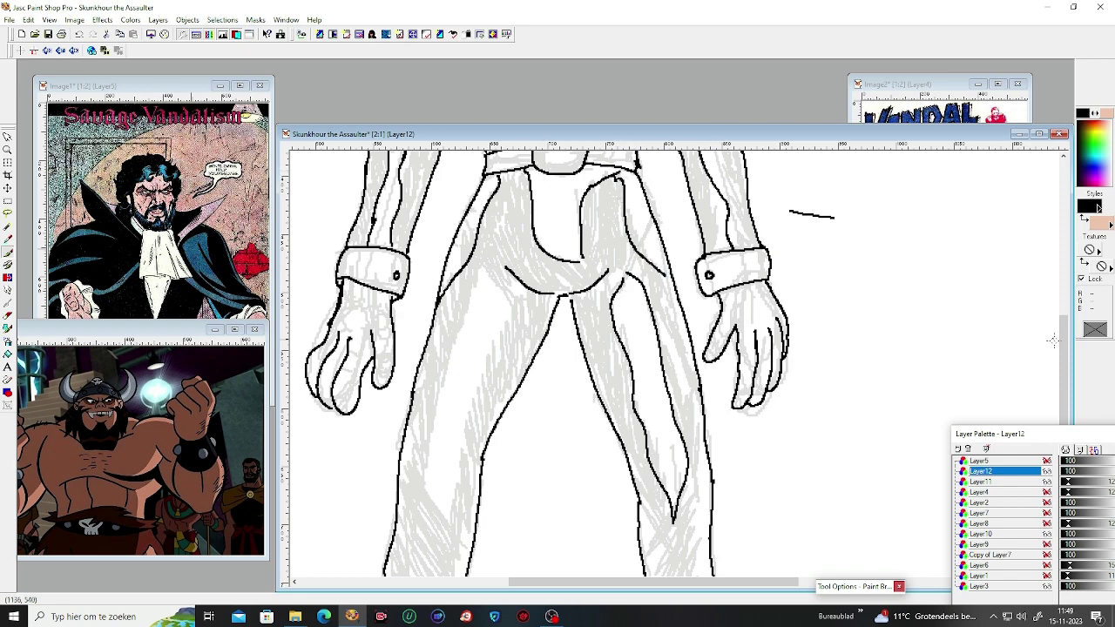
mouse_move(1063, 366)
left_mouse_down()
mouse_move(1077, 218)
mouse_move(1066, 399)
mouse_move(1065, 374)
left_mouse_up()
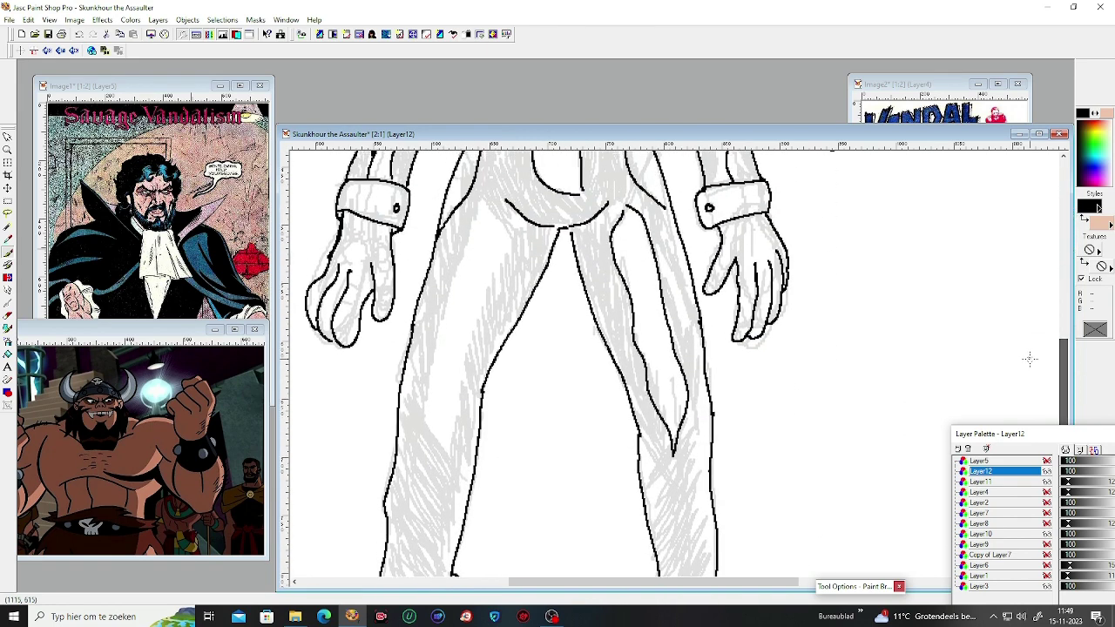
mouse_move(432, 357)
left_mouse_down()
mouse_move(436, 440)
mouse_move(453, 459)
mouse_move(473, 327)
mouse_move(510, 248)
mouse_move(481, 205)
left_mouse_up()
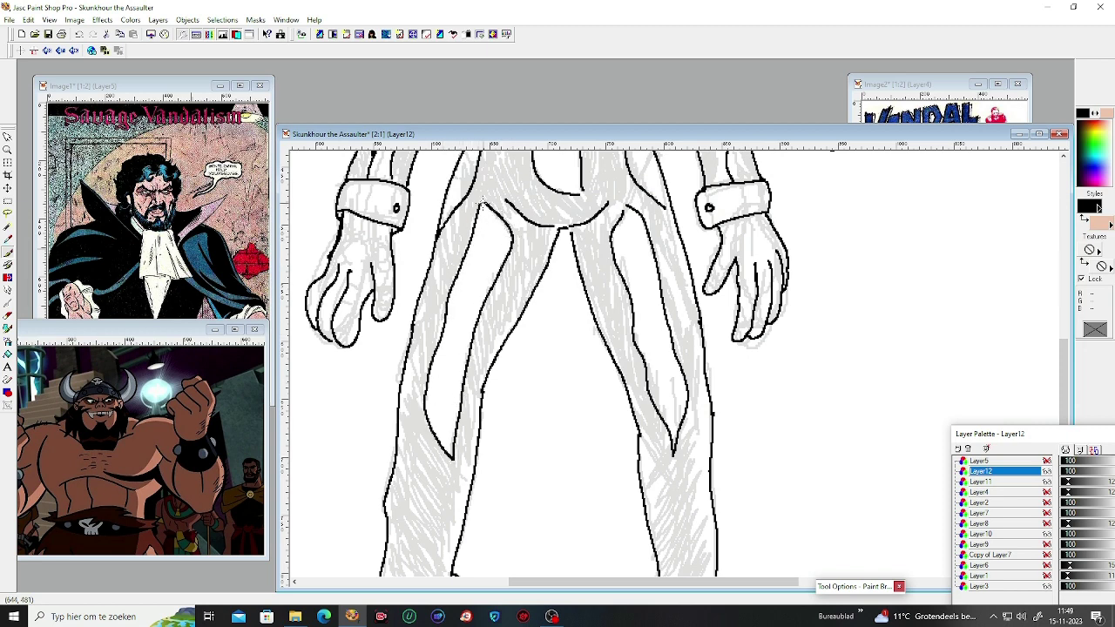
Step: Outline both boots below the cuffs, with crossed laces on the left boot and front panel lines on the right
mouse_move(1064, 382)
left_mouse_down()
mouse_move(1066, 219)
mouse_move(1063, 422)
left_mouse_up()
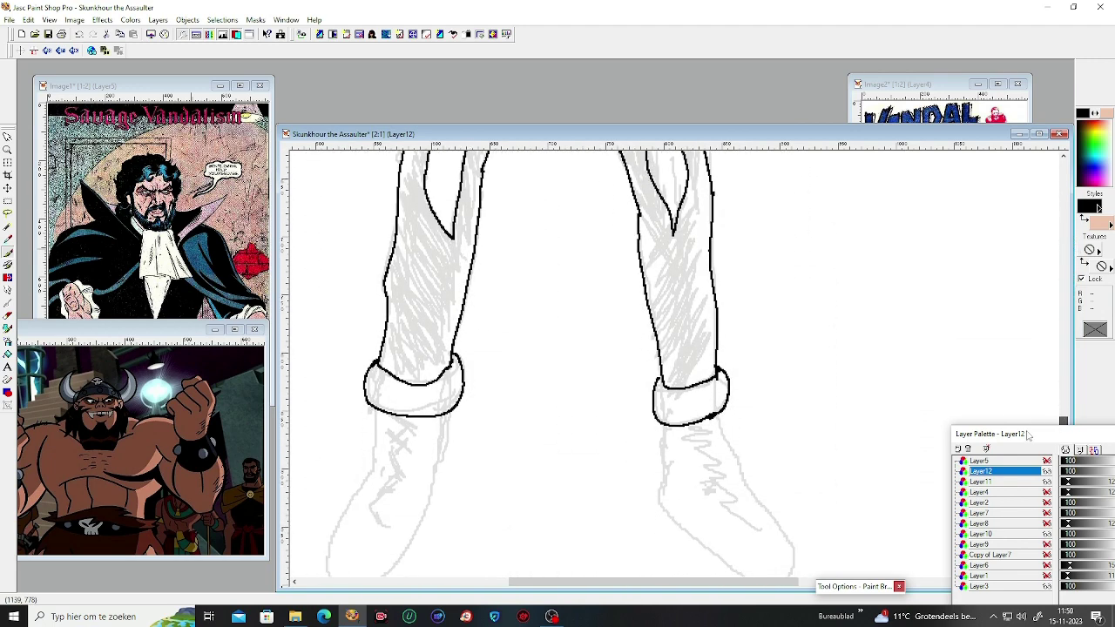
mouse_move(712, 432)
left_mouse_down()
mouse_move(690, 425)
mouse_move(702, 427)
mouse_move(711, 493)
mouse_move(733, 510)
mouse_move(702, 431)
mouse_move(648, 510)
mouse_move(691, 547)
mouse_move(794, 575)
mouse_move(723, 456)
mouse_move(715, 416)
left_mouse_up()
mouse_move(375, 410)
left_mouse_down()
mouse_move(364, 480)
mouse_move(331, 531)
mouse_move(326, 576)
left_mouse_up()
mouse_move(442, 418)
left_mouse_down()
mouse_move(433, 484)
mouse_move(388, 575)
left_mouse_up()
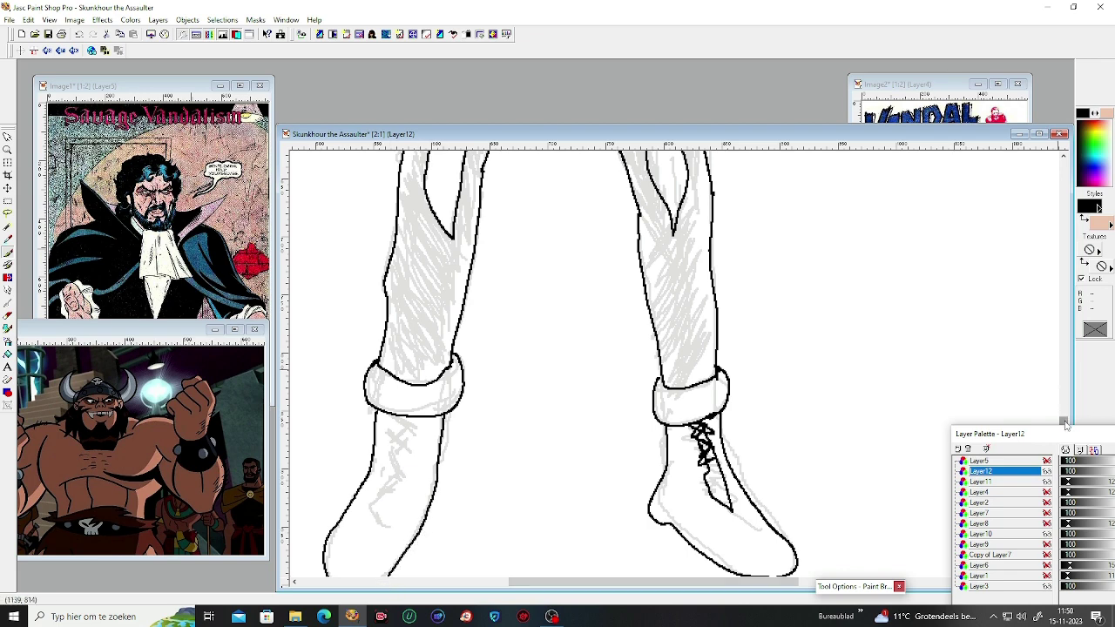
left_click_drag(1063, 420, 1061, 460)
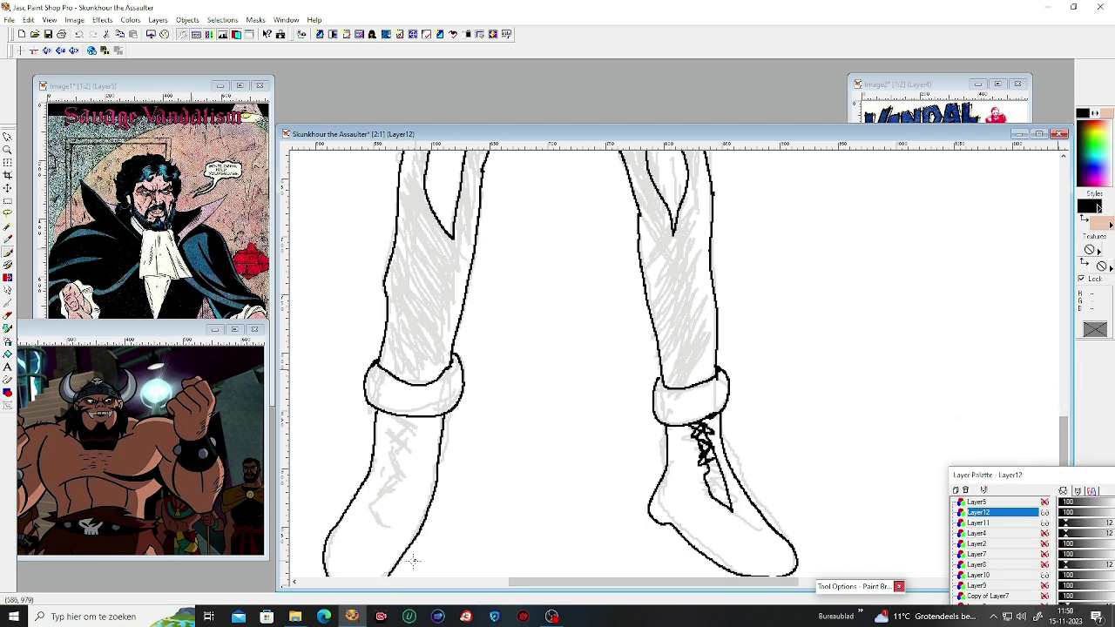
mouse_move(392, 420)
left_mouse_down()
mouse_move(369, 529)
mouse_move(401, 494)
mouse_move(400, 404)
left_mouse_up()
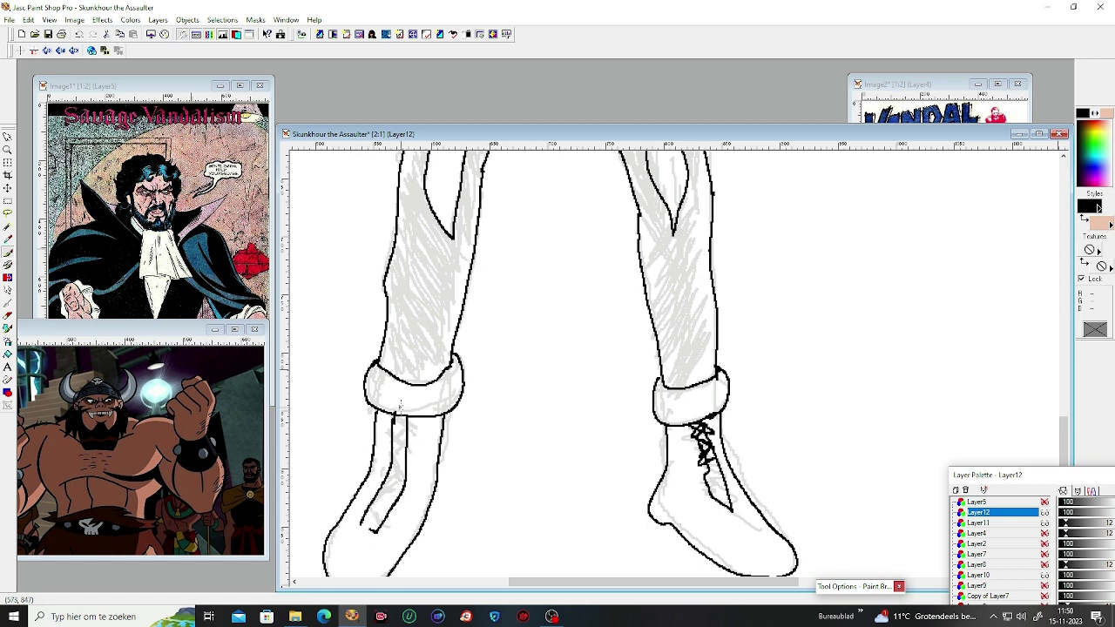
left_click_drag(1065, 440, 1067, 182)
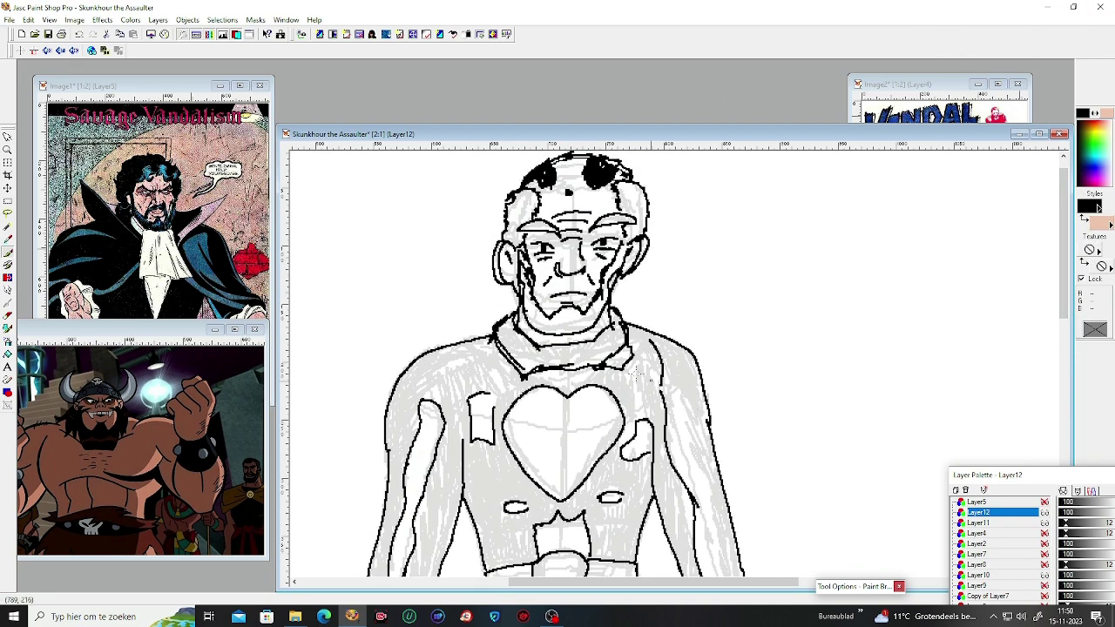
scroll(635, 370, "down", 2)
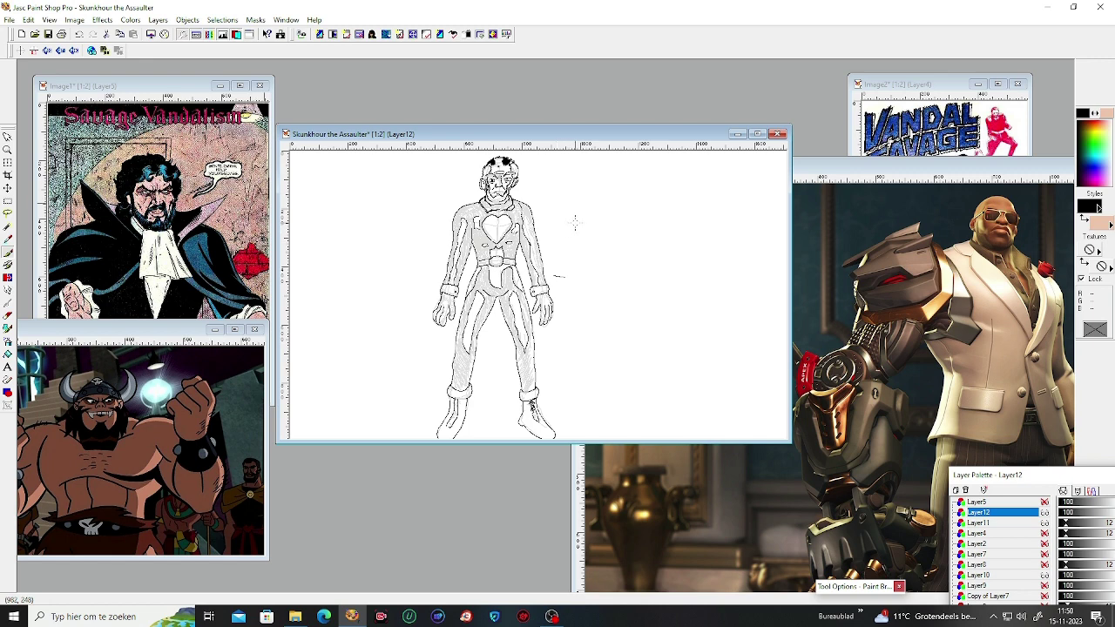
scroll(567, 226, "up", 1)
scroll(571, 225, "down", 1)
left_click(542, 253)
scroll(636, 190, "up", 1)
scroll(635, 187, "down", 1)
scroll(624, 183, "up", 1)
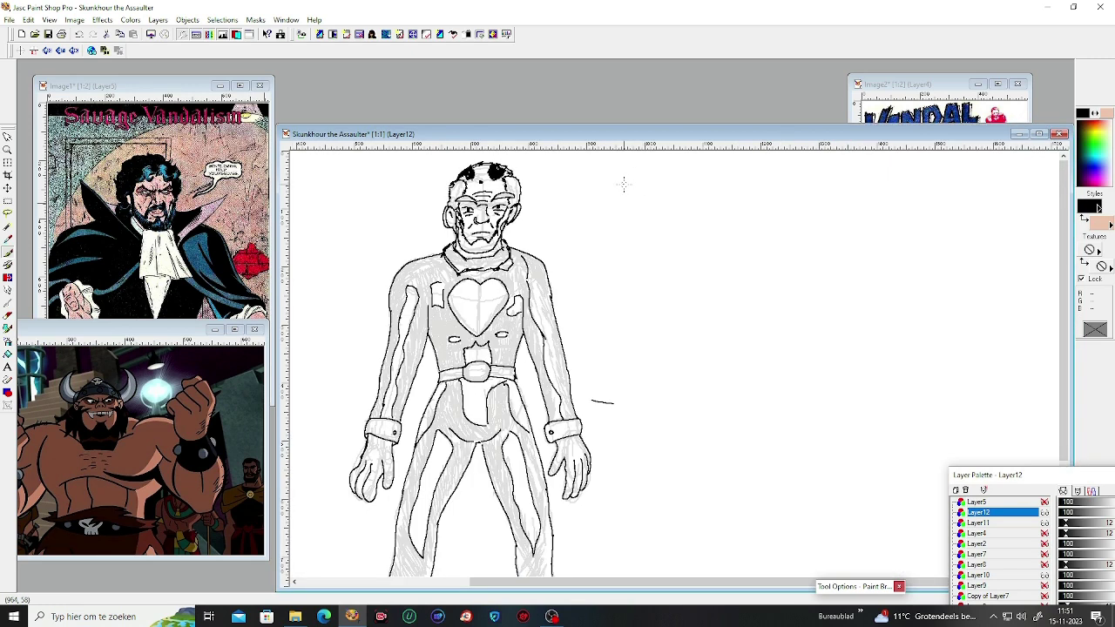
scroll(624, 183, "down", 1)
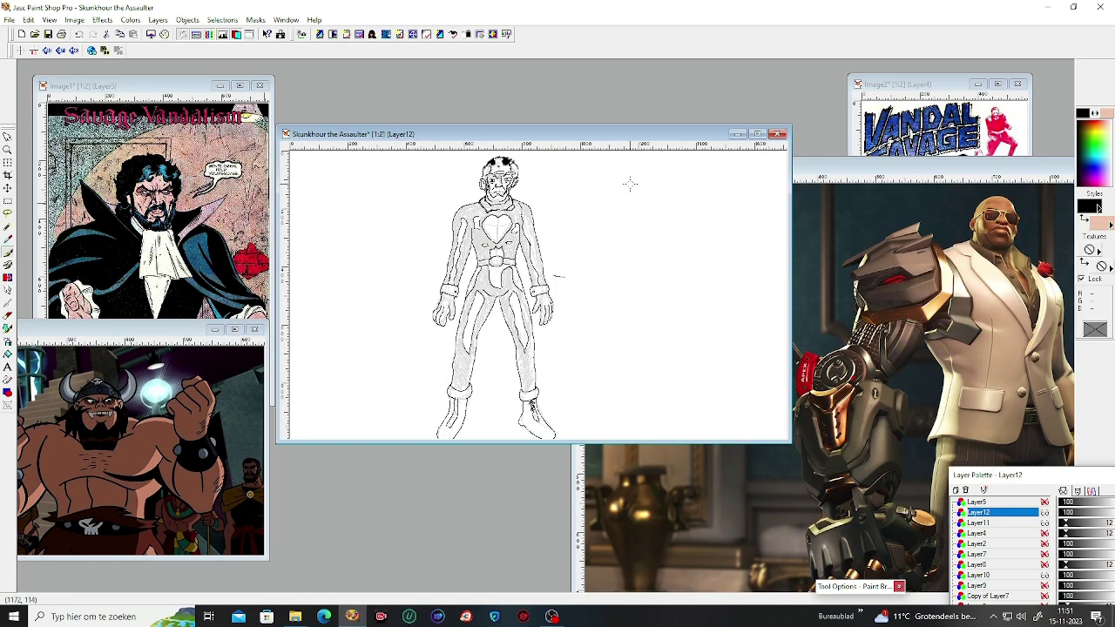
scroll(630, 183, "up", 1)
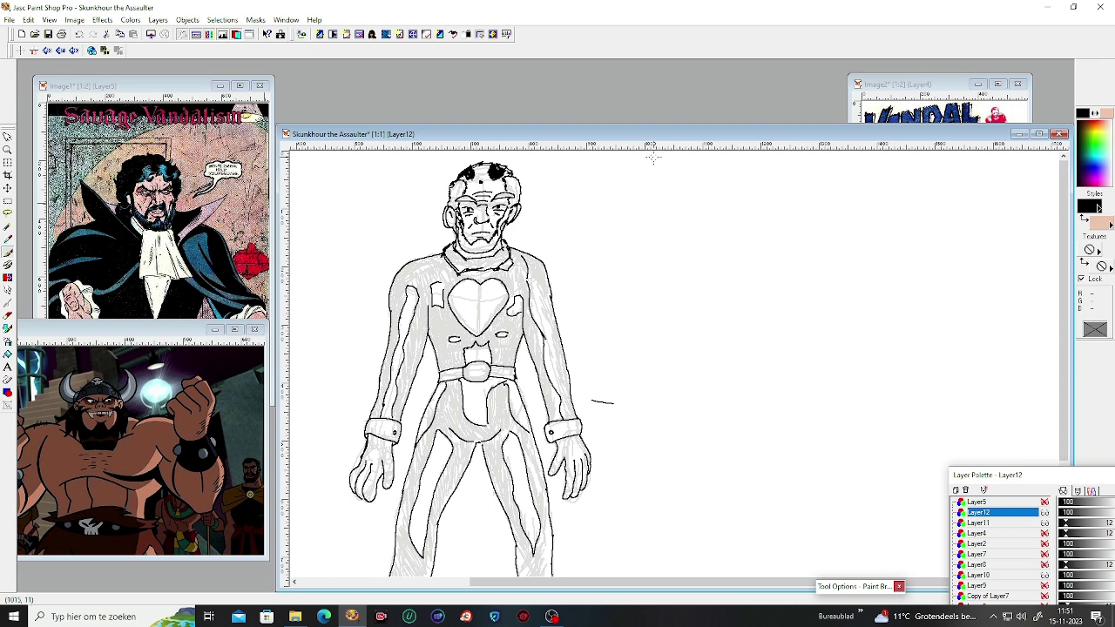
Step: Handwrite the character's name, beginning with "Duvour the", in the empty area beside the figure's head
key("minus")
key("plus")
key("minus")
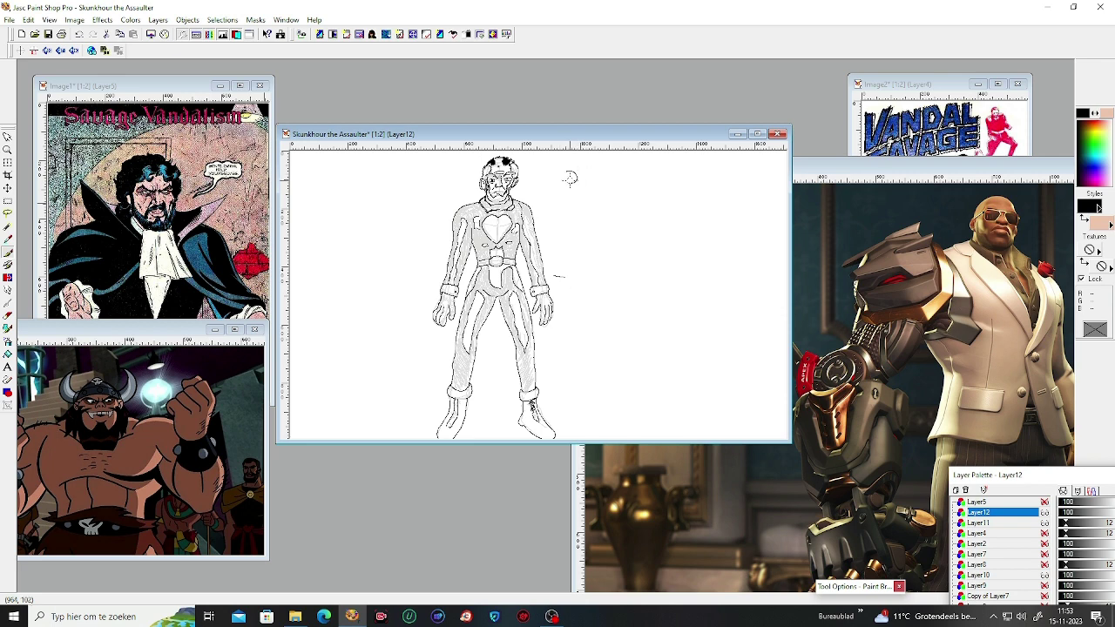
left_click_drag(569, 177, 747, 177)
Step: Hide Layer3 and Layer11 to leave only the line art on a transparent background
left_click_drag(990, 475, 886, 306)
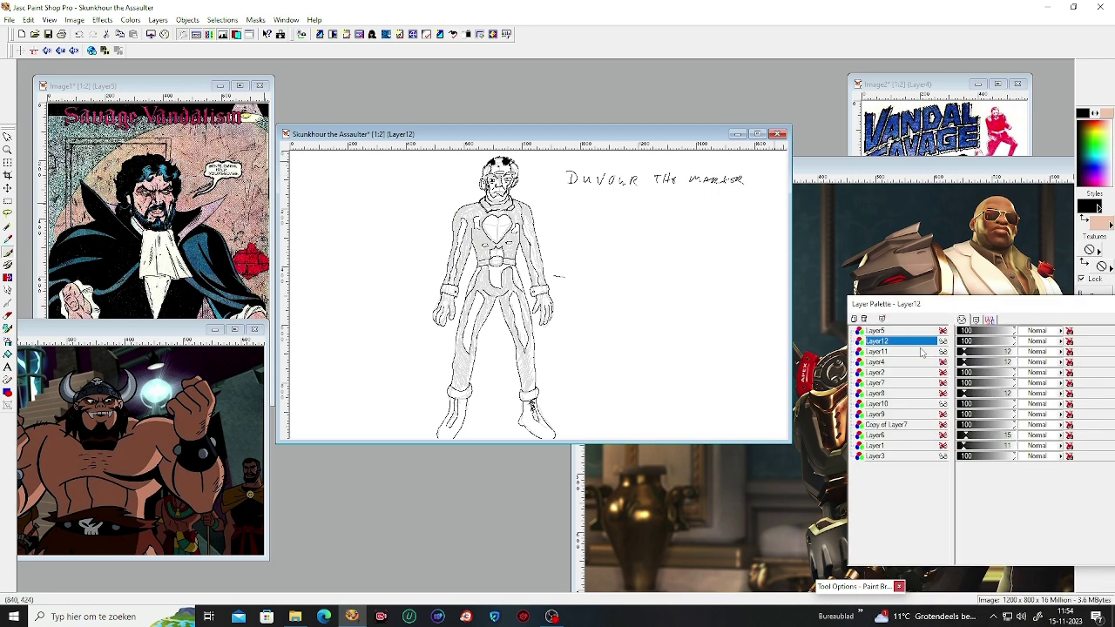
left_click(942, 455)
left_click(941, 351)
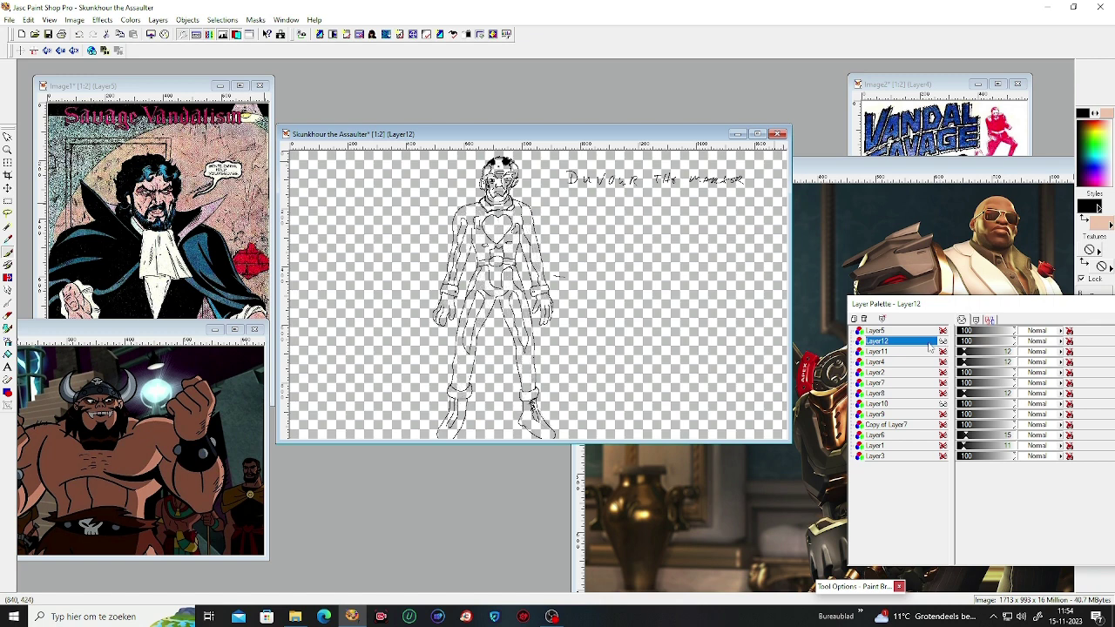
Step: Handwrite a short word above the character's name and add a slanted line leading down toward the name
right_click(930, 345)
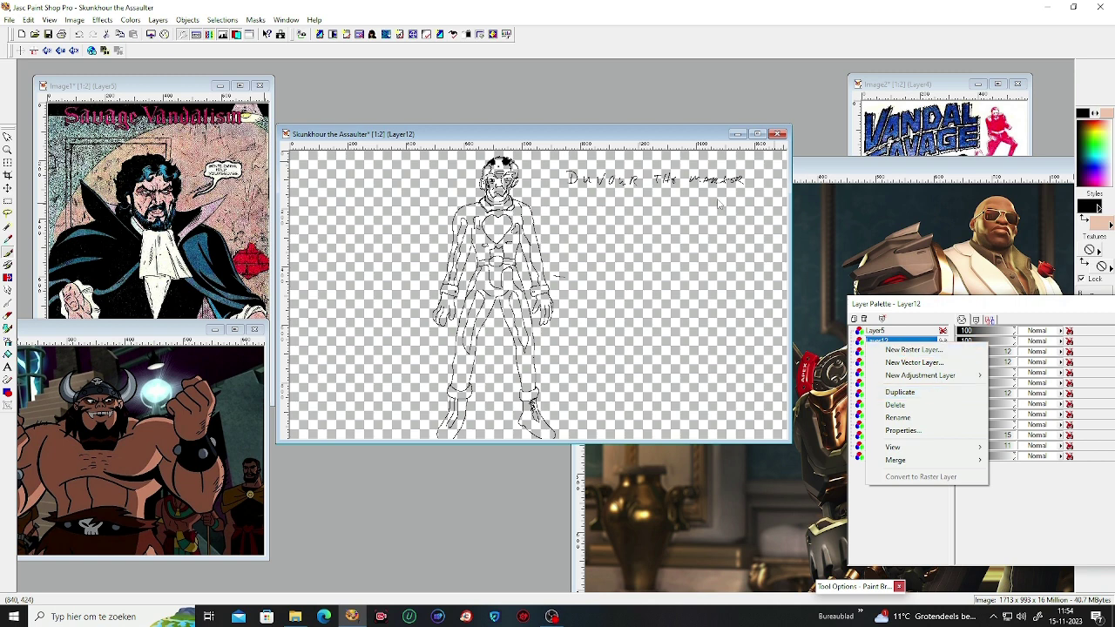
left_click(650, 145)
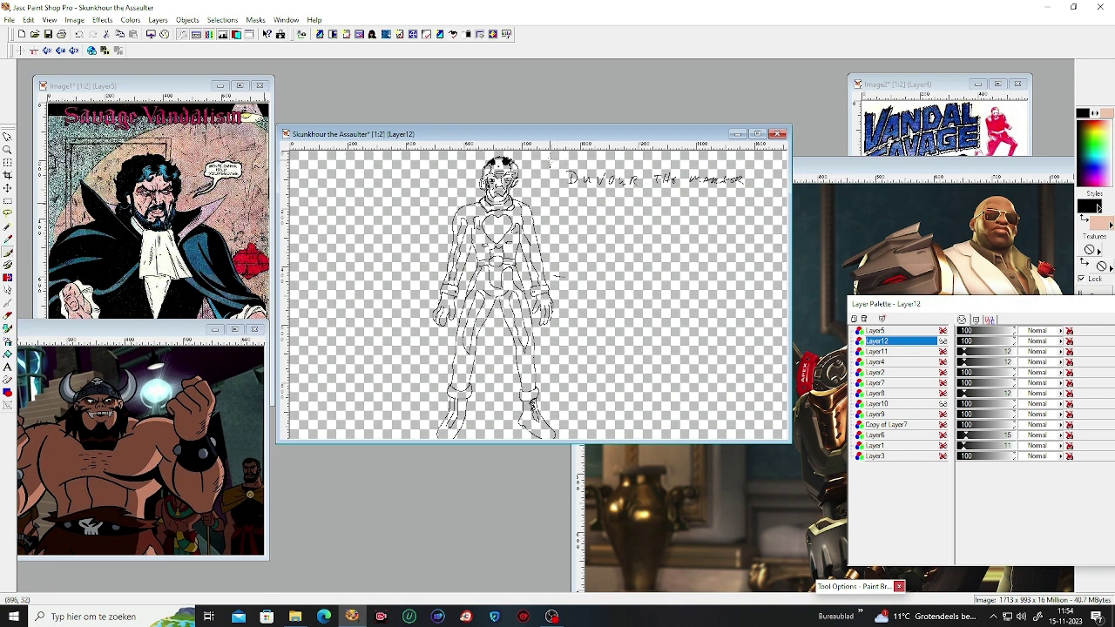
left_click_drag(542, 166, 592, 162)
left_click_drag(542, 161, 566, 188)
Step: Duplicate Layer12, which holds the figure's line art
right_click(923, 347)
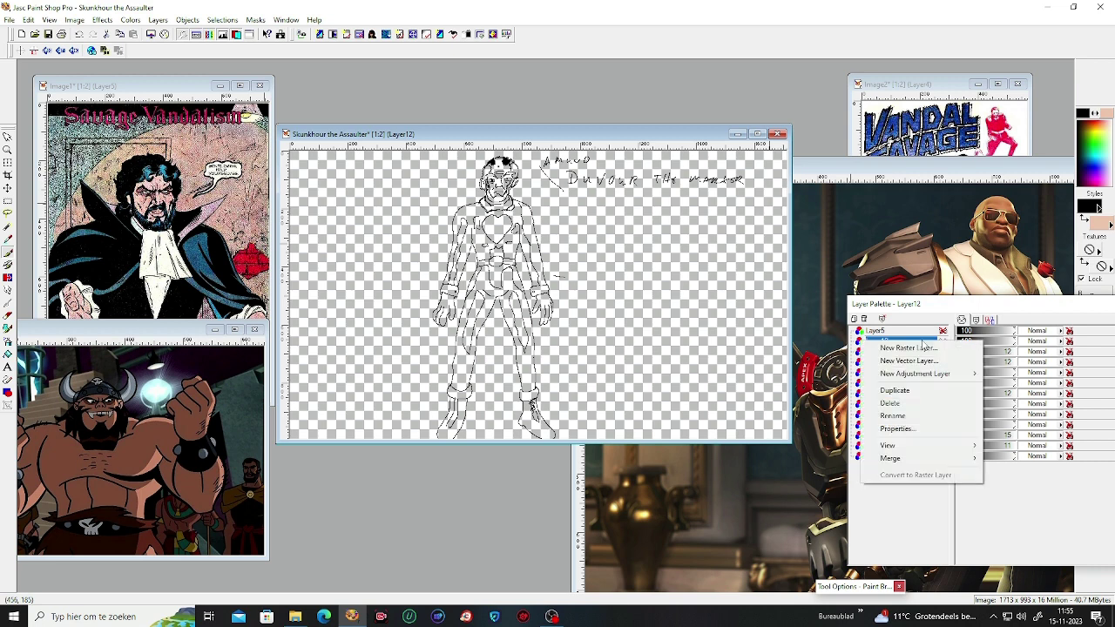
left_click(932, 390)
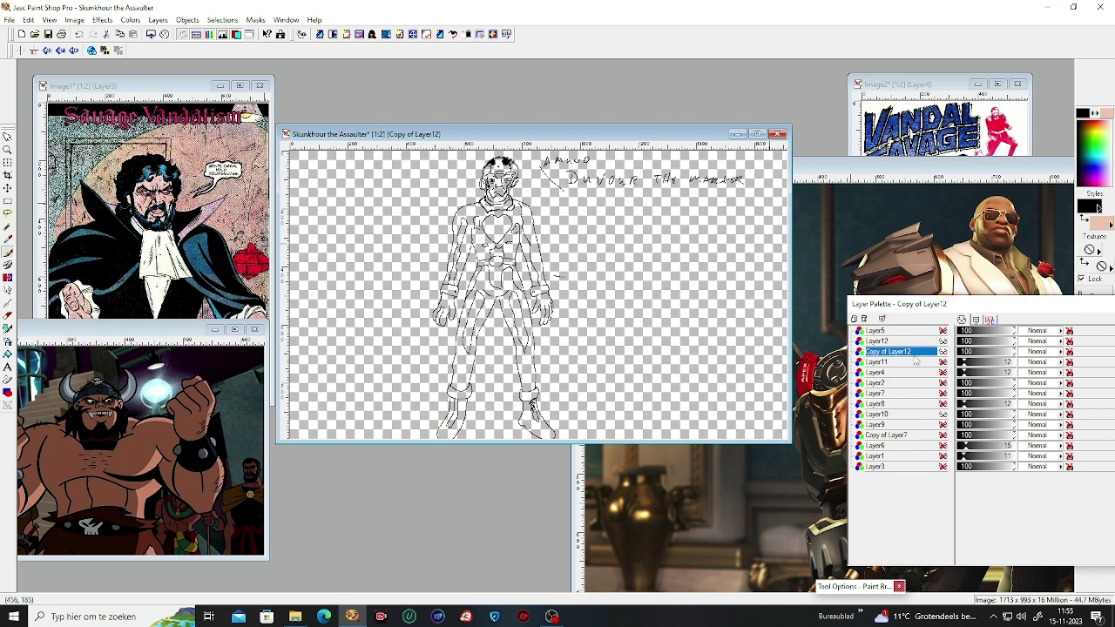
left_click_drag(913, 352, 912, 342)
Step: Flood-fill the figure's jacket and sleeves with black on Copy of Layer12
left_click(942, 352)
left_click(942, 341)
left_click(8, 354)
left_click(481, 247)
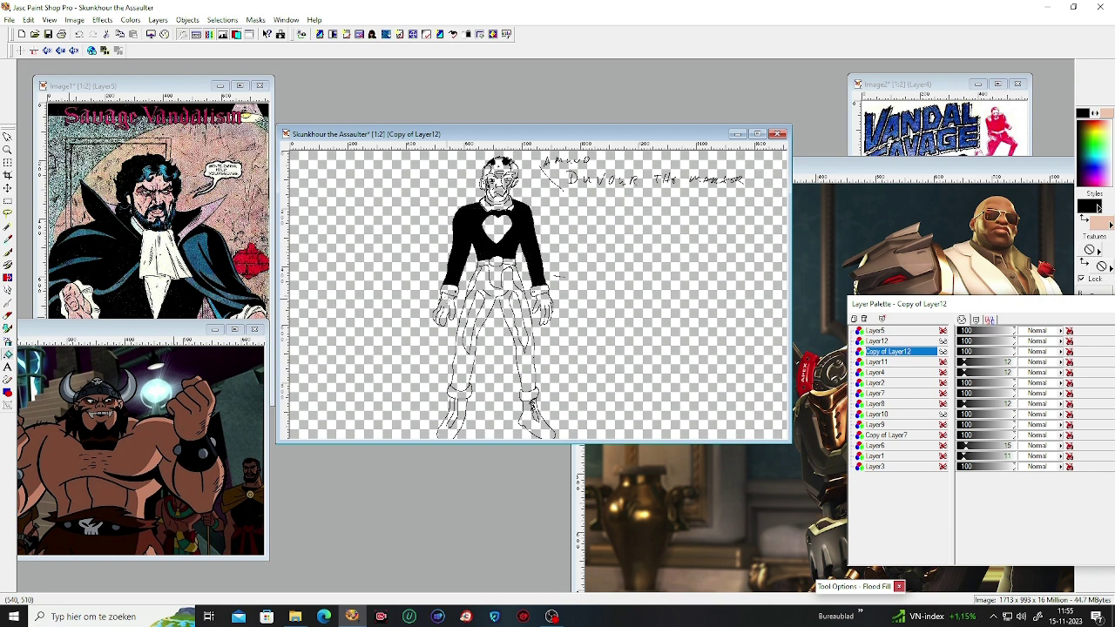
Step: Try to flood-fill the figure's trousers with black and undo the stray fills
left_click(557, 276)
left_click(78, 34)
left_click(458, 366)
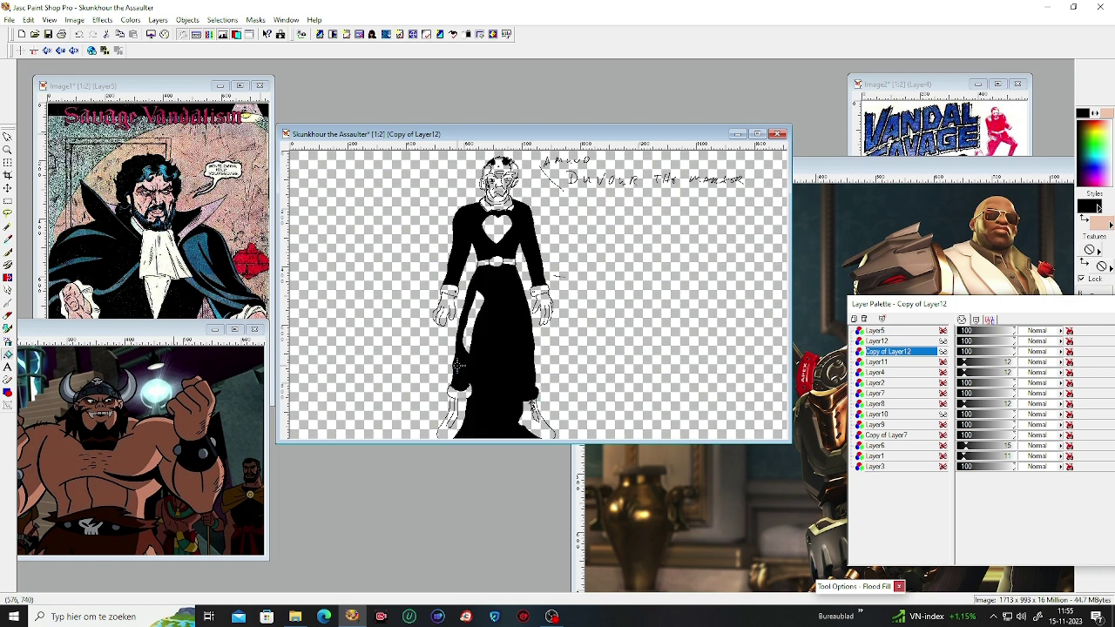
left_click(78, 35)
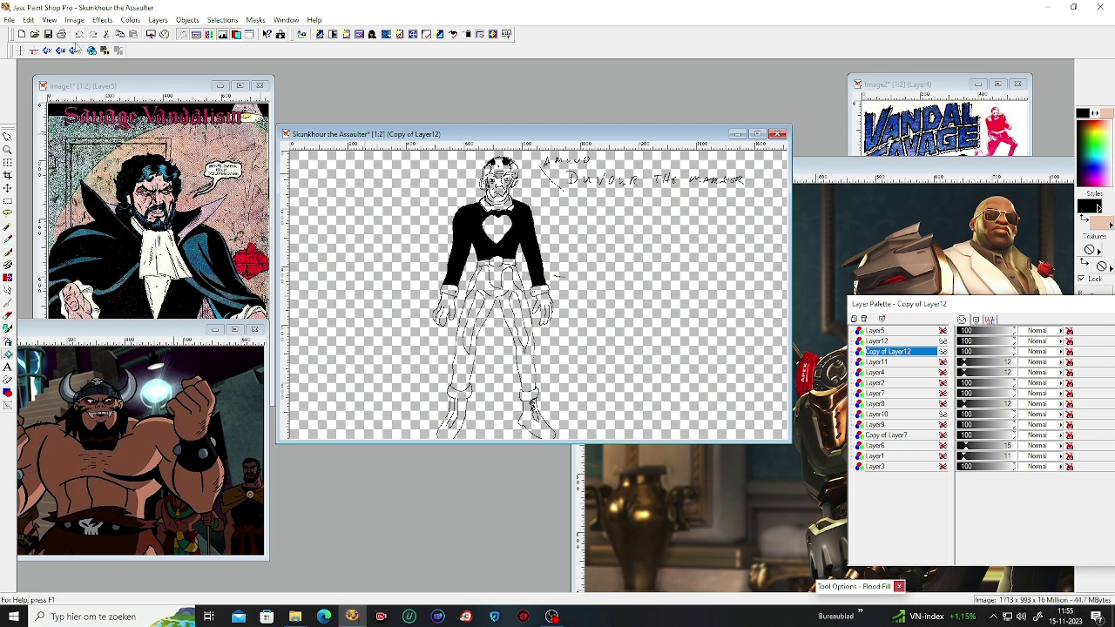
Step: Flood-fill the figure's right hand, its shirt cuff and the heart emblem on the chest with black
left_click(8, 252)
scroll(466, 249, "up", 2)
scroll(717, 292, "up", 1)
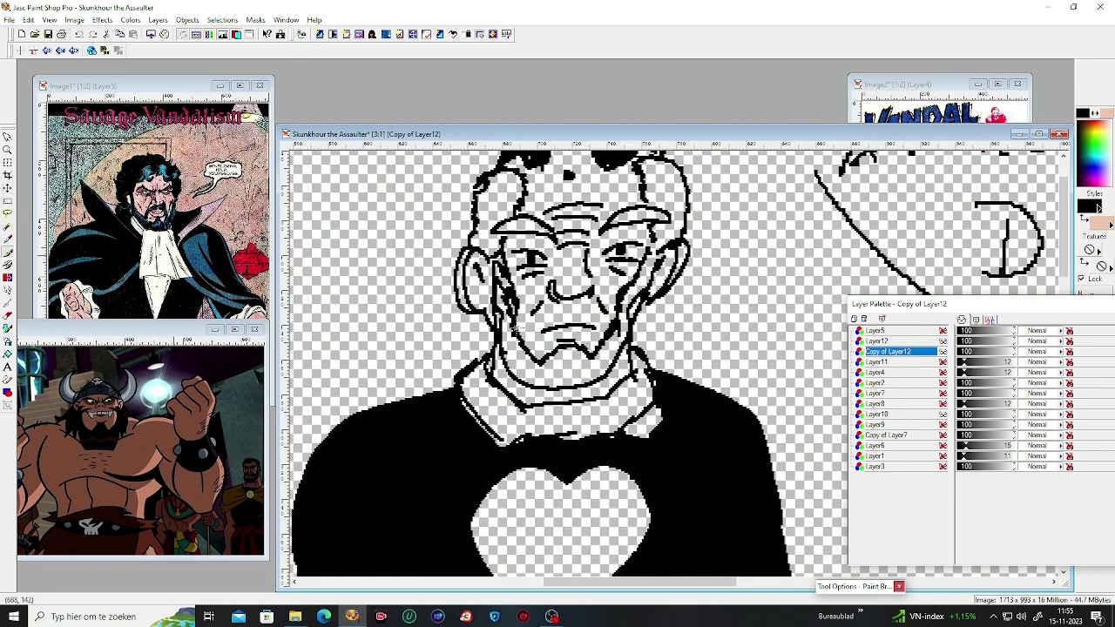
scroll(629, 266, "up", 1)
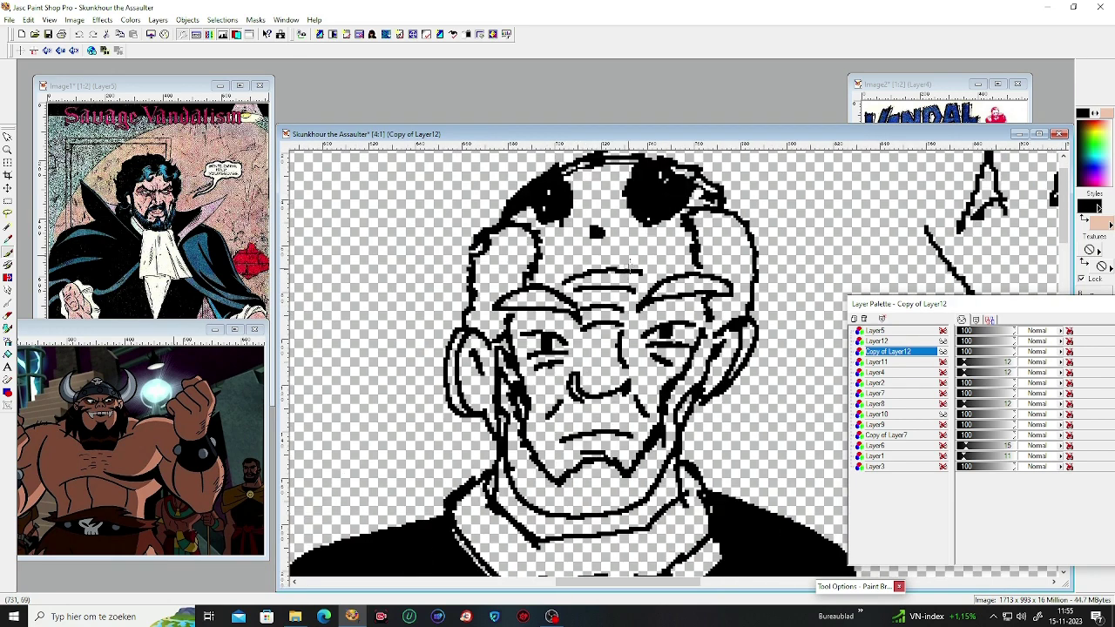
scroll(636, 294, "down", 1)
scroll(633, 291, "down", 2)
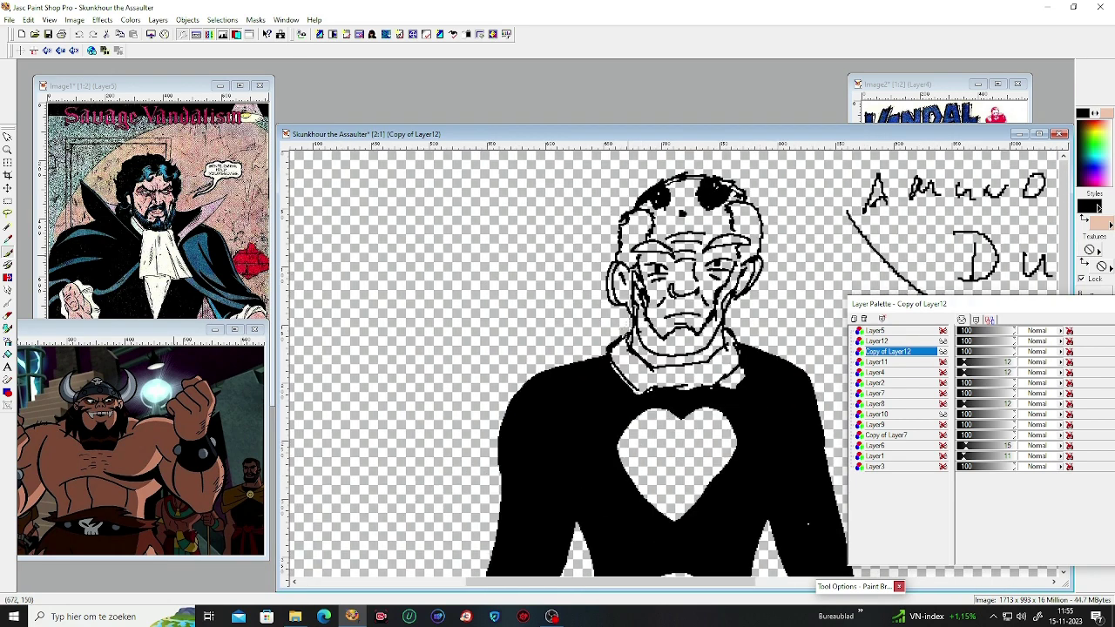
scroll(641, 411, "down", 6)
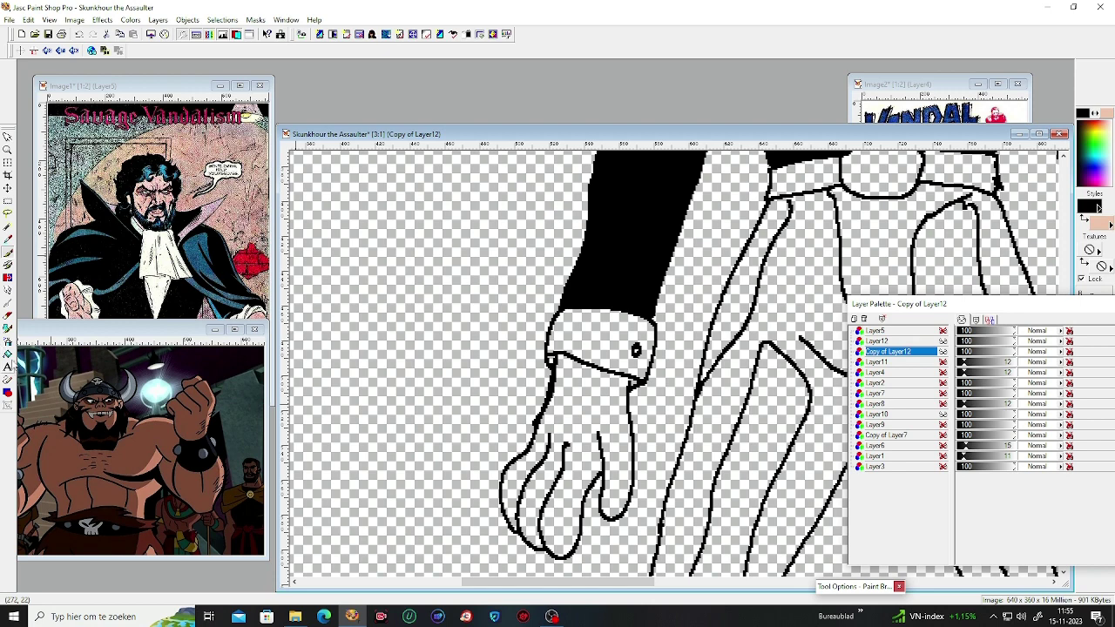
left_click(8, 354)
left_click(560, 389)
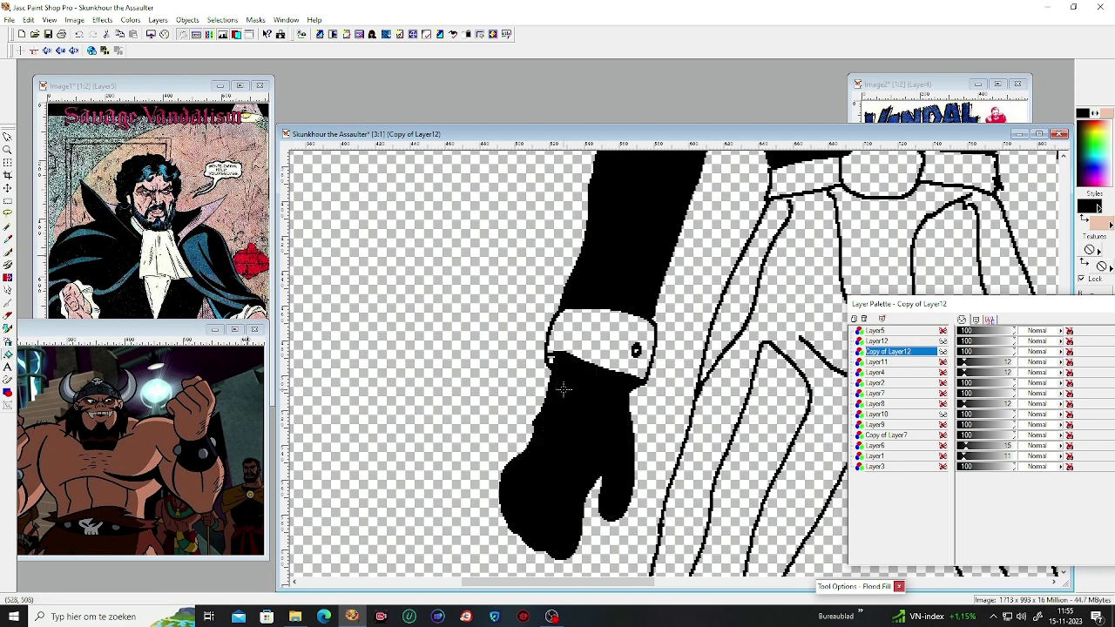
left_click(590, 348)
scroll(553, 358, "down", 3)
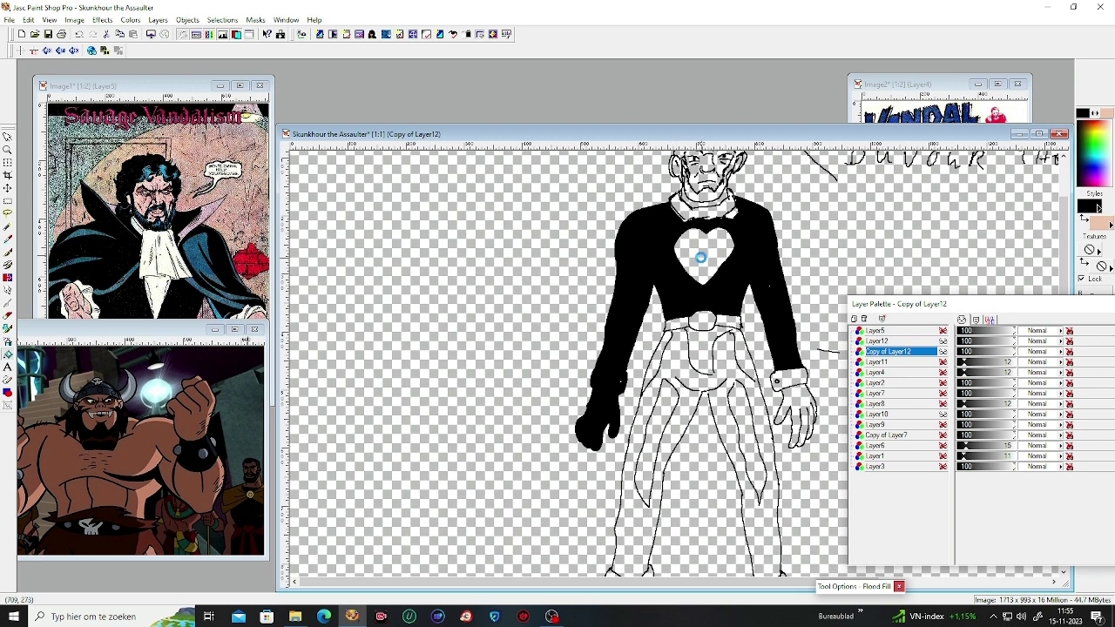
left_click(701, 257)
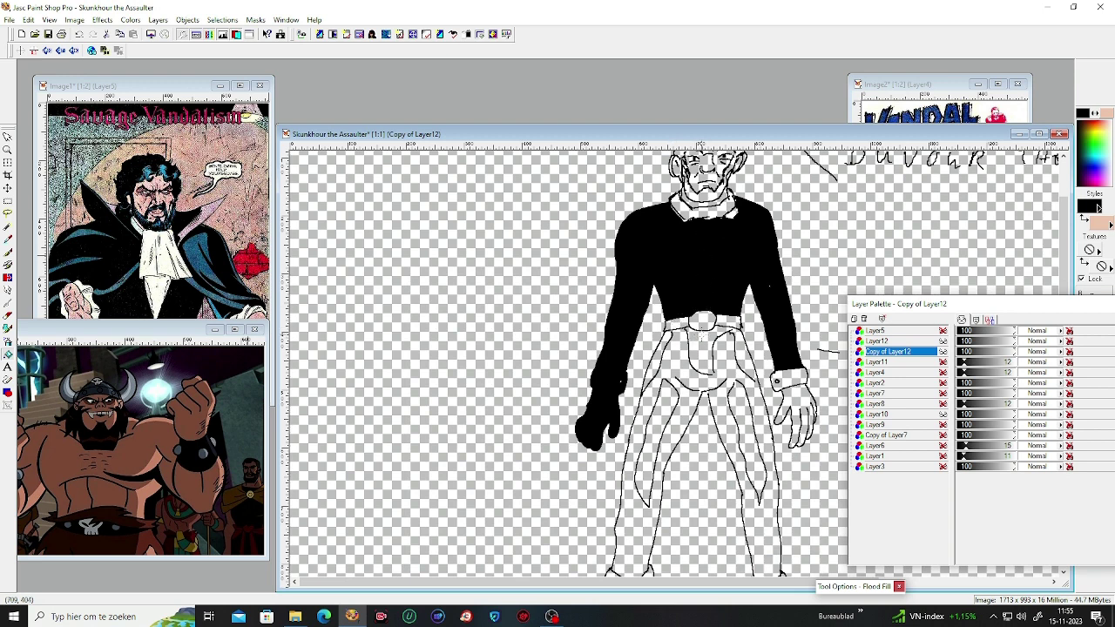
Step: Try to flood-fill the trousers below the belt buckle with black, and undo that fill
left_click(700, 338)
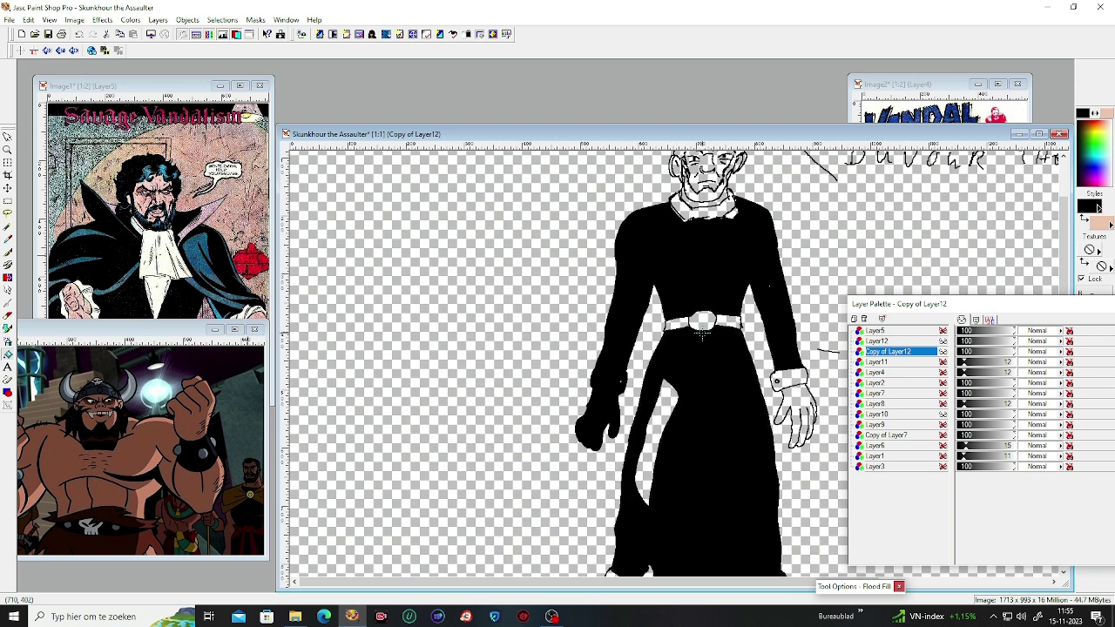
left_click(79, 35)
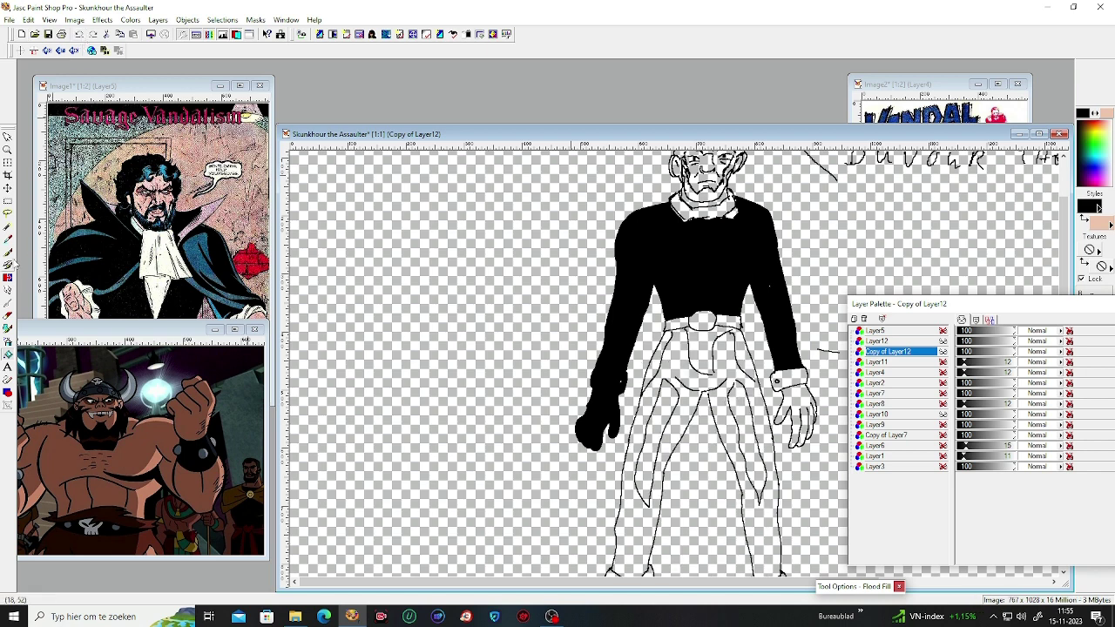
Step: Examine the line art of the legs, shoes, belt and head for gaps in the outline
left_click(8, 253)
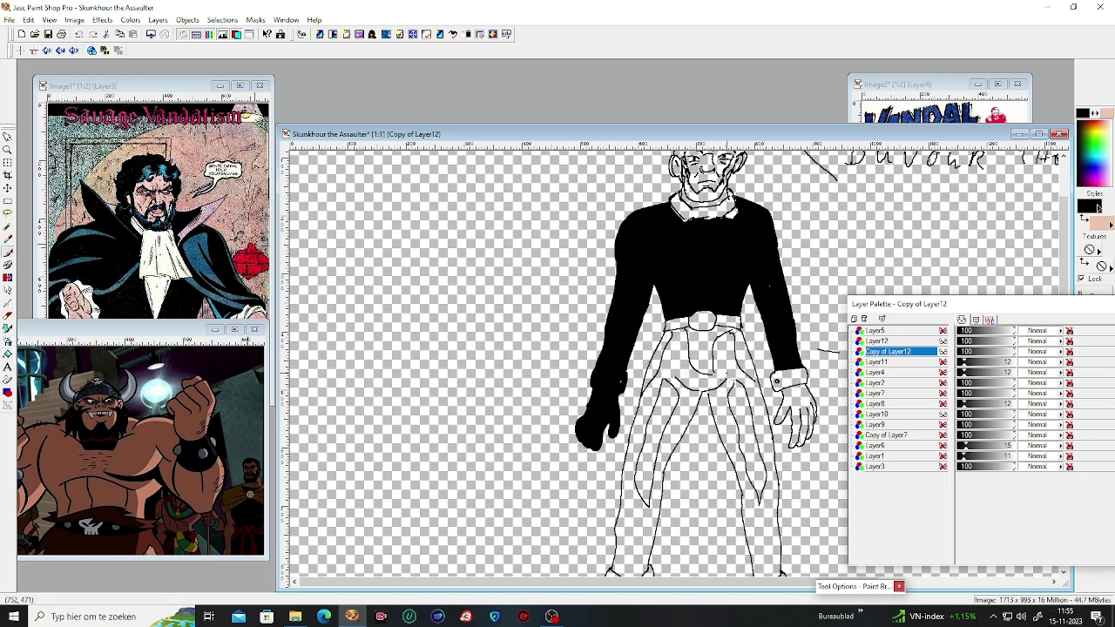
scroll(703, 377, "up", 2)
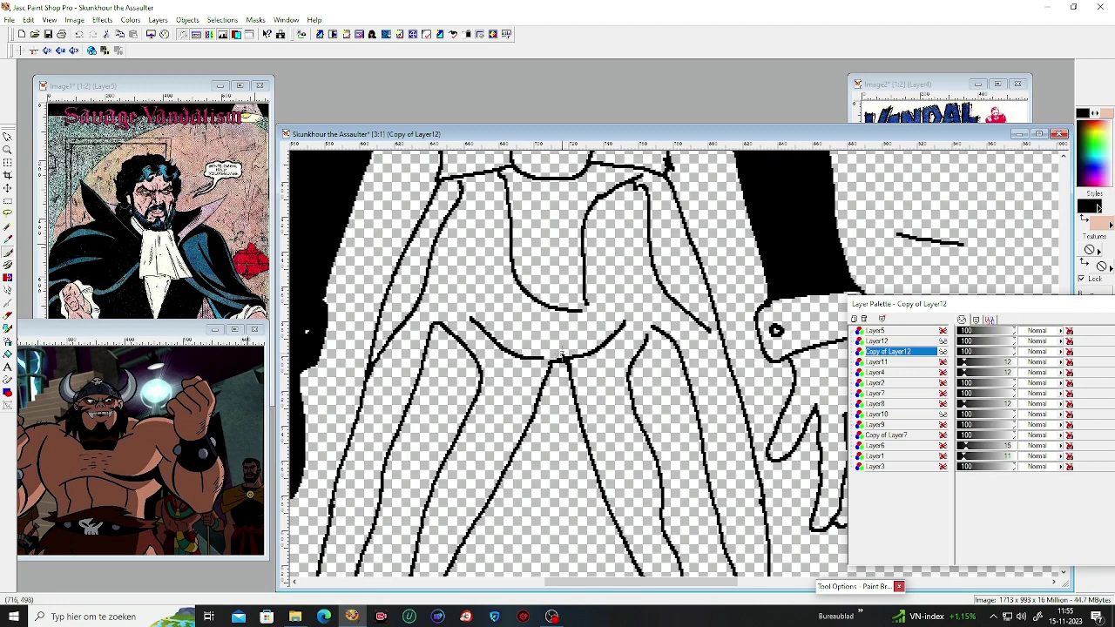
scroll(555, 315, "down", 1)
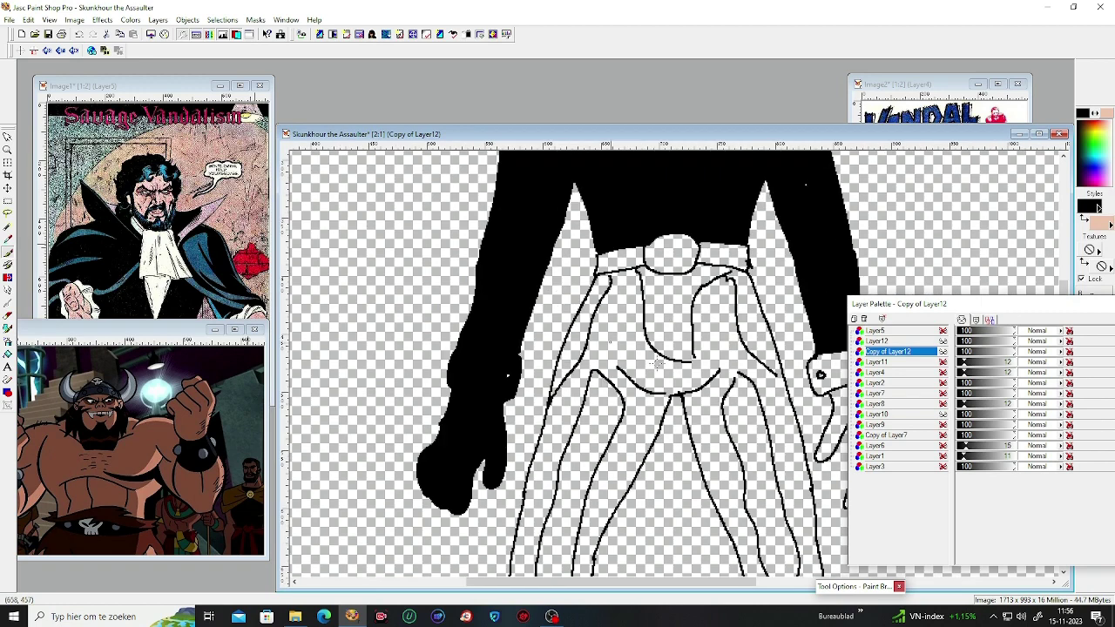
scroll(657, 364, "down", 1)
scroll(513, 504, "up", 1)
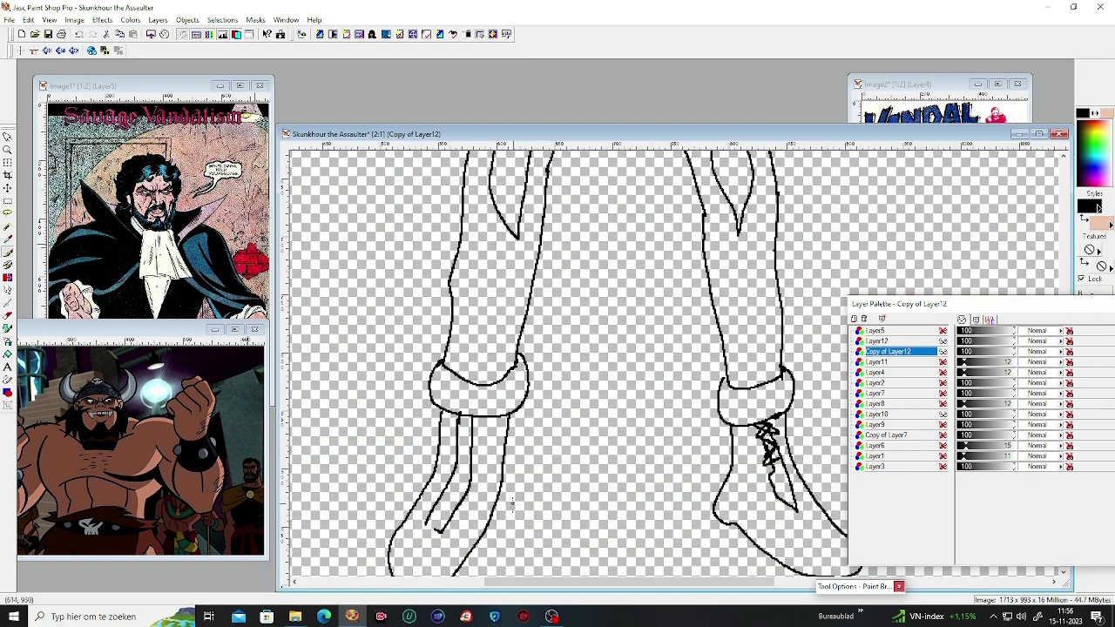
scroll(513, 504, "up", 1)
scroll(692, 487, "down", 1)
scroll(728, 433, "down", 1)
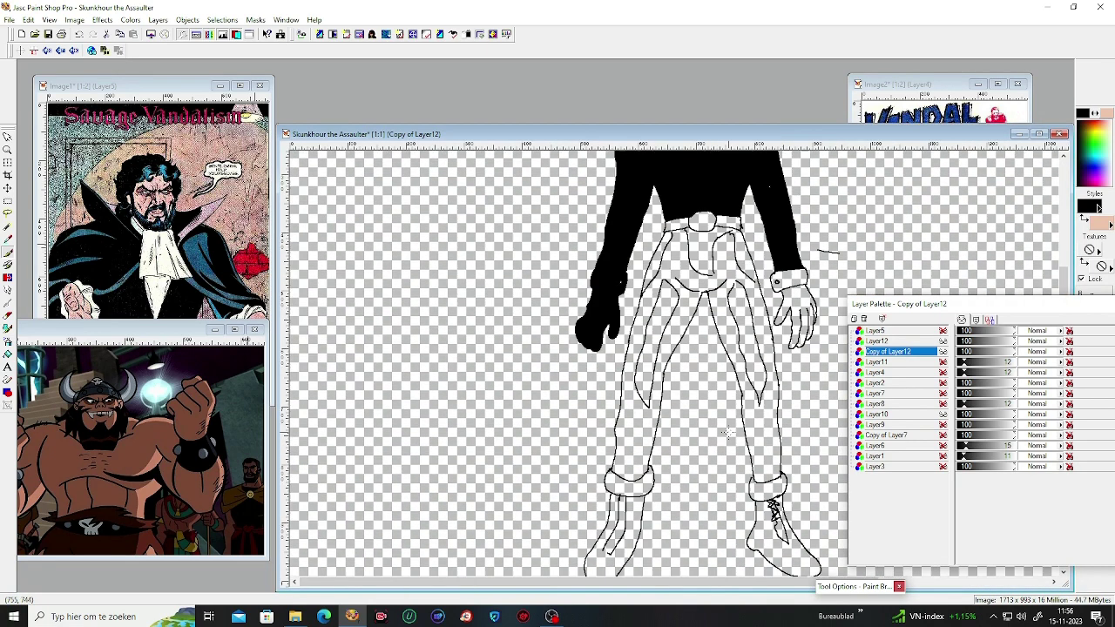
scroll(775, 440, "up", 3)
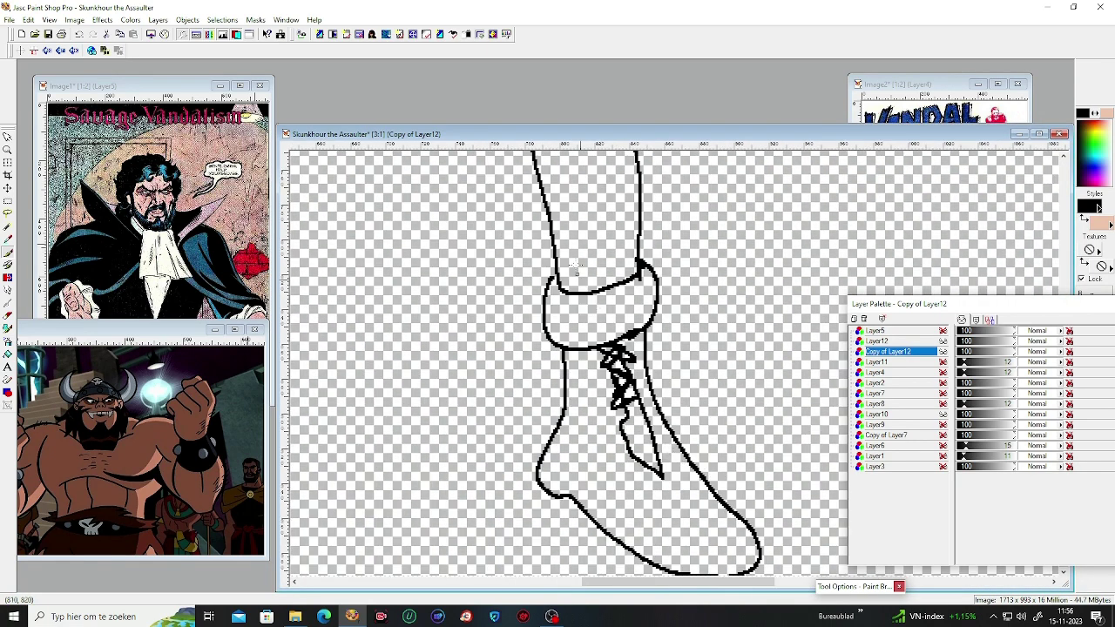
scroll(573, 255, "up", 1)
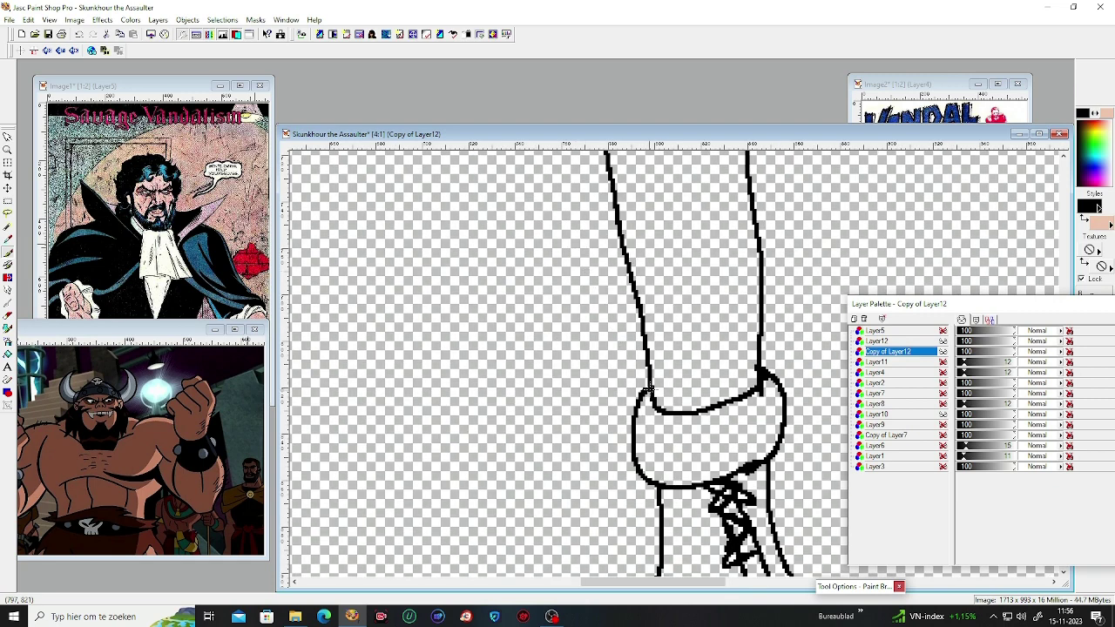
scroll(675, 330, "down", 2)
scroll(648, 210, "up", 2)
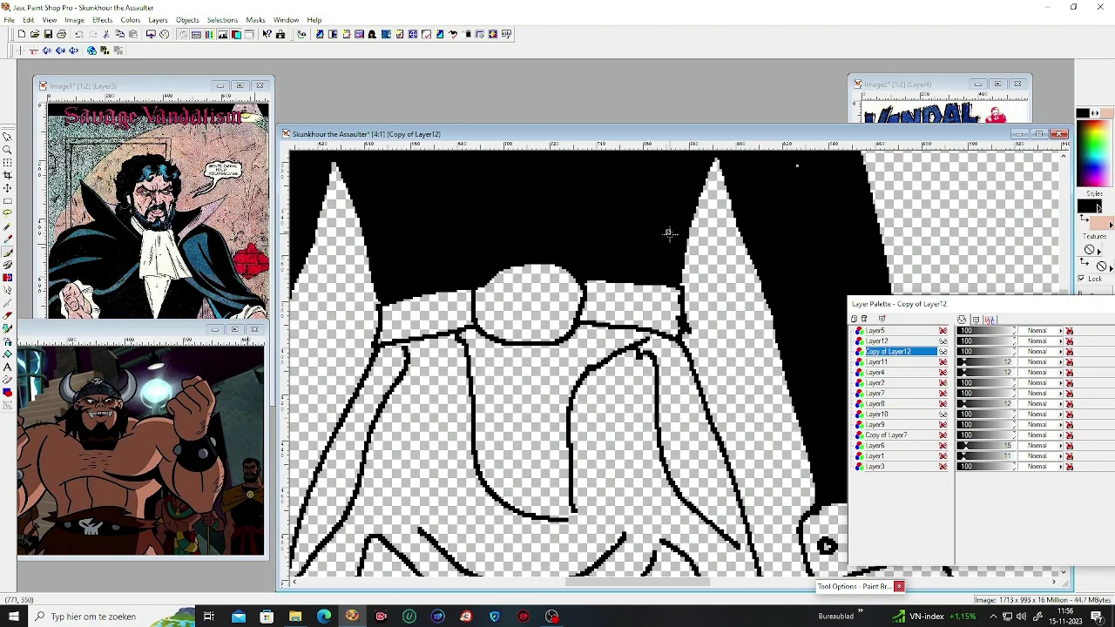
scroll(671, 226, "down", 2)
scroll(683, 350, "up", 2)
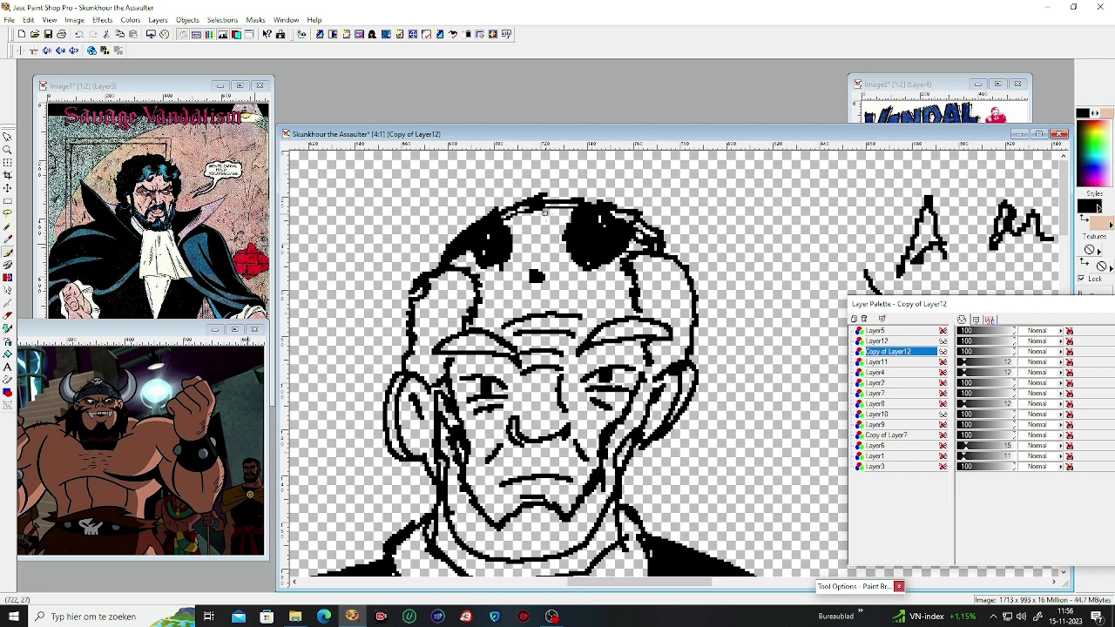
Step: Paint the figure's right ear solid black and flood-fill the face and both eyebrows with black
mouse_move(394, 382)
left_mouse_down()
mouse_move(398, 441)
mouse_move(389, 430)
mouse_move(400, 382)
mouse_move(396, 403)
mouse_move(406, 378)
mouse_move(401, 410)
mouse_move(411, 387)
mouse_move(414, 408)
mouse_move(425, 372)
mouse_move(426, 423)
mouse_move(436, 382)
mouse_move(442, 421)
mouse_move(448, 395)
mouse_move(460, 456)
mouse_move(446, 432)
mouse_move(446, 471)
mouse_move(424, 422)
mouse_move(423, 446)
mouse_move(405, 426)
mouse_move(441, 468)
left_mouse_up()
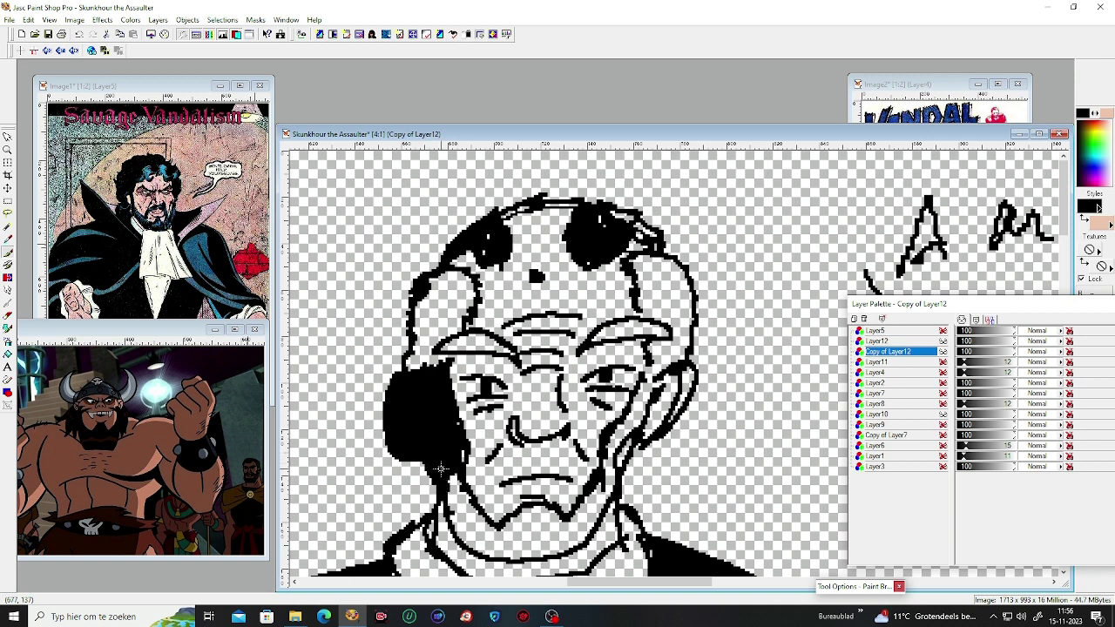
left_click(8, 354)
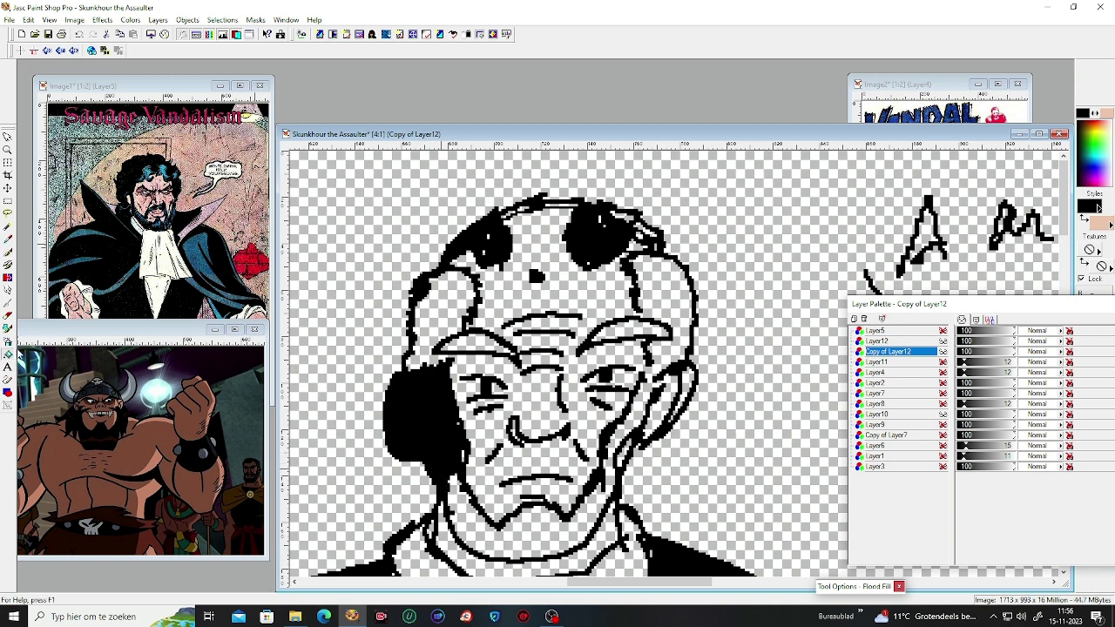
left_click(433, 311)
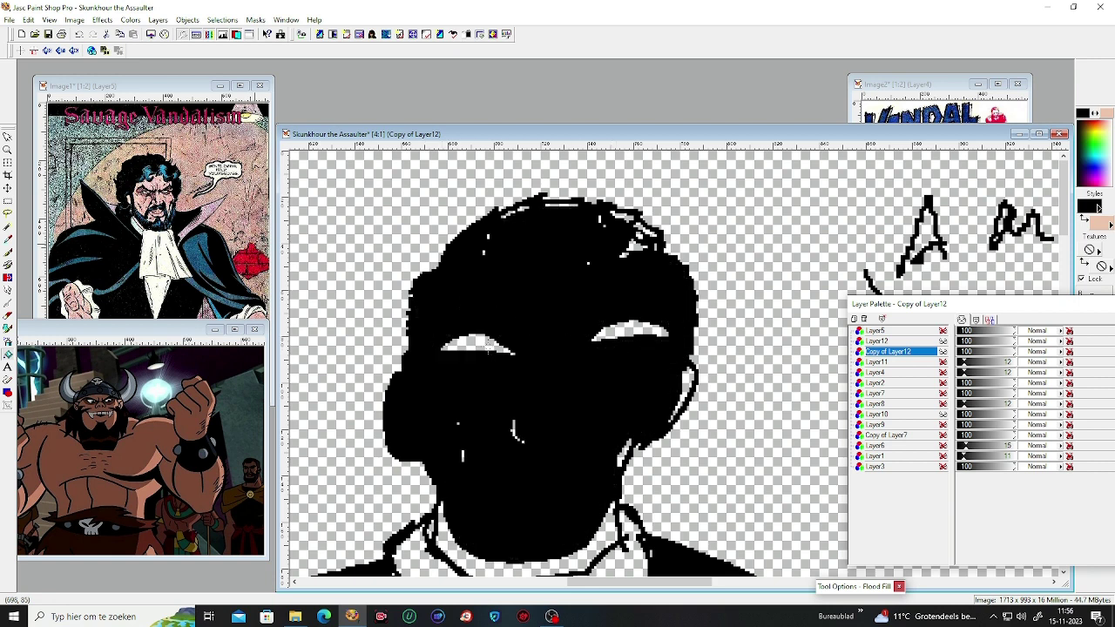
left_click(476, 343)
left_click(628, 331)
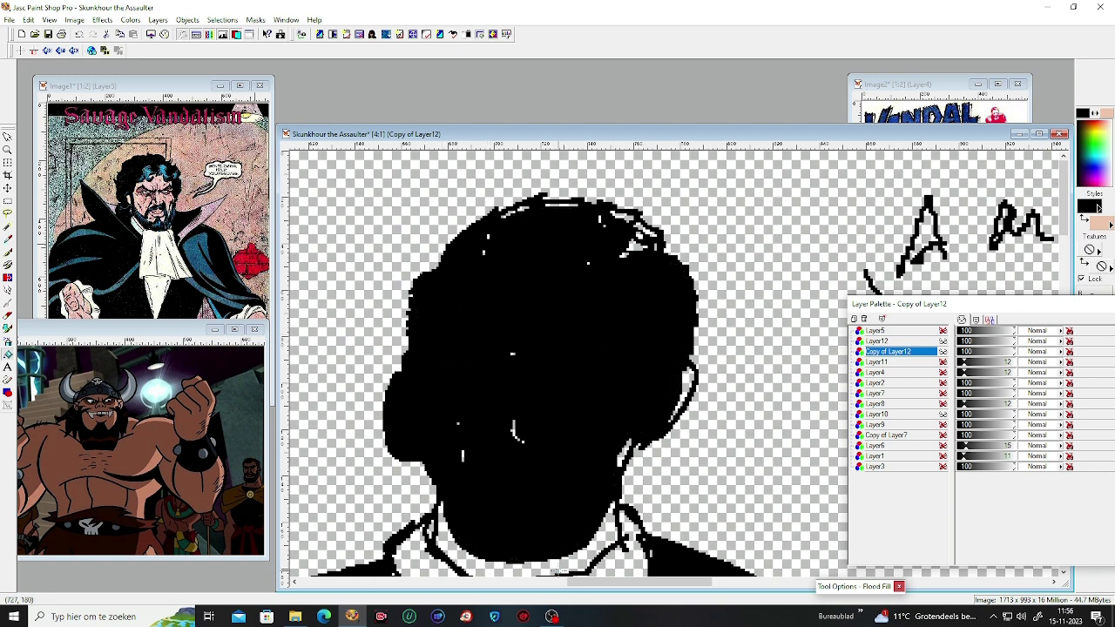
Step: Flood-fill the neck and the open areas of the collar with black
left_click(560, 568)
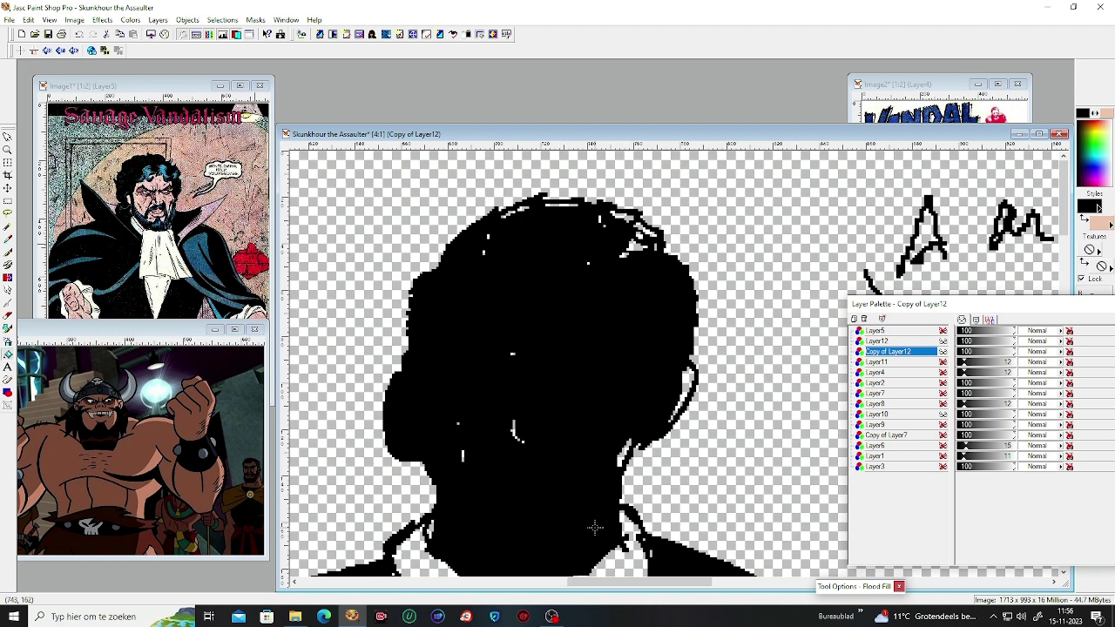
scroll(595, 527, "down", 1)
left_click(639, 444)
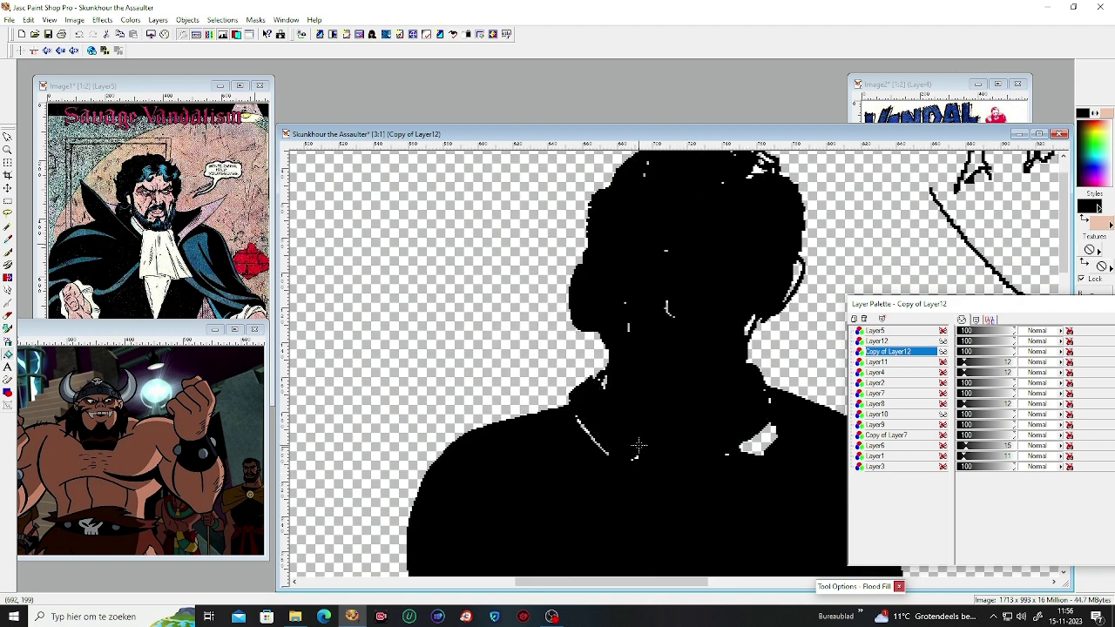
left_click(755, 438)
scroll(727, 456, "down", 1)
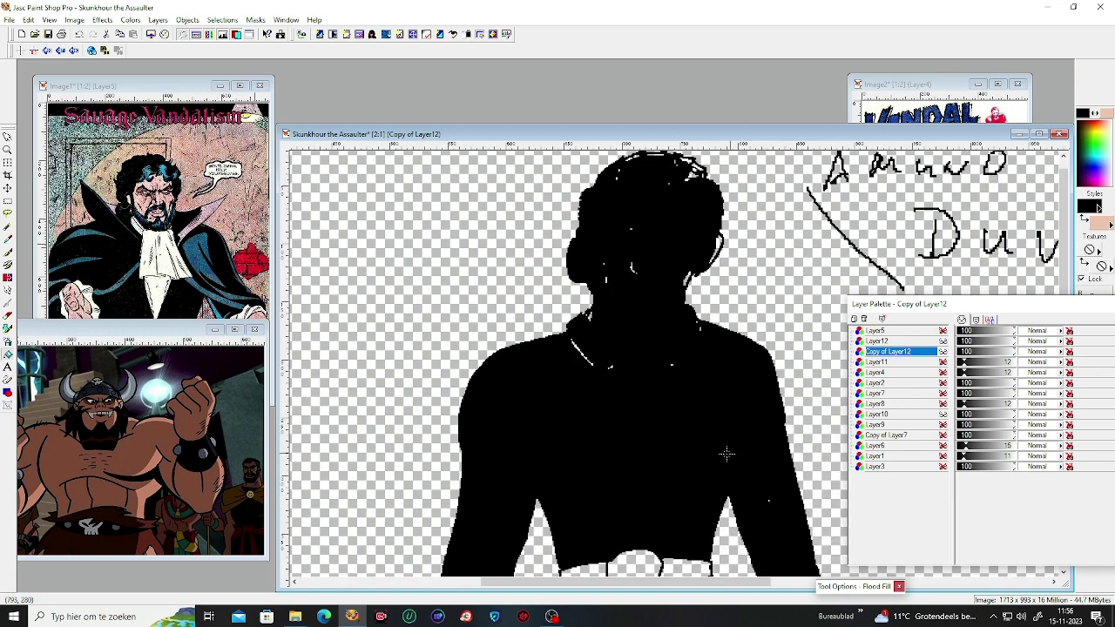
Step: Flood-fill the belt buckle, the belt segment on the figure's right side and the trousers with black
scroll(671, 529, "up", 1)
left_click(594, 413)
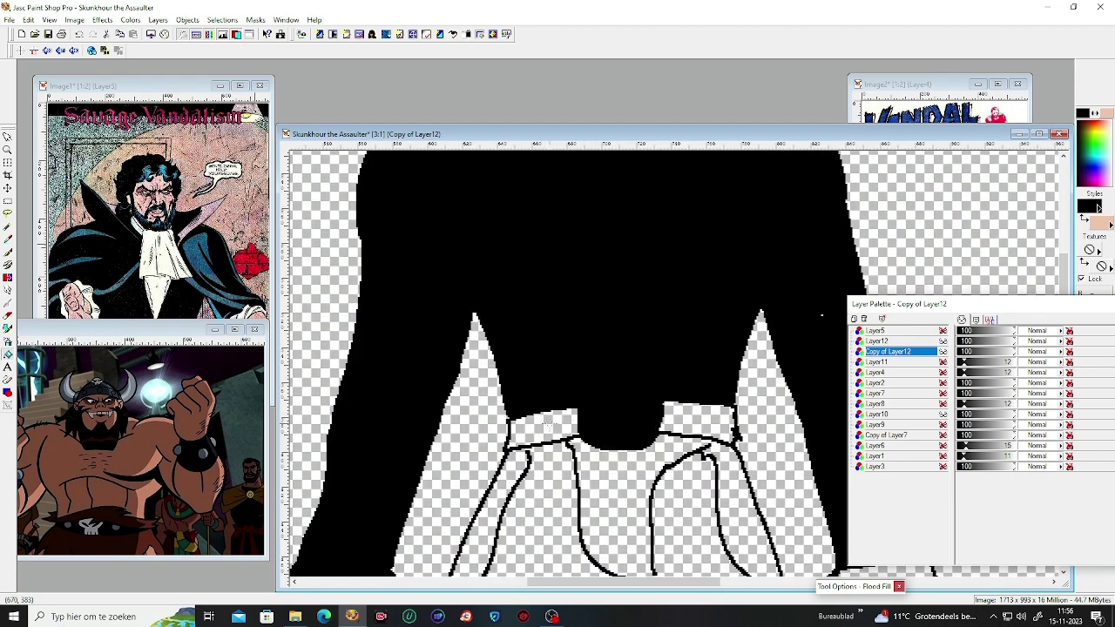
left_click(551, 427)
left_click(562, 475)
scroll(562, 475, "down", 1)
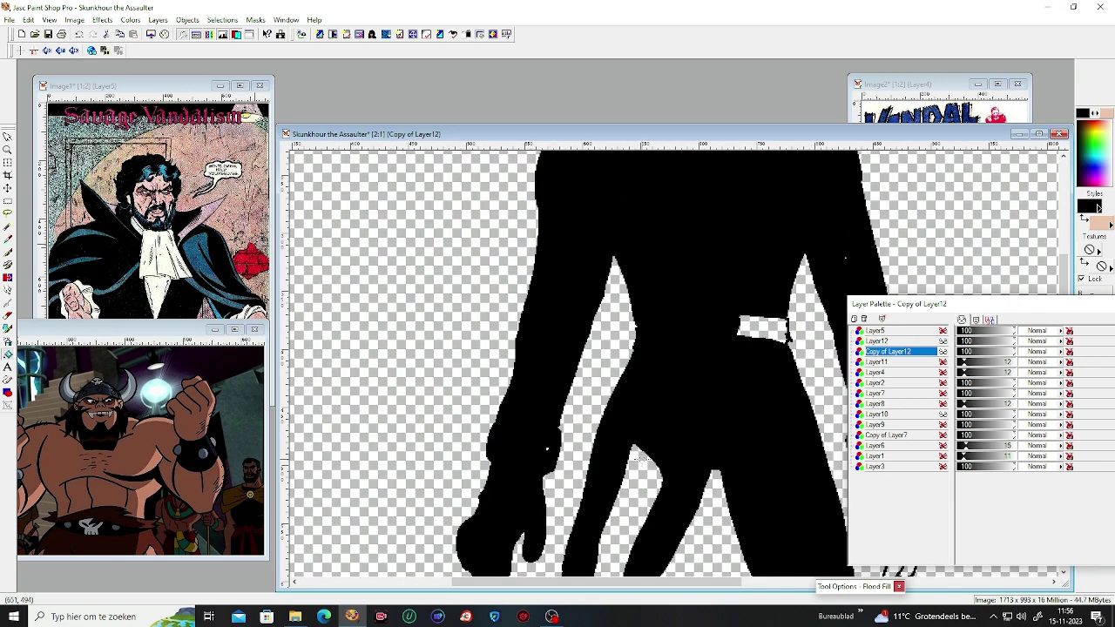
Step: Flood-fill the figure's right shoe, its ankle cuff and the open stripe on that thigh with black
scroll(639, 457, "down", 2)
left_click(451, 425)
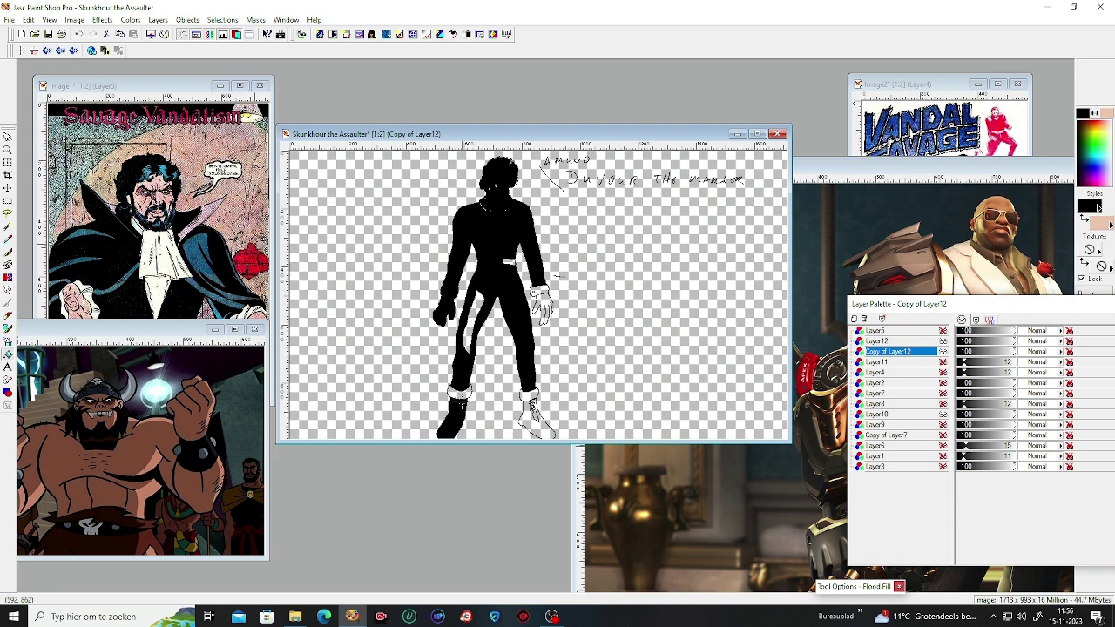
left_click(461, 392)
left_click(469, 337)
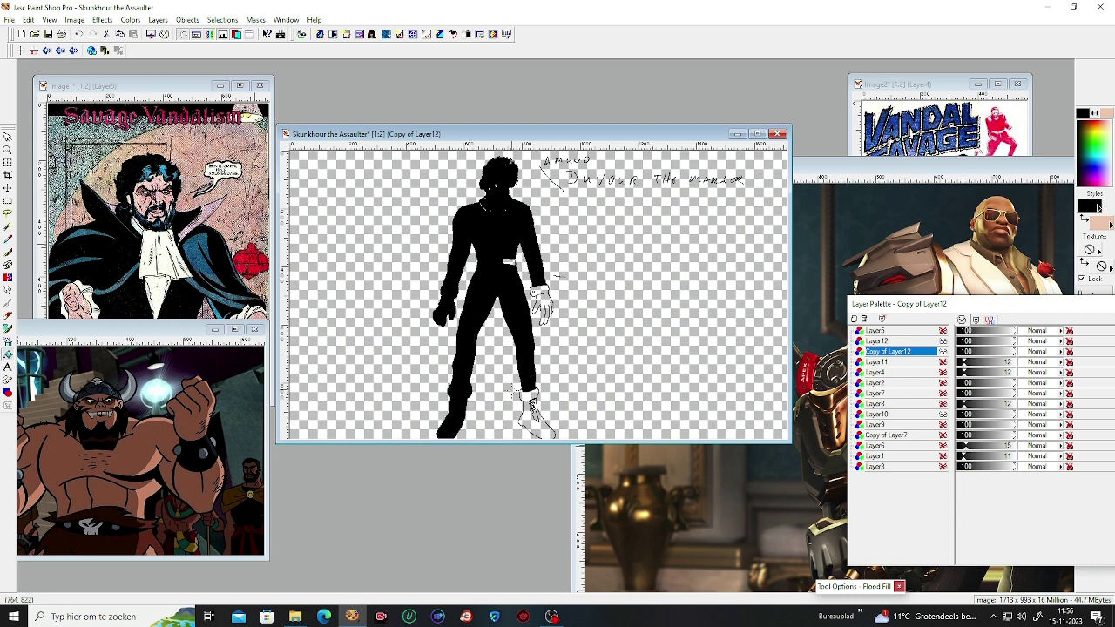
Step: Flood-fill the figure's left ankle cuff and shoe with black, including the tongue and the gaps between the laces
left_click(528, 394)
left_click(528, 408)
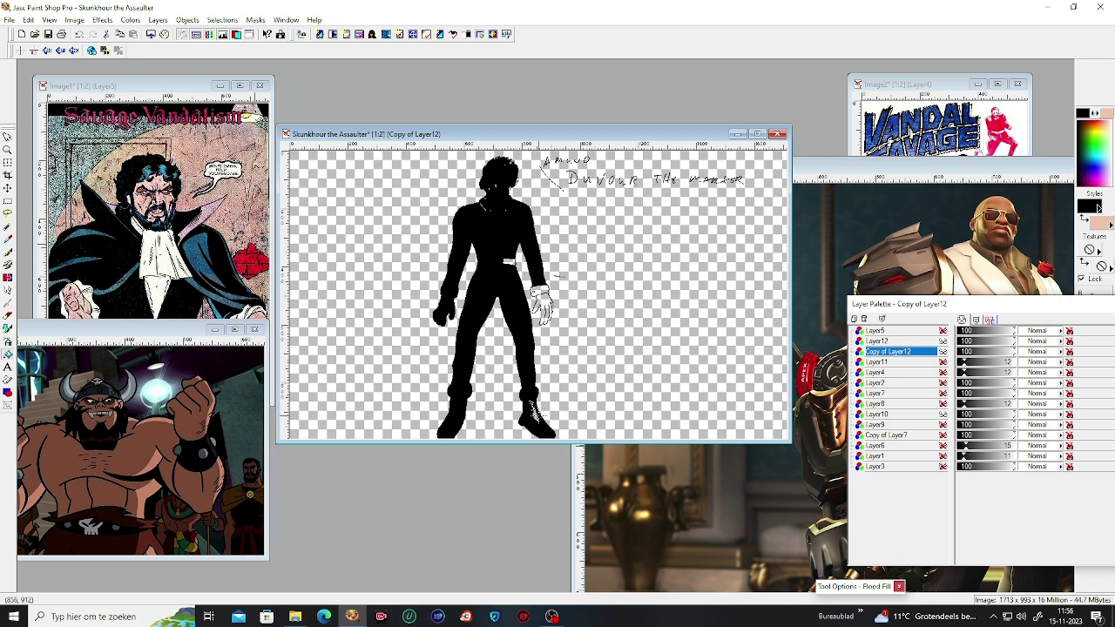
scroll(556, 276, "up", 2)
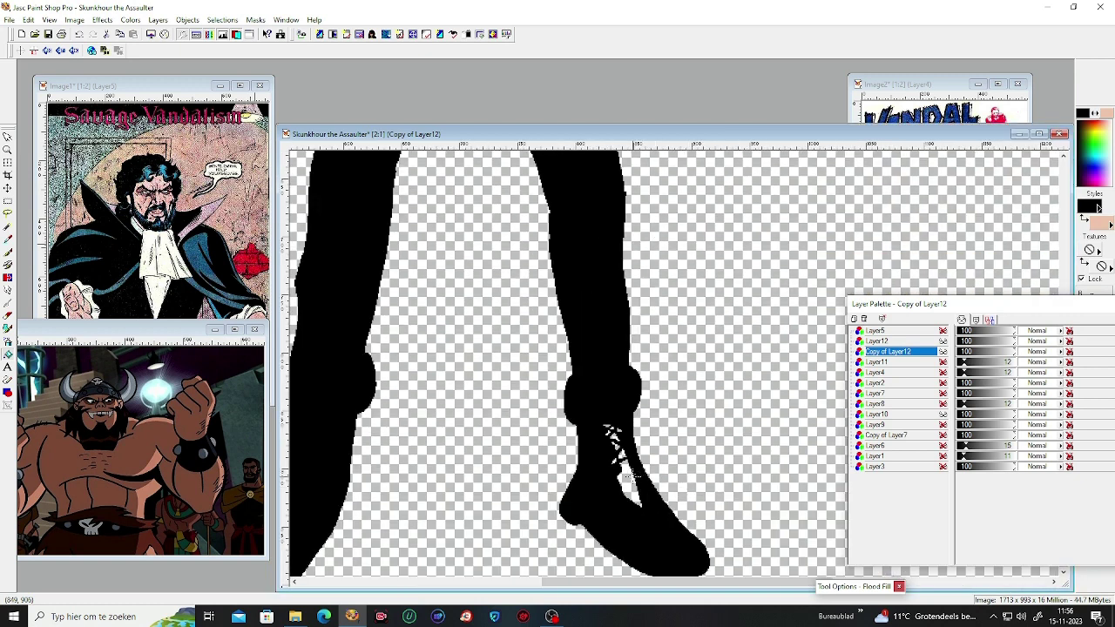
left_click(629, 478)
left_click(622, 453)
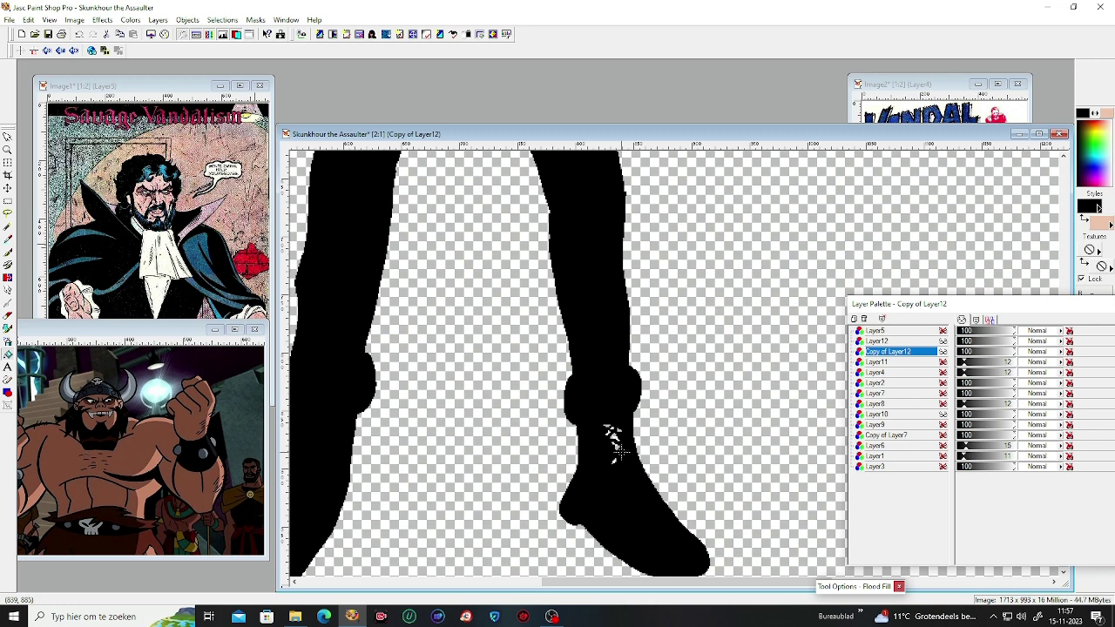
left_click(618, 447)
left_click(615, 437)
Step: Flood-fill the remaining belt segment and the figure's left shirt cuff and hand with black
scroll(596, 236, "up", 1)
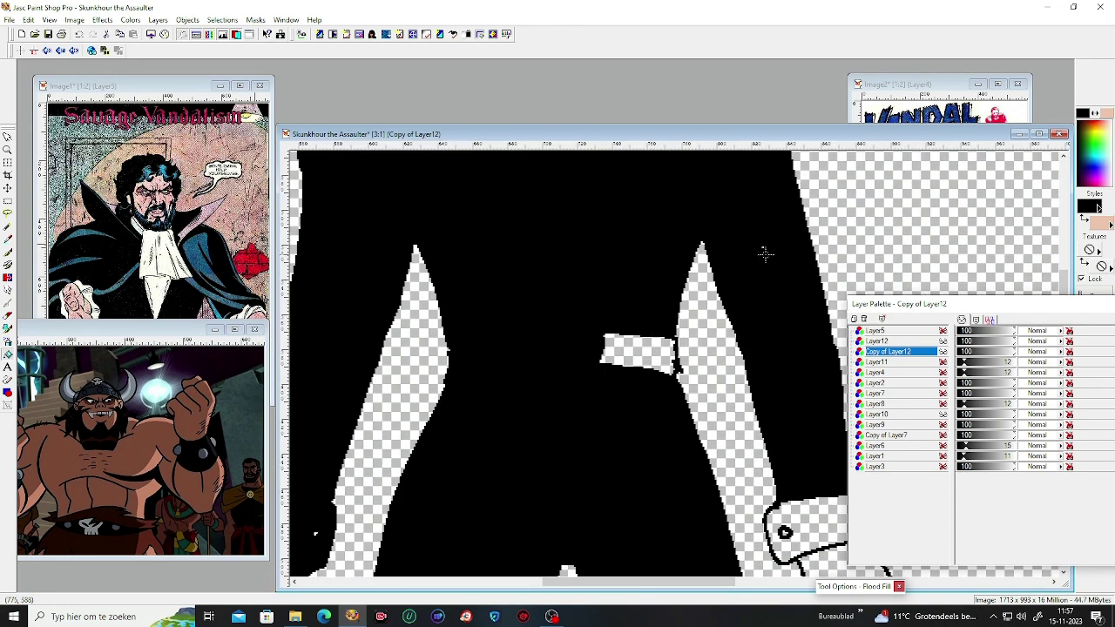
left_click(660, 341)
scroll(731, 394, "down", 1)
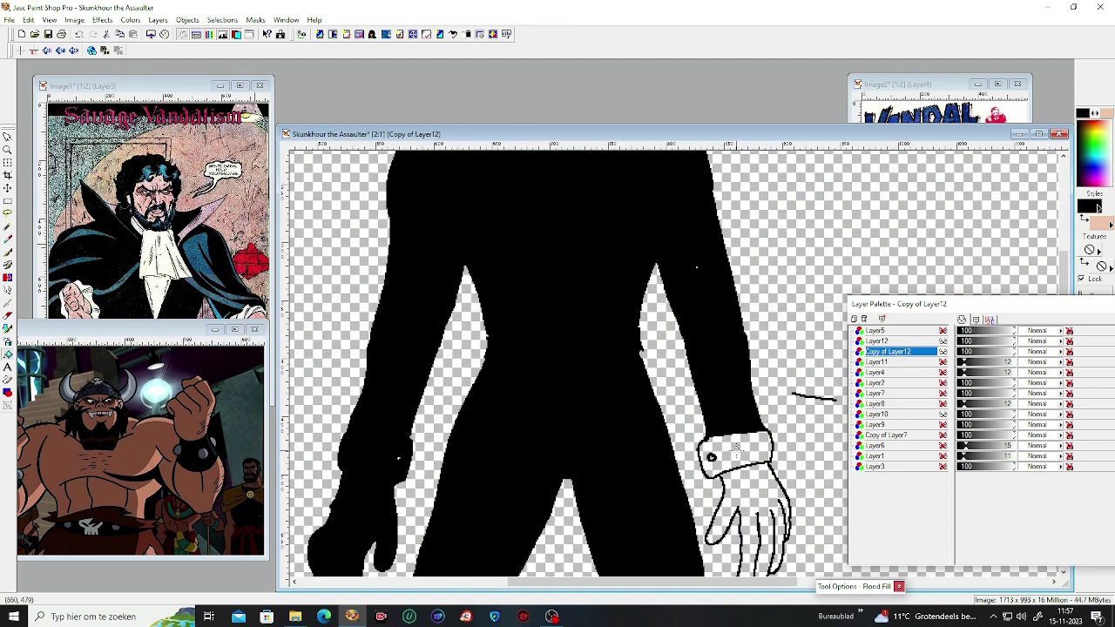
left_click(736, 448)
left_click(746, 487)
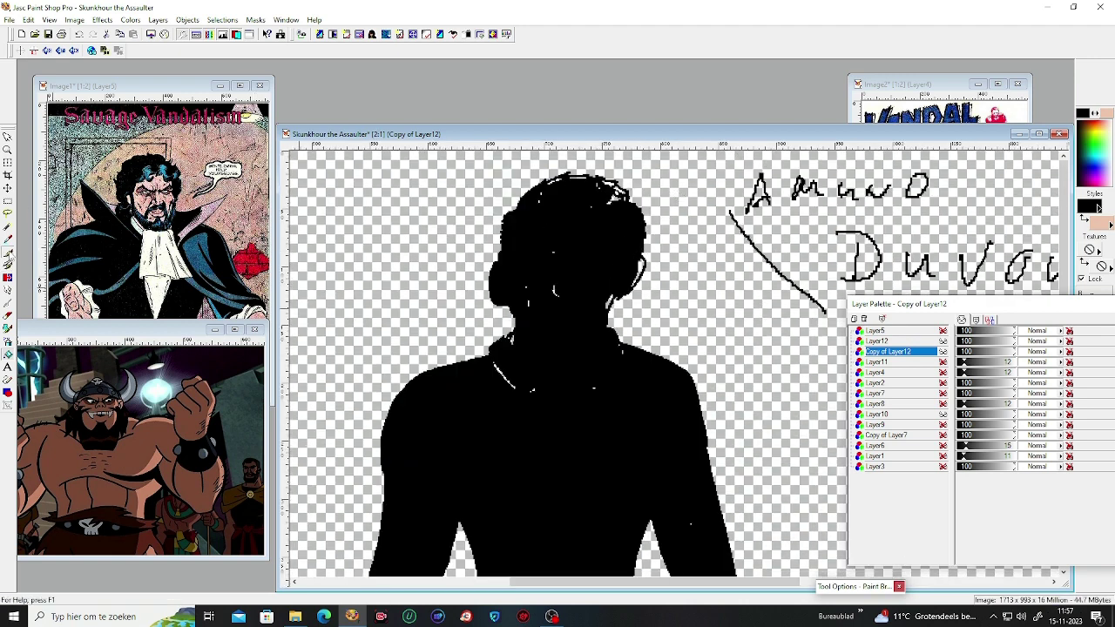
Step: Flood-fill the gap beside the figure's left ear with black and paint over the light gaps around the neck and collar
left_click(8, 252)
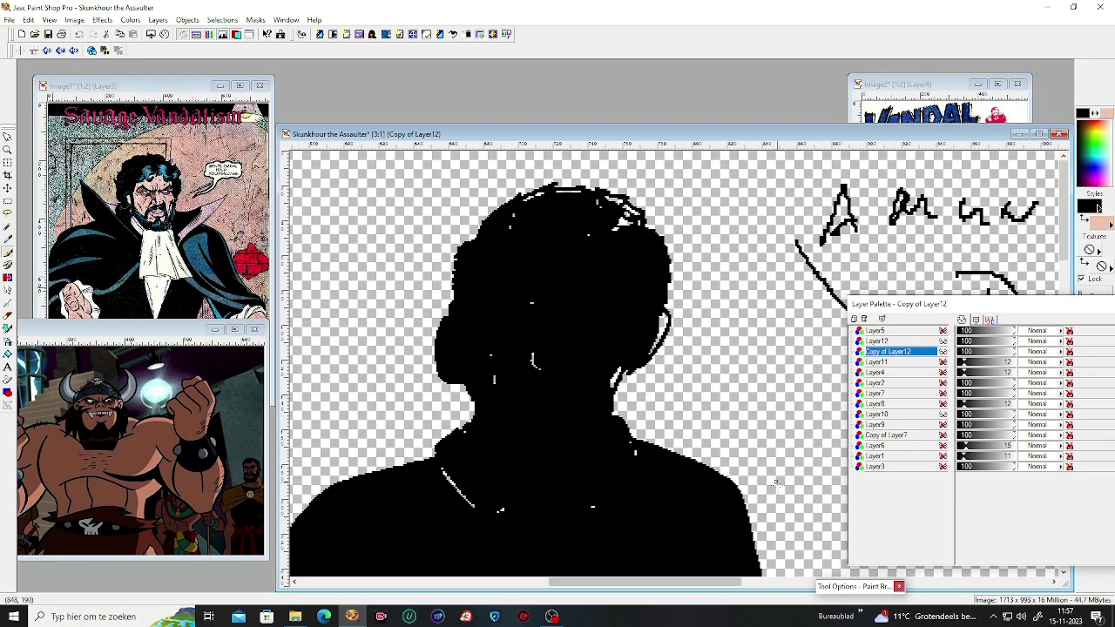
key("f")
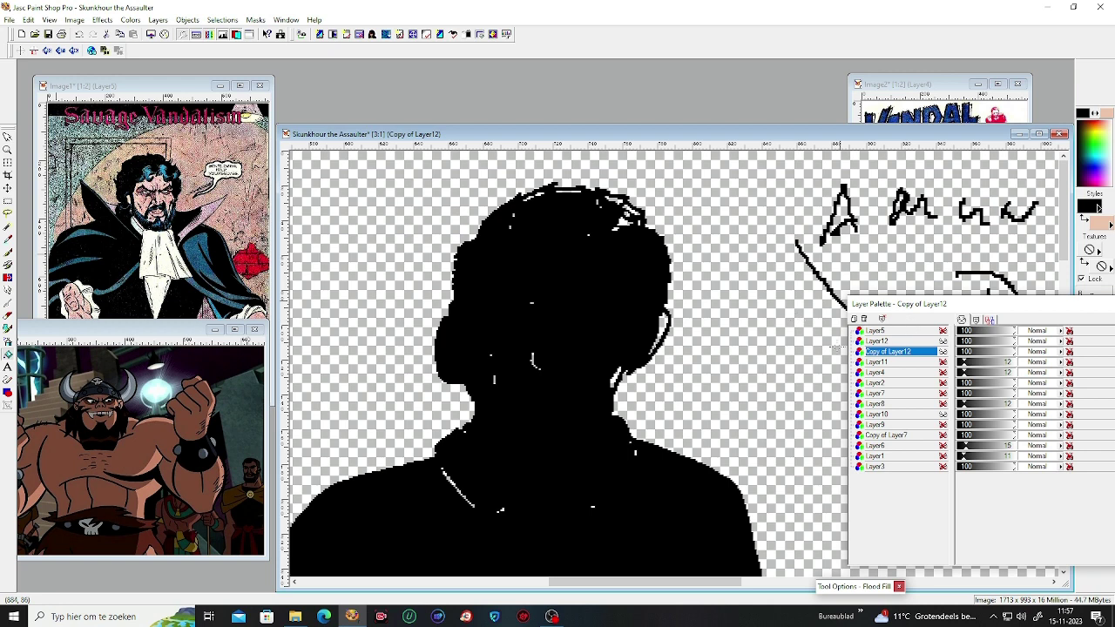
left_click(662, 320)
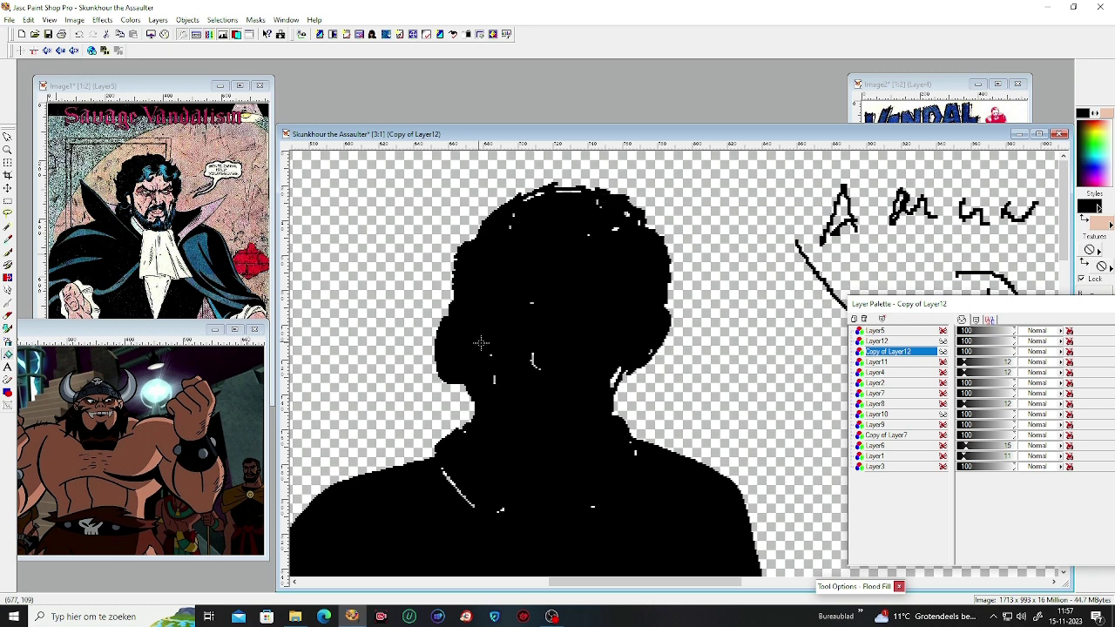
left_click(7, 255)
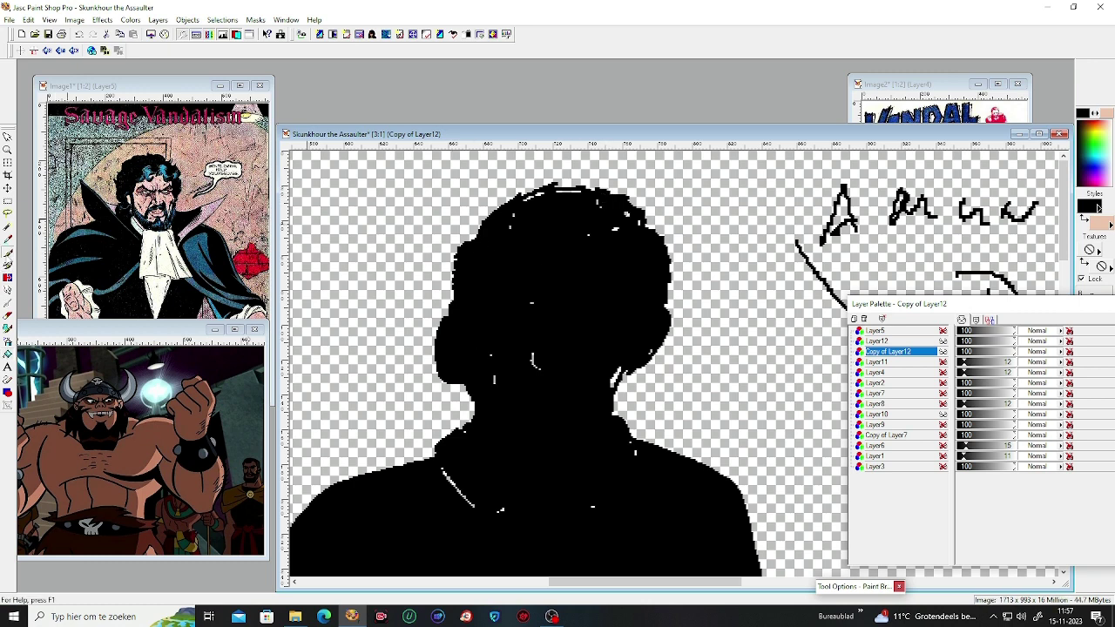
mouse_move(453, 494)
left_mouse_down()
mouse_move(443, 469)
mouse_move(478, 513)
mouse_move(468, 491)
mouse_move(518, 530)
mouse_move(472, 456)
left_mouse_up()
left_click_drag(585, 521, 599, 526)
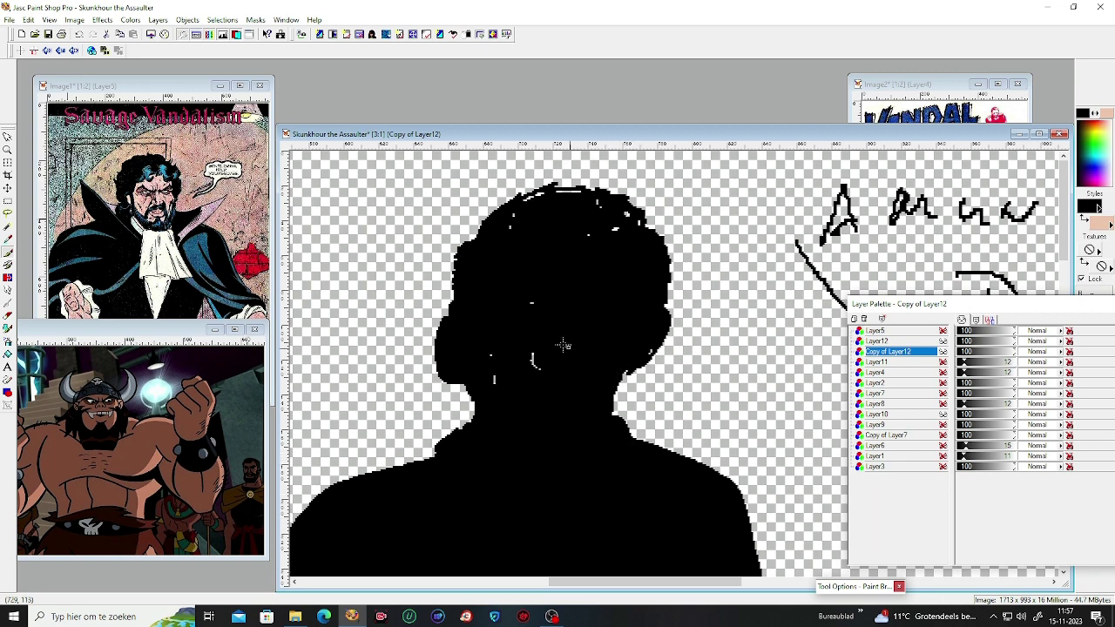
Step: Paint the remaining light specks on the face and in the hair black
left_click(533, 360)
left_click(495, 379)
left_click(521, 203)
mouse_move(549, 188)
left_mouse_down()
mouse_move(611, 205)
mouse_move(577, 255)
mouse_move(624, 224)
left_mouse_up()
Step: Paint over the remaining light specks on the left sleeve, both cuffs and the laces of the left shoe with black
scroll(662, 347, "down", 10)
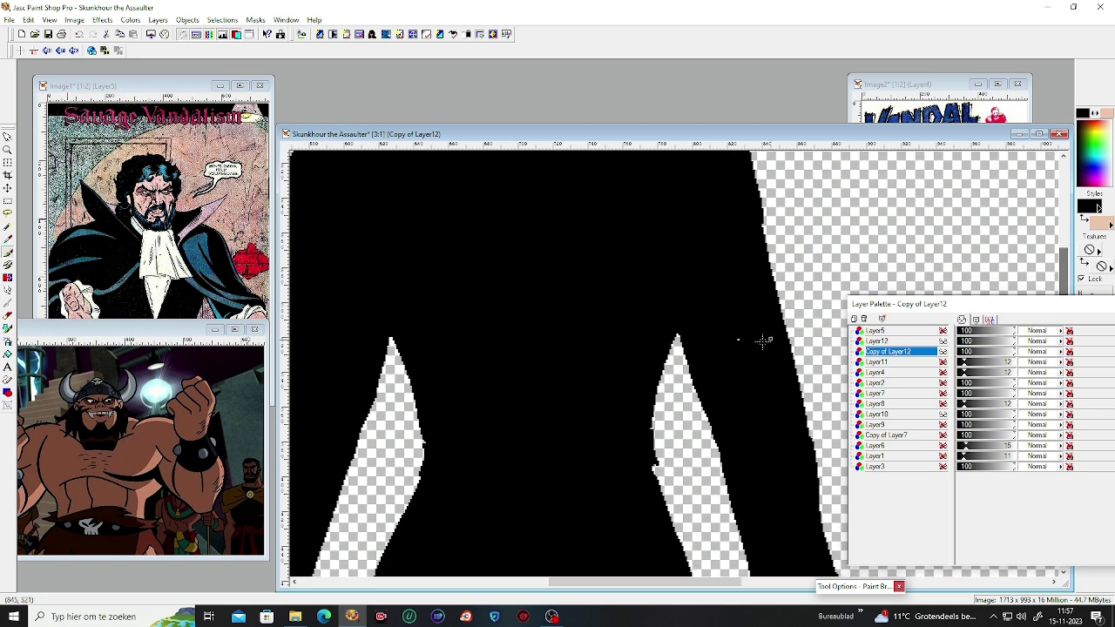
scroll(761, 349, "down", 5)
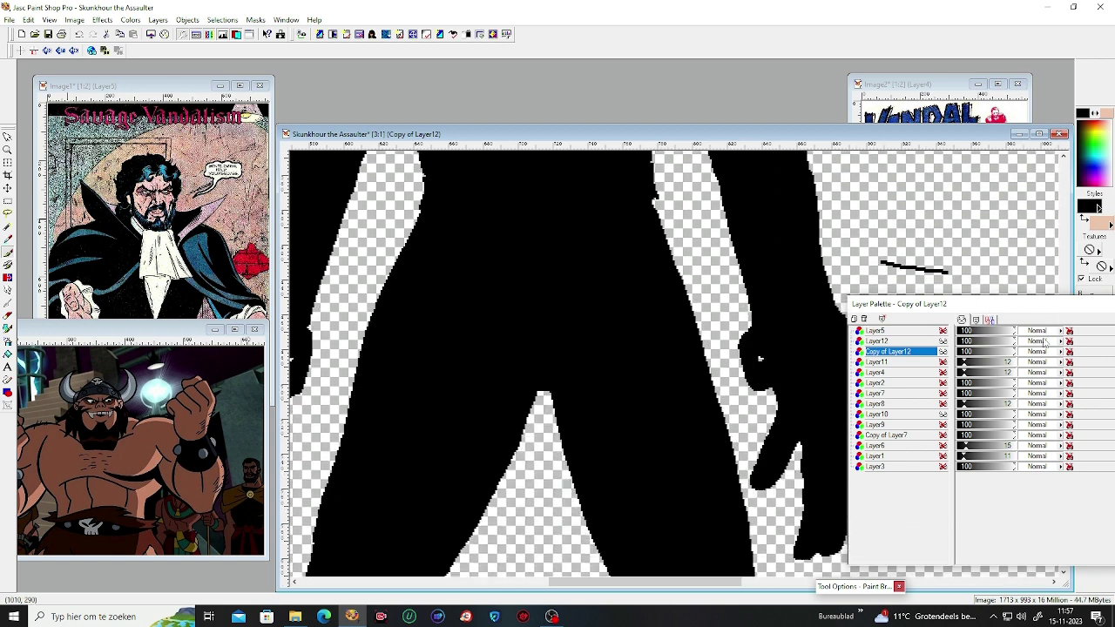
scroll(760, 358, "down", 3)
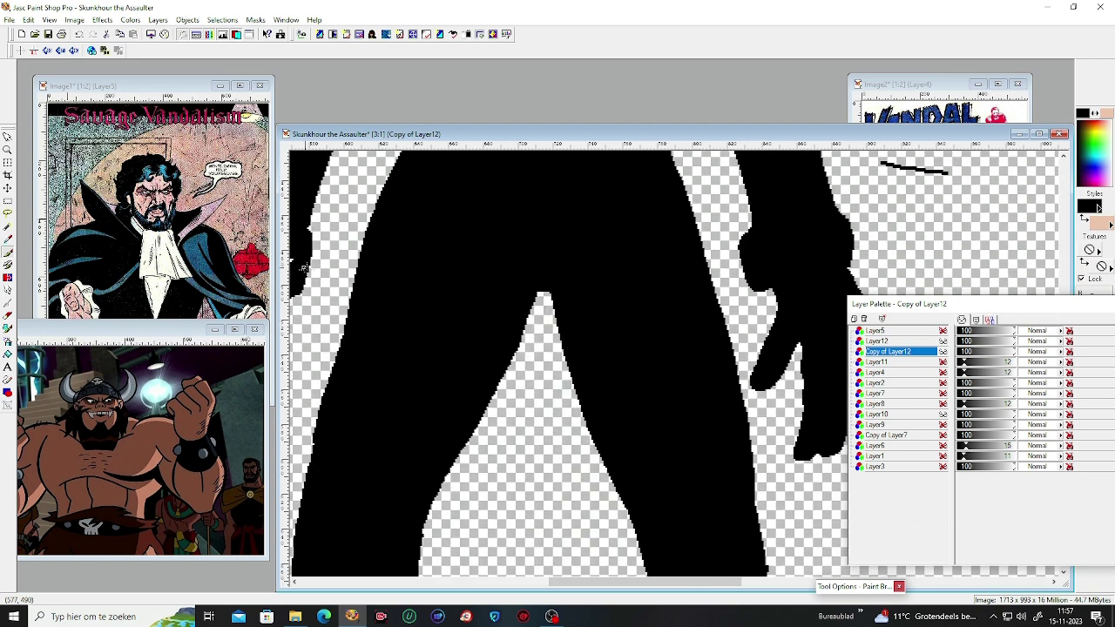
left_click_drag(608, 581, 561, 581)
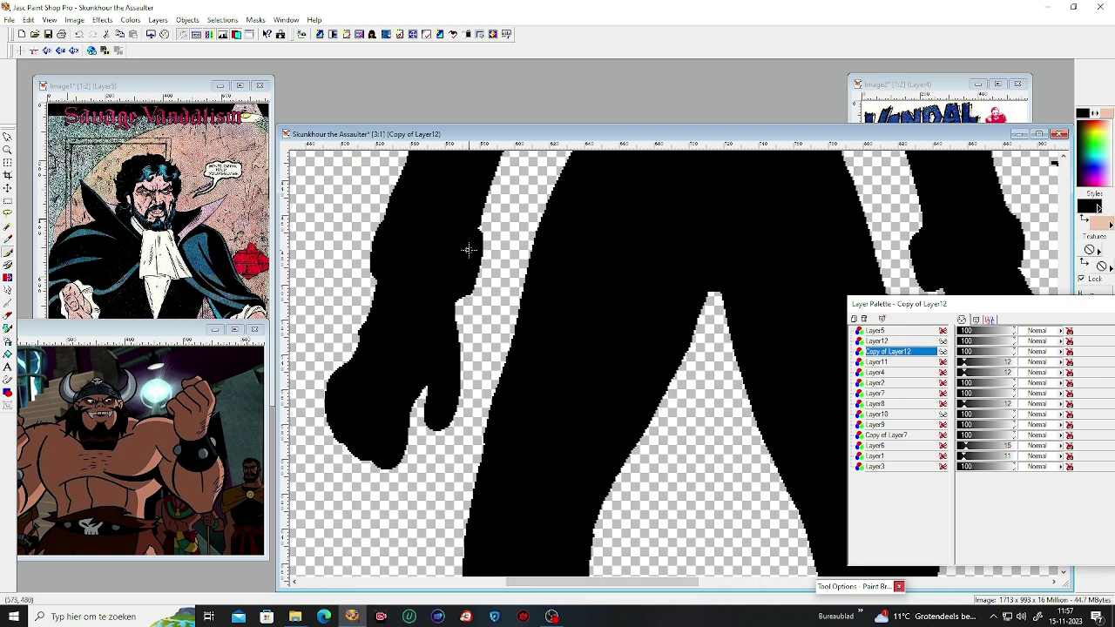
scroll(467, 250, "down", 3)
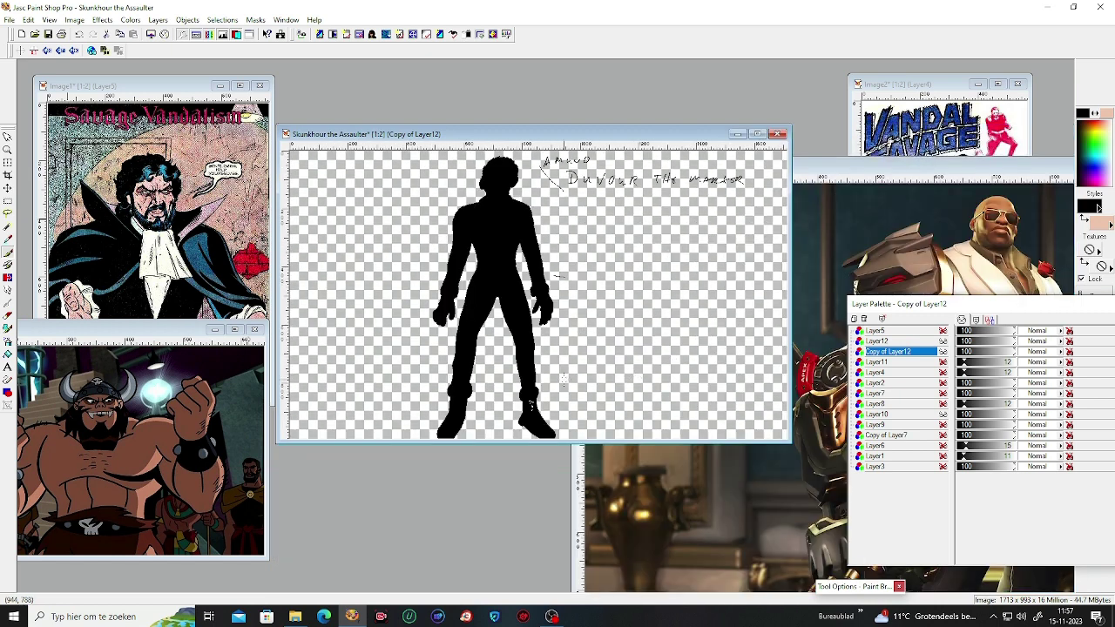
scroll(644, 358, "up", 1)
scroll(642, 523, "up", 2)
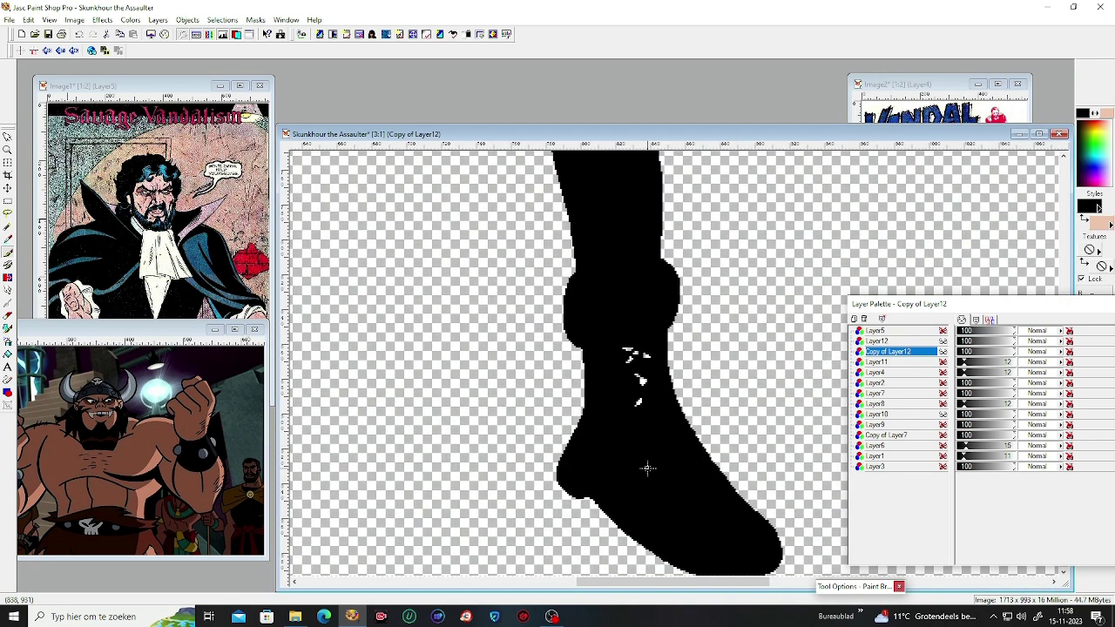
mouse_move(640, 367)
left_mouse_down()
mouse_move(627, 341)
mouse_move(623, 380)
mouse_move(635, 391)
mouse_move(638, 364)
mouse_move(645, 404)
mouse_move(650, 343)
left_mouse_up()
scroll(618, 296, "down", 4)
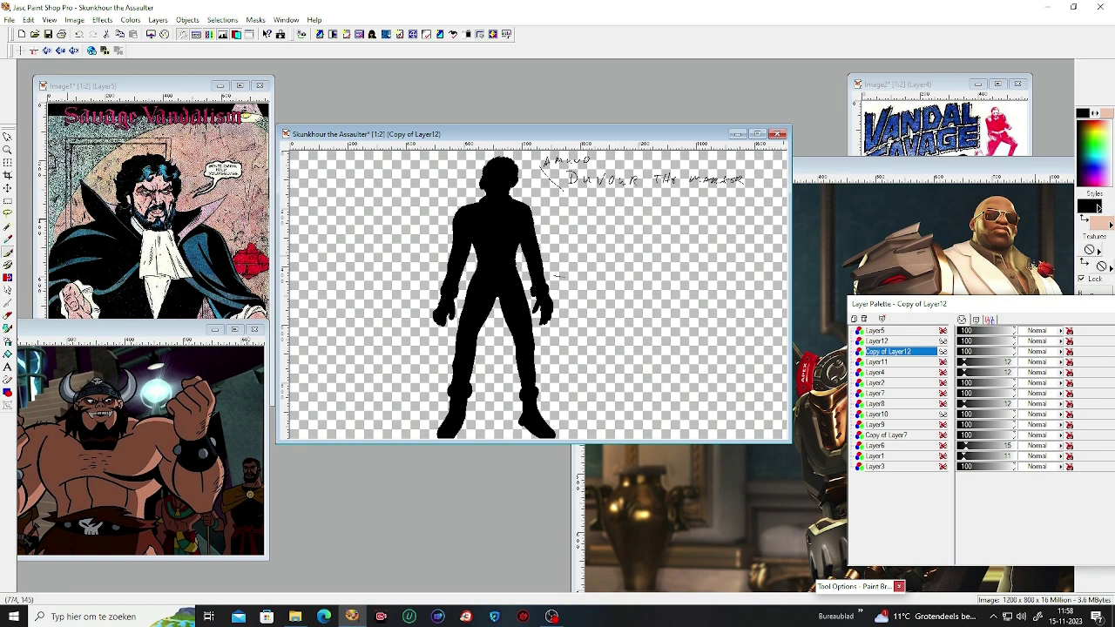
Step: Replace the silhouette's black with the skin tone using Color Replacer, and set up Flood Fill with the dark mauve custom colour
left_click(8, 277)
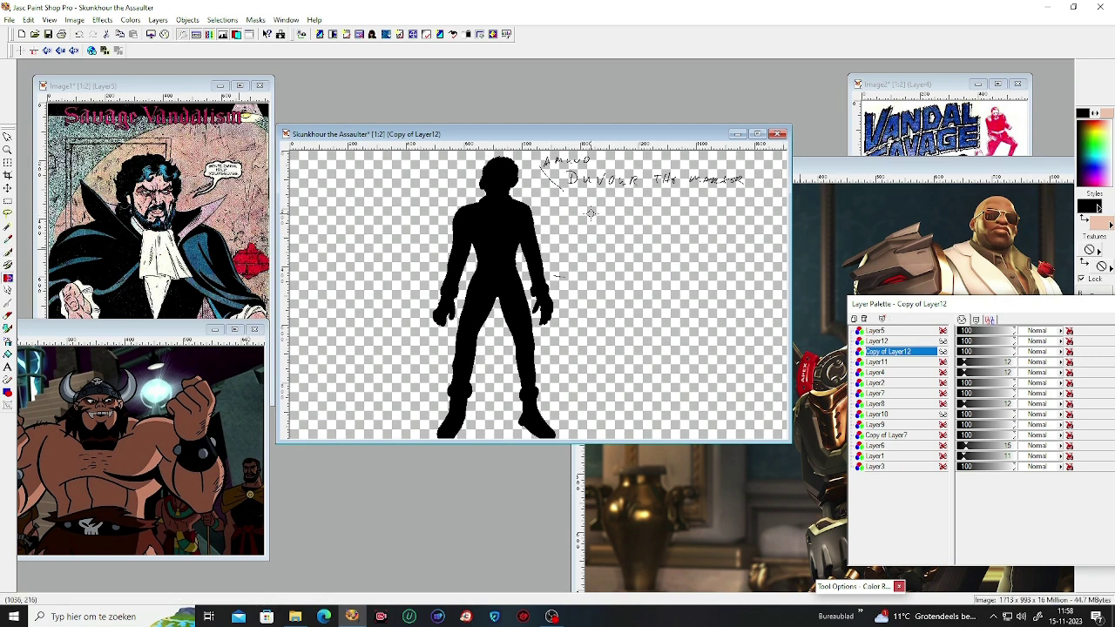
double_click(536, 223)
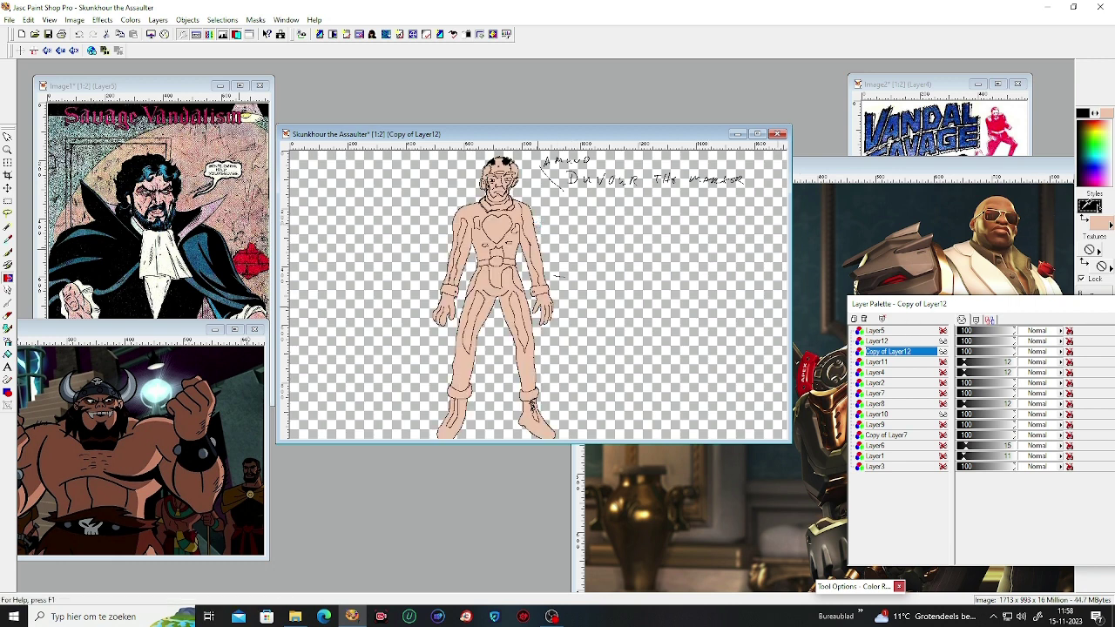
left_click(1089, 206)
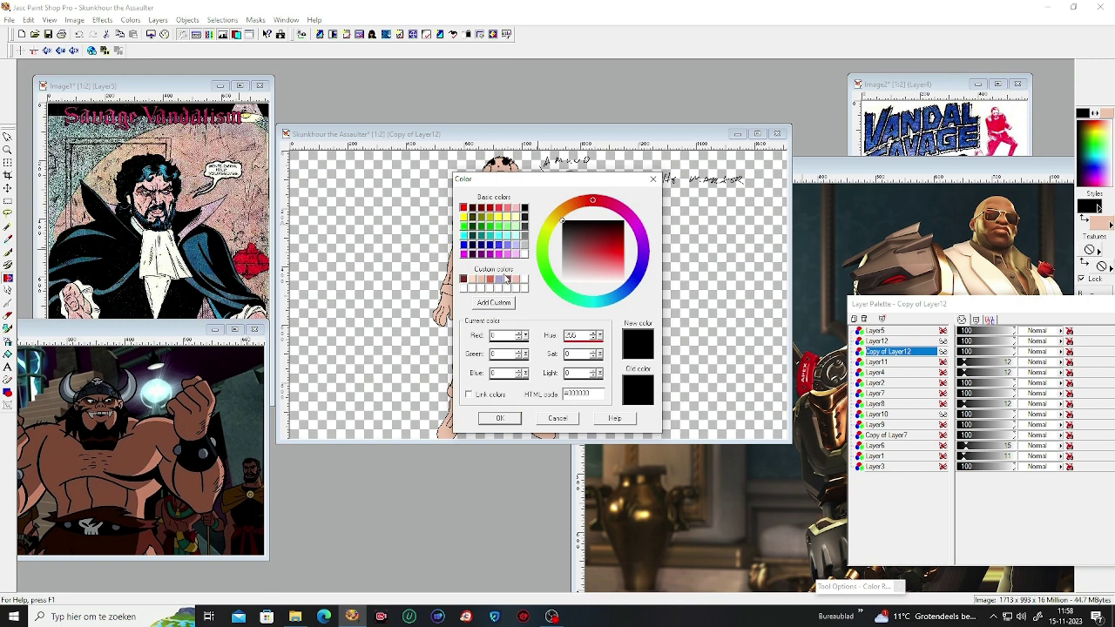
left_click(507, 279)
left_click(514, 418)
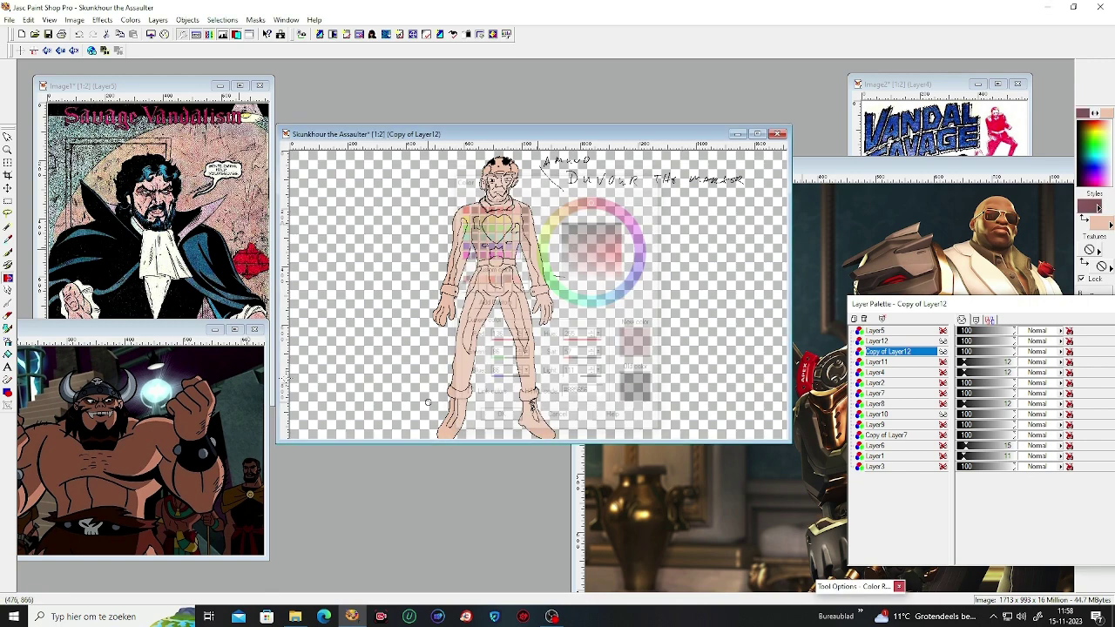
key("f")
key("KP_Add")
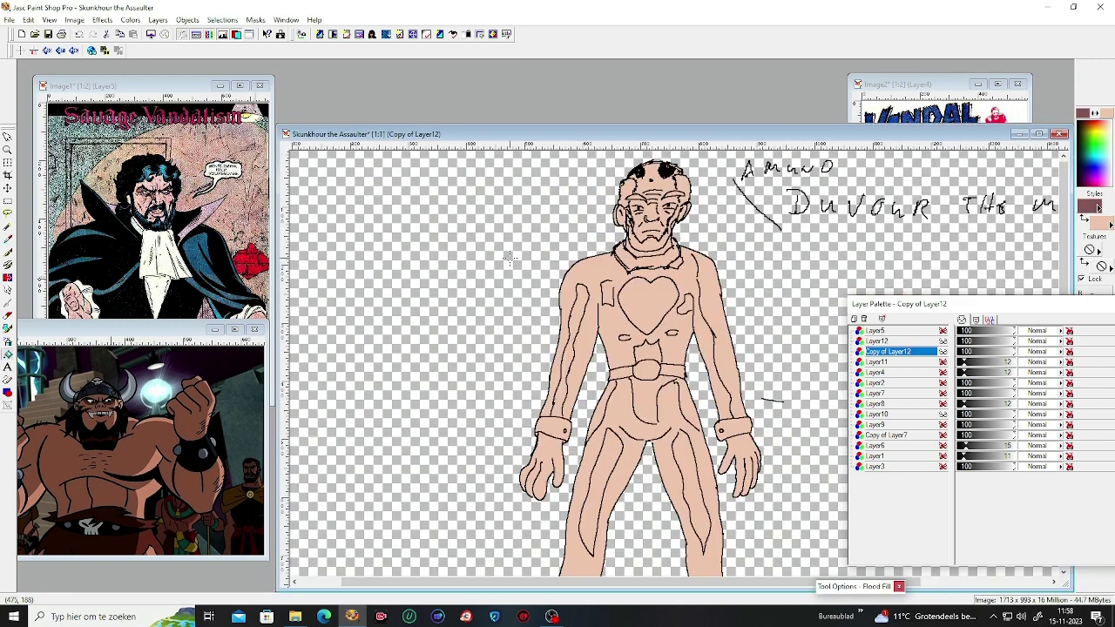
left_click(621, 315)
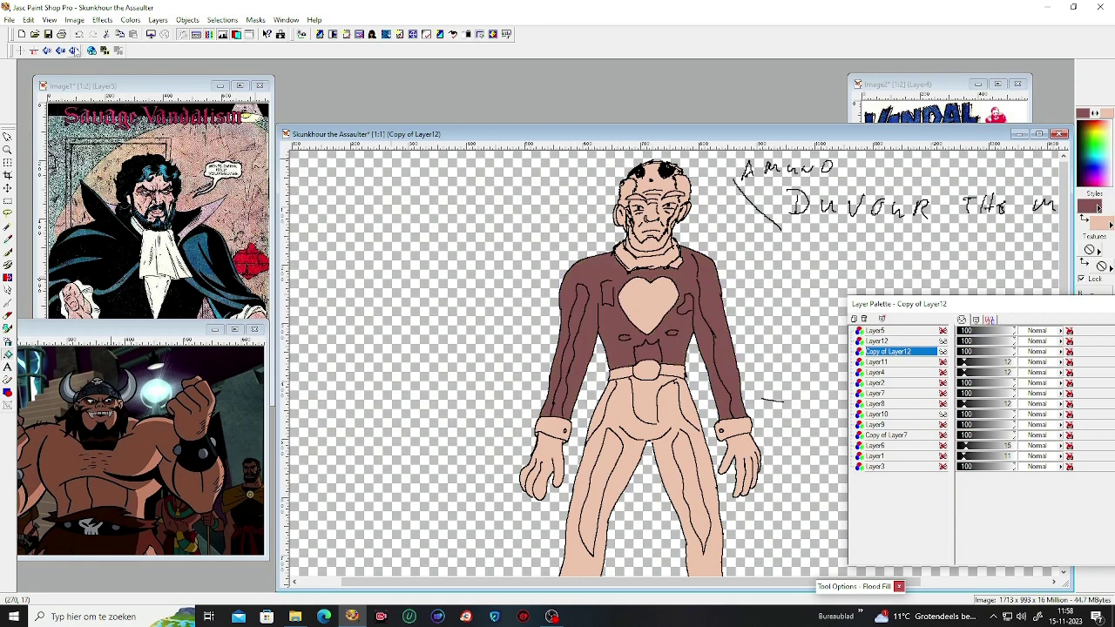
left_click(78, 34)
left_click(92, 34)
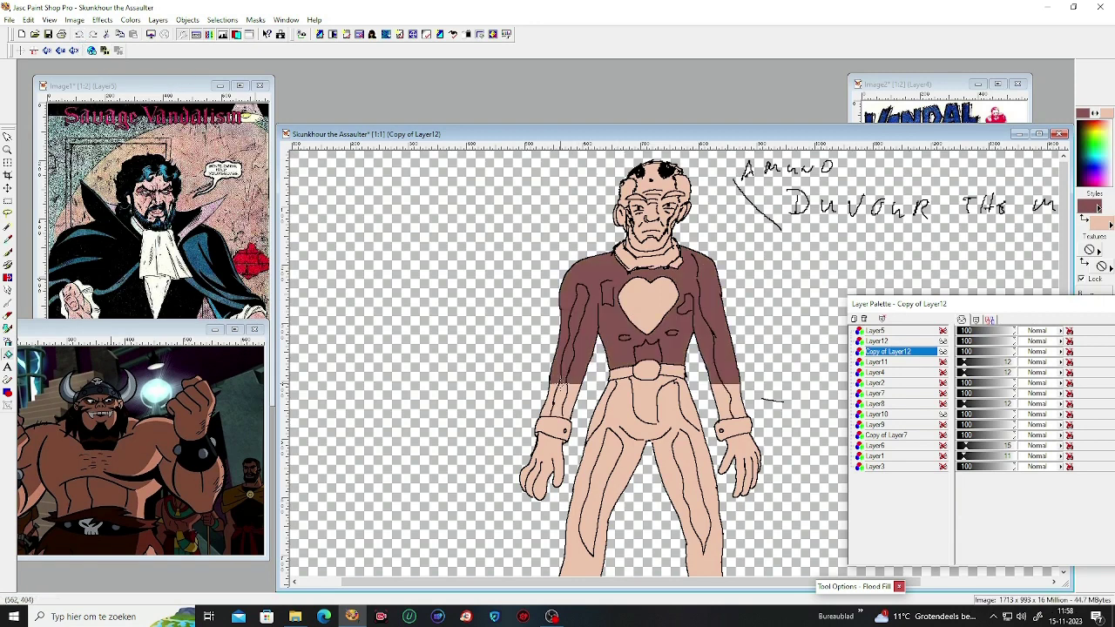
left_click(78, 34)
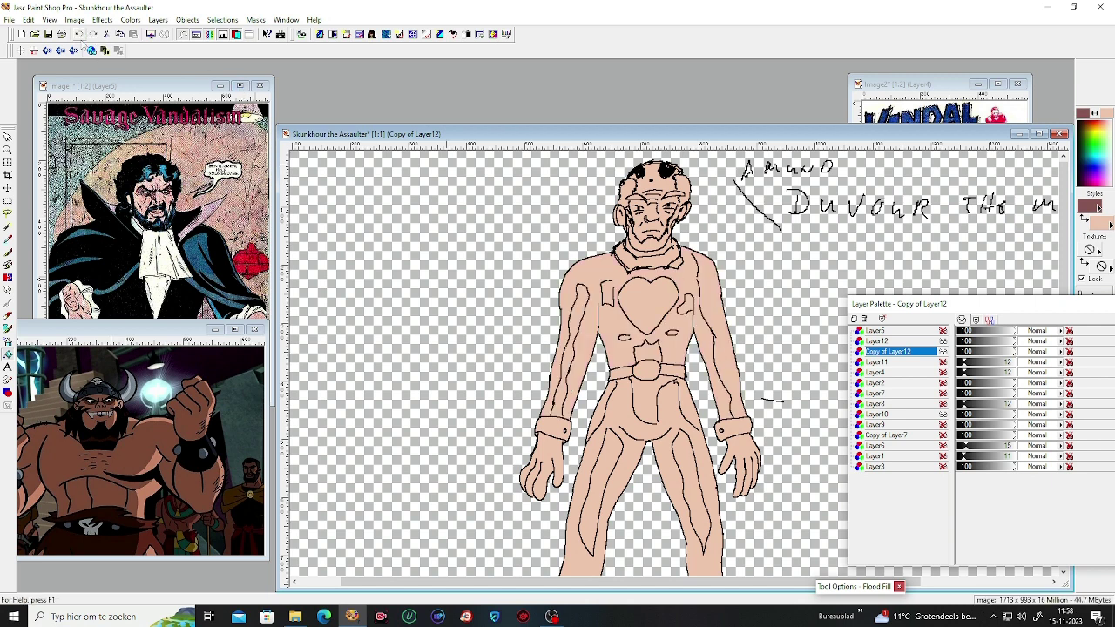
Step: Flood-fill the heart on the chest with dark mauve
left_click(79, 34)
key("KP_Add")
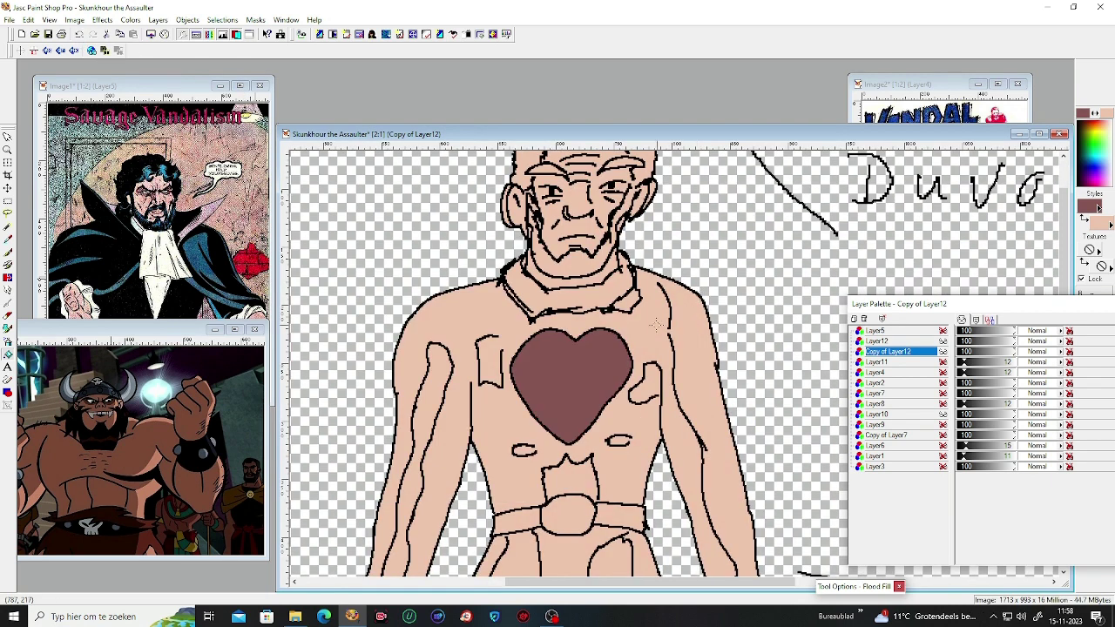
Step: Reduce the Color Replacer brush size and dab dark mauve over the open corner of the patch on the figure's right chest
left_click(9, 279)
left_click(480, 320)
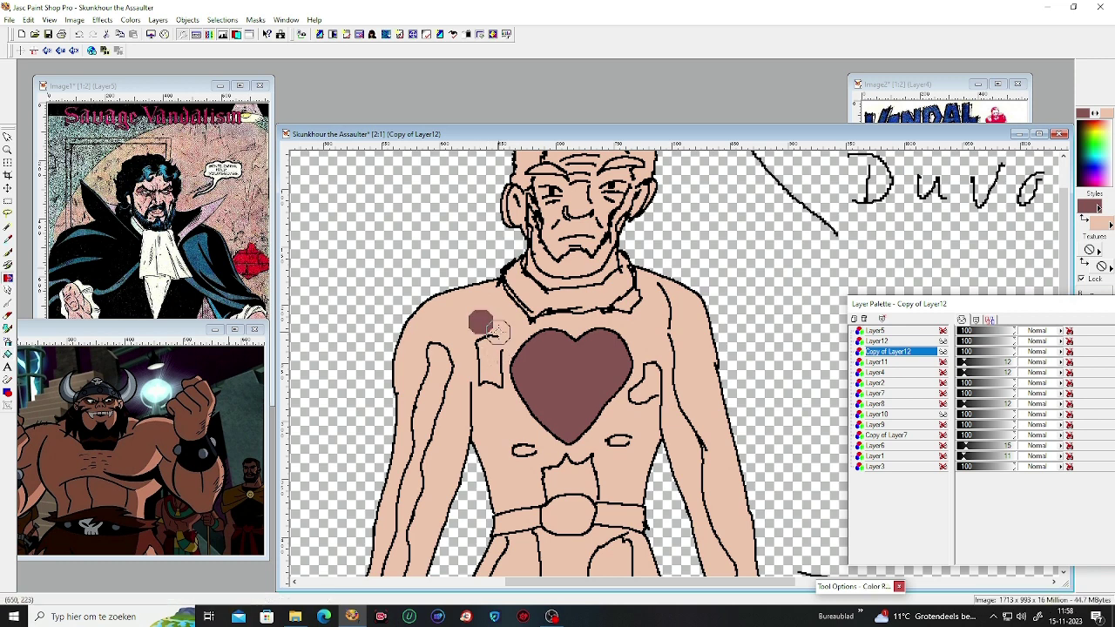
key("ctrl+z")
mouse_move(850, 587)
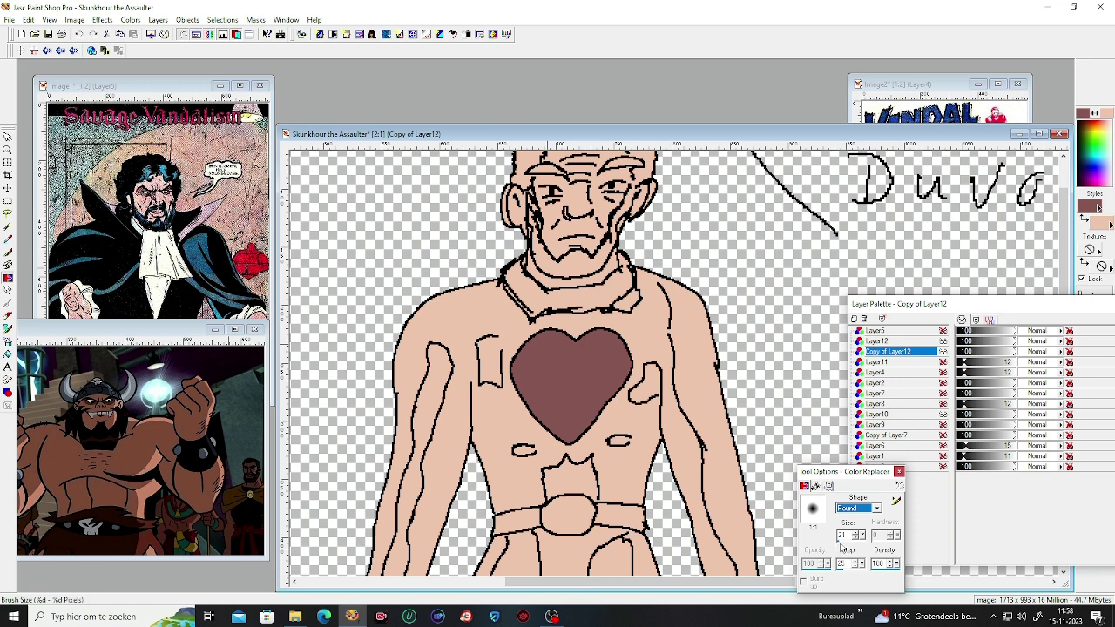
left_click_drag(862, 540, 802, 531)
left_click_drag(501, 342, 497, 348)
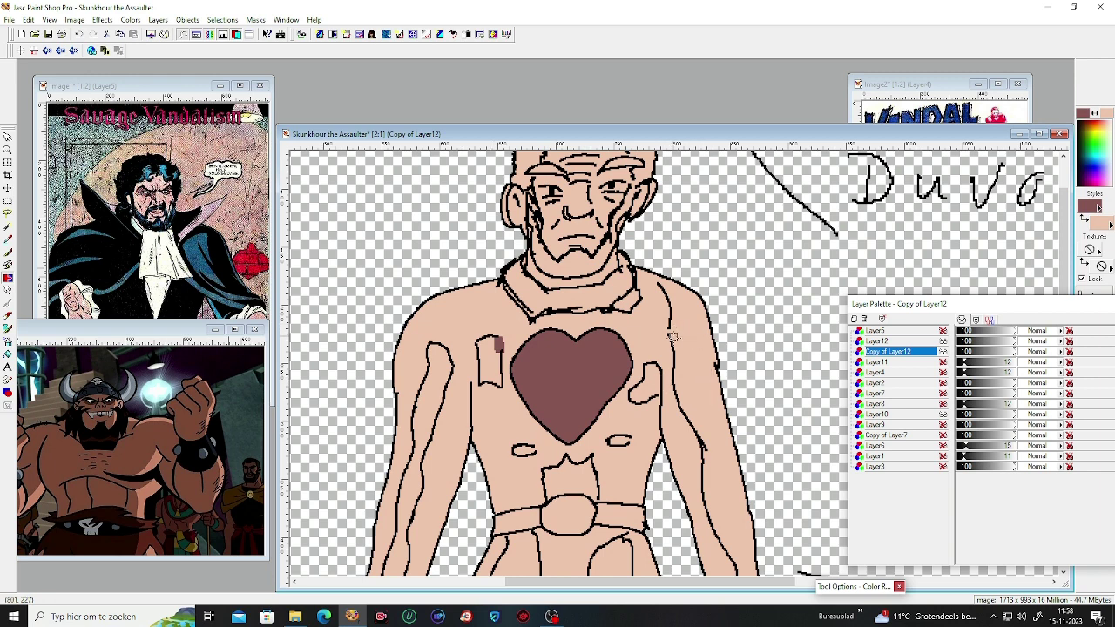
Step: Recolour a strip along the figure's left shoulder line, the inner collar band and the collar's left corner in dark mauve
left_click_drag(673, 340, 659, 281)
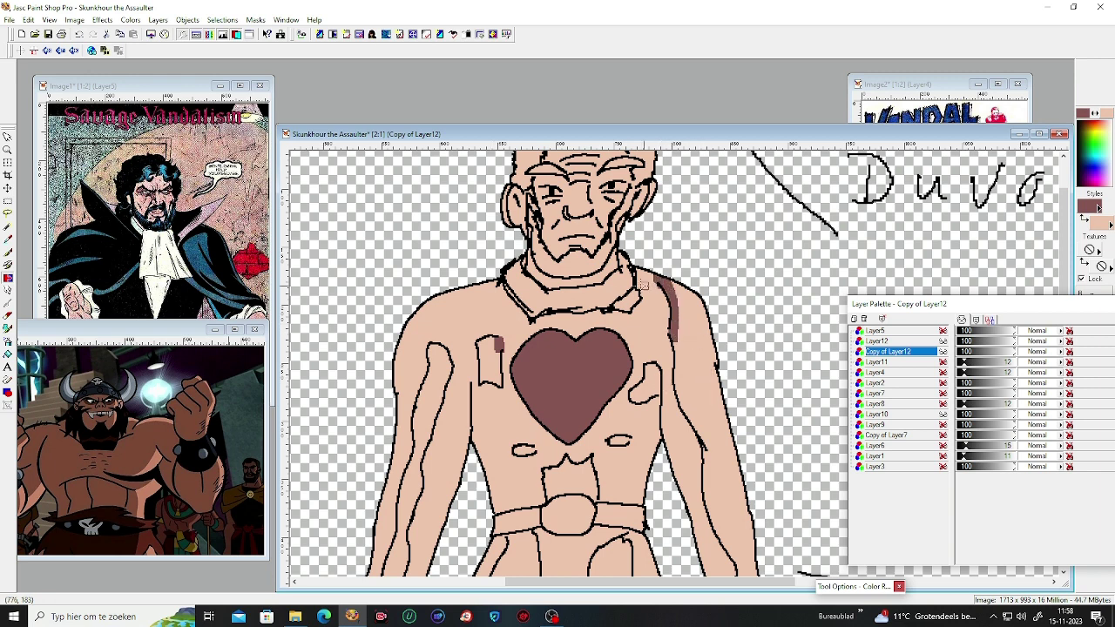
mouse_move(517, 268)
left_mouse_down()
mouse_move(534, 289)
mouse_move(610, 289)
mouse_move(623, 255)
left_mouse_up()
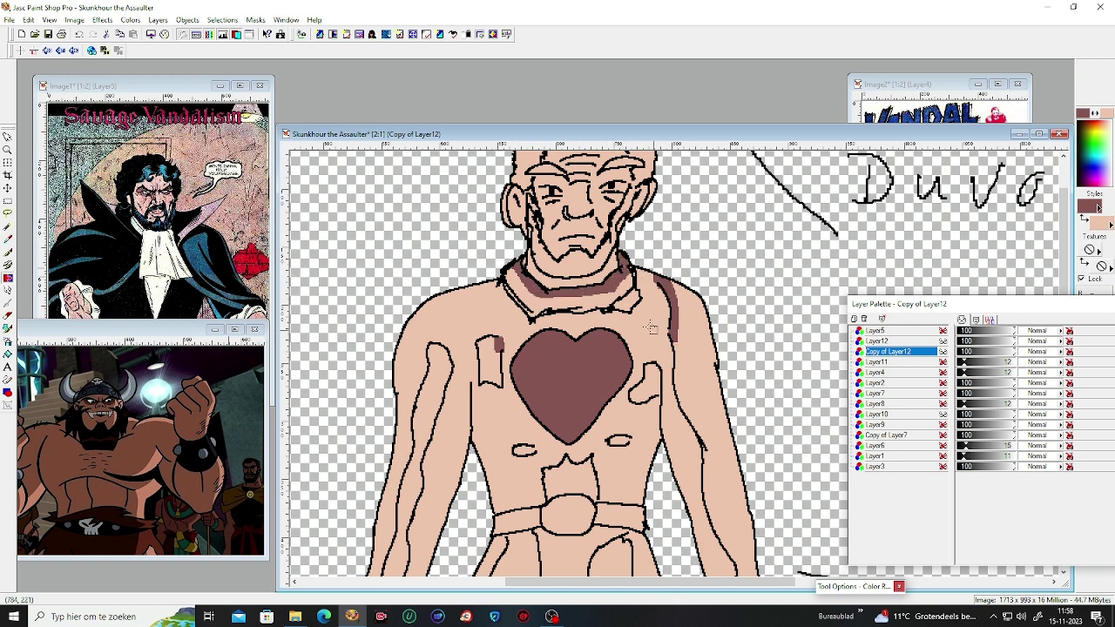
left_click_drag(618, 305, 638, 298)
Step: Close off the stripe on the figure's right sleeve and flood-fill it and the right chest patch with dark mauve
left_click_drag(1063, 284, 1050, 307)
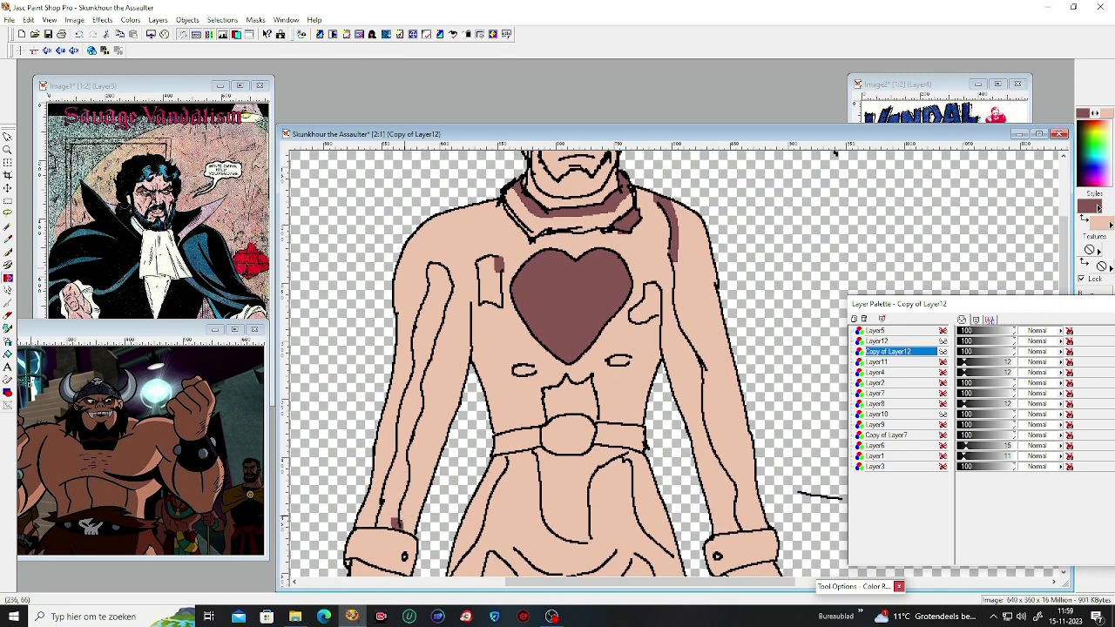
left_click(8, 277)
left_click(394, 498)
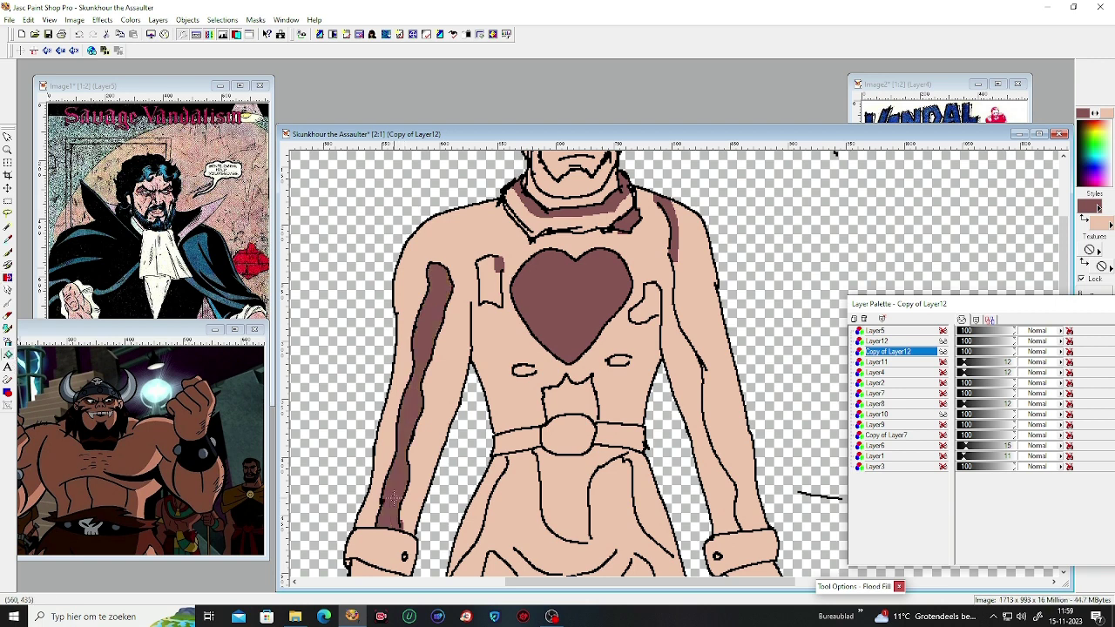
left_click(645, 309)
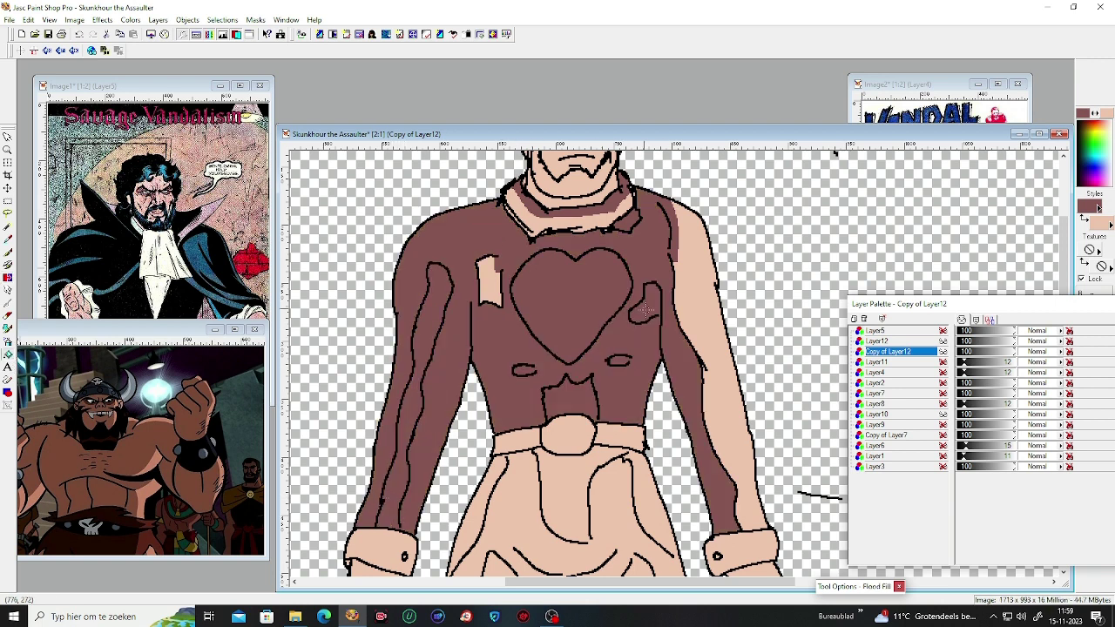
key("ctrl+z")
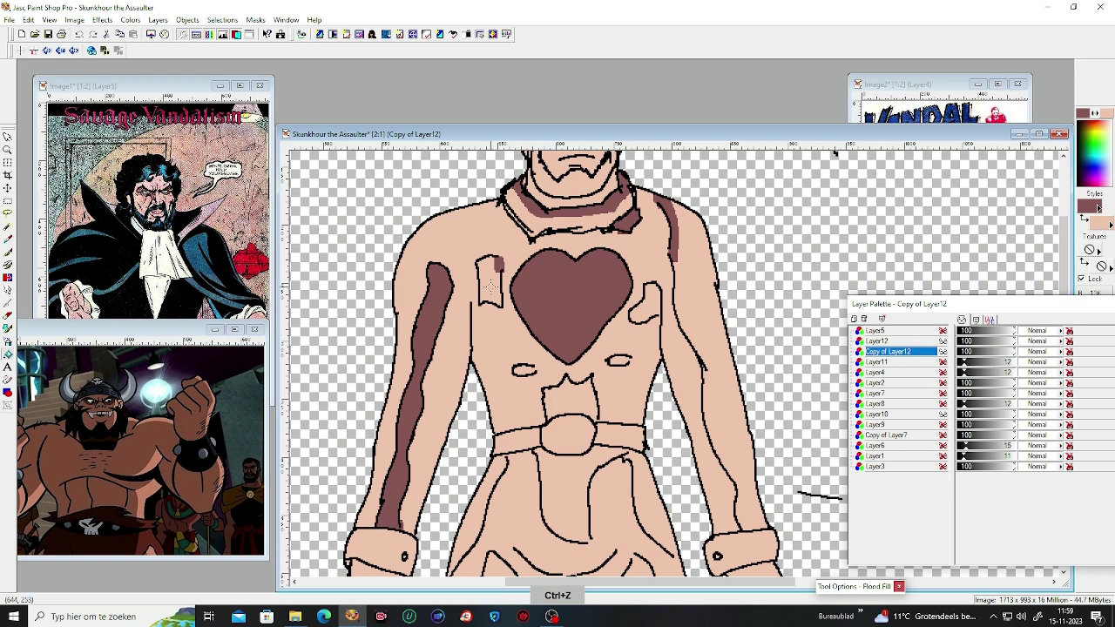
left_click(488, 284)
Step: Flood-fill the outer section of the figure's left sleeve with dark mauve
left_click(8, 251)
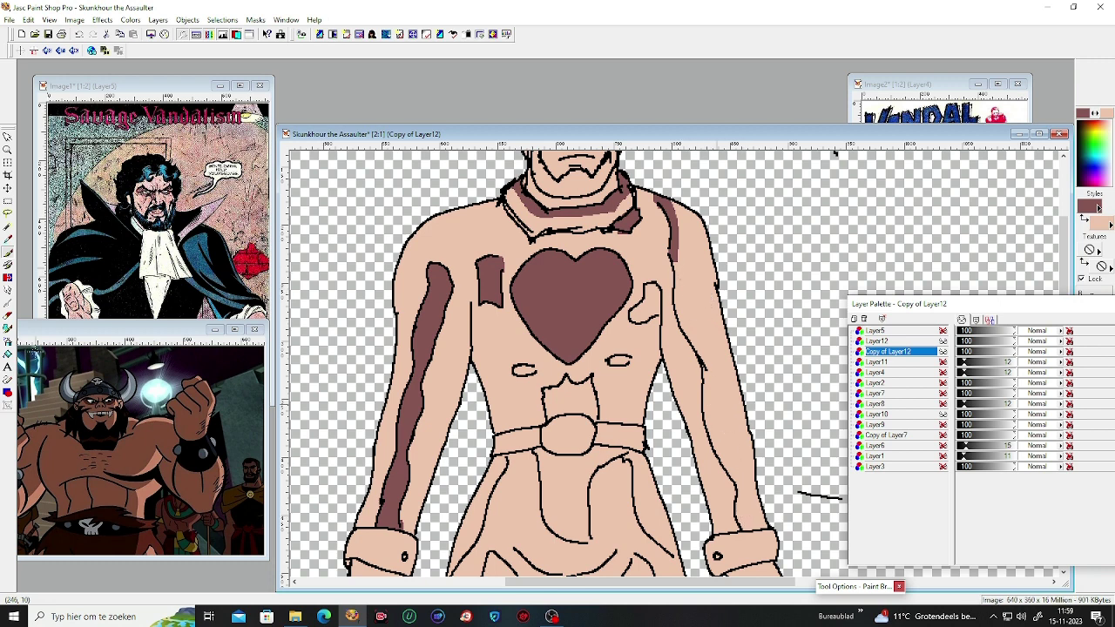
left_click(8, 354)
left_click(711, 348)
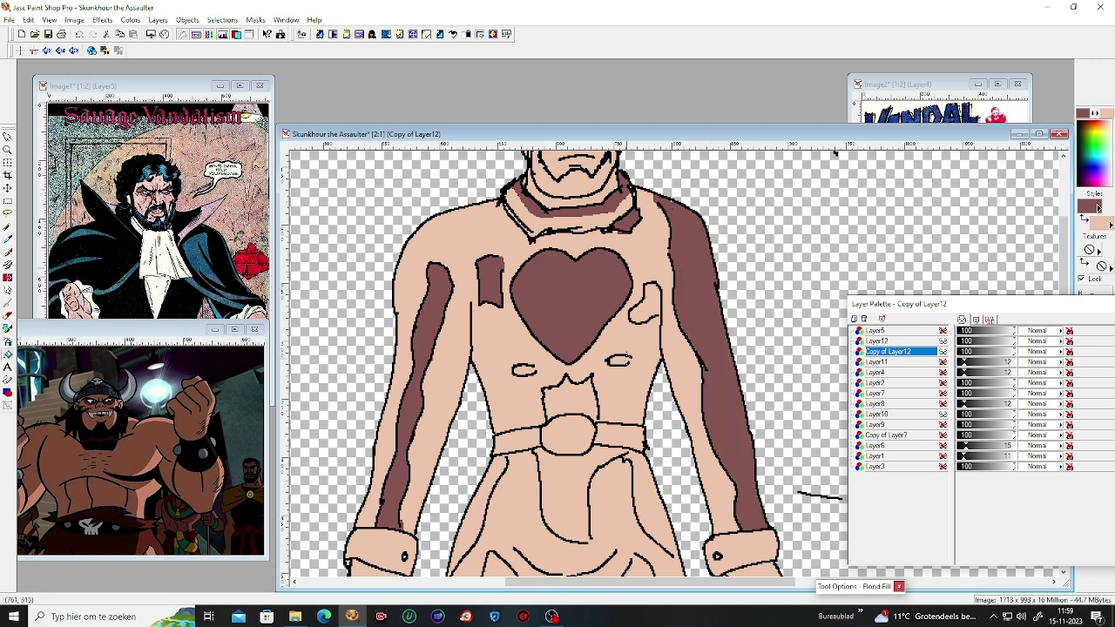
Step: Recolour the two small ovals below the heart dark mauve and dab the open edges of the left chest and belly shapes
left_click(8, 278)
left_click_drag(617, 356, 628, 359)
left_click_drag(657, 315, 655, 312)
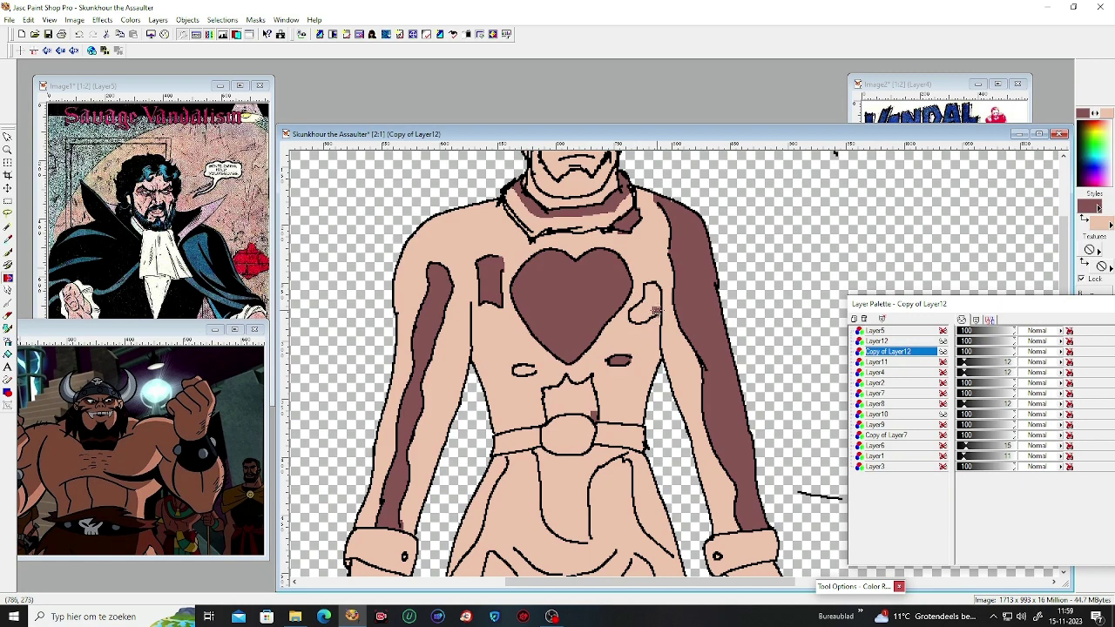
left_click_drag(520, 369, 542, 368)
Step: Close the gaps in the trouser shading outlines and flood-fill both hip sections and the central front section with dark mauve
left_click(503, 459)
left_click(586, 536)
left_click(670, 547)
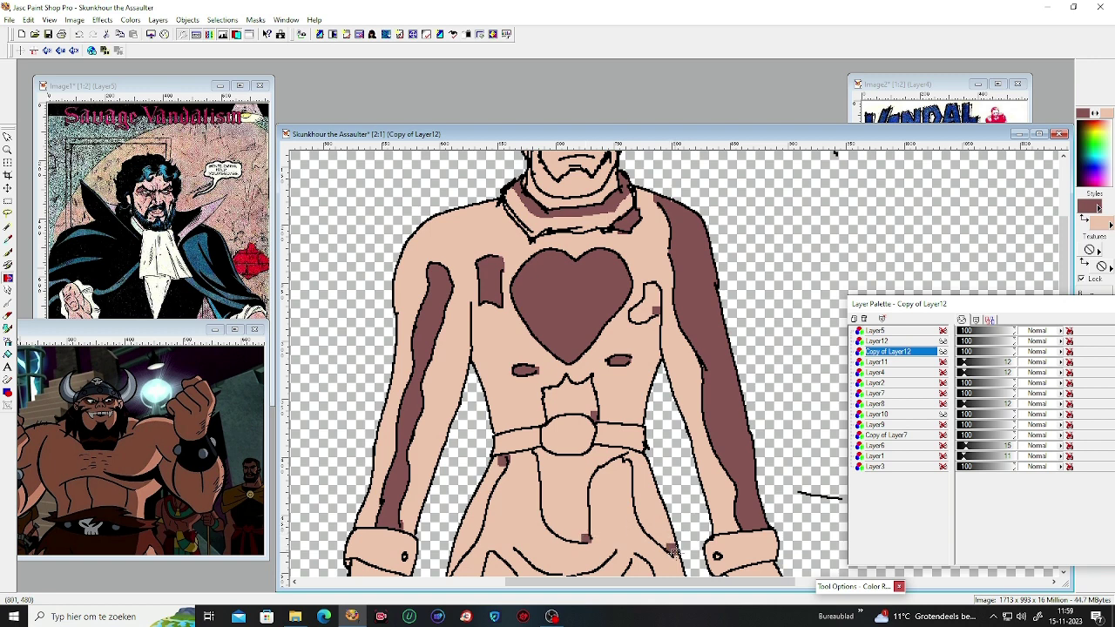
left_click(8, 354)
left_click(505, 484)
left_click(561, 488)
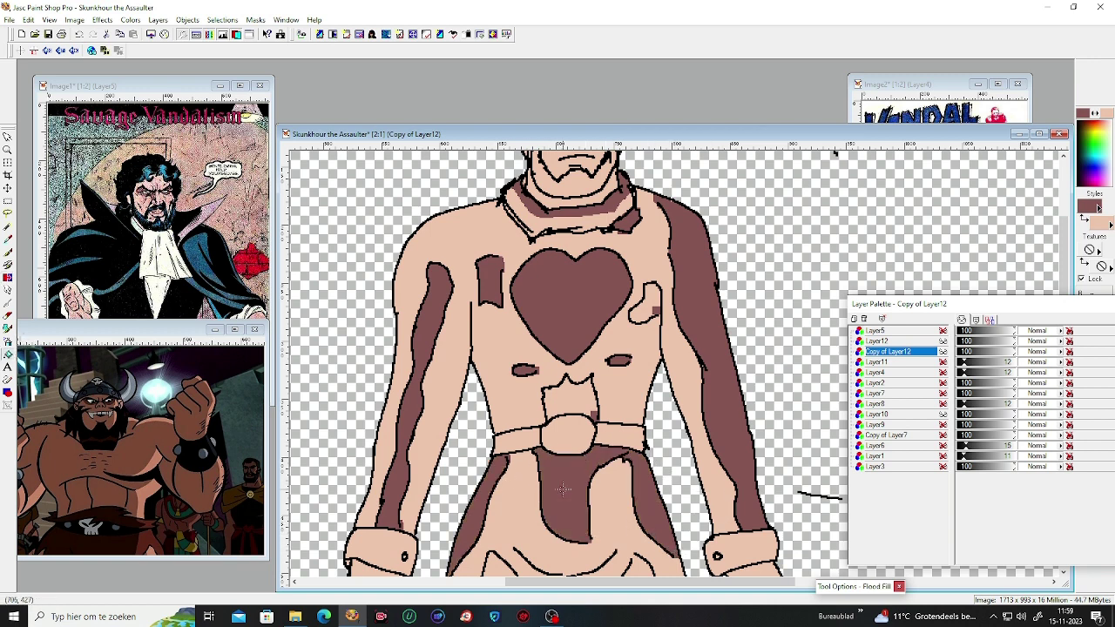
Step: Flood-fill the belly shape, the left chest patch and the long stripes on both thighs with dark mauve
left_click(581, 404)
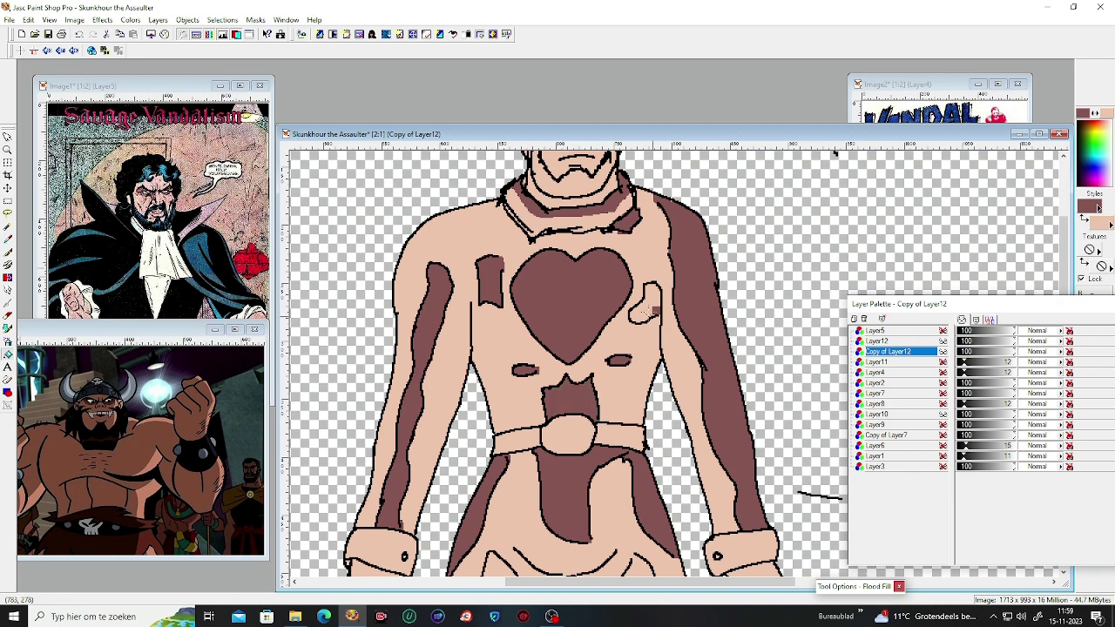
left_click(648, 306)
scroll(1051, 348, "down", 8)
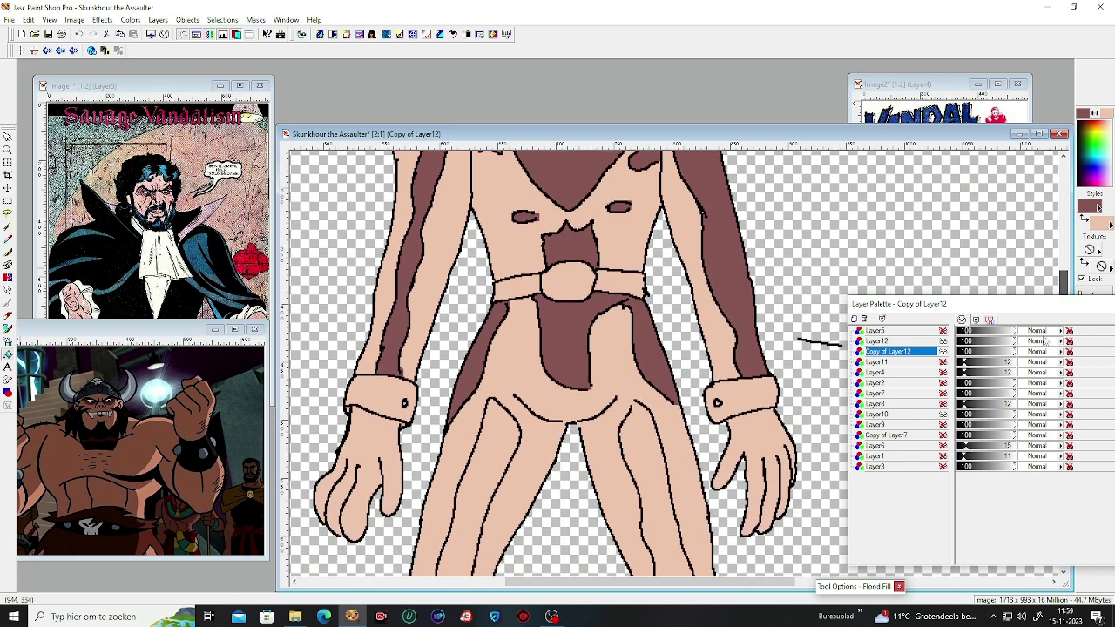
scroll(477, 348, "up", 1)
left_click(477, 348)
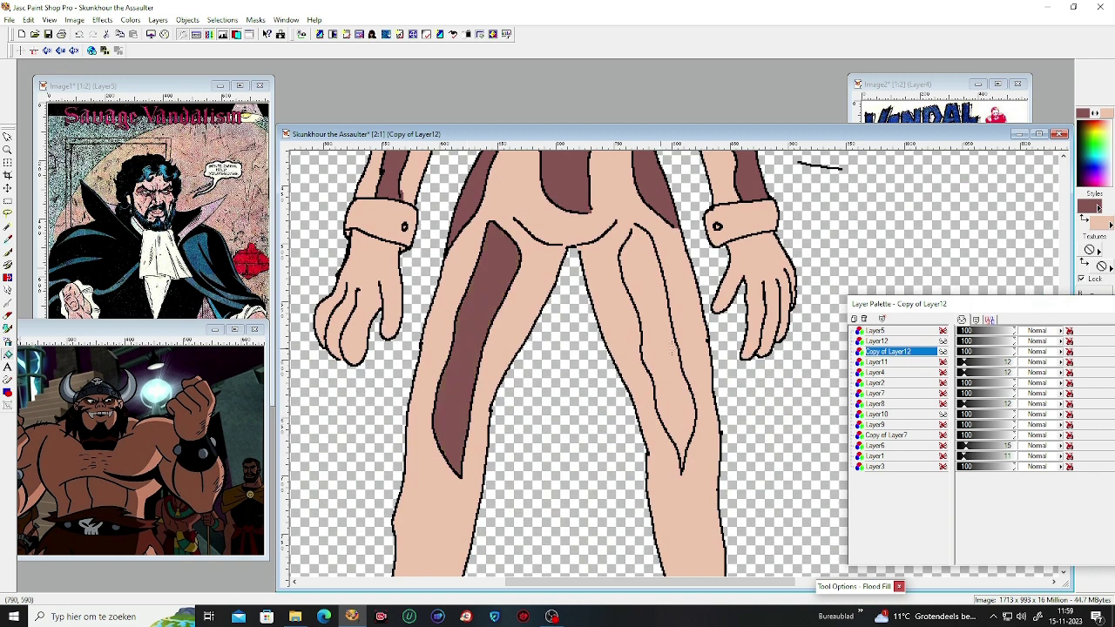
left_click(6, 290)
left_click(7, 353)
left_click(654, 329)
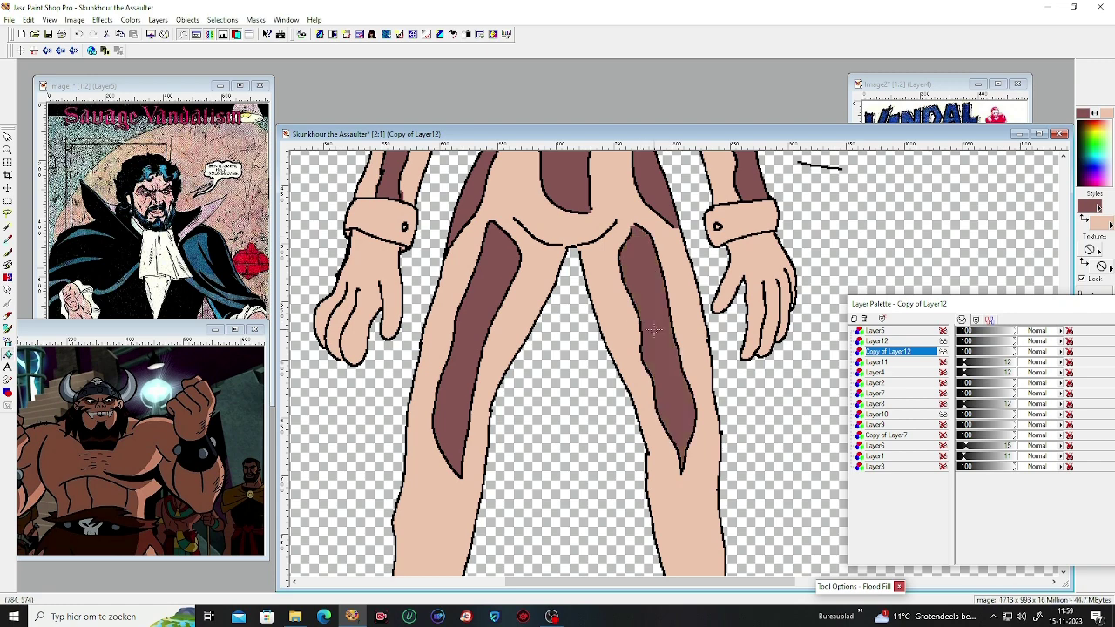
Step: Recolour the laced panel on one shoe and the long stripe on the other from skin tone to dark mauve
left_click_drag(1049, 305, 1023, 375)
scroll(958, 349, "down", 5)
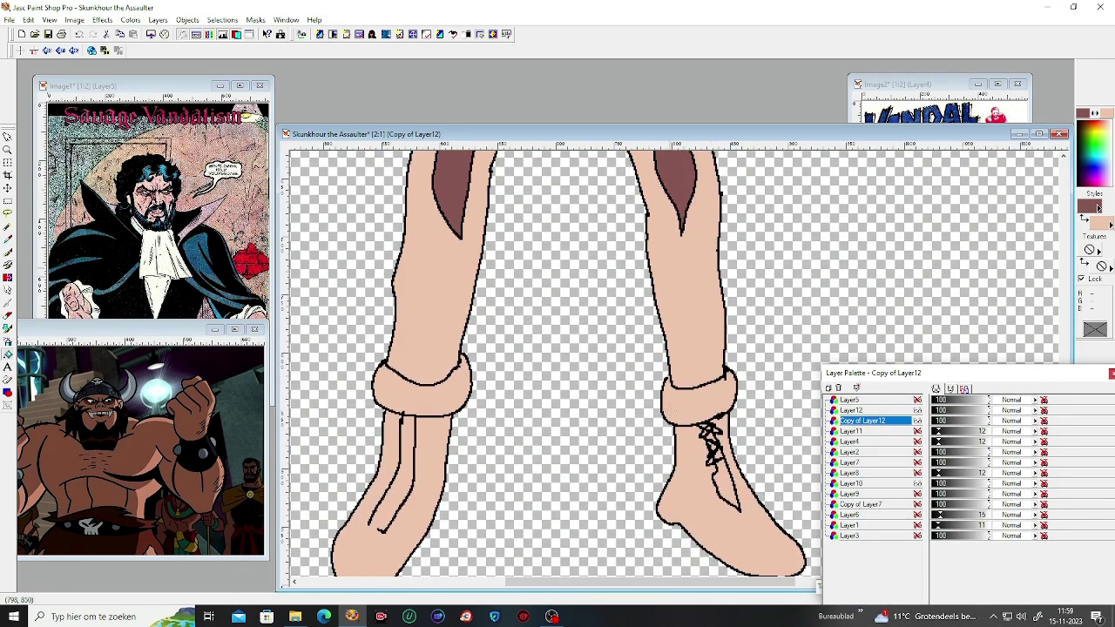
mouse_move(702, 433)
left_mouse_down()
mouse_move(716, 438)
mouse_move(730, 493)
mouse_move(728, 483)
left_mouse_up()
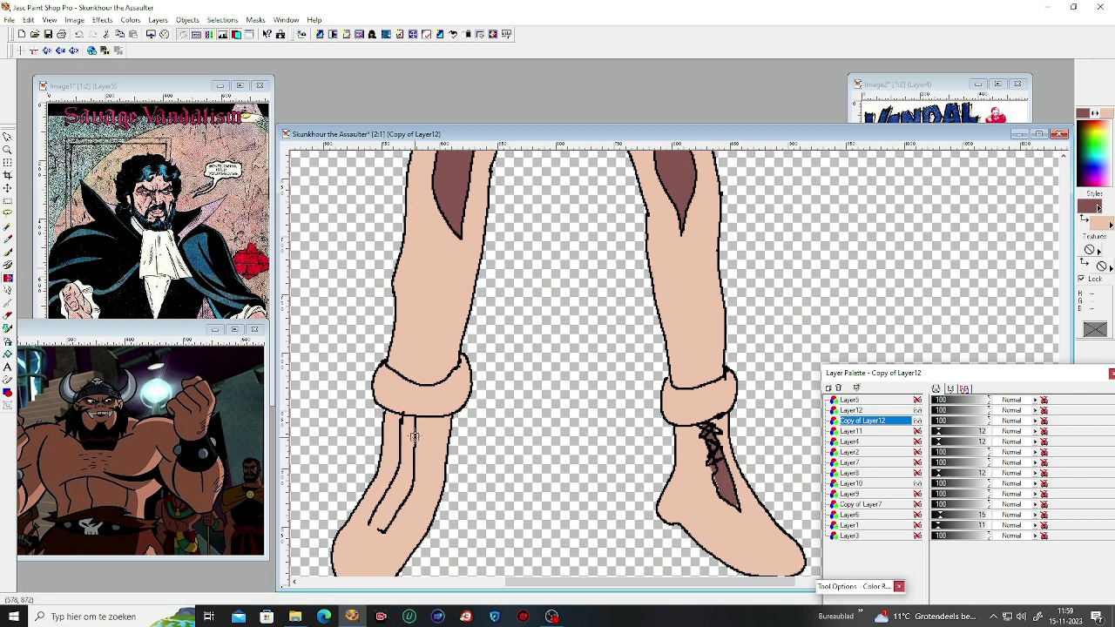
mouse_move(415, 437)
left_mouse_down()
mouse_move(378, 521)
mouse_move(395, 513)
mouse_move(398, 488)
mouse_move(382, 512)
left_mouse_up()
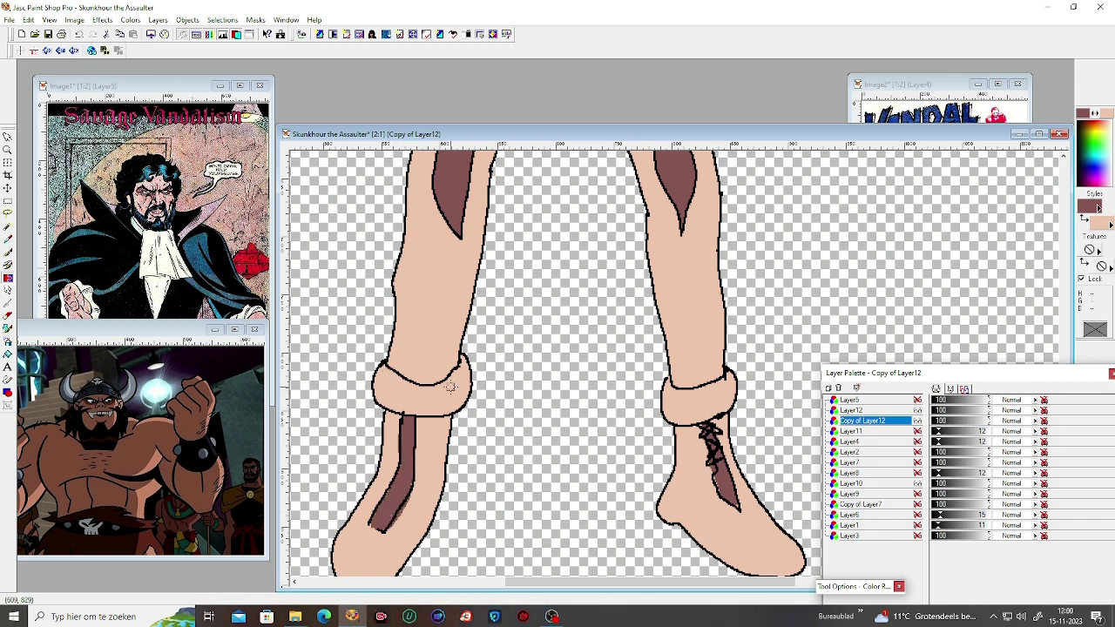
Step: Flood-fill the skin-tone areas of the torso, sleeves, collar and trousers with dark brown #483A3A, including the collar edge
left_click_drag(992, 375, 973, 456)
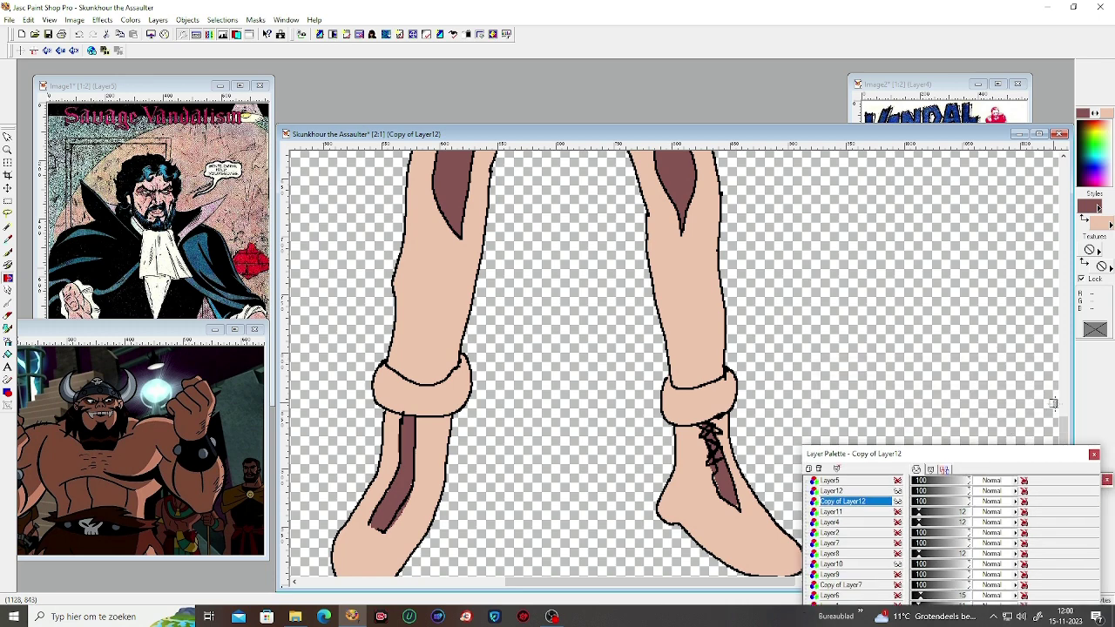
left_click_drag(1062, 427, 1006, 220)
scroll(1009, 218, "up", 3)
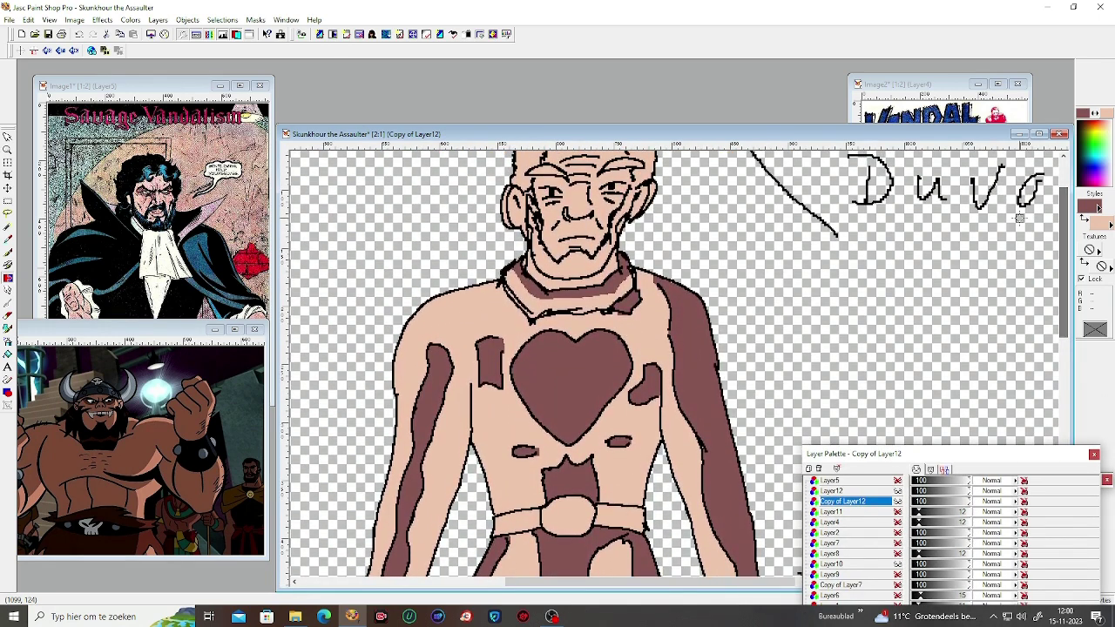
left_click(1088, 209)
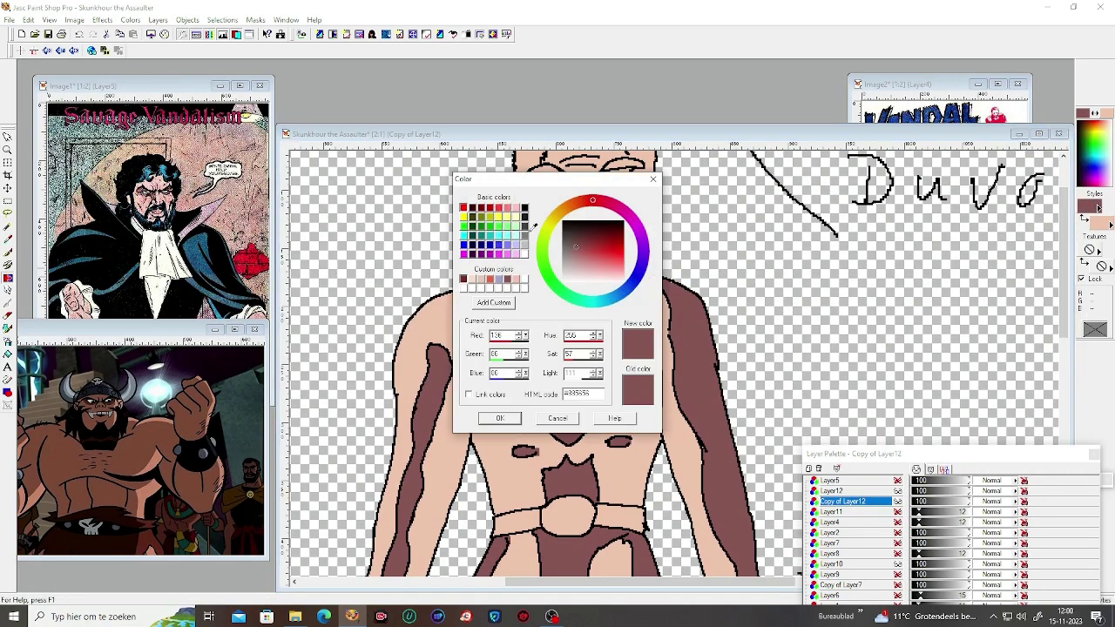
left_click(571, 233)
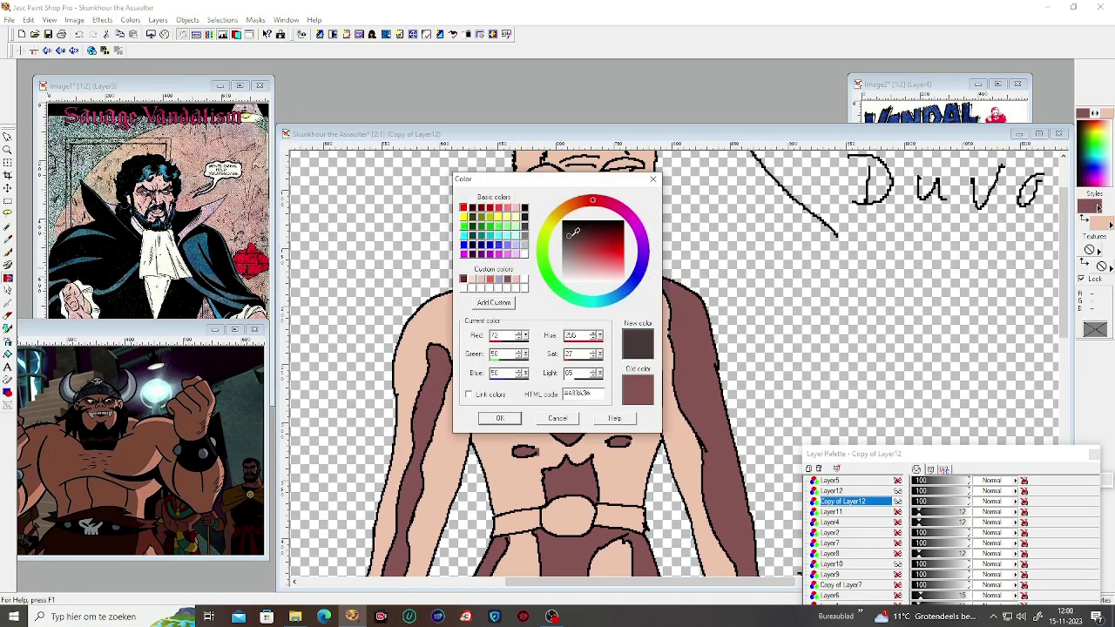
left_click(499, 419)
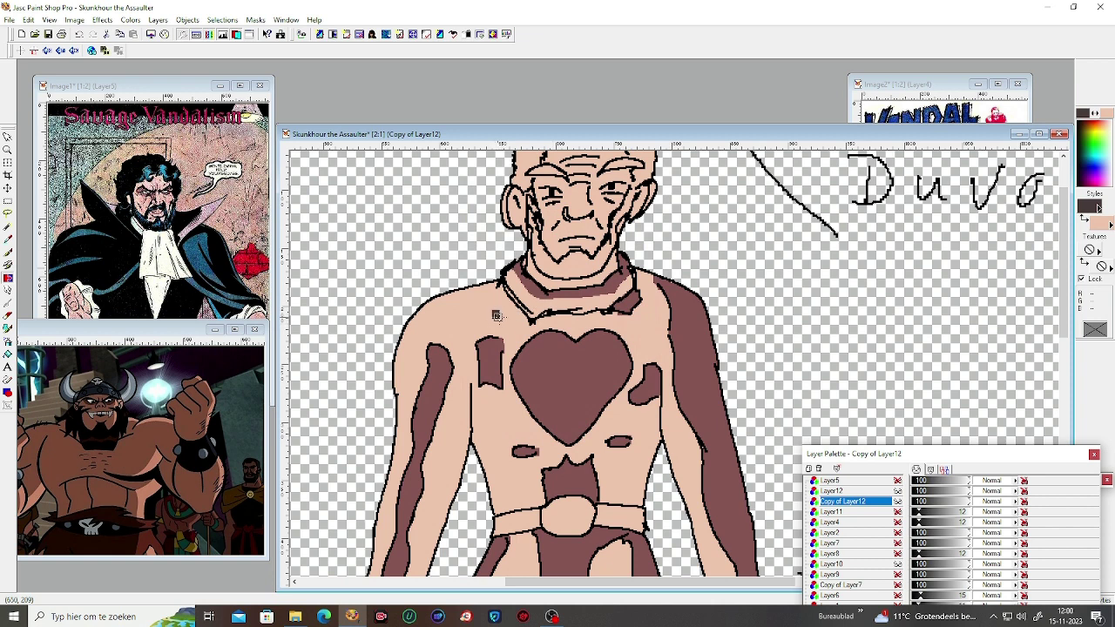
key("f")
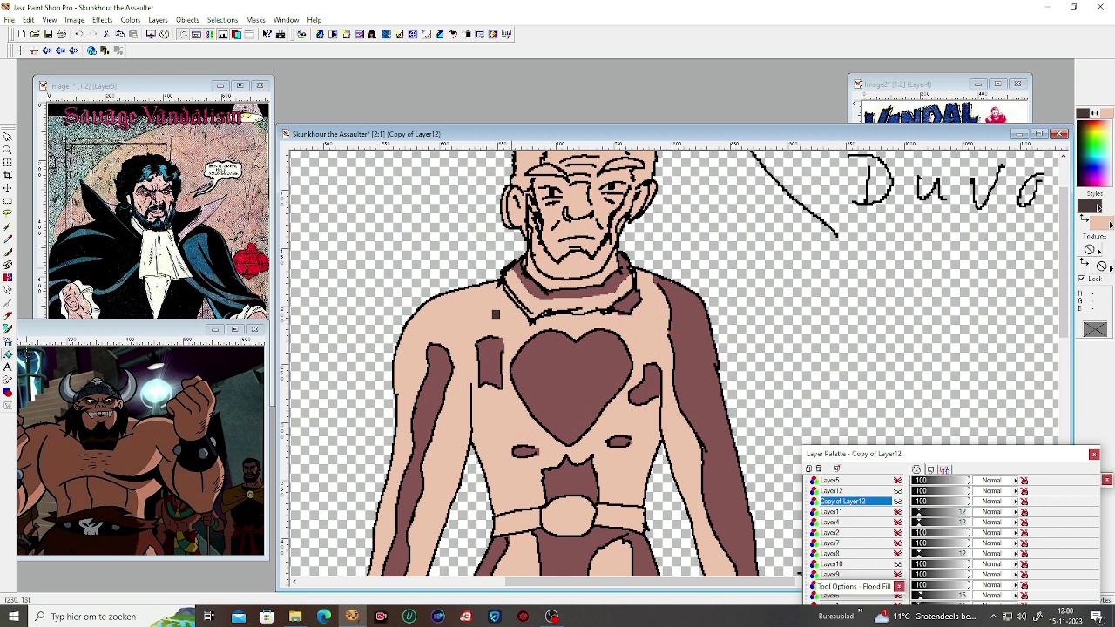
left_click(510, 330)
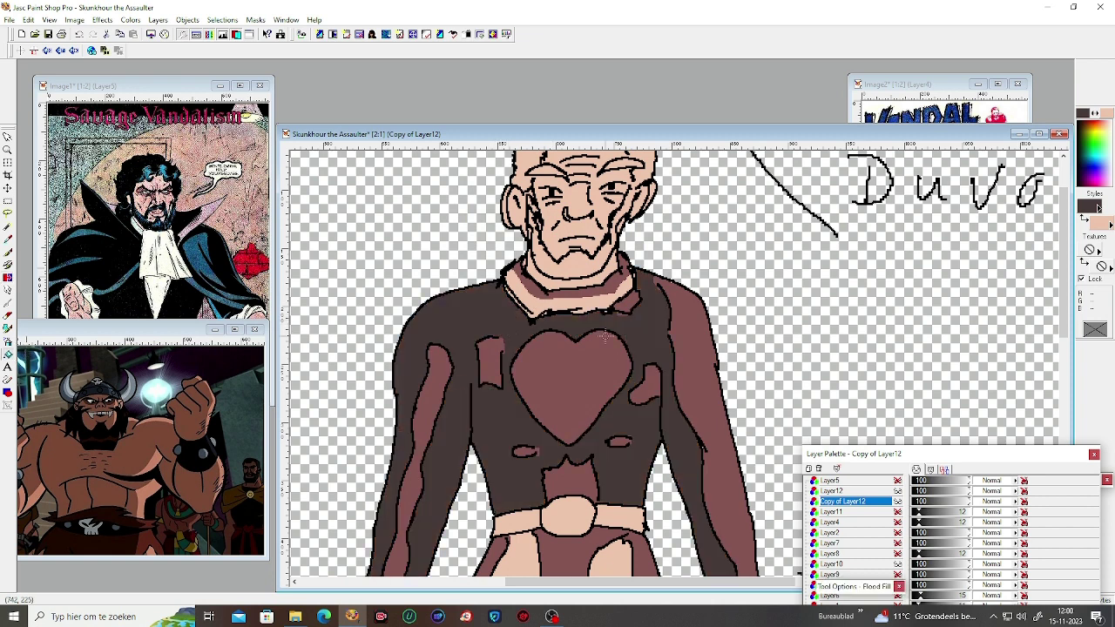
left_click(557, 312)
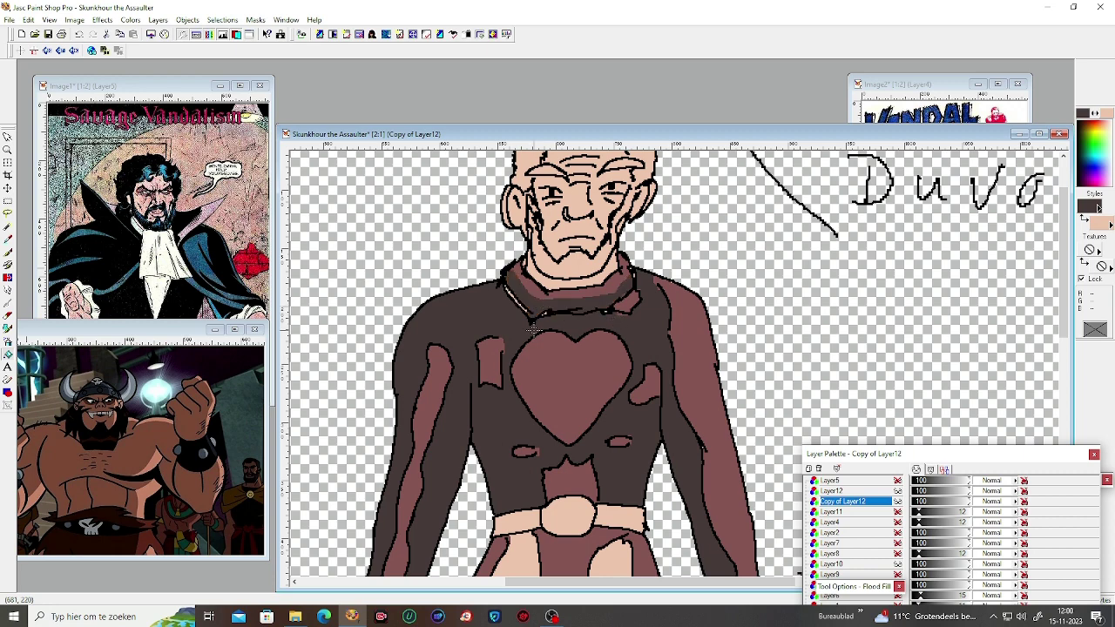
left_click(533, 548)
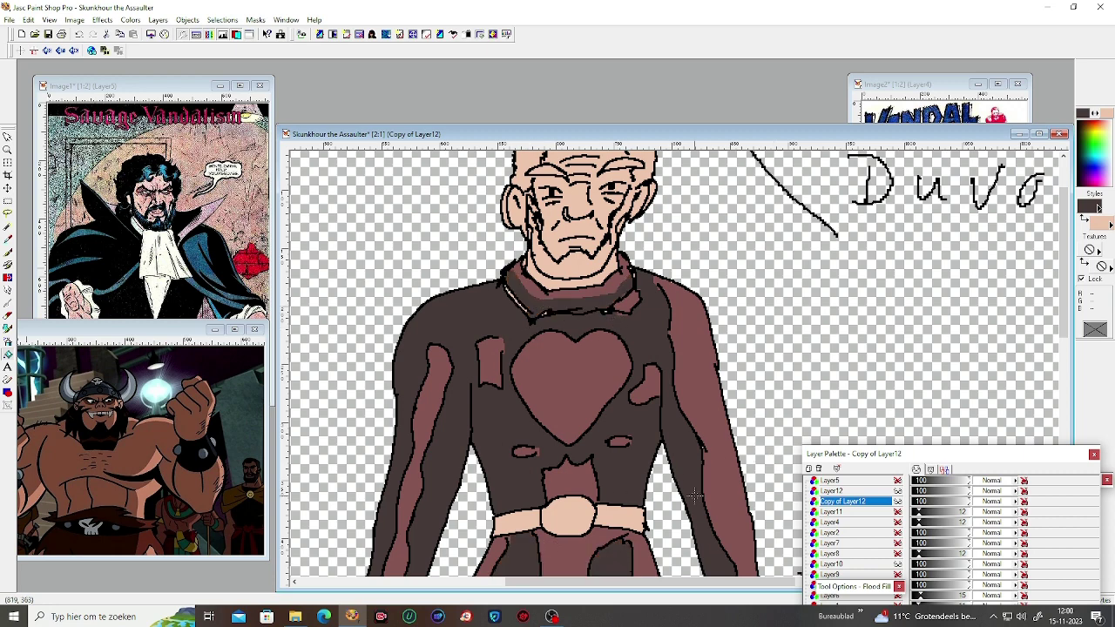
scroll(1068, 312, "down", 15)
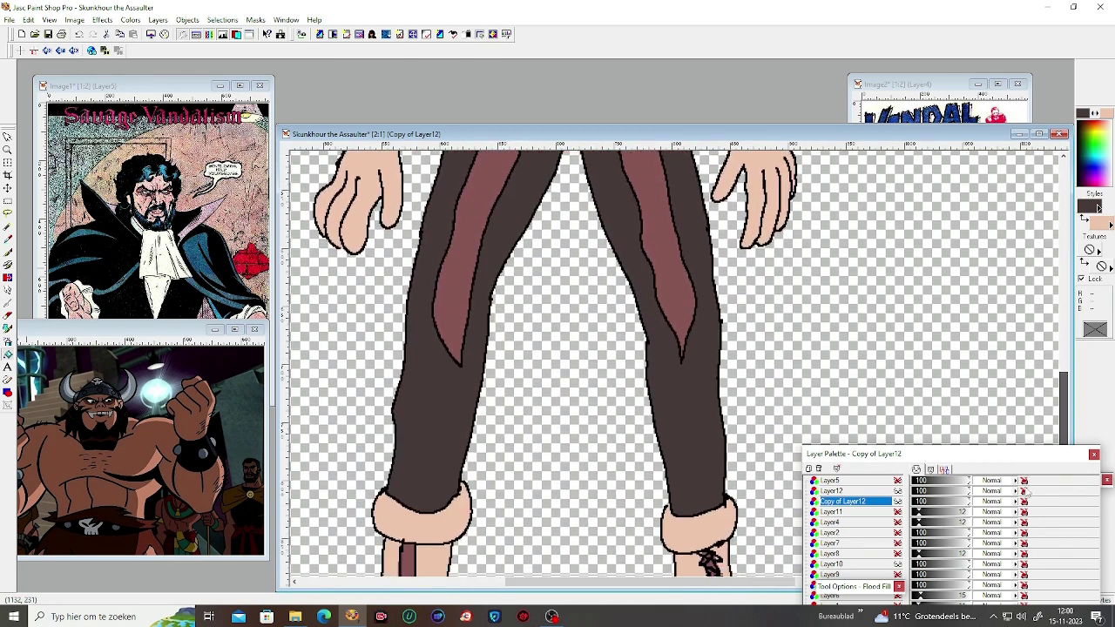
scroll(822, 186, "up", 12)
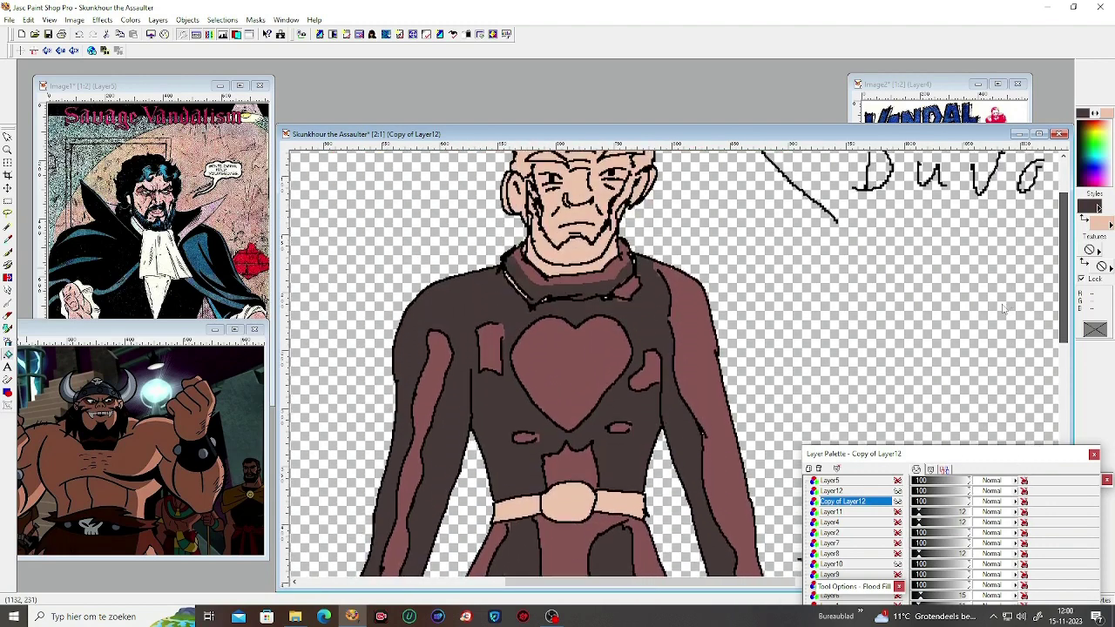
left_click(8, 277)
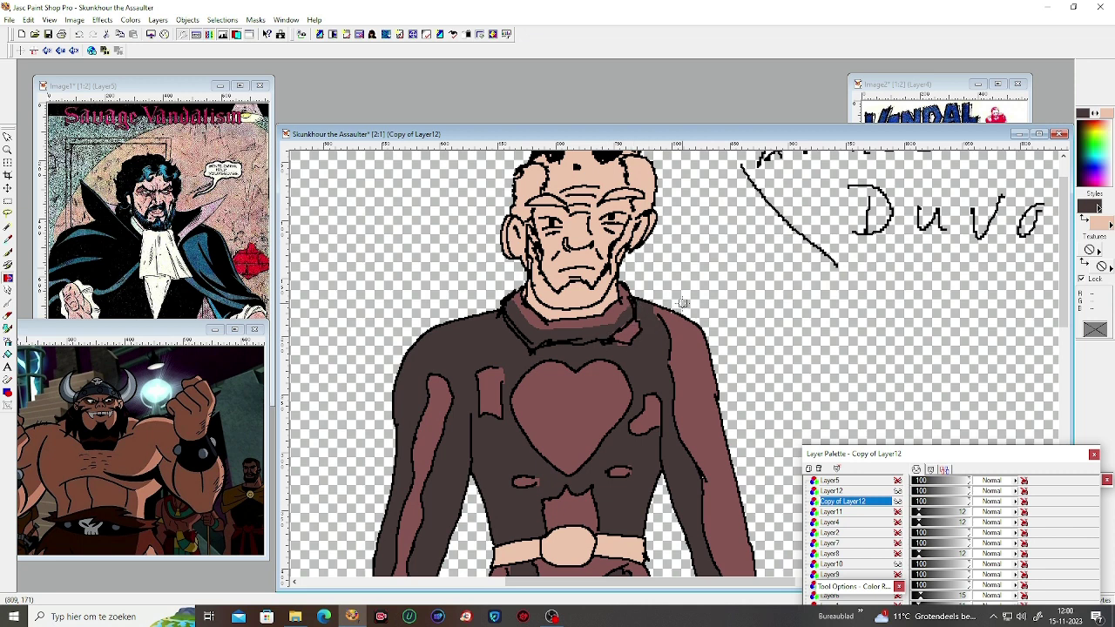
Step: Recolour the figure's side hair, eyebrows and beard with pale grey #E5DBDB
left_click(1088, 206)
left_click(571, 273)
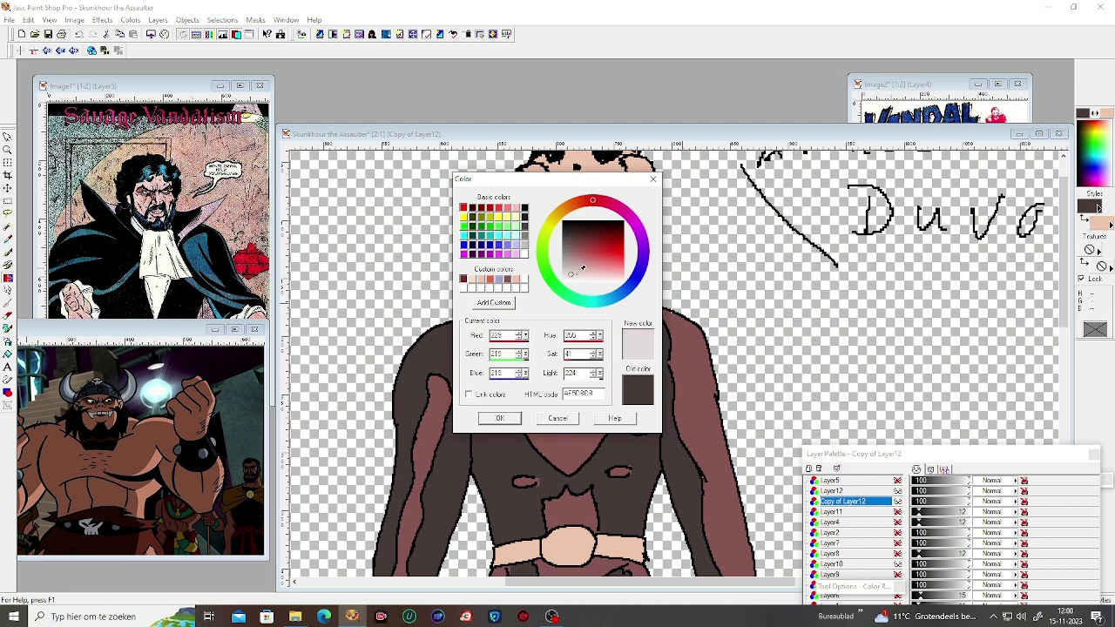
left_click(501, 419)
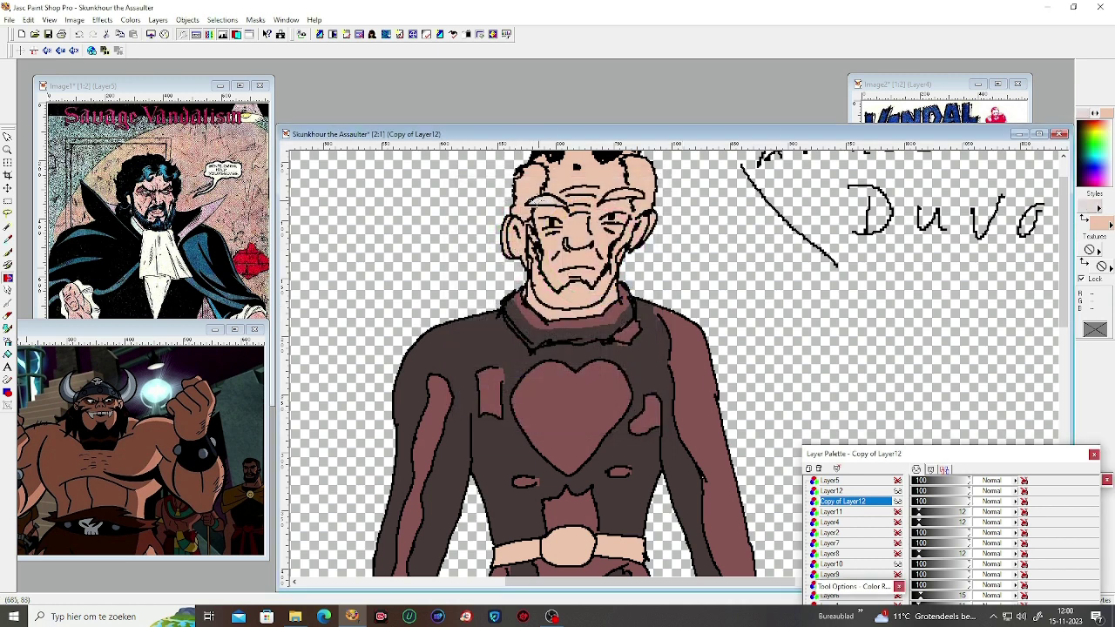
mouse_move(564, 203)
left_mouse_down()
mouse_move(536, 188)
mouse_move(523, 204)
mouse_move(521, 192)
mouse_move(528, 215)
mouse_move(641, 190)
mouse_move(640, 211)
mouse_move(647, 178)
mouse_move(634, 187)
mouse_move(630, 170)
mouse_move(649, 162)
left_mouse_up()
mouse_move(631, 226)
left_mouse_down()
mouse_move(592, 299)
mouse_move(580, 289)
mouse_move(557, 301)
mouse_move(537, 281)
mouse_move(531, 234)
left_mouse_up()
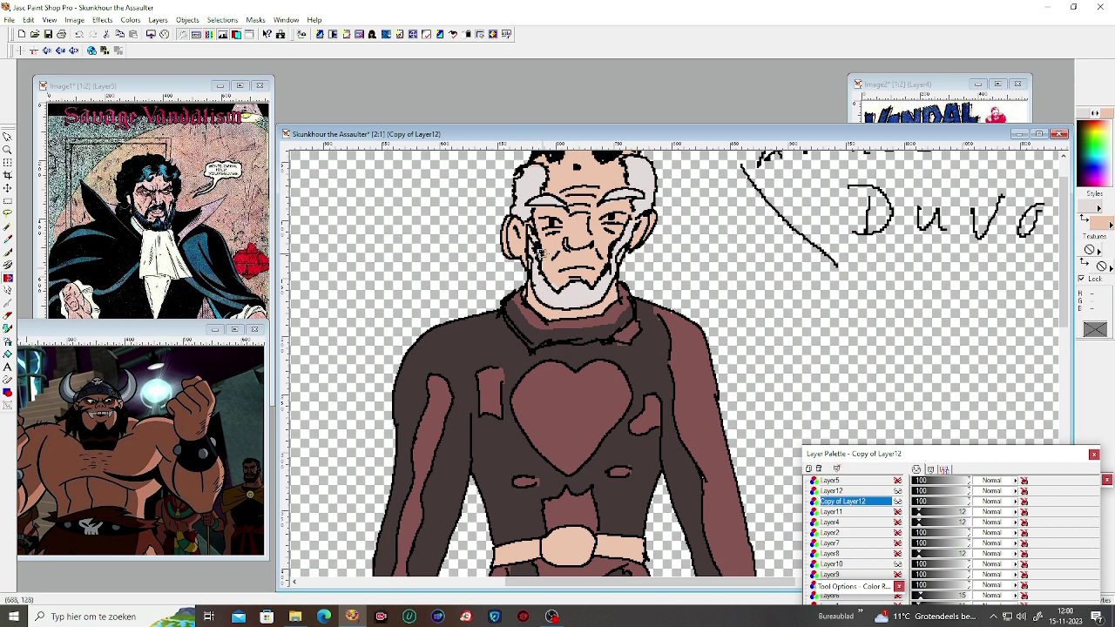
Step: Recolour the eyes of the figure white (#FFFFFF)
left_click_drag(1064, 323, 1064, 329)
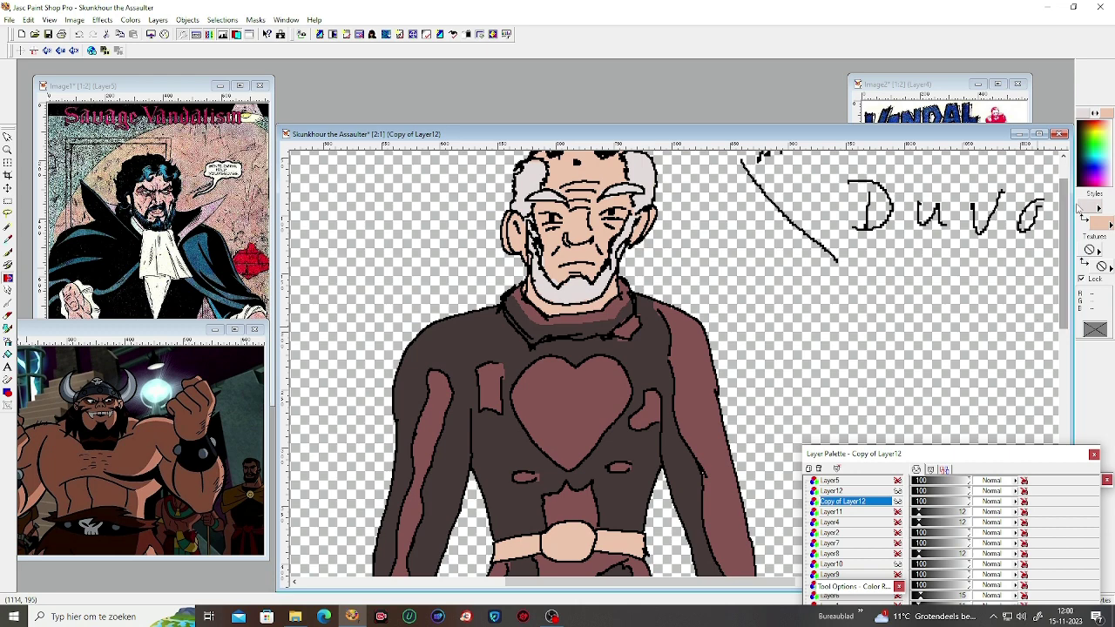
left_click(1087, 212)
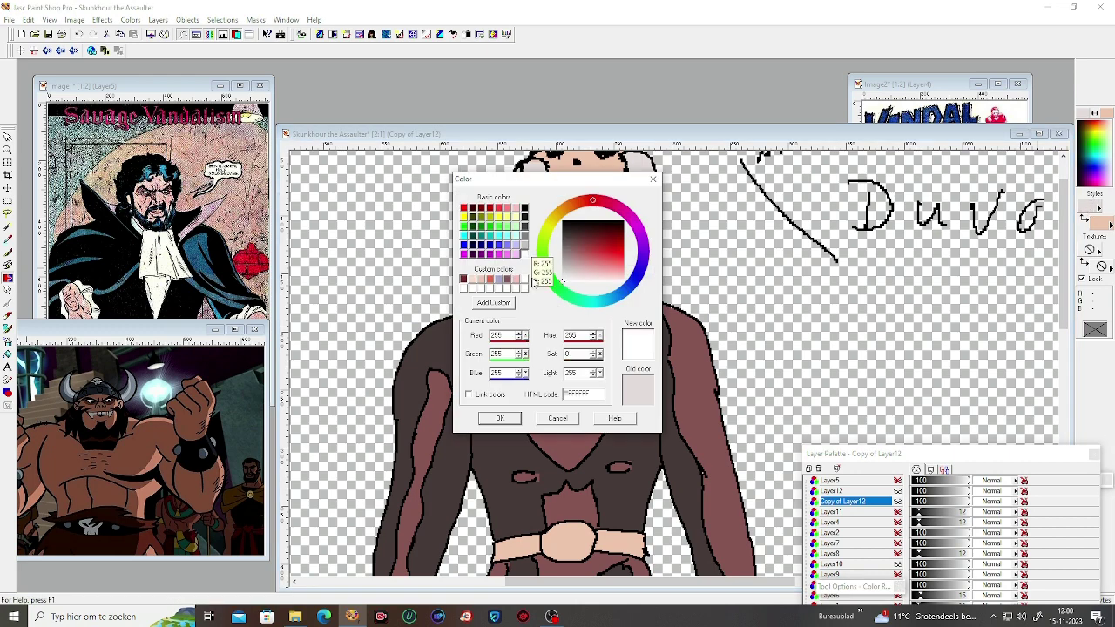
left_click(512, 419)
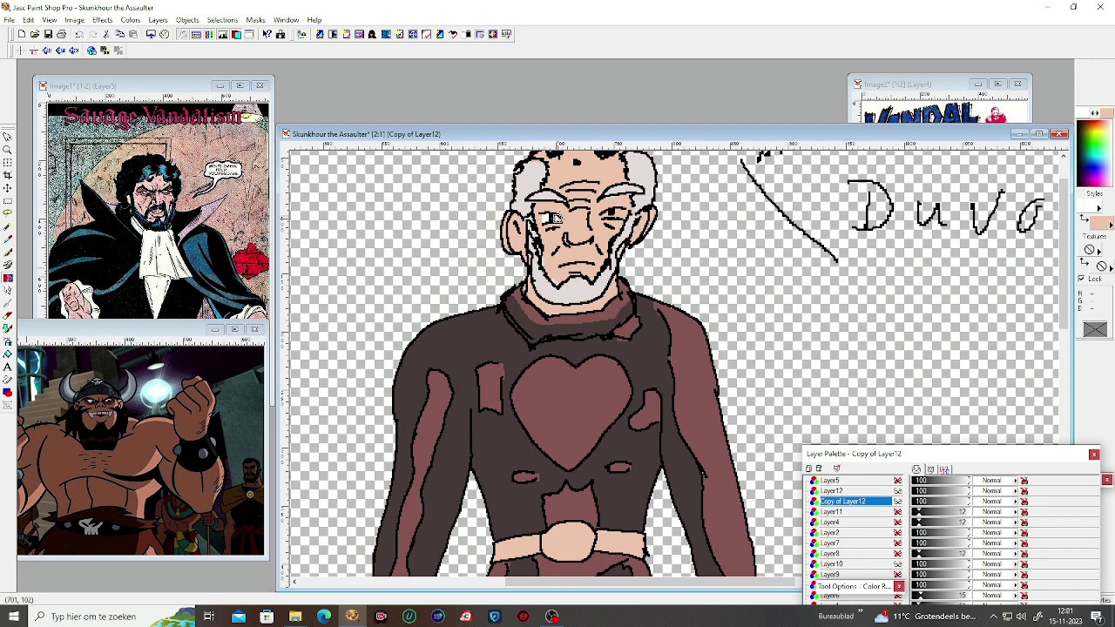
left_click_drag(609, 211, 618, 216)
Step: Flood-fill both sleeve cuffs with white
scroll(869, 252, "down", 2)
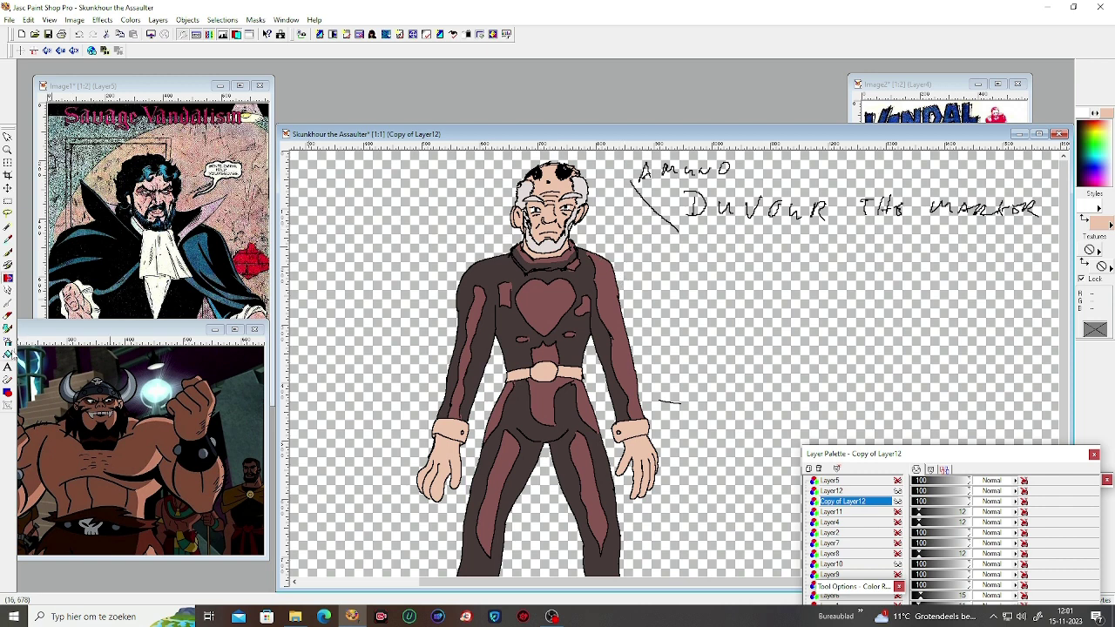
left_click(9, 354)
left_click(440, 429)
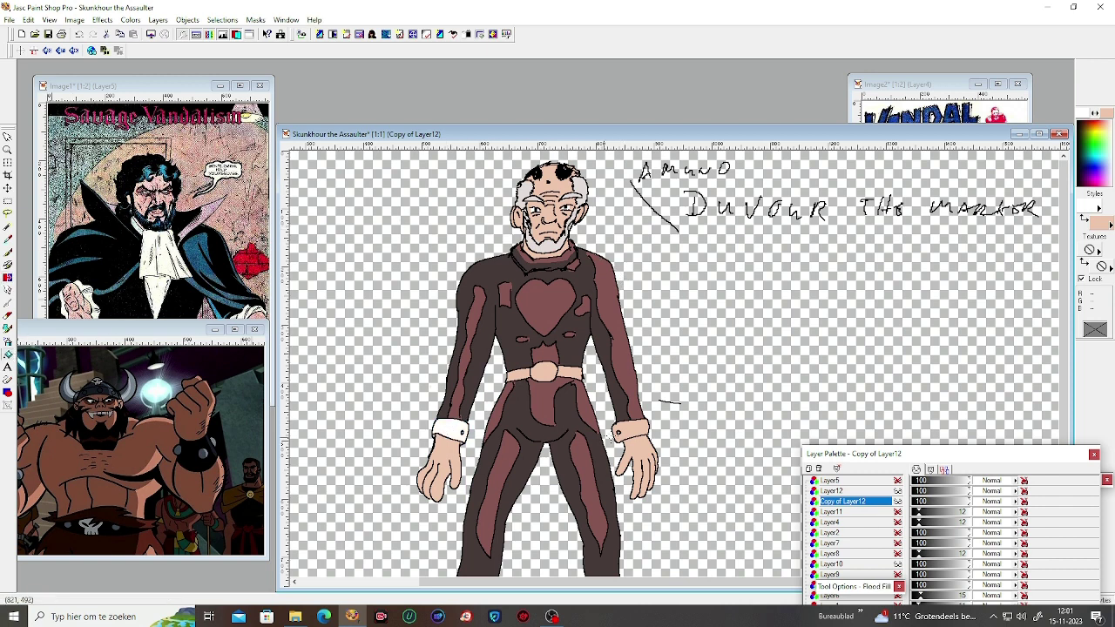
left_click(628, 429)
scroll(561, 432, "up", 2)
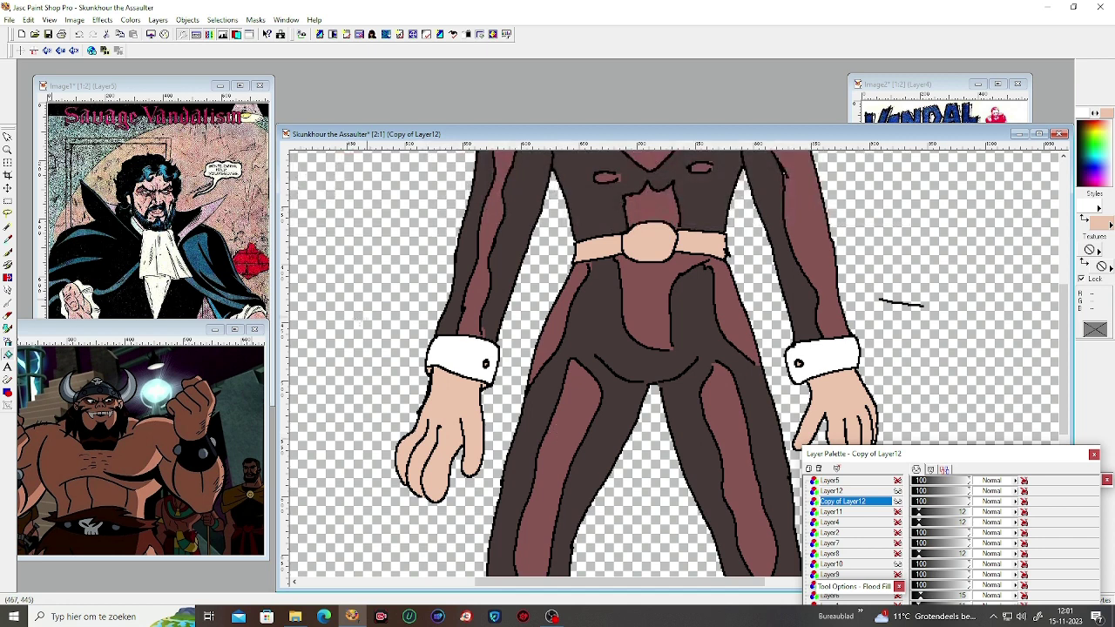
left_click(8, 279)
Step: Flood-fill the cuffs and remaining skin-tone areas of both boots with white
scroll(487, 366, "down", 1)
scroll(566, 407, "down", 1)
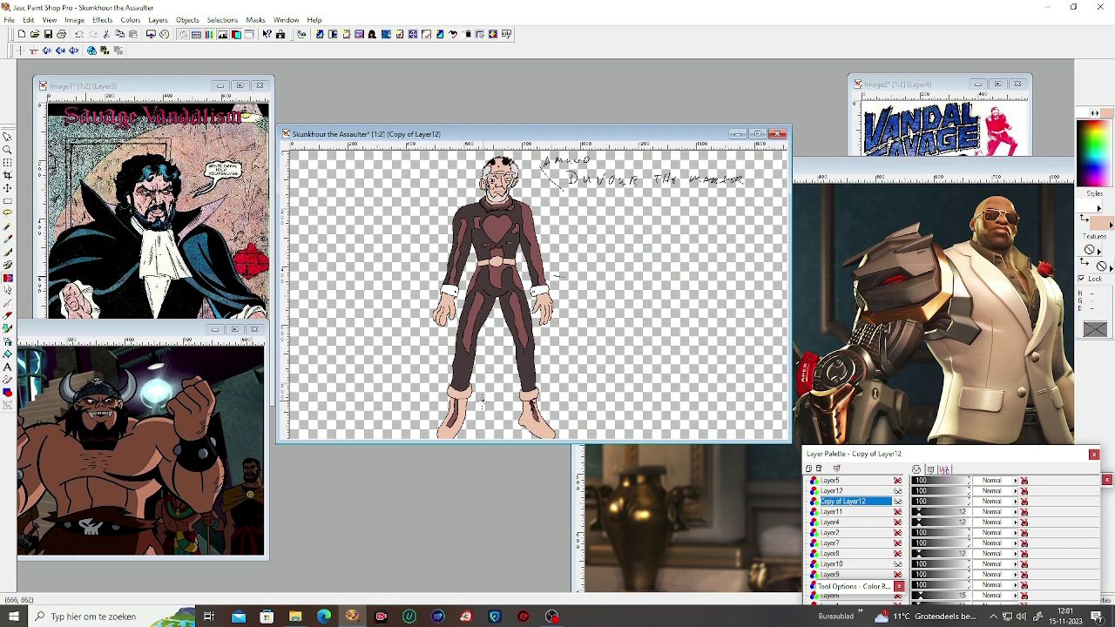
scroll(470, 402, "up", 1)
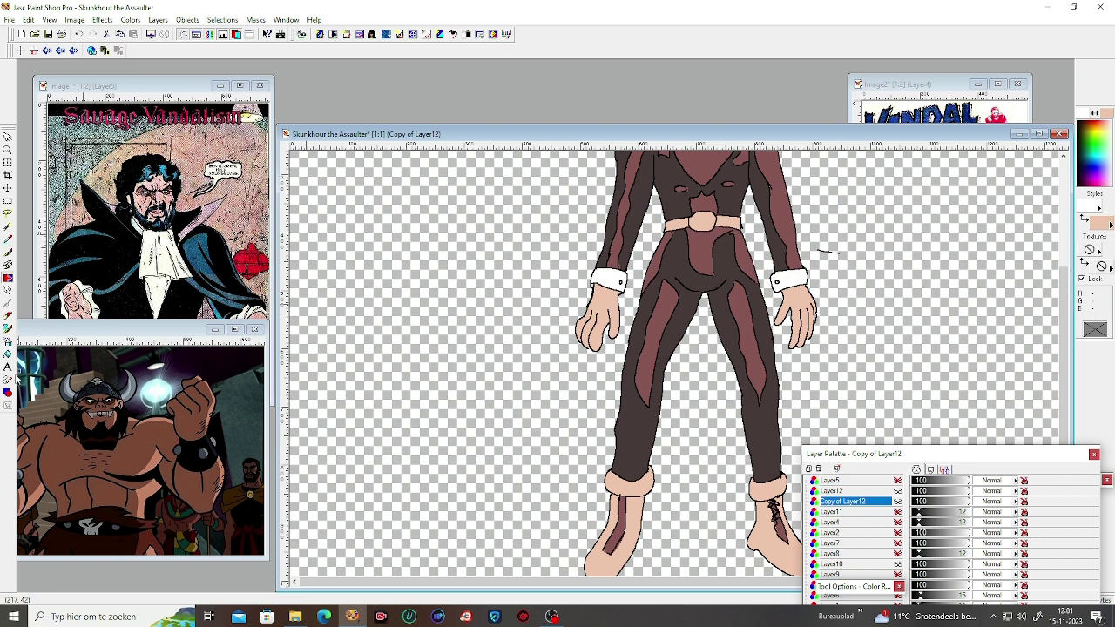
left_click(7, 355)
left_click(631, 481)
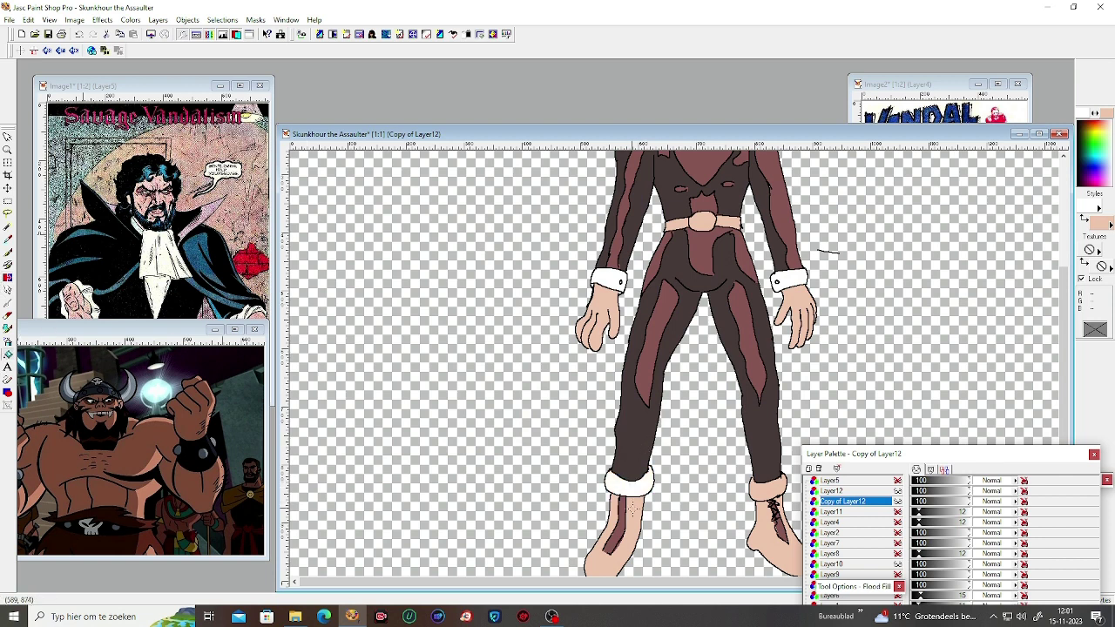
left_click(632, 512)
left_click(767, 486)
left_click(775, 533)
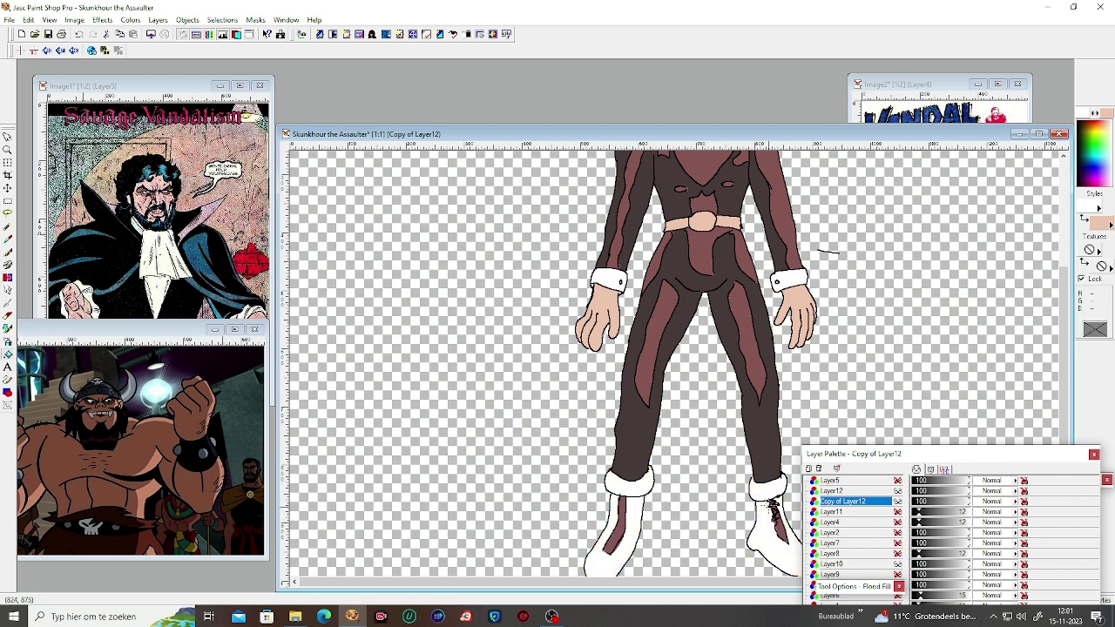
Step: Recolour both hands below the white sleeve cuffs dark brown, covering wrists and fingers
scroll(750, 414, "down", 1)
scroll(550, 276, "up", 1)
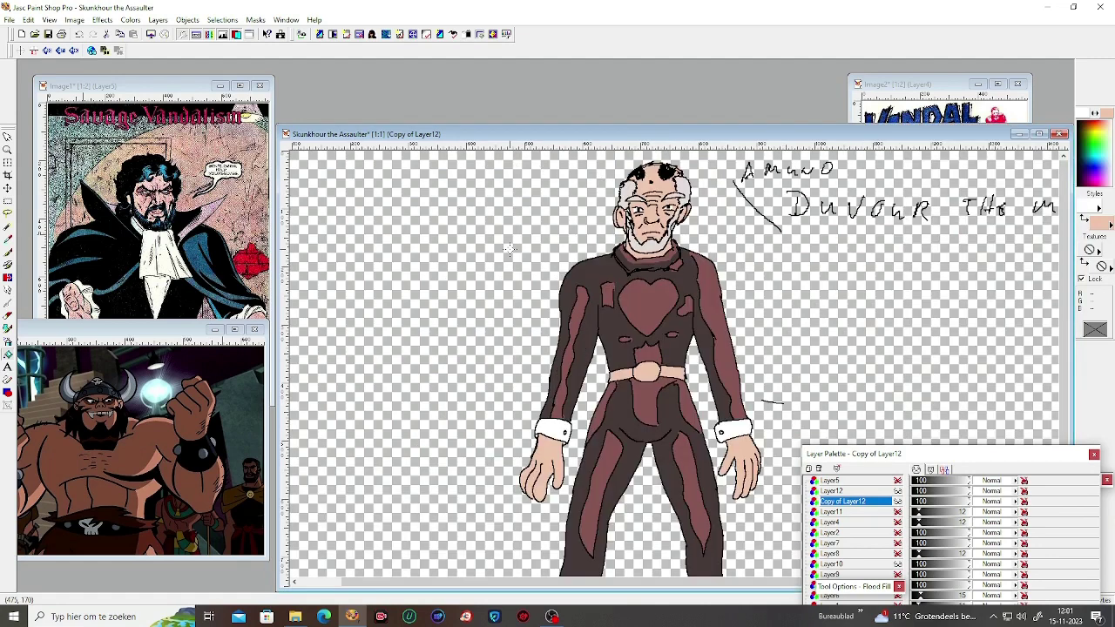
left_click(1094, 215)
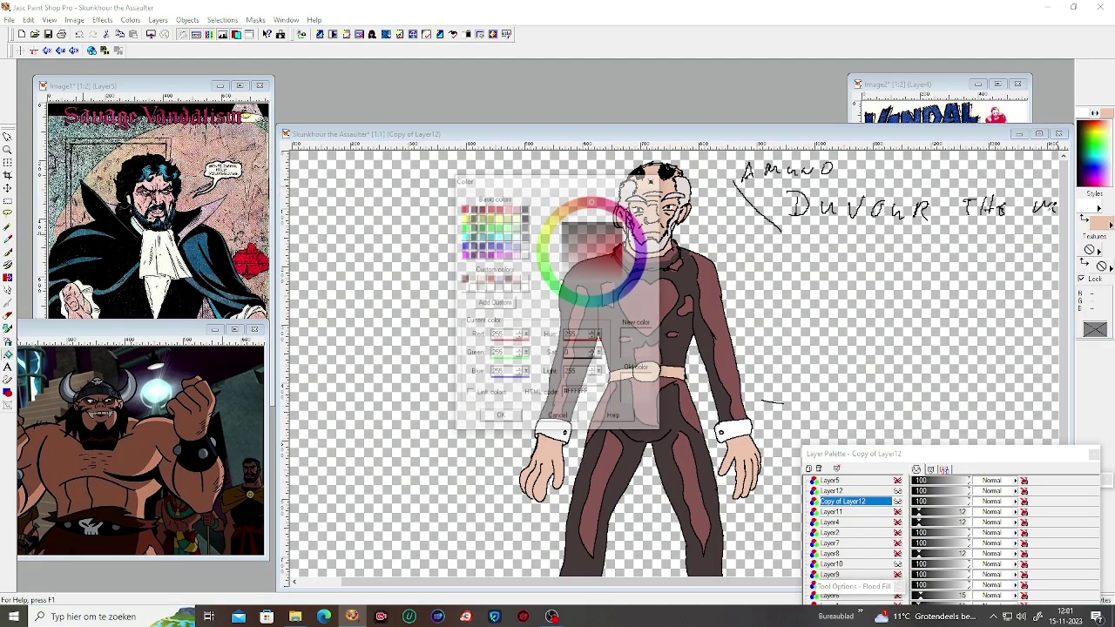
left_click_drag(579, 234, 578, 234)
left_click(500, 419)
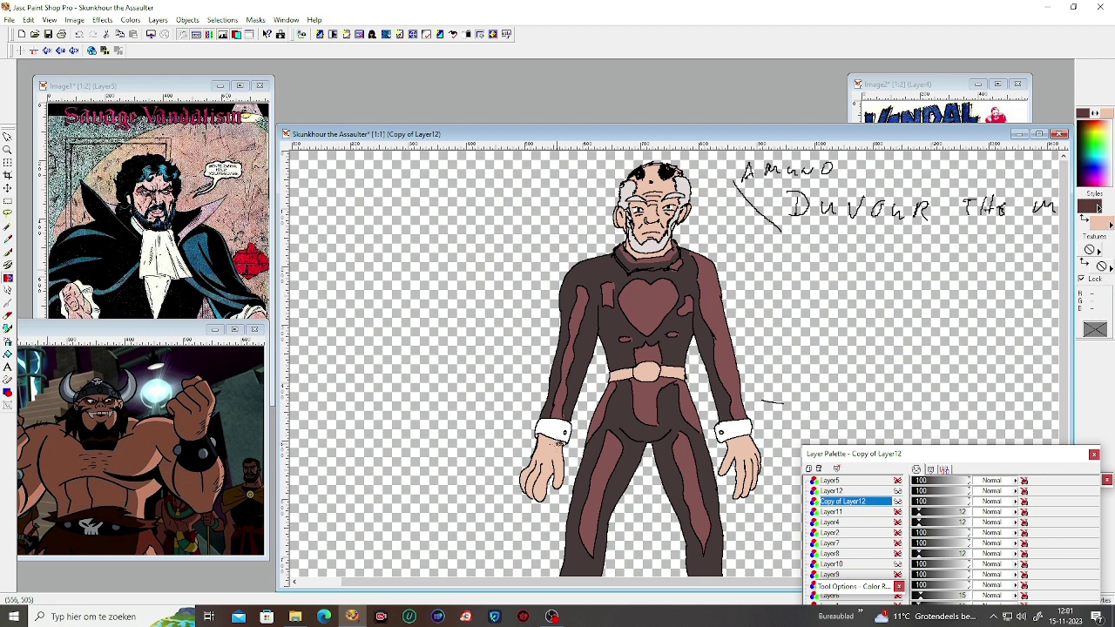
scroll(555, 415, "up", 1)
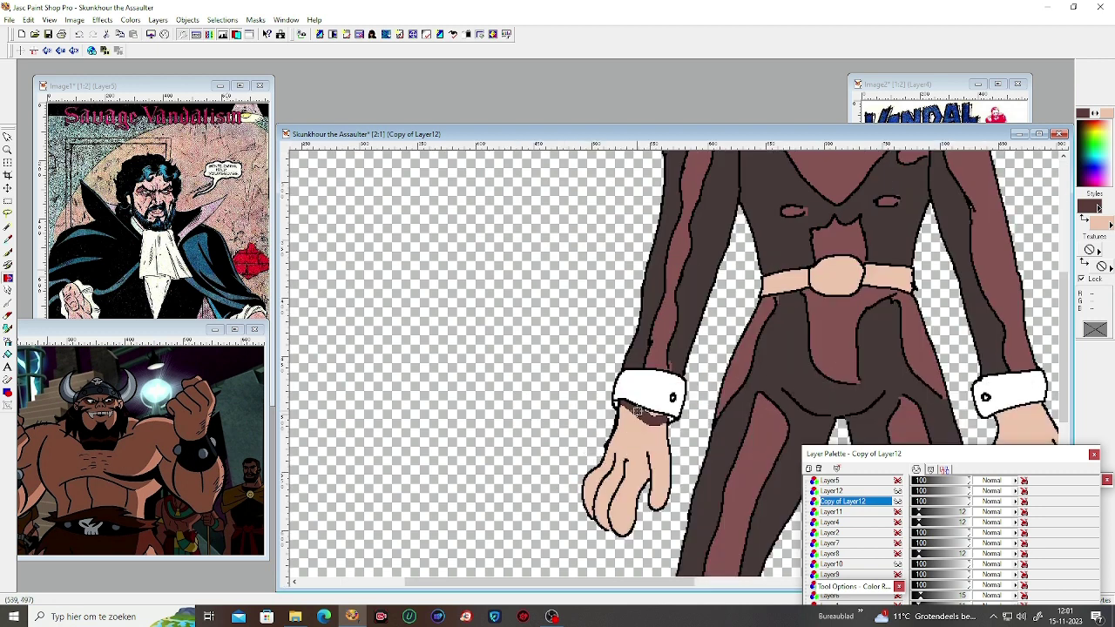
mouse_move(612, 403)
left_mouse_down()
mouse_move(635, 427)
mouse_move(619, 438)
mouse_move(635, 442)
mouse_move(673, 432)
left_mouse_up()
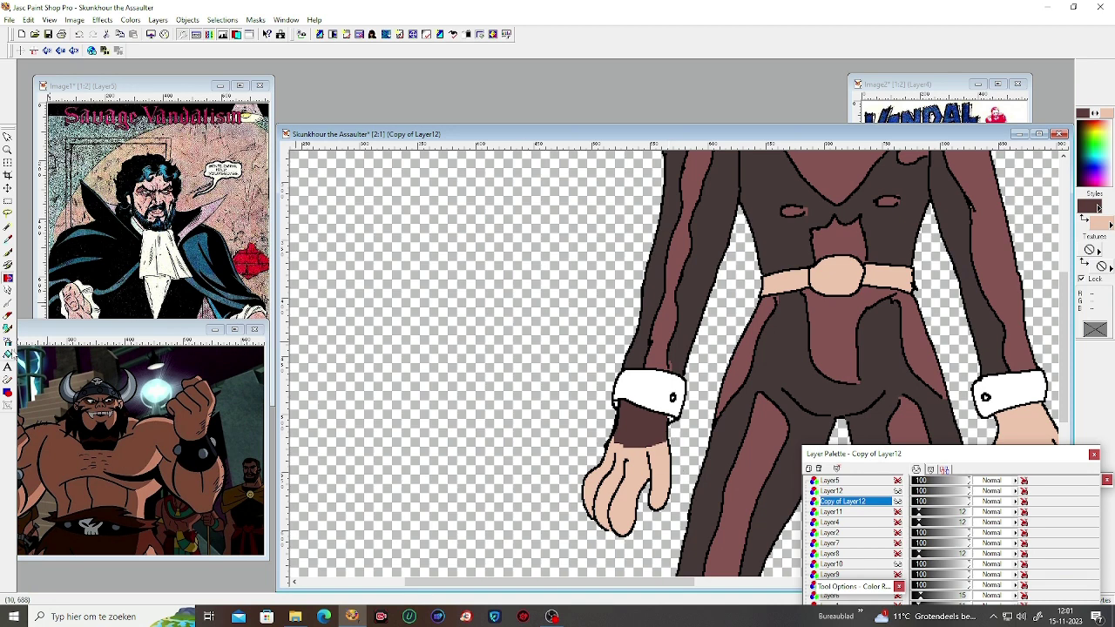
left_click(8, 355)
left_click(618, 492)
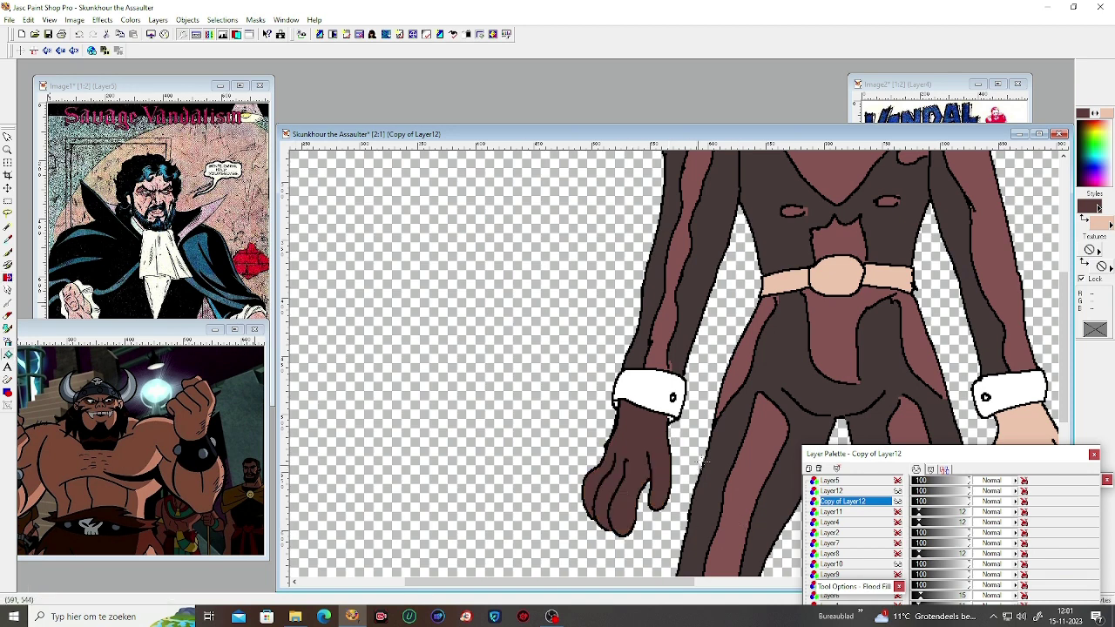
scroll(702, 463, "down", 1)
scroll(792, 360, "down", 1)
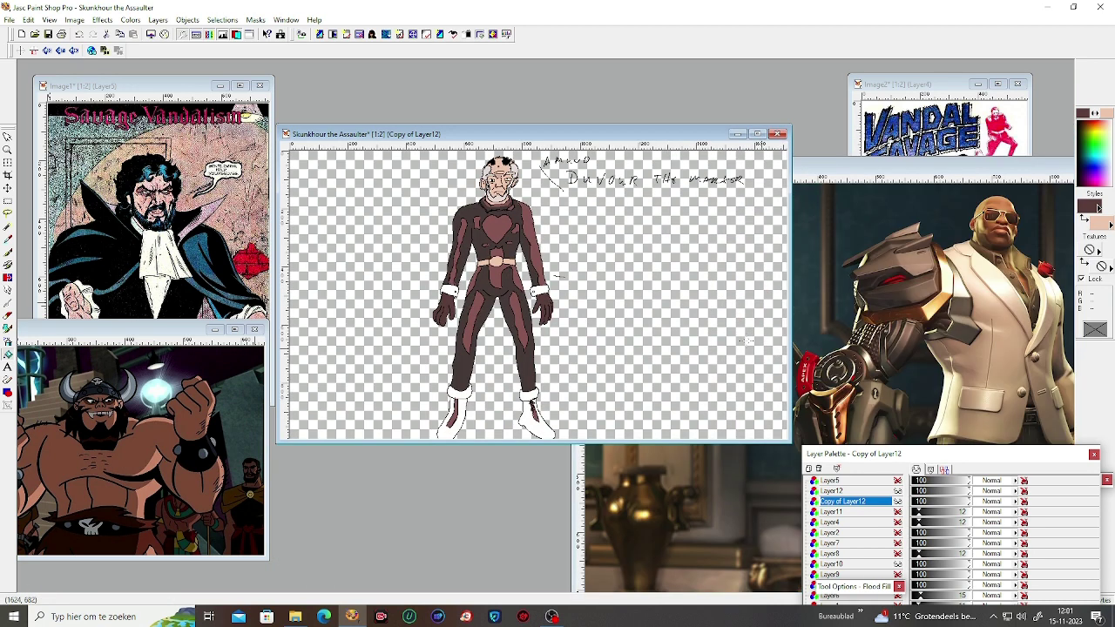
Step: Flood-fill the face, ears and neck with the same dark brown, keeping the transparent background unfilled
scroll(552, 235, "up", 3)
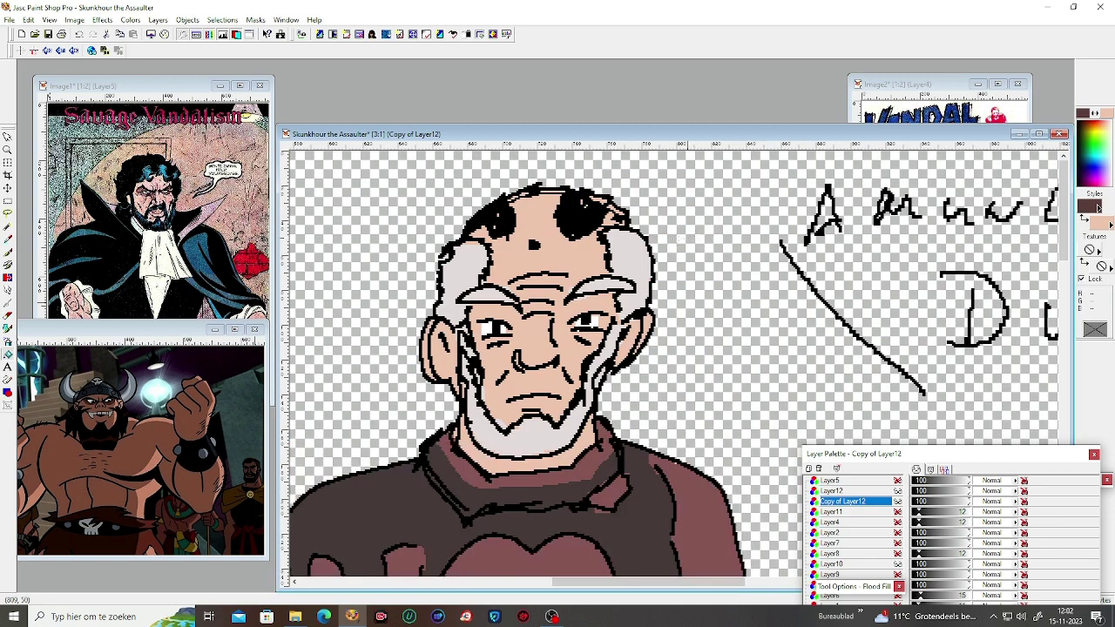
left_click(540, 267)
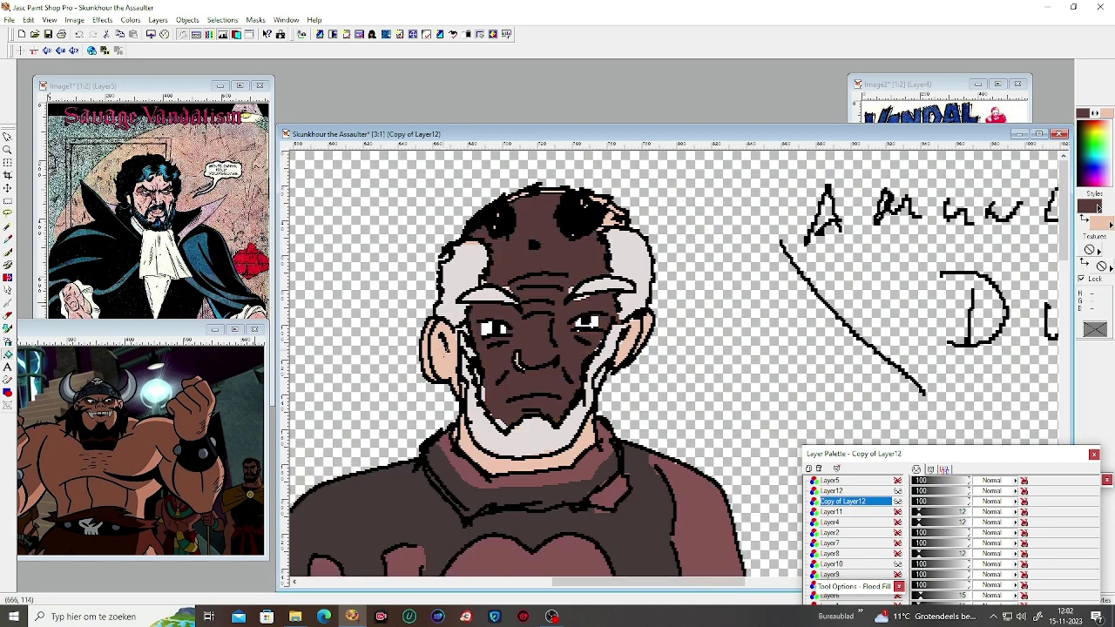
left_click(492, 458)
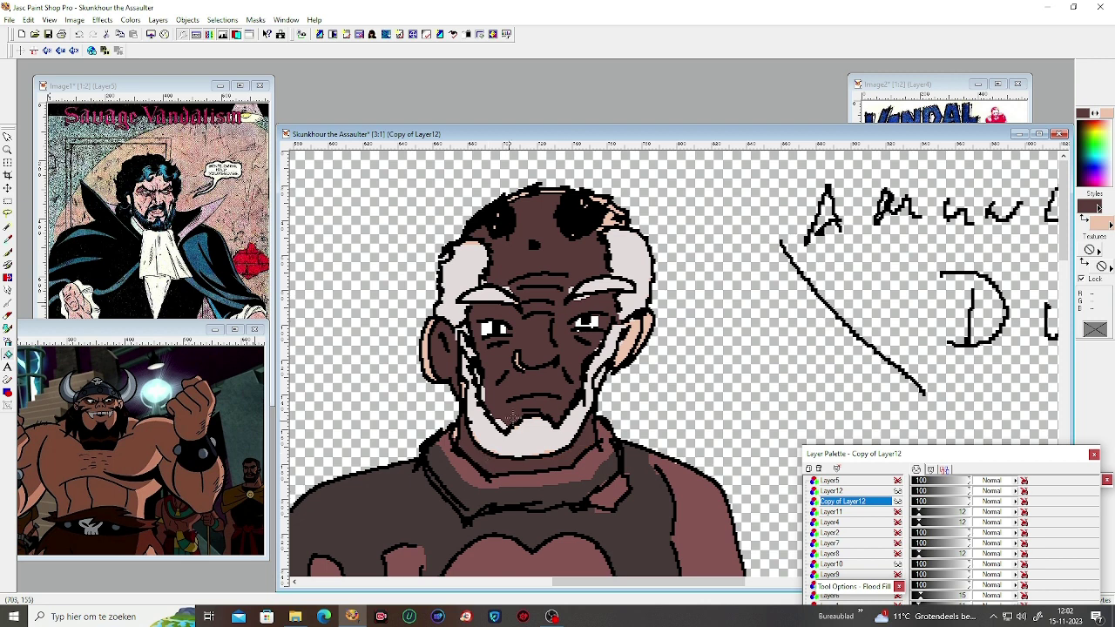
left_click(626, 339)
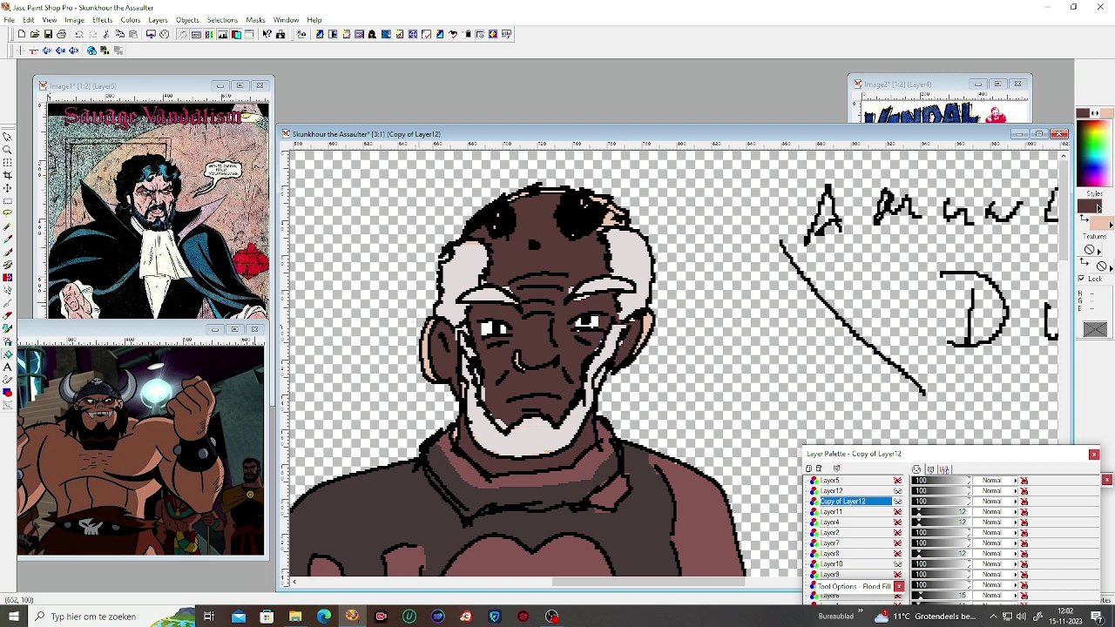
left_click(518, 170)
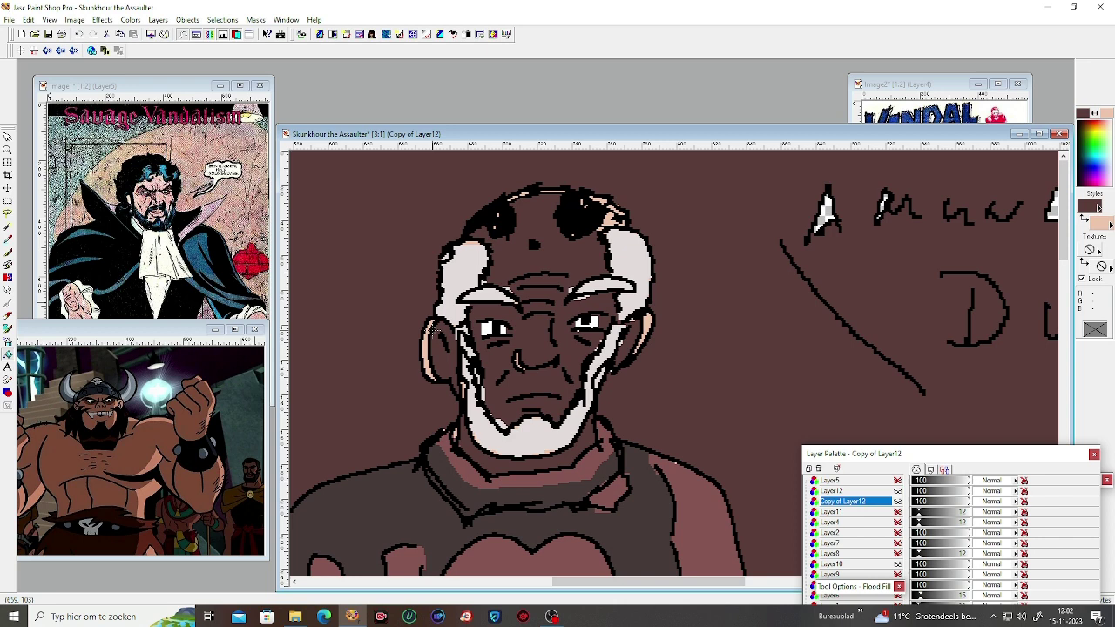
key("ctrl+z")
Step: Paint the leftover skin-tone patches on the ears, nose and scalp dark brown with the Color Replacer
key("r")
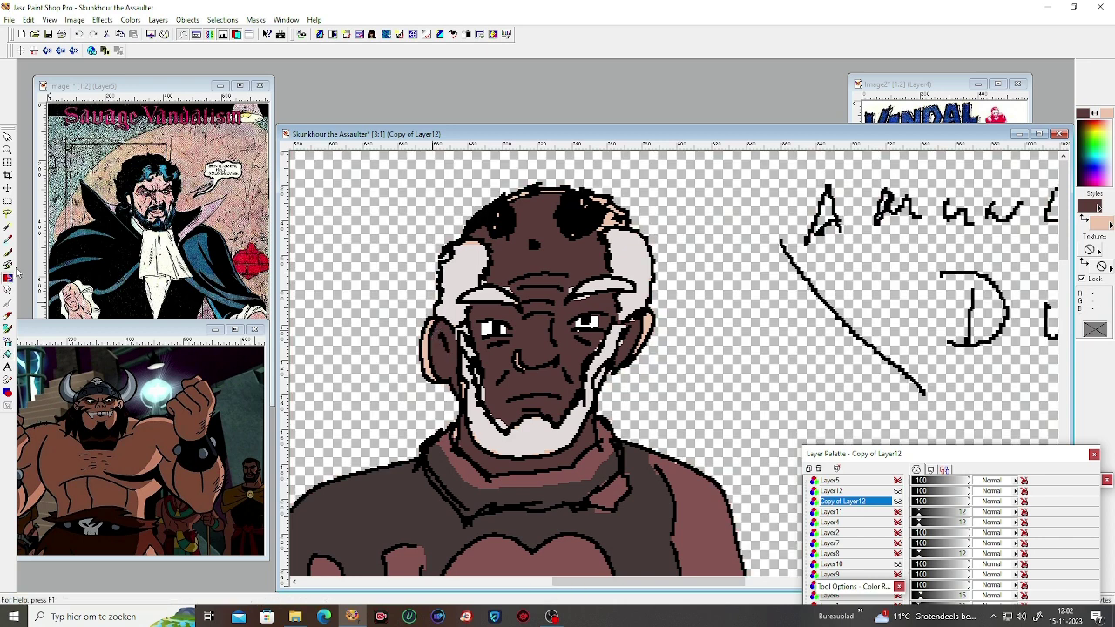
left_click_drag(430, 337, 432, 391)
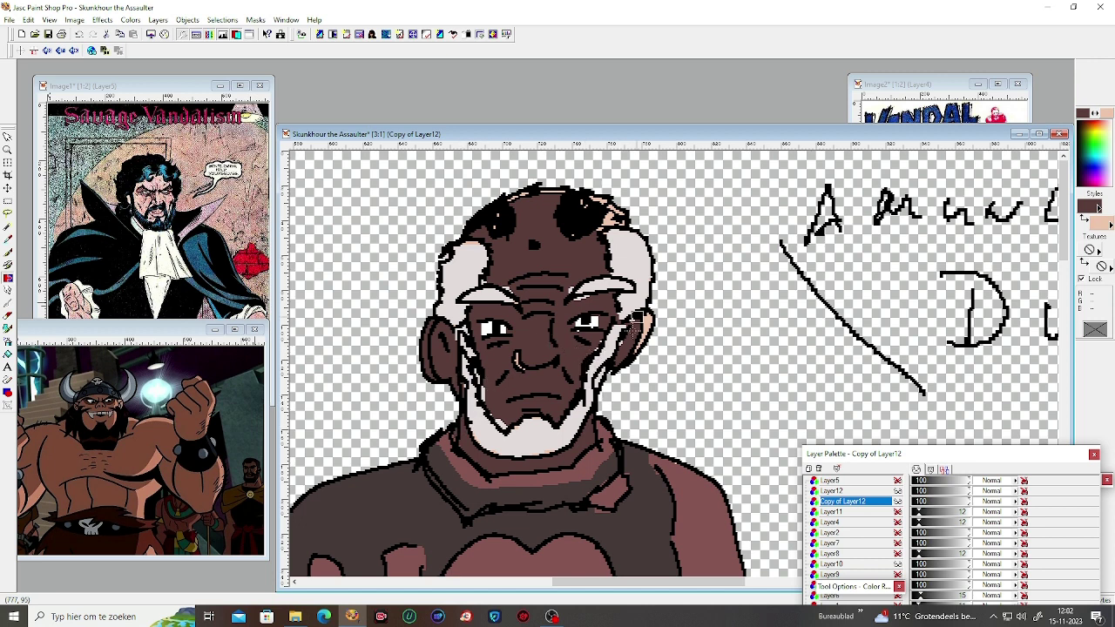
mouse_move(573, 237)
left_mouse_down()
mouse_move(621, 247)
mouse_move(605, 202)
mouse_move(583, 229)
mouse_move(531, 187)
mouse_move(495, 268)
left_mouse_up()
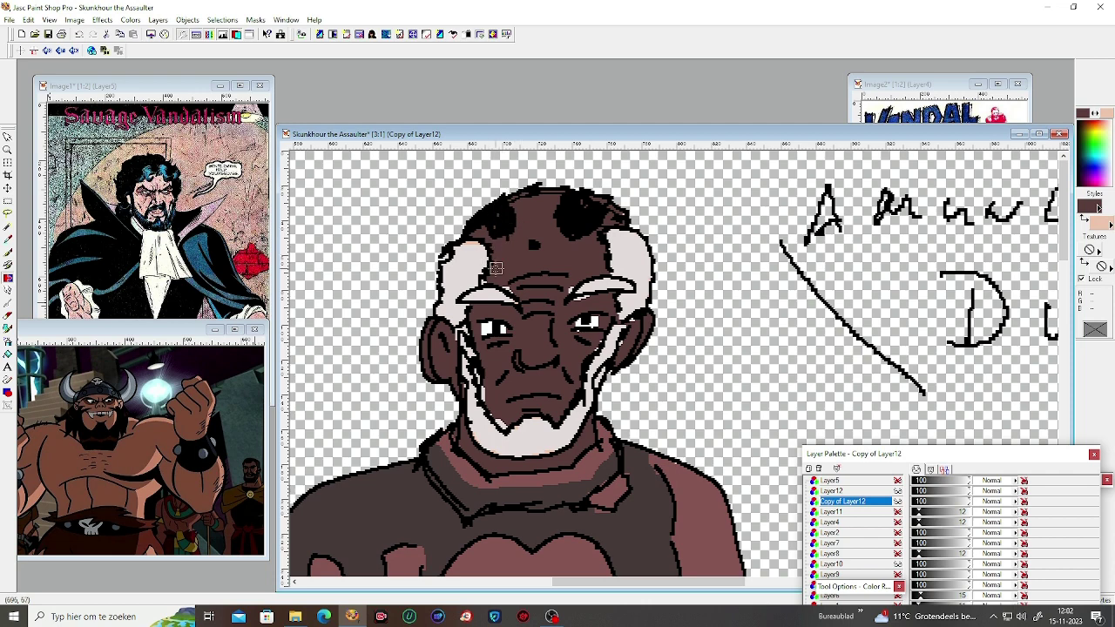
key("ctrl+alt+n")
key("minus")
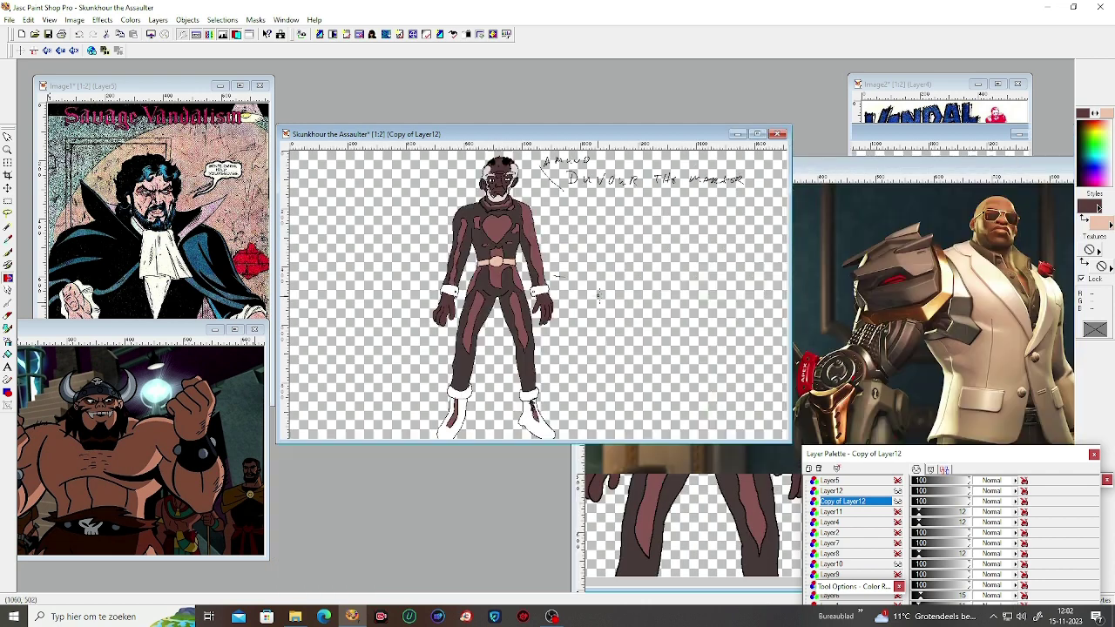
key("plus")
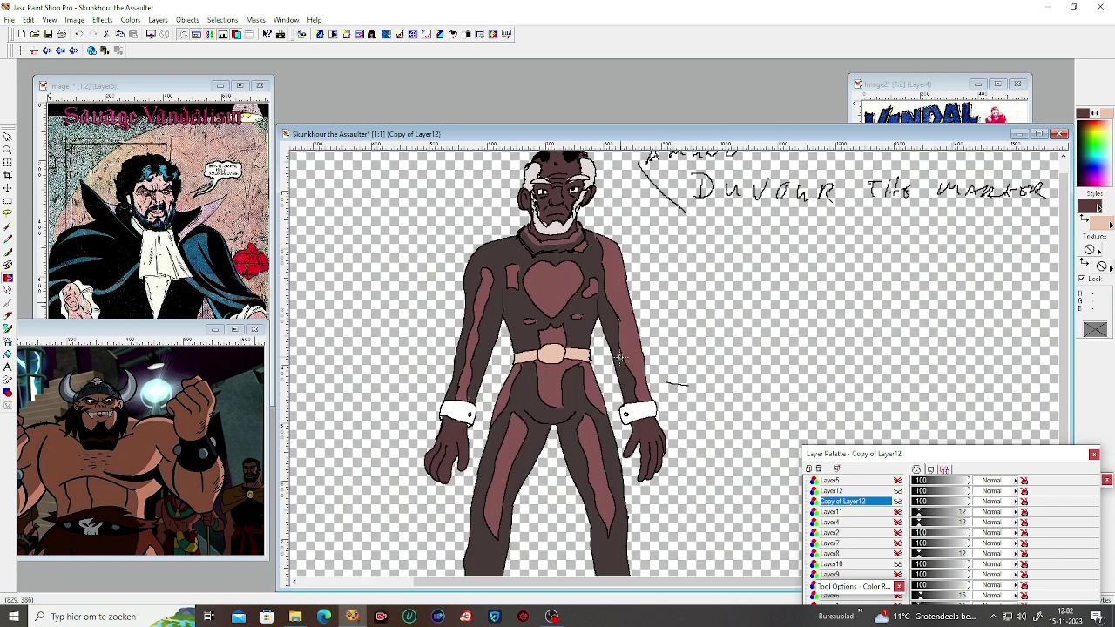
key("minus")
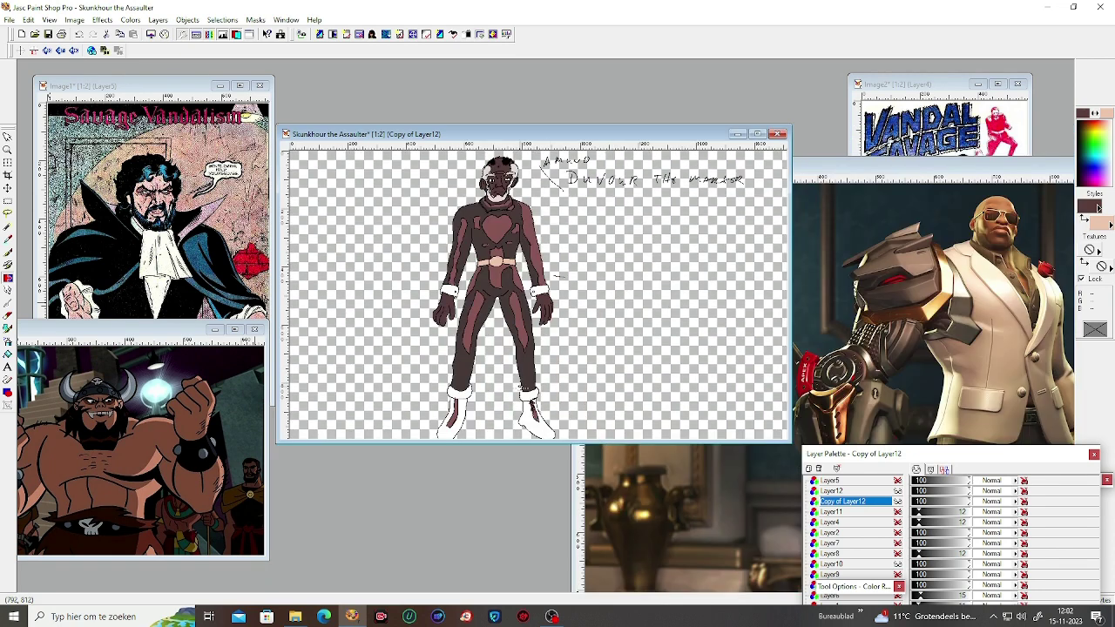
key("plus")
key("minus")
key("plus")
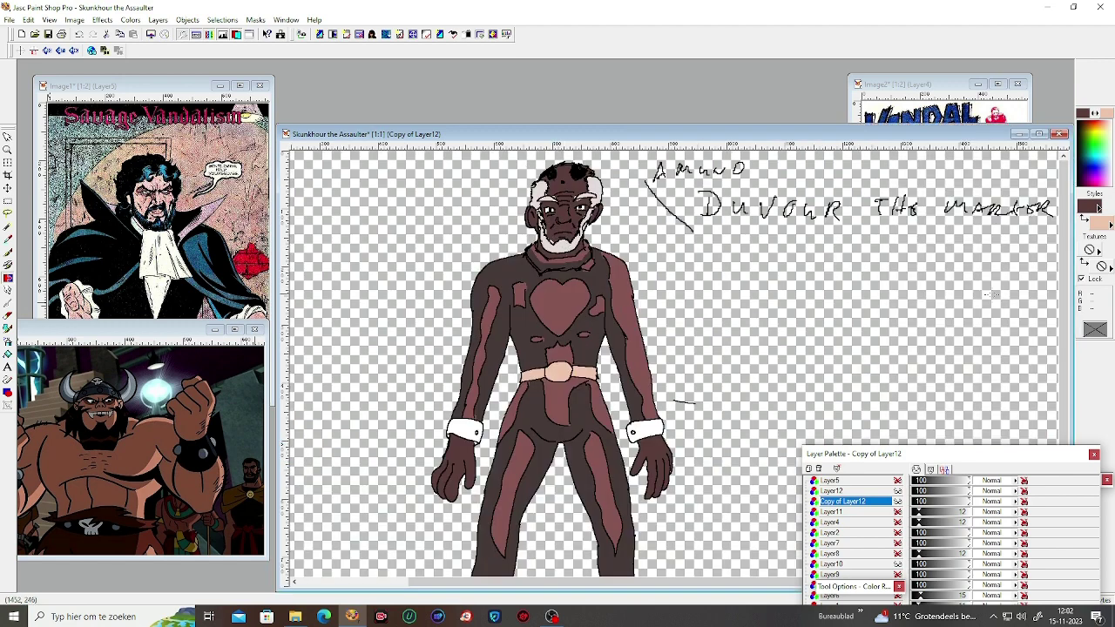
Step: Flood-fill both sleeve cuffs and the belt straps with greyish pink #CEBCBC
left_click(1089, 204)
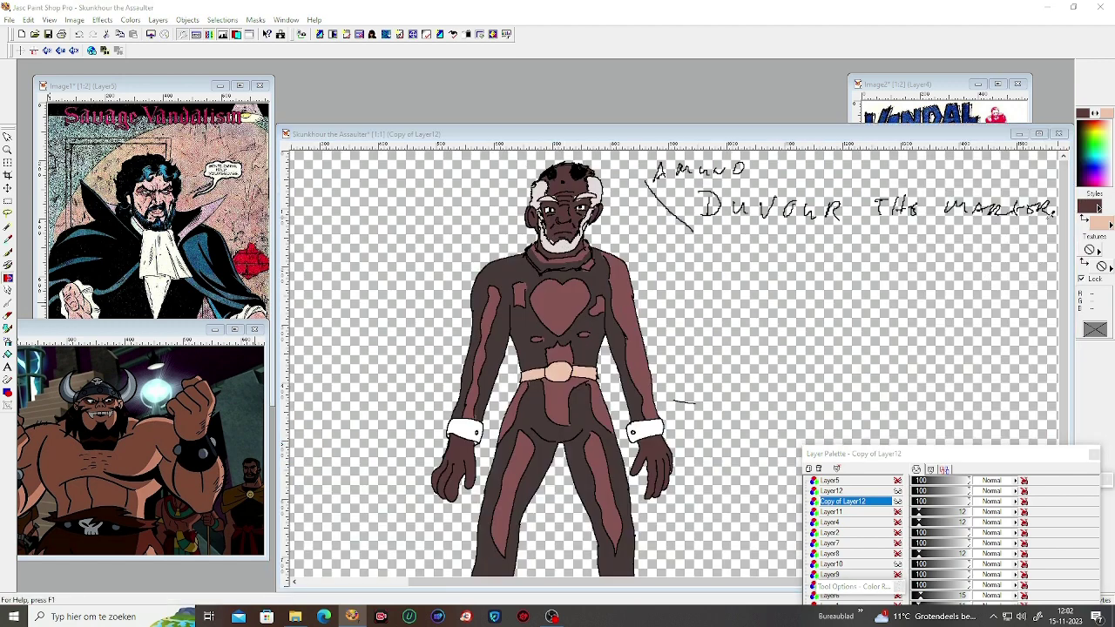
left_click(574, 270)
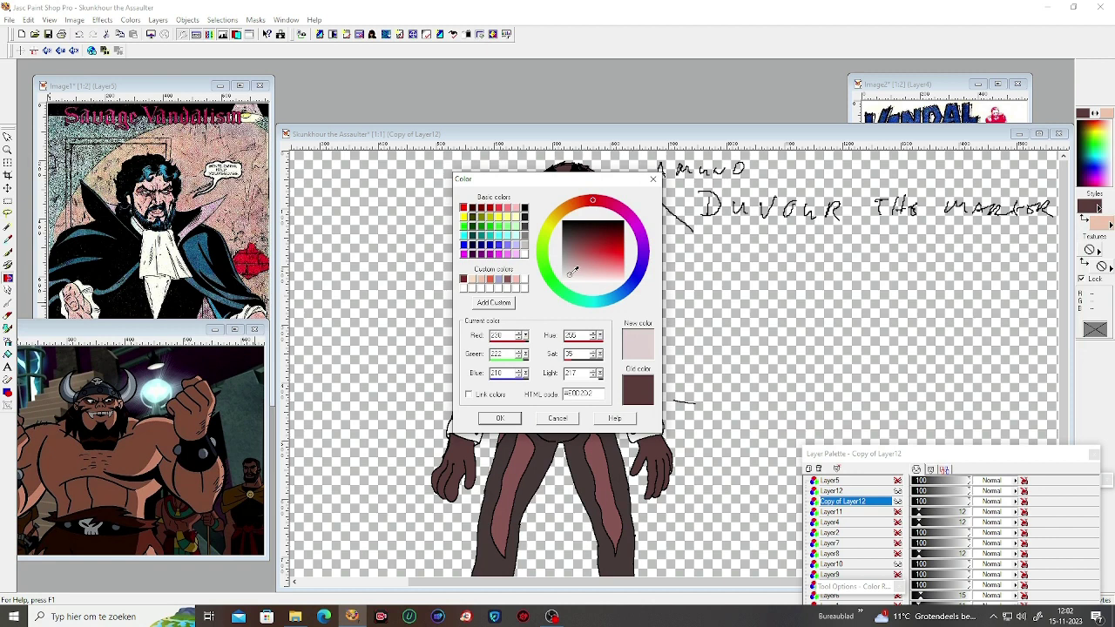
left_click_drag(572, 272, 574, 265)
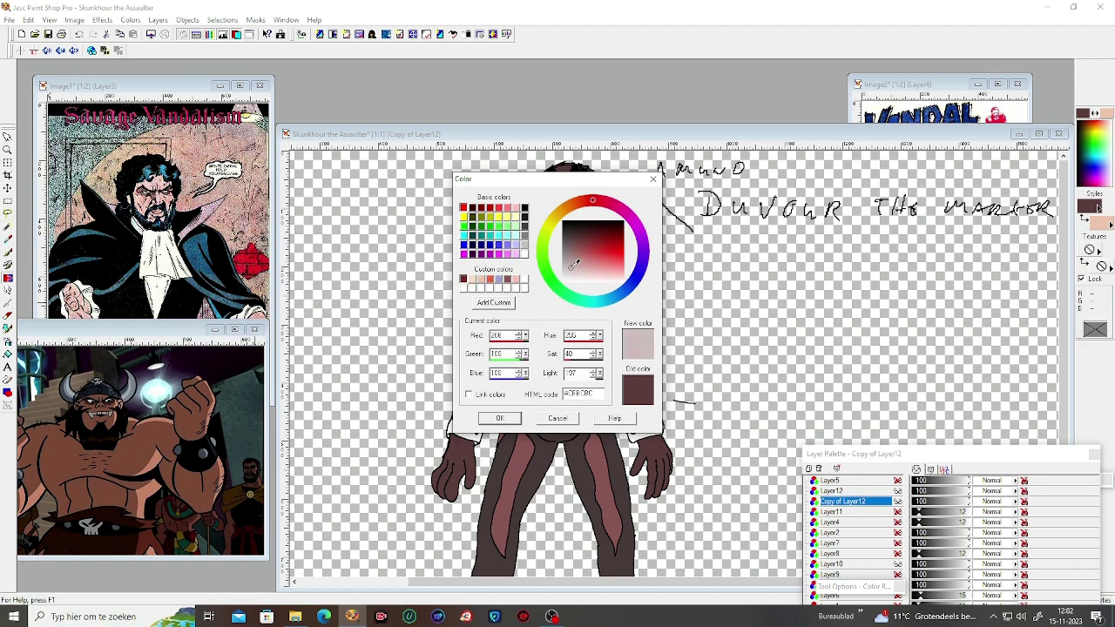
left_click(498, 419)
key("f")
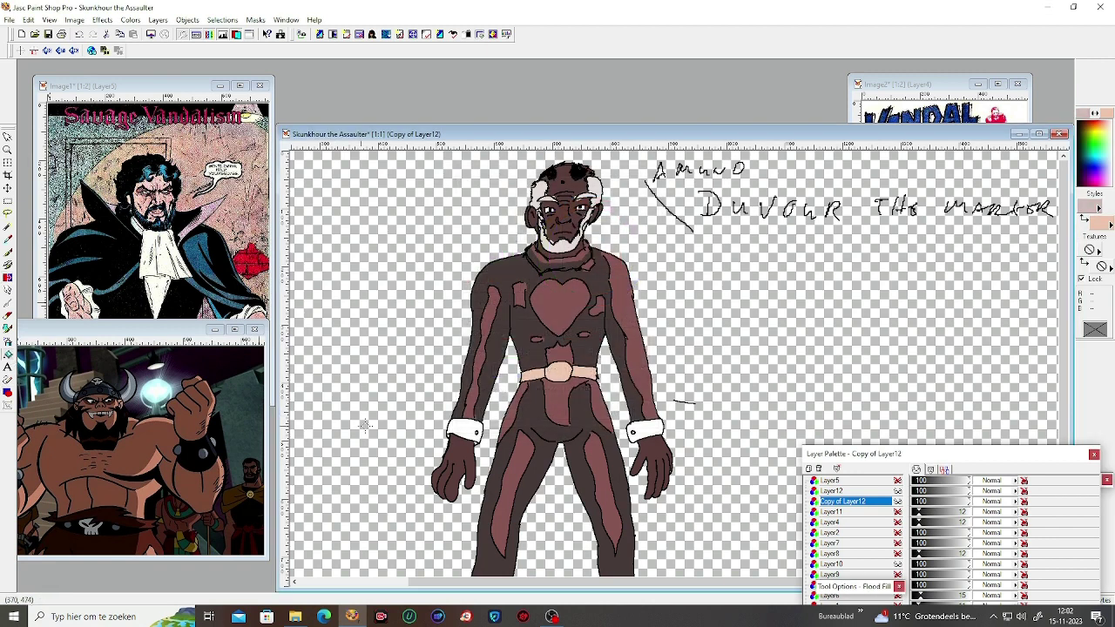
left_click(466, 431)
left_click(644, 429)
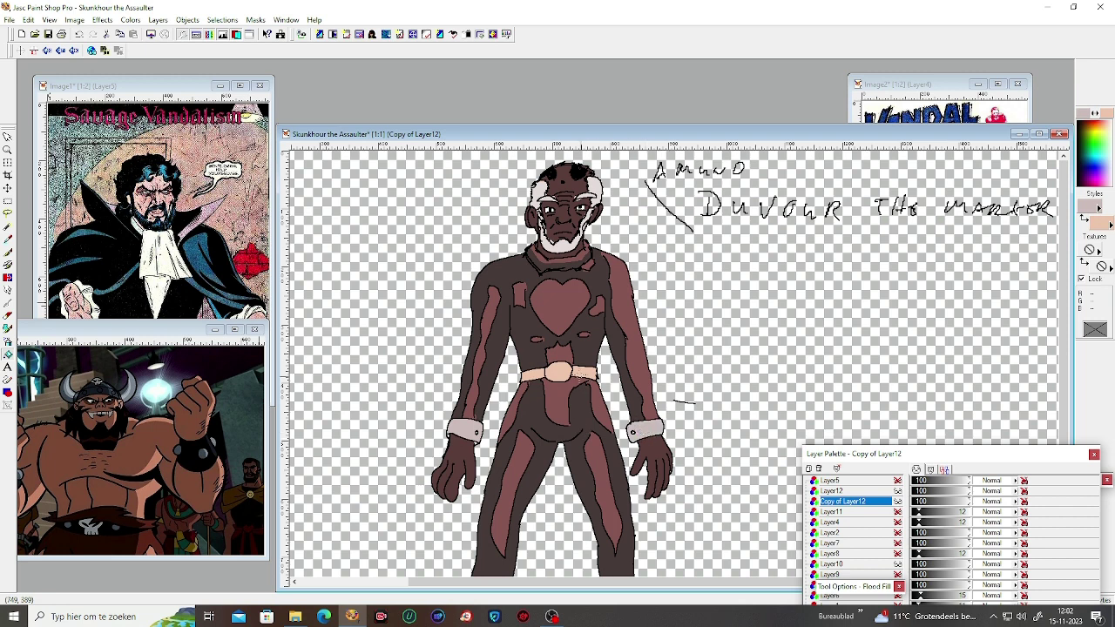
Step: Flood-fill the white boots and their cuffs with the same greyish pink
scroll(575, 409, "down", 1)
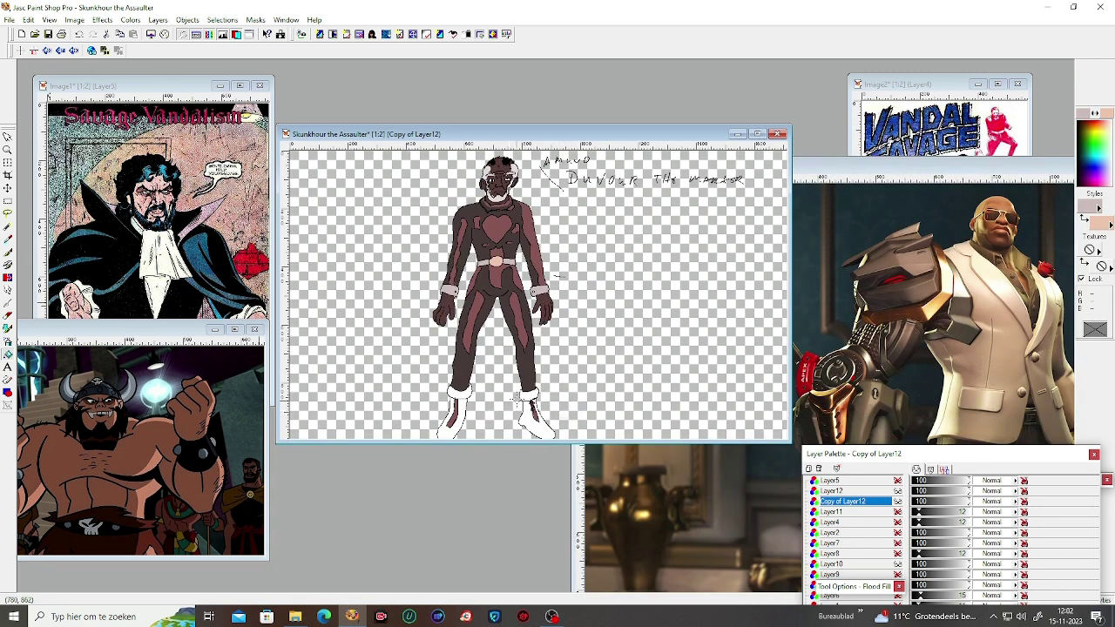
left_click(461, 394)
left_click(531, 416)
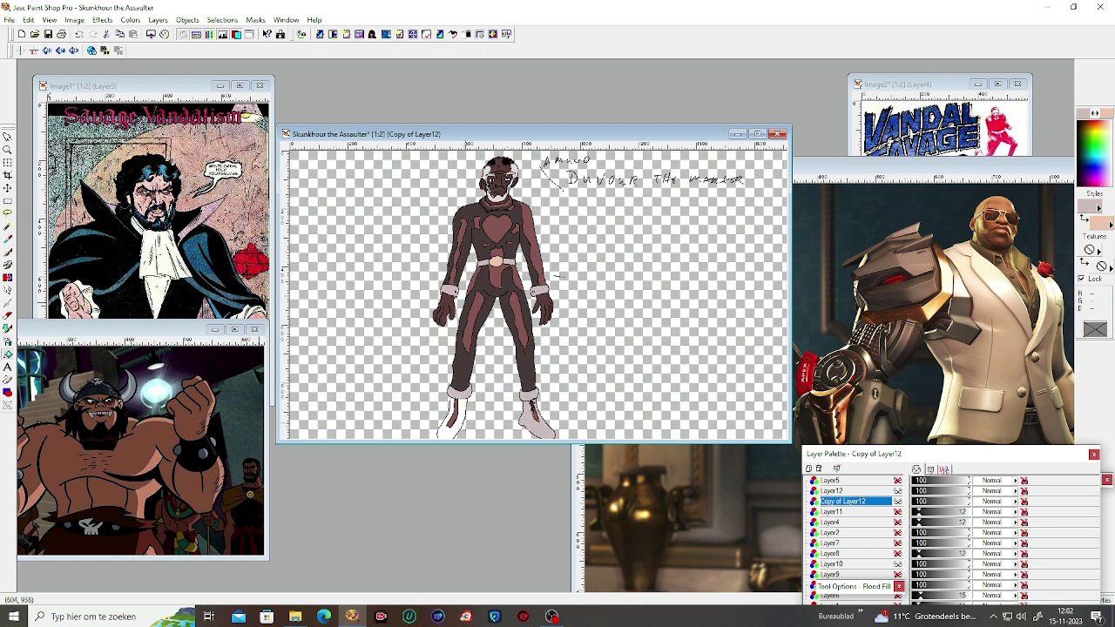
left_click(461, 421)
Step: Set the active fill colour to black
scroll(539, 319, "up", 3)
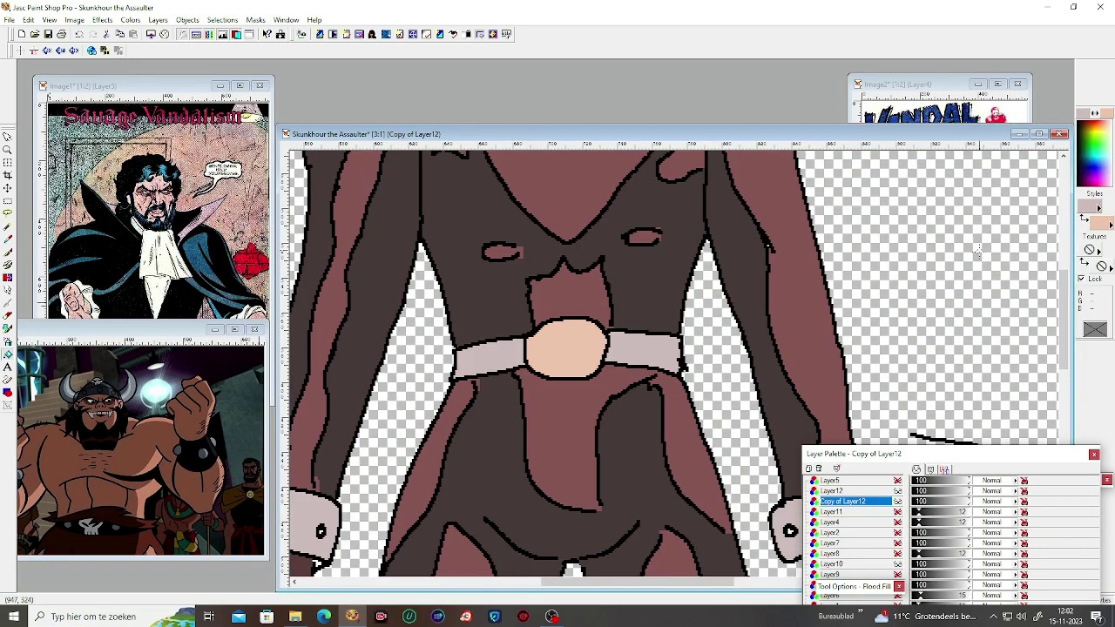
left_click(1086, 207)
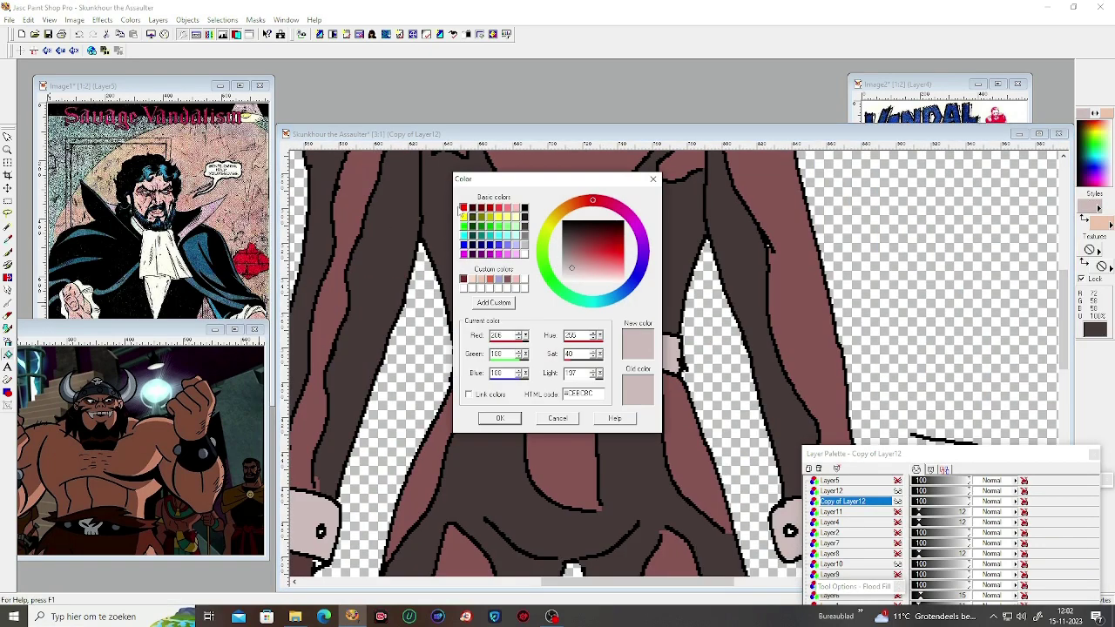
left_click(525, 206)
left_click(493, 418)
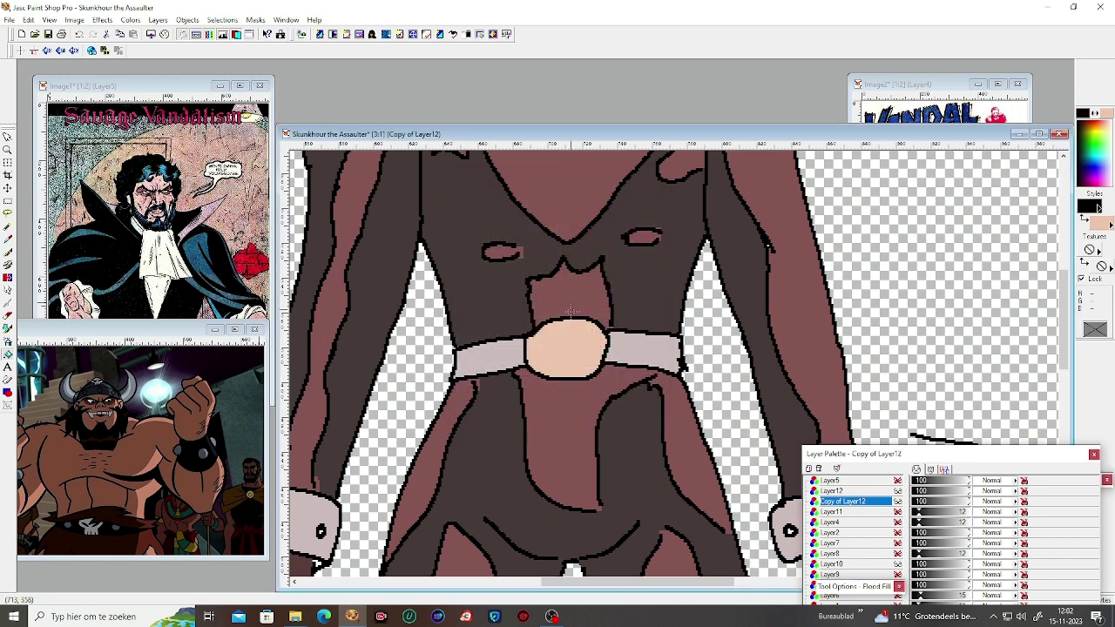
left_click(546, 345)
scroll(546, 345, "down", 2)
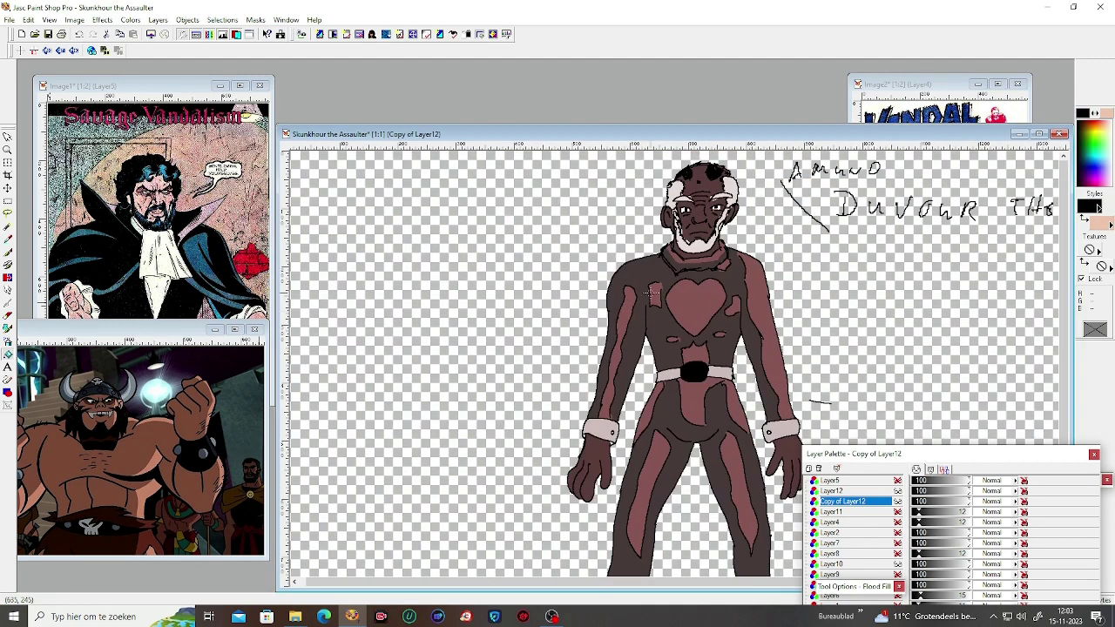
scroll(745, 265, "up", 1)
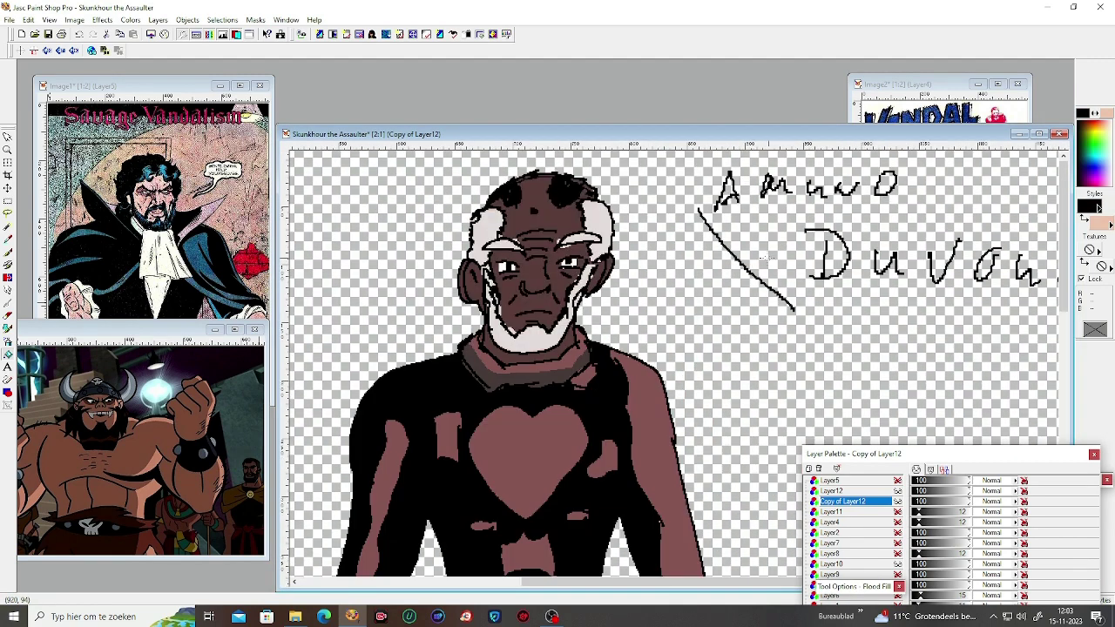
scroll(666, 315, "down", 1)
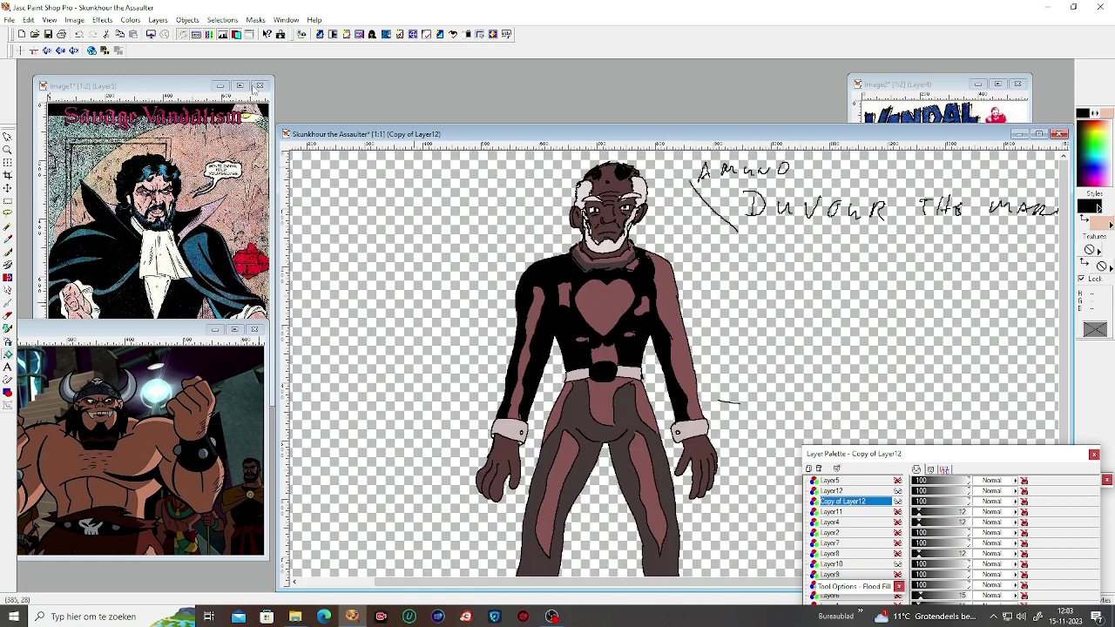
left_click(78, 34)
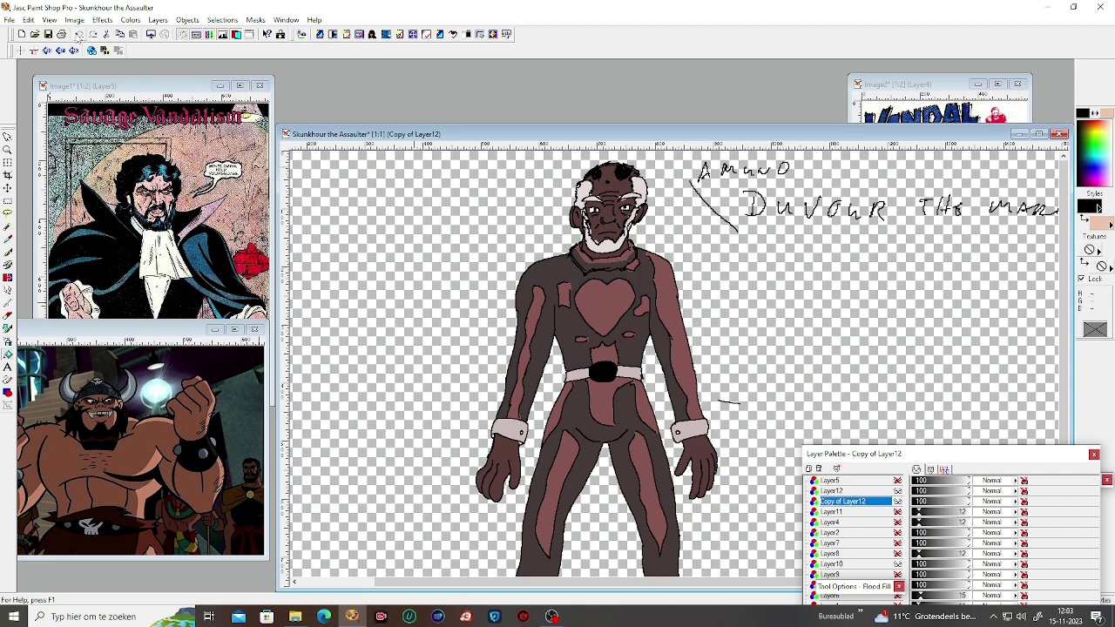
left_click(79, 34)
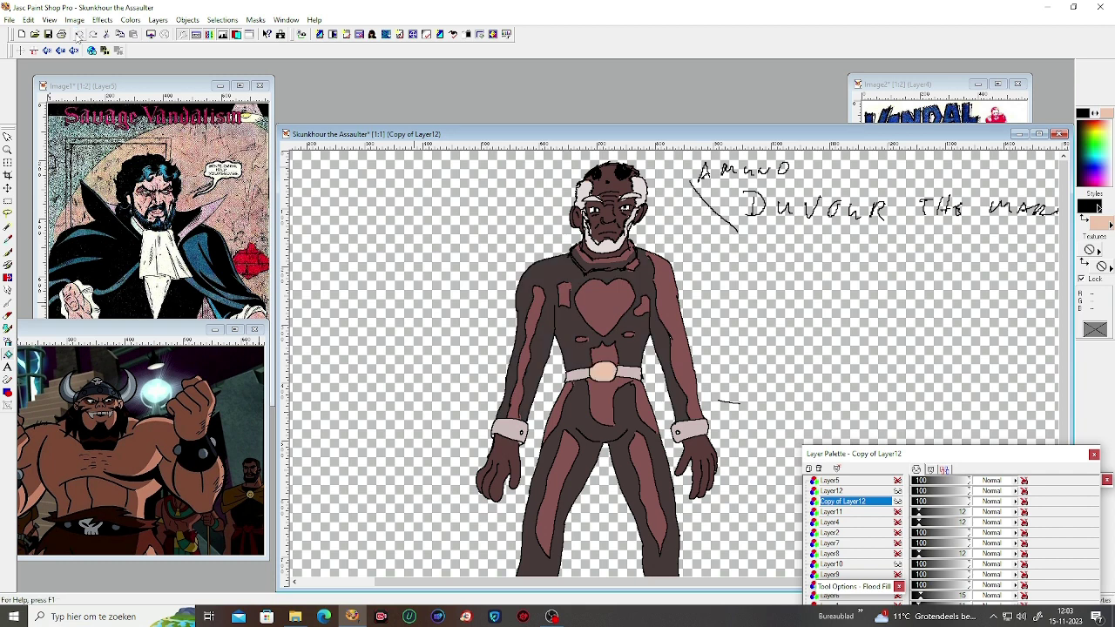
Step: Flood-fill the dark areas of the suit's torso, sleeves, trousers and collar with black
left_click(545, 282)
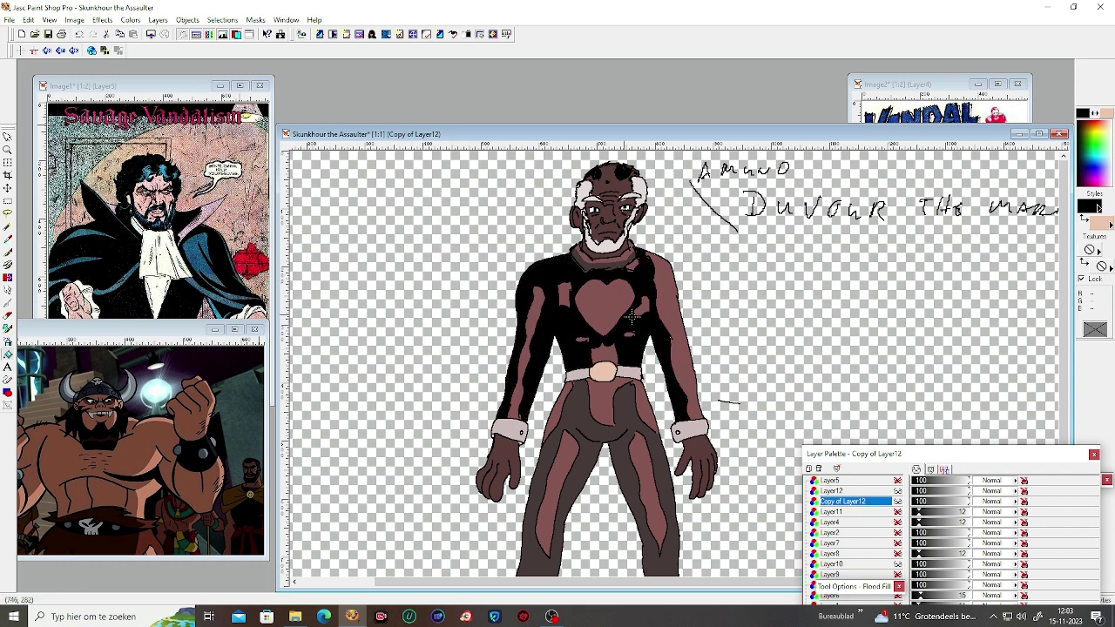
left_click(589, 424)
key("minus")
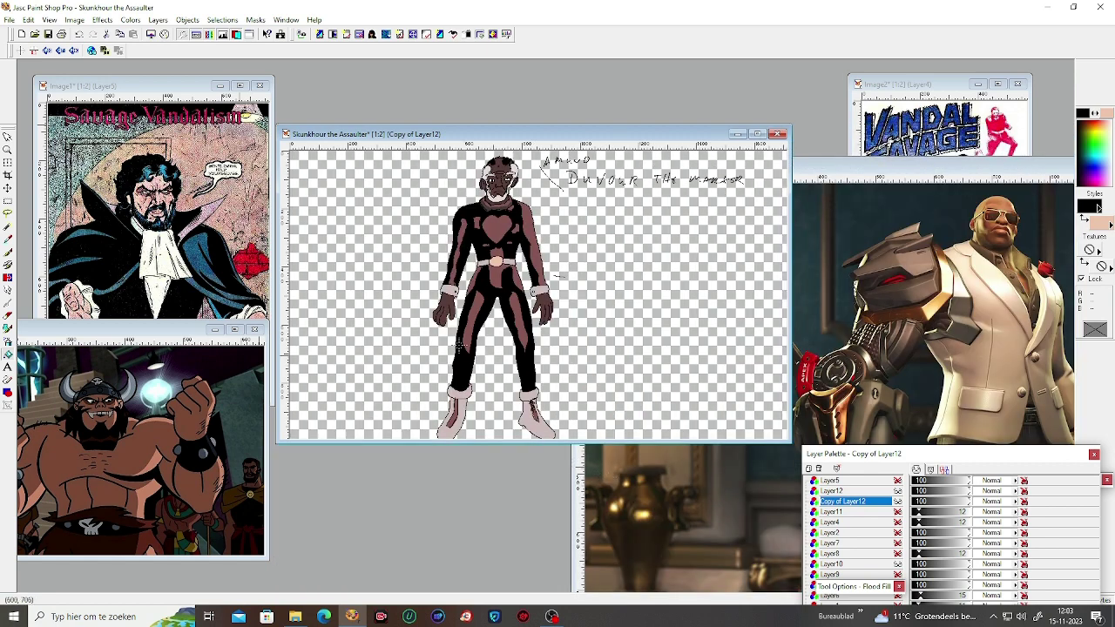
key("plus")
key("plus")
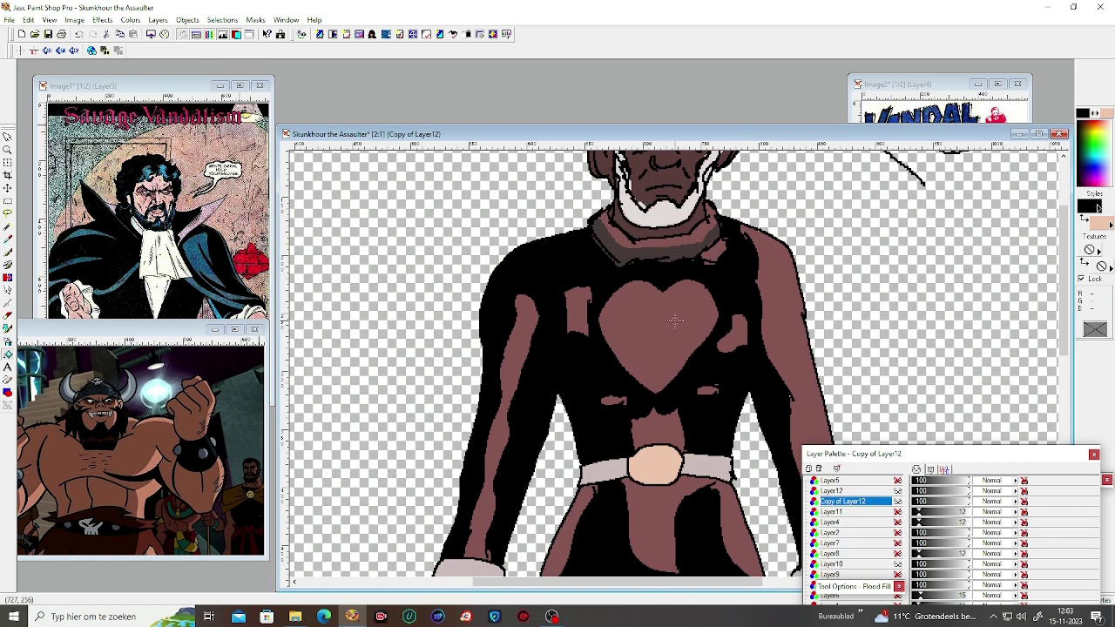
key("plus")
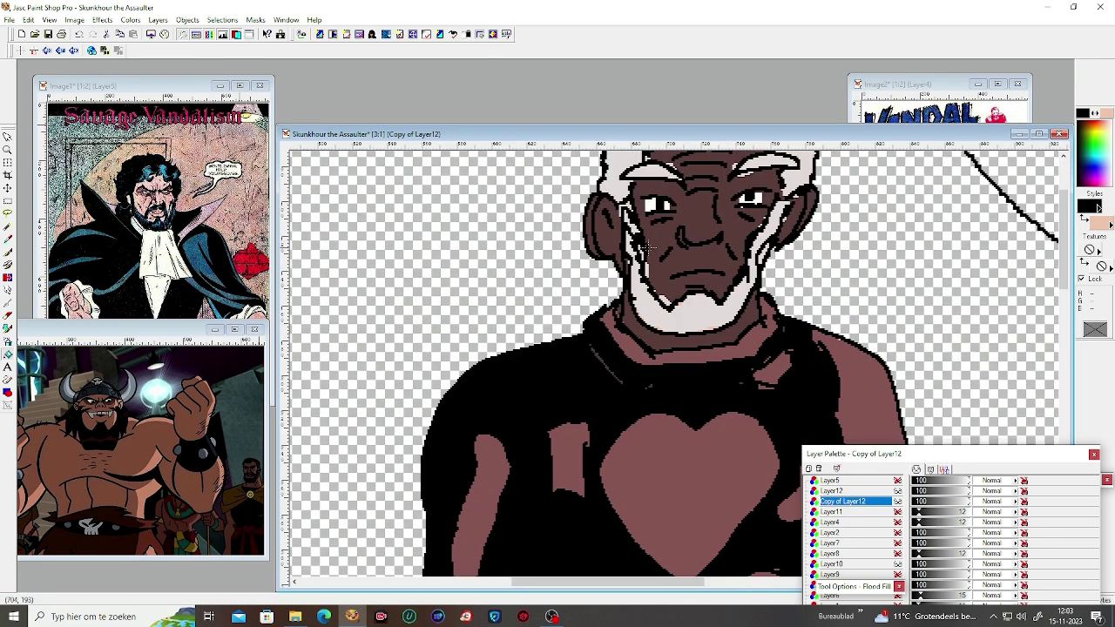
key("minus")
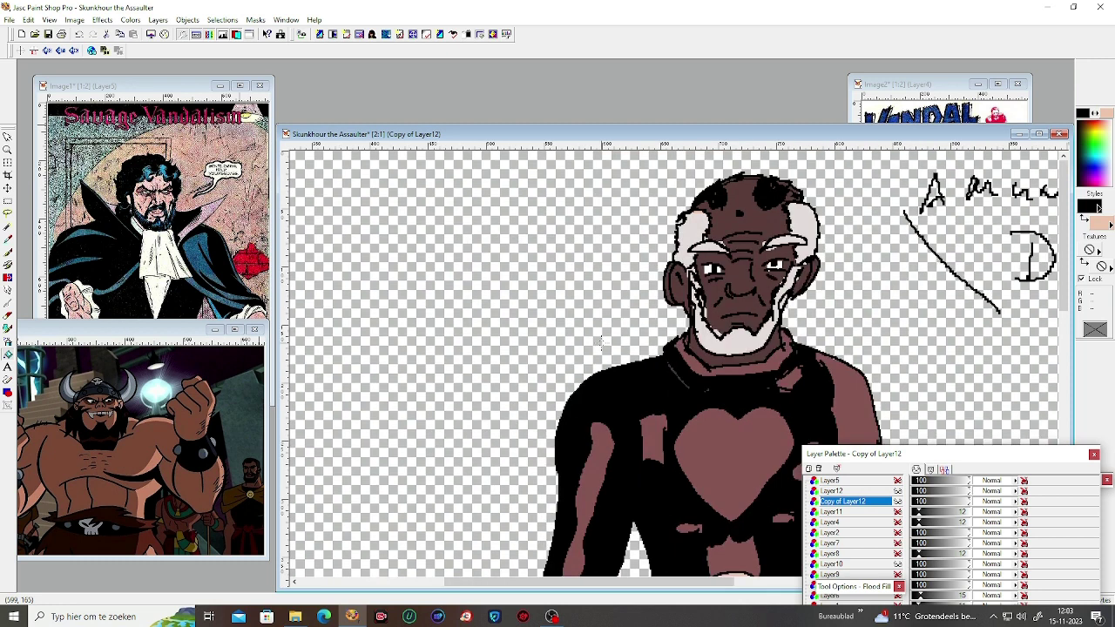
key("minus")
Step: Flood-fill the chest heart, the collar highlight and one mauve chest patch with dark brown #4C3A3A
left_click(8, 240)
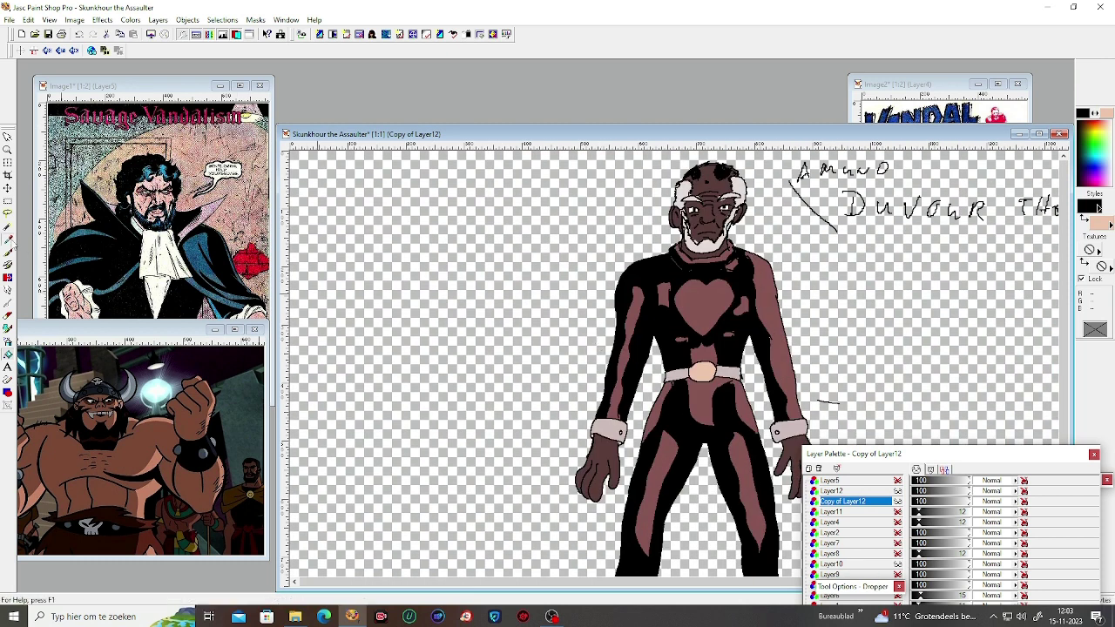
left_click(1089, 205)
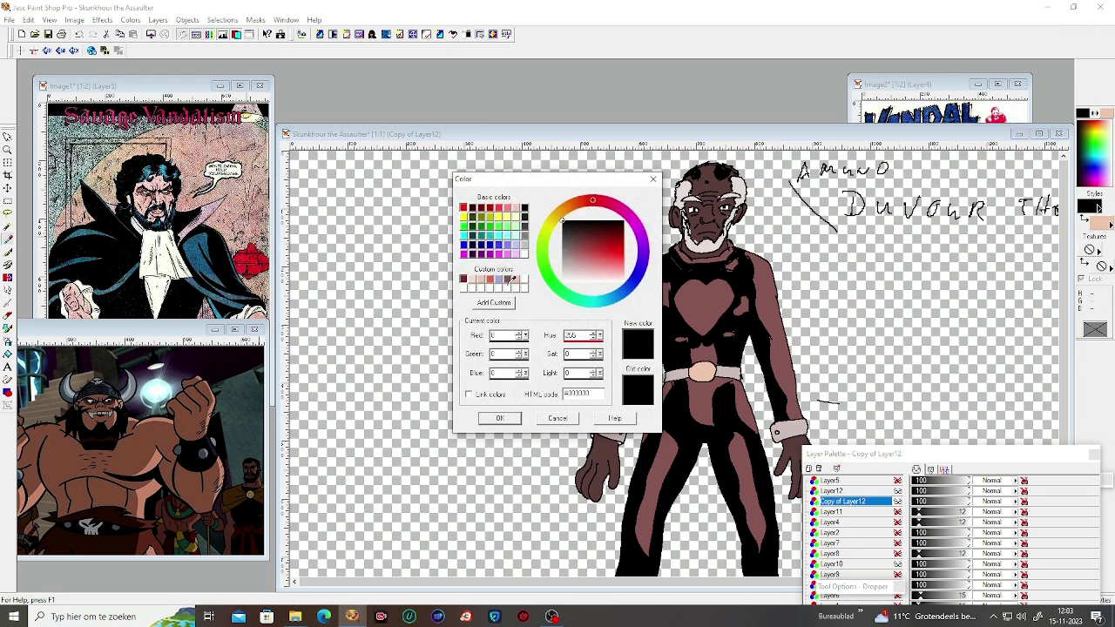
left_click(509, 278)
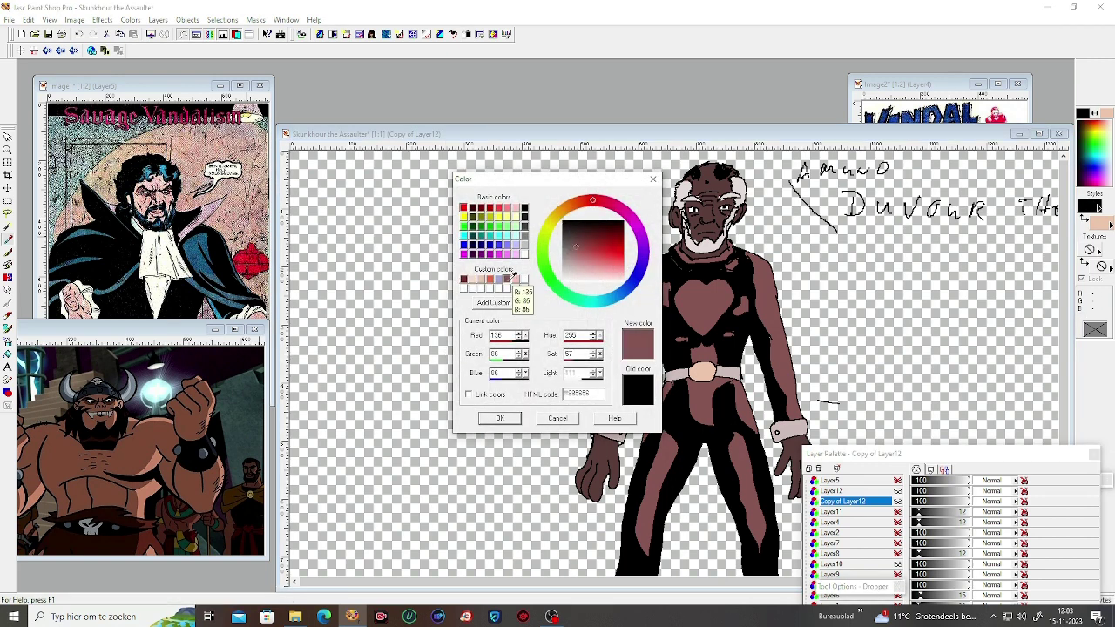
left_click(574, 233)
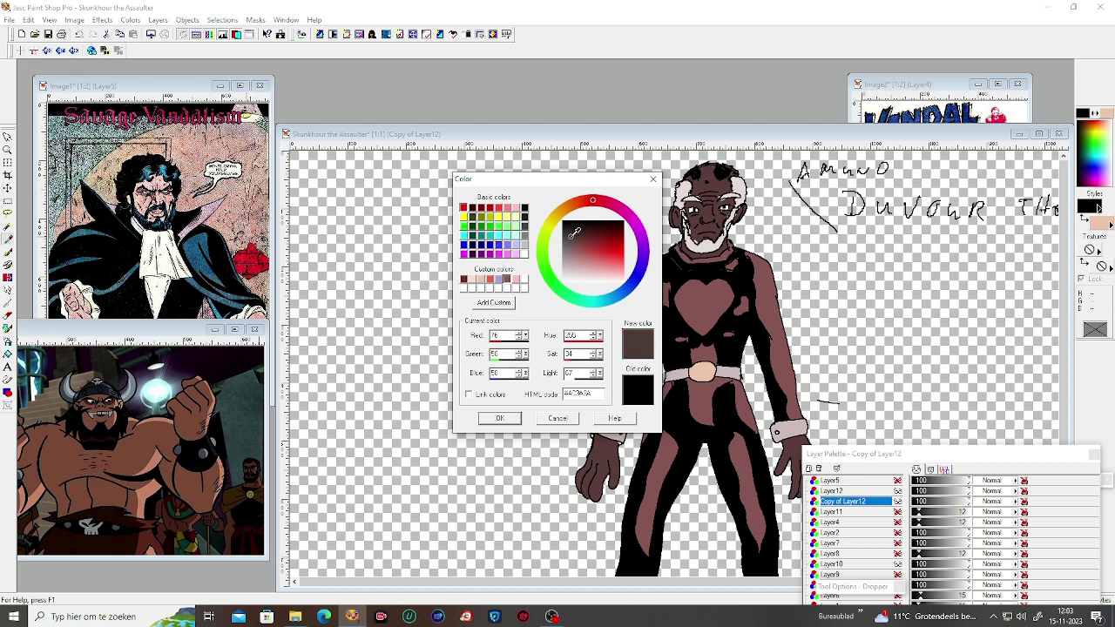
left_click(500, 418)
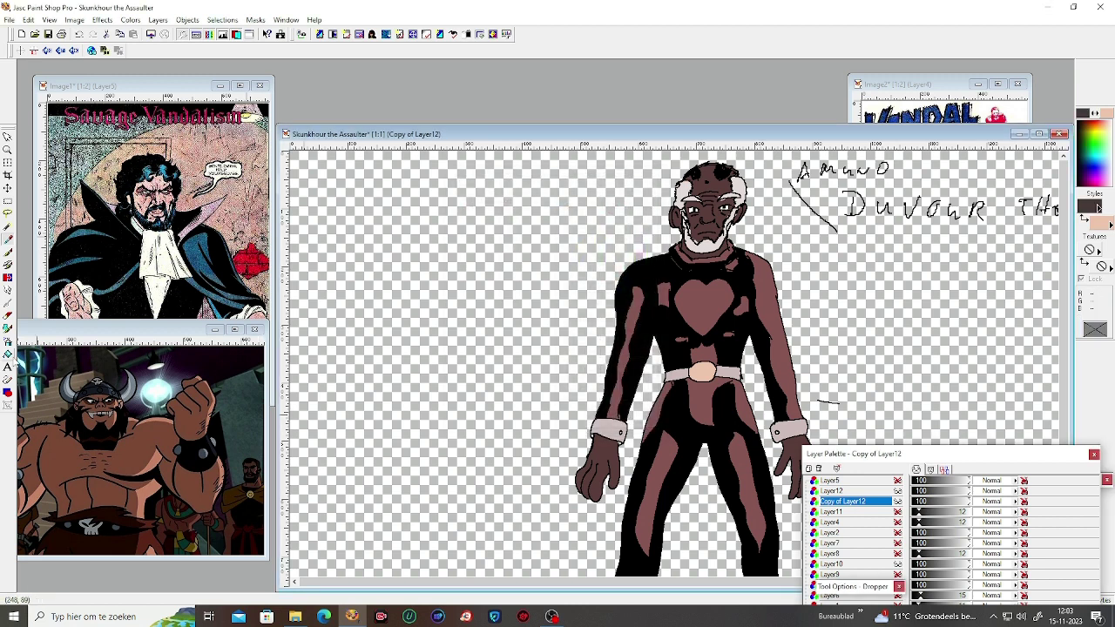
key("f")
left_click(713, 299)
scroll(719, 261, "up", 2)
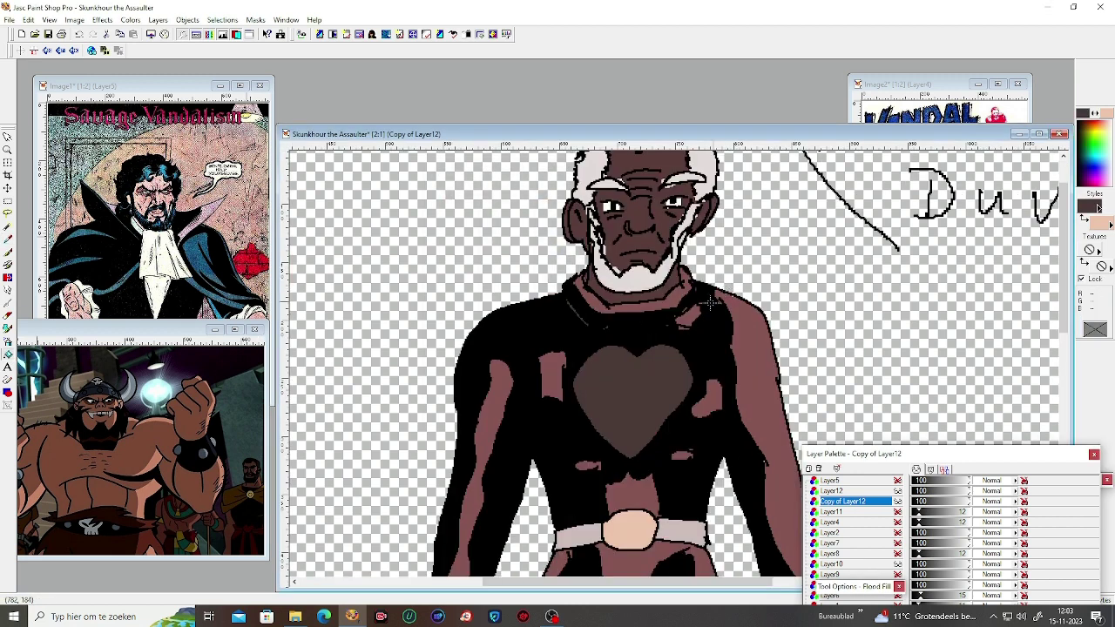
left_click(541, 368)
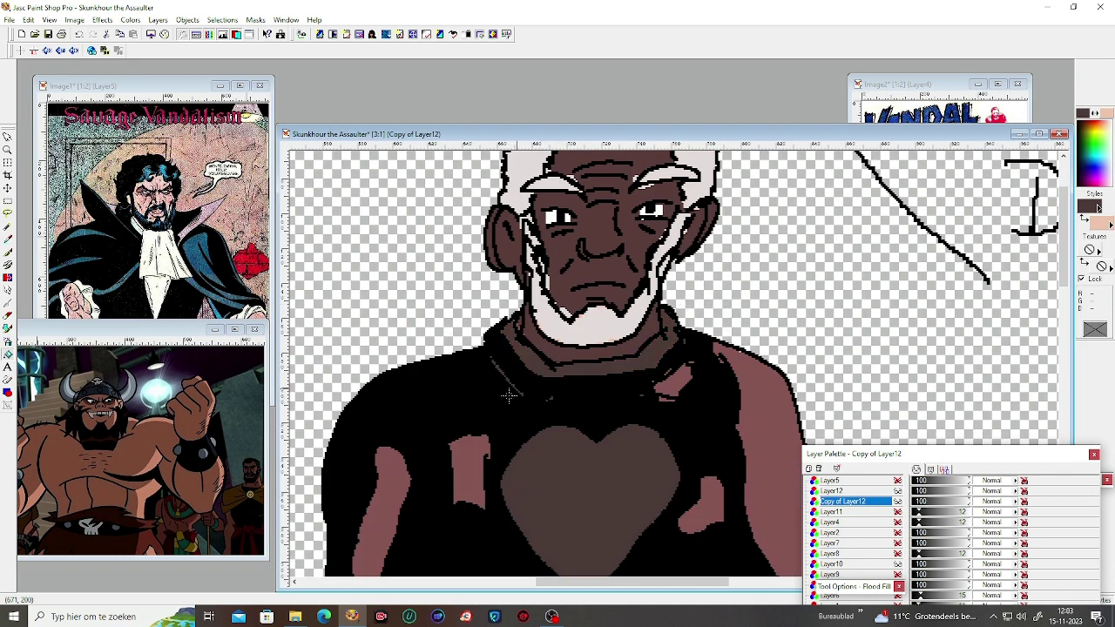
left_click(474, 452)
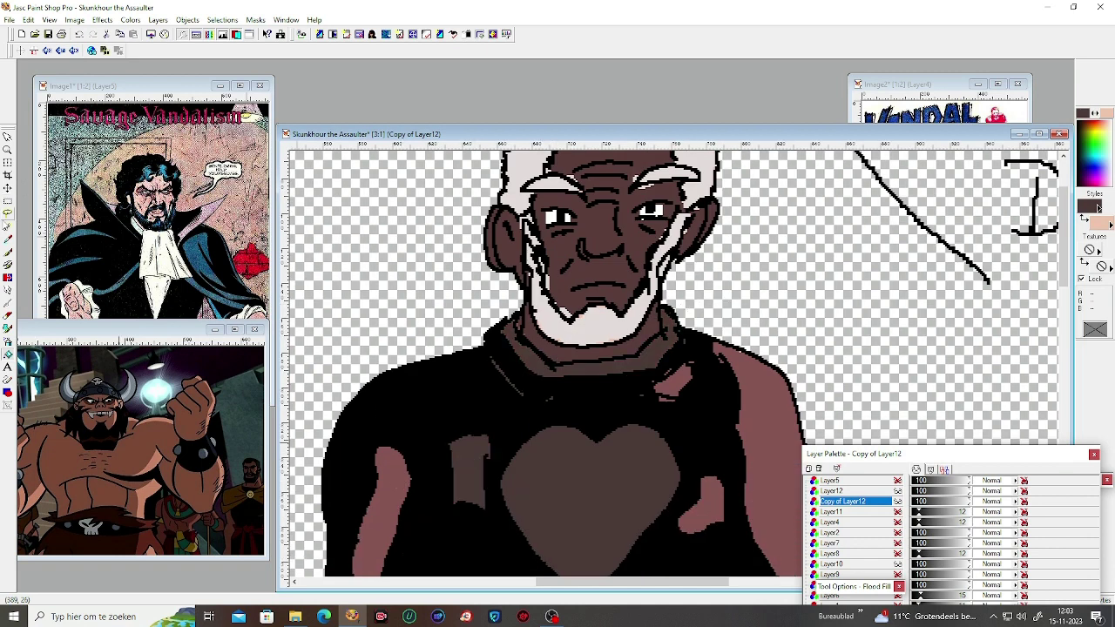
Step: Sample the suit's mauve as the colour to replace and change all of it on the layer to the dark brown with the Color Replacer
left_click(8, 239)
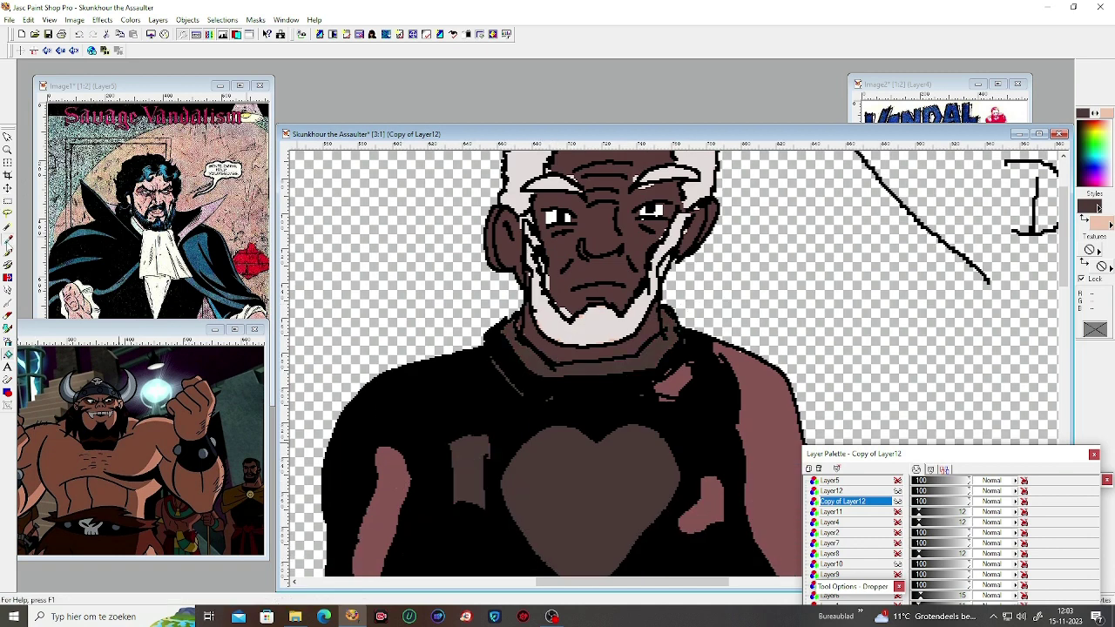
left_click(387, 460)
left_click(9, 277)
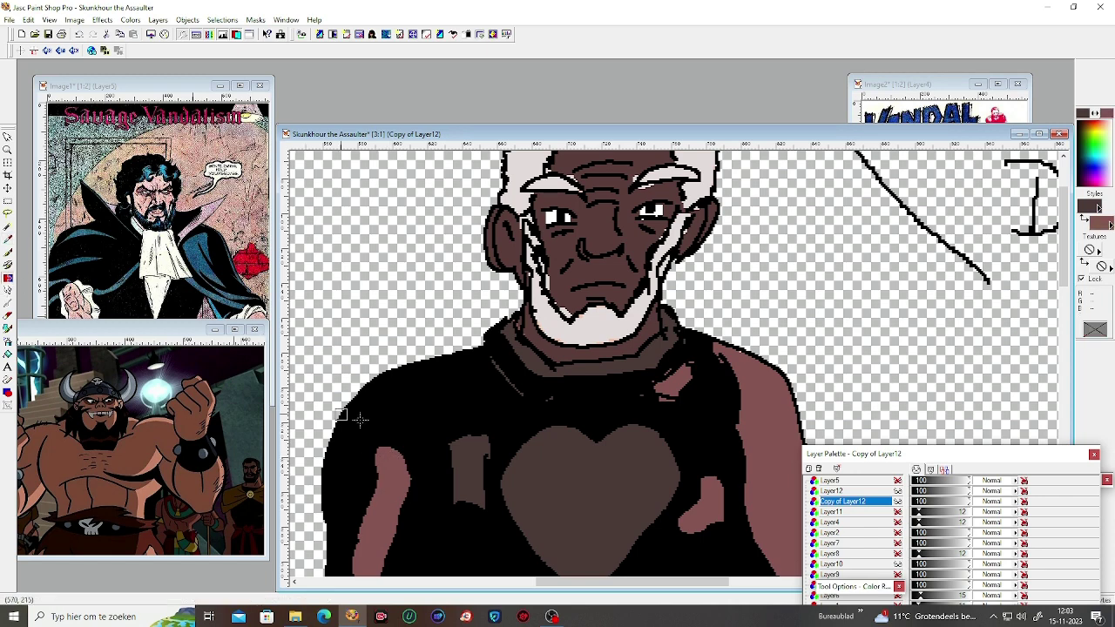
double_click(361, 418)
key("minus")
key("minus")
key("minus")
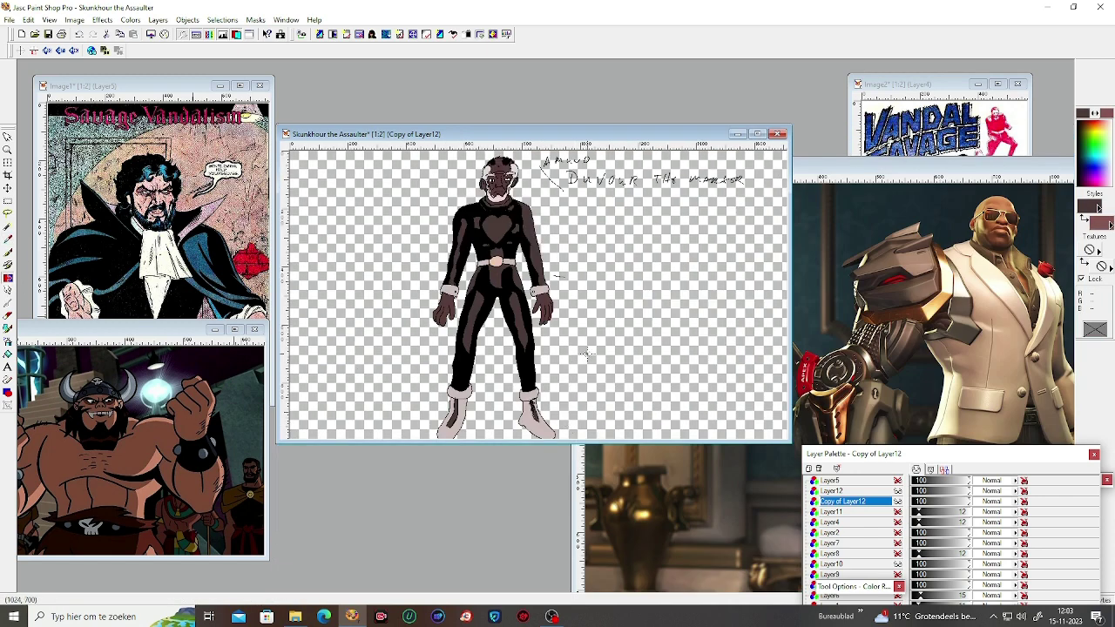
key("plus")
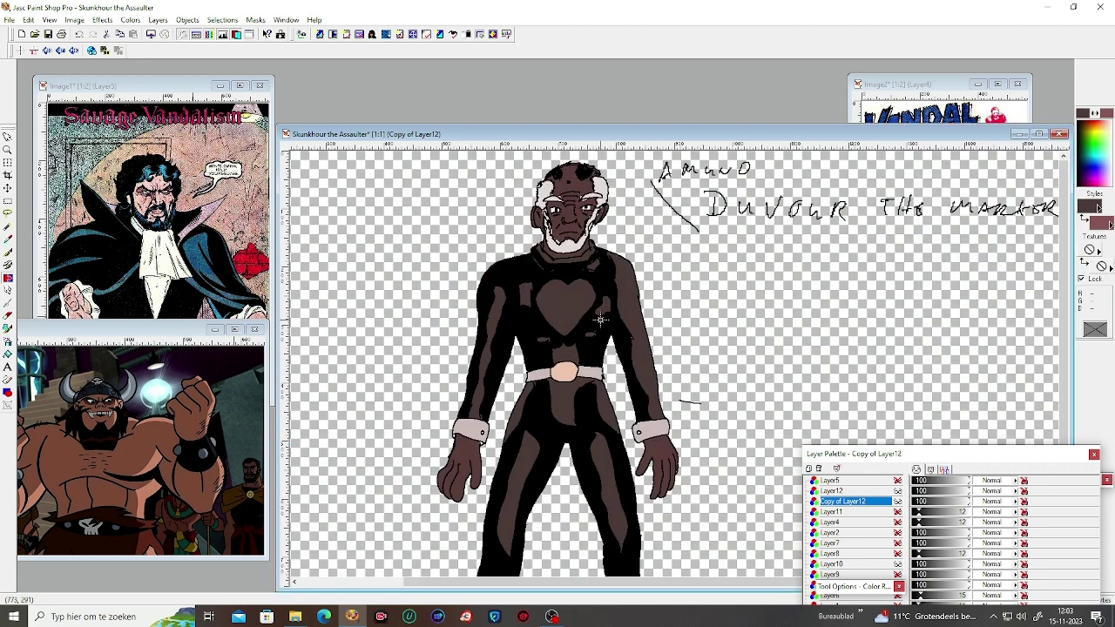
key("minus")
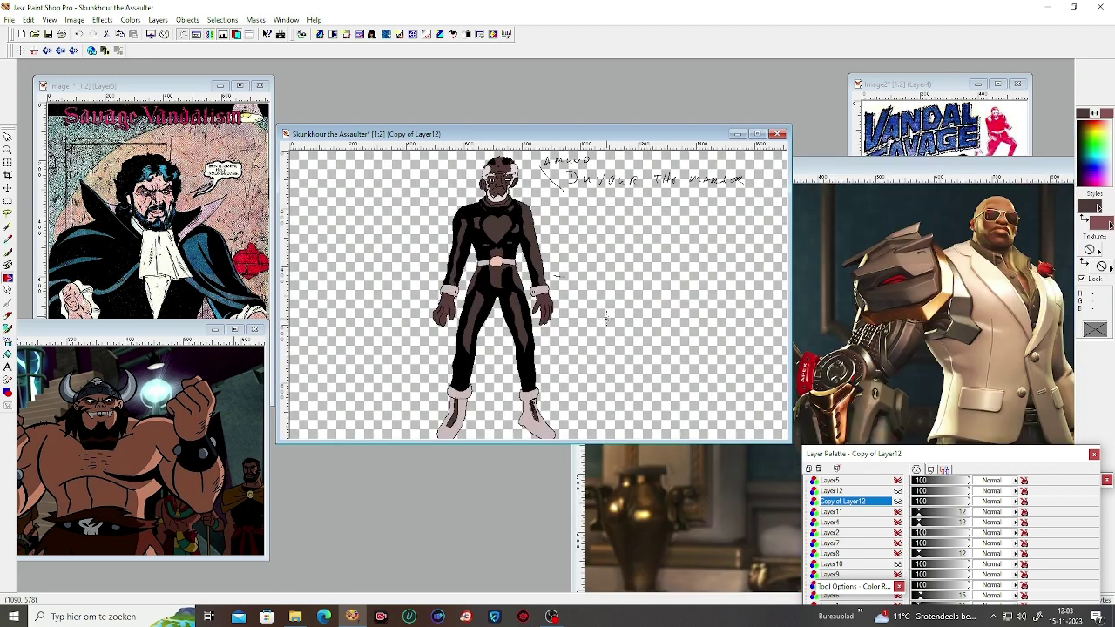
key("plus")
key("plus")
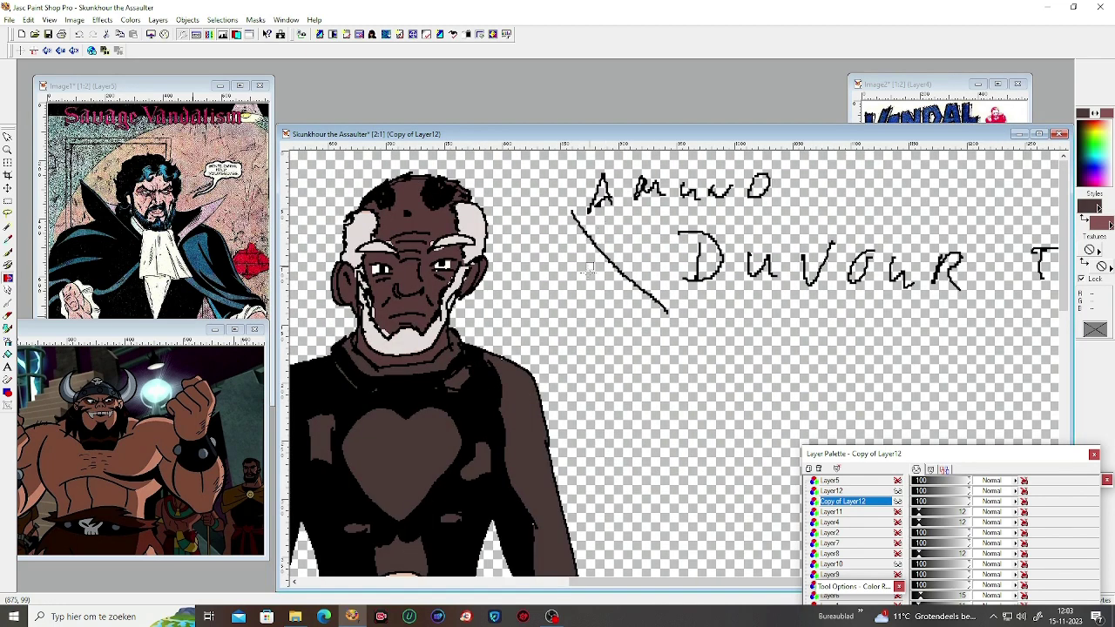
key("minus")
key("minus")
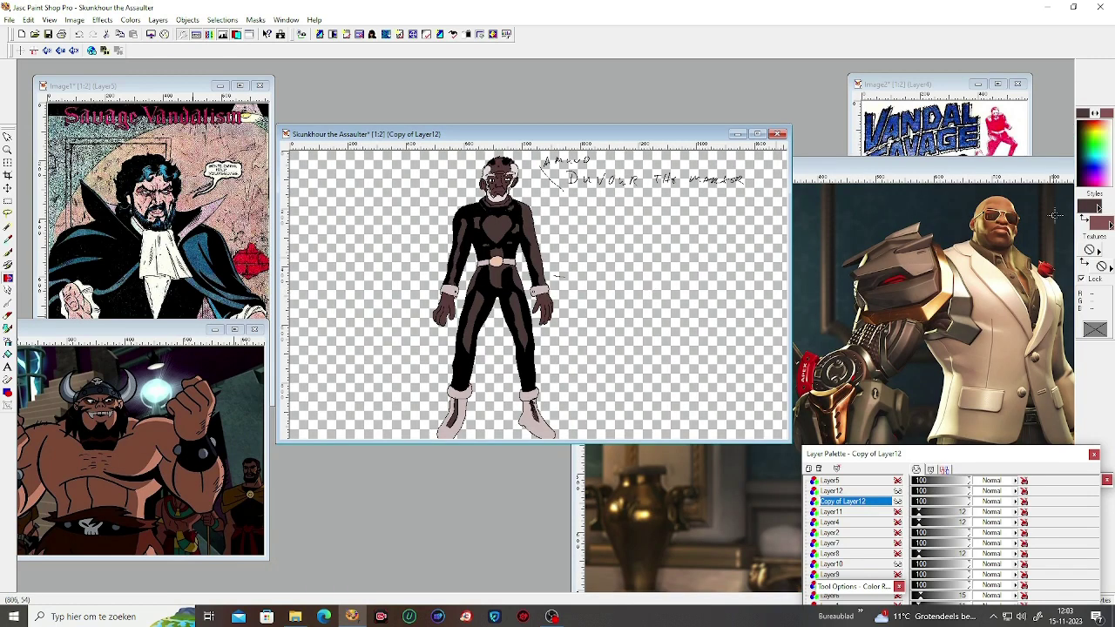
Step: Set the active colour to navy blue (0, 0, 128) and add a new layer above Copy of Layer12 with default properties
left_click(1088, 206)
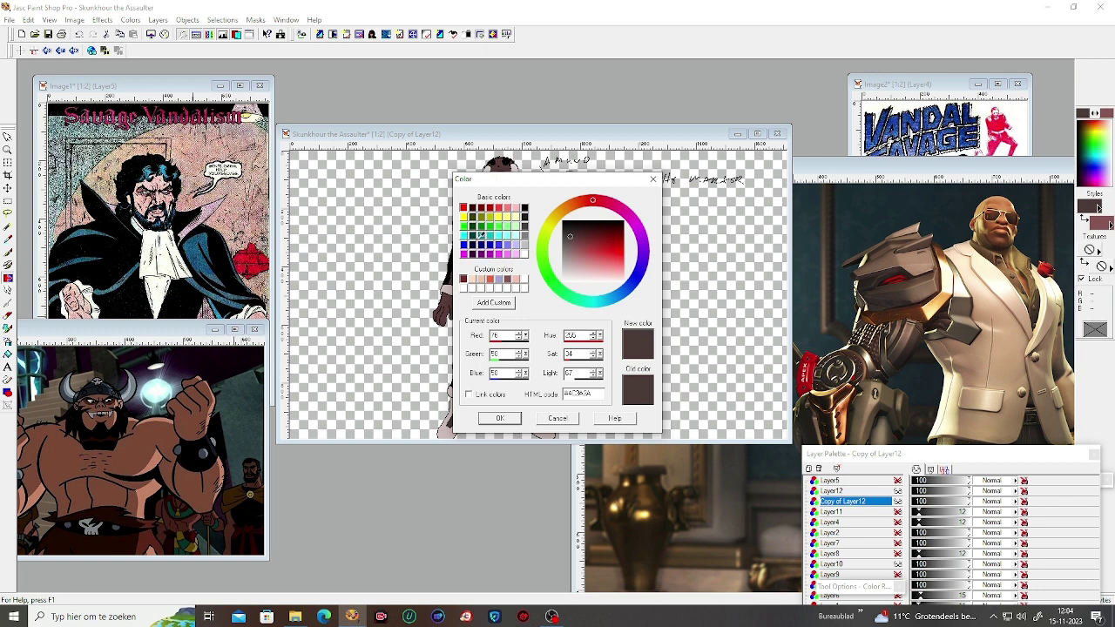
left_click(481, 245)
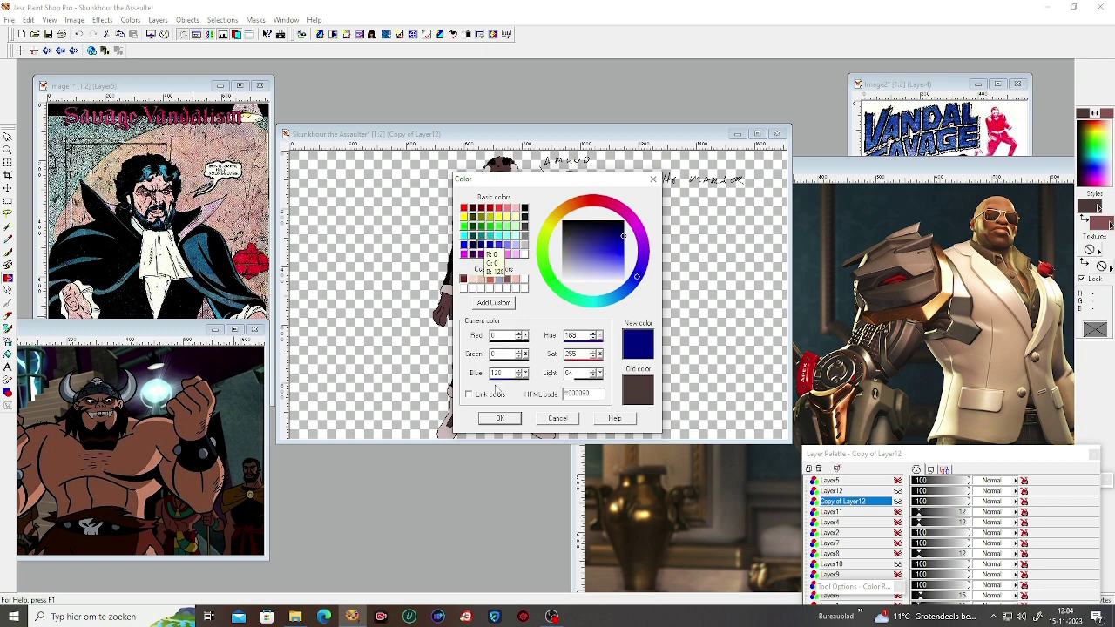
left_click(500, 419)
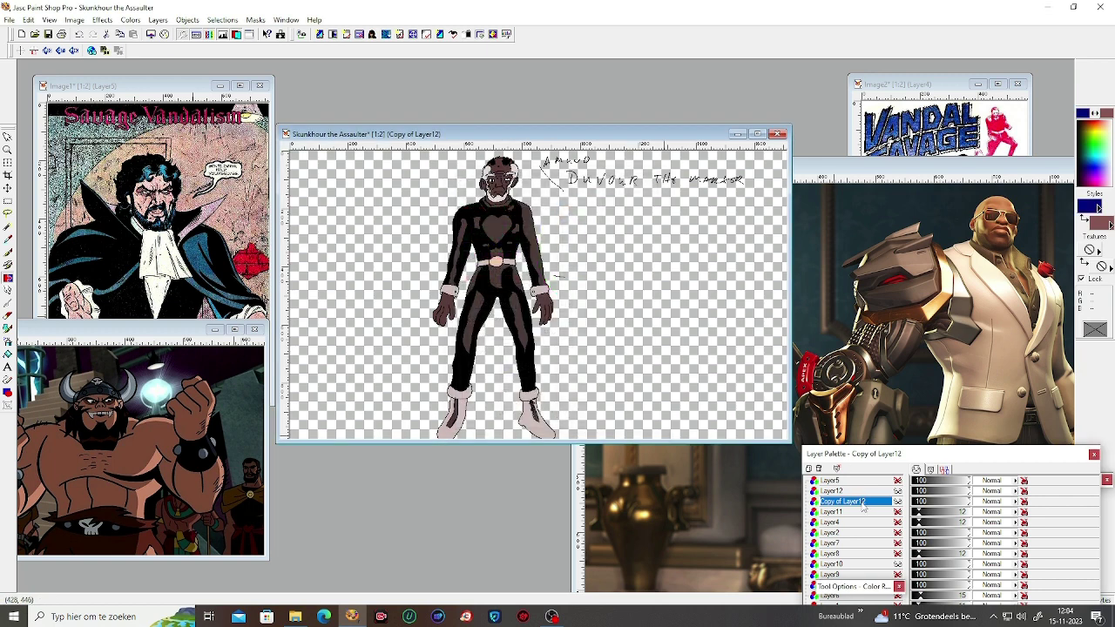
right_click(818, 502)
left_click(841, 365)
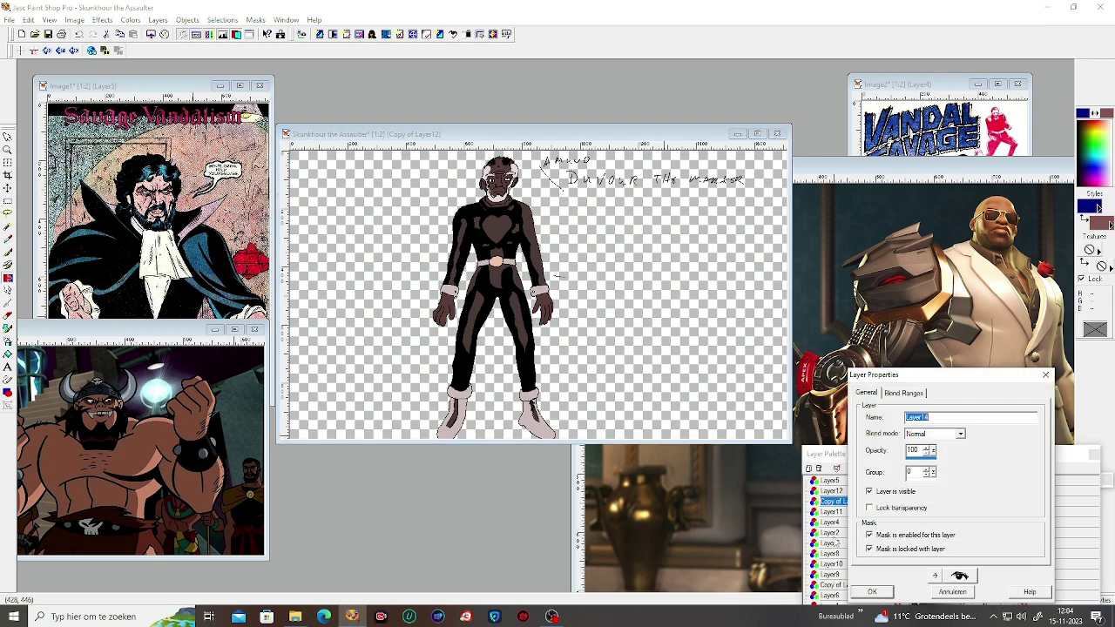
left_click(871, 591)
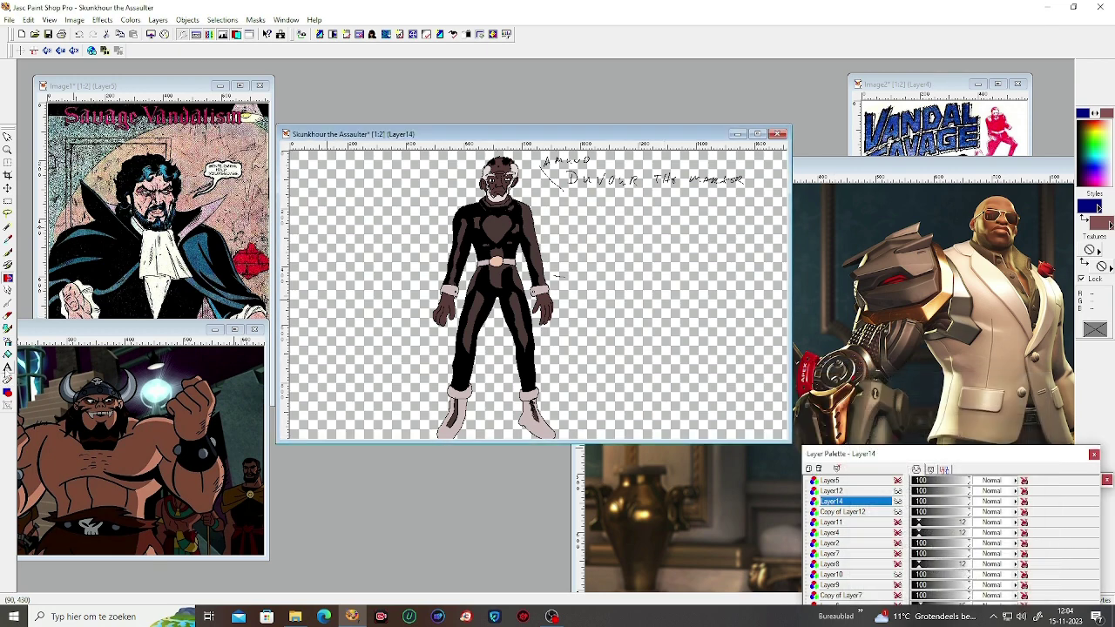
Step: Flood-fill the belt buckle with navy blue on the new layer
left_click(8, 353)
key("KP_Add")
key("KP_Add")
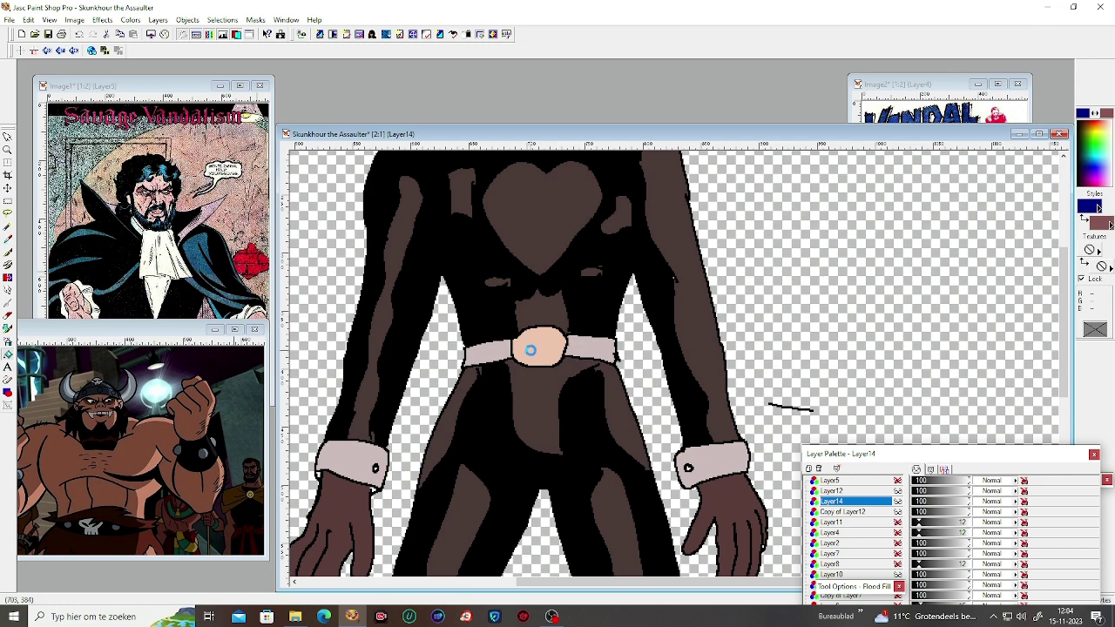
left_click(529, 349)
key("KP_Subtract")
key("KP_Subtract")
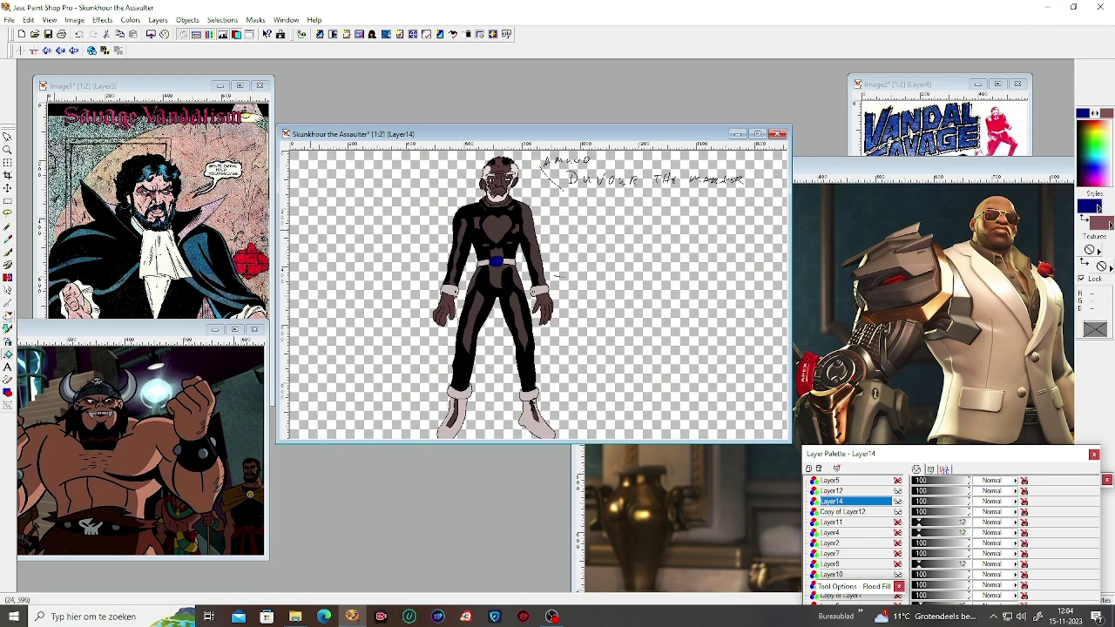
Step: Lighten a diagonal highlight across the belt buckle with a size 13 Retouch brush in Lighten RGB mode, undoing the first thin stroke
left_click(8, 290)
key("KP_Add")
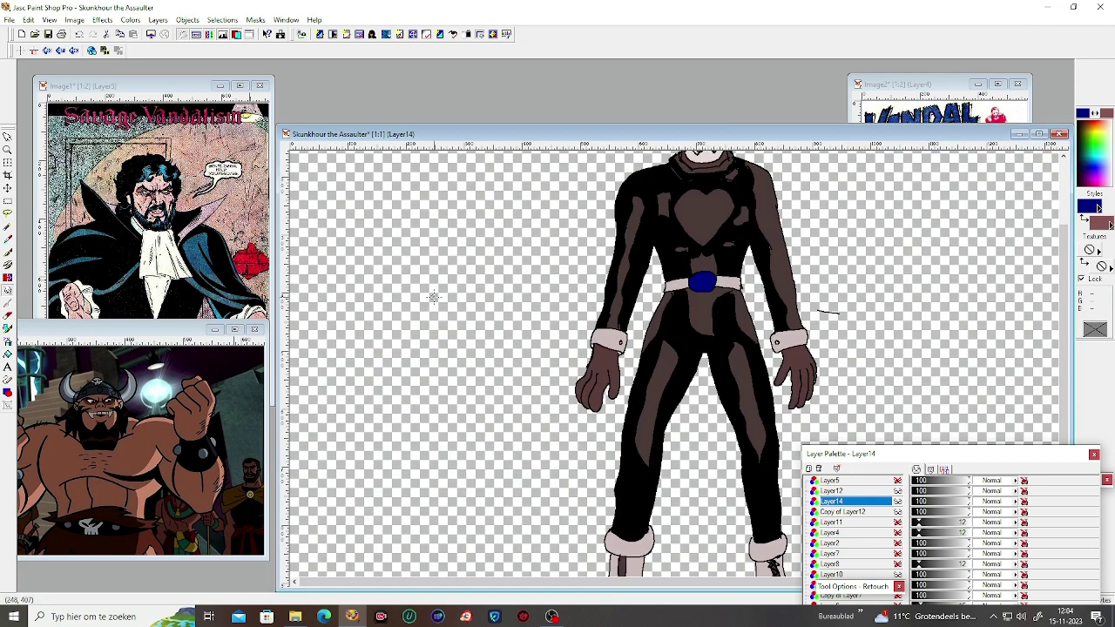
left_click_drag(706, 279, 704, 292)
key("ctrl+z")
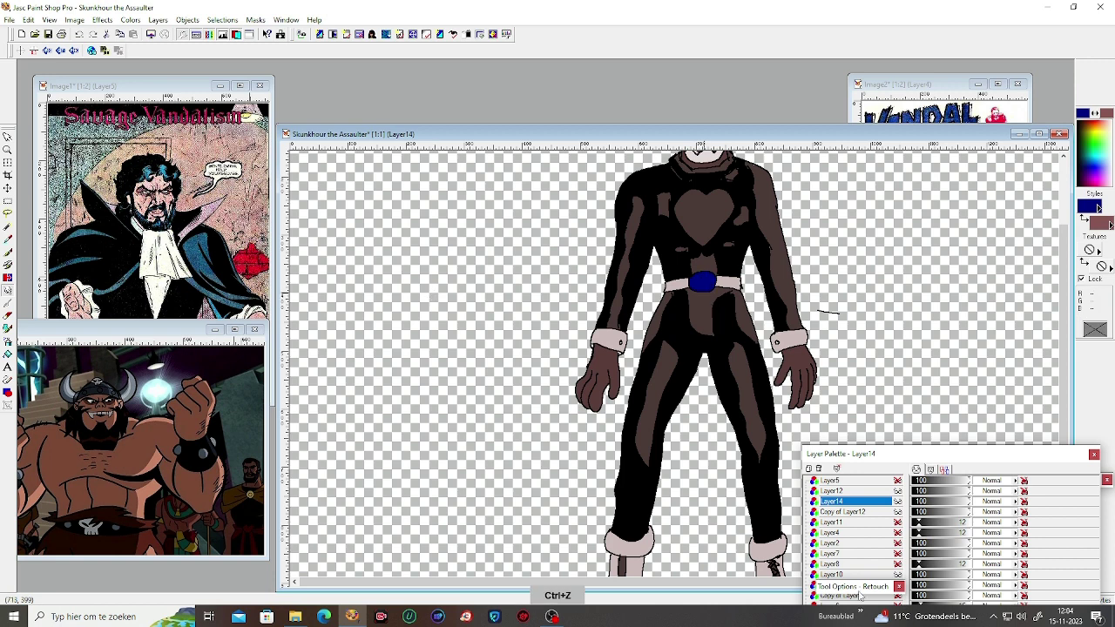
mouse_move(854, 586)
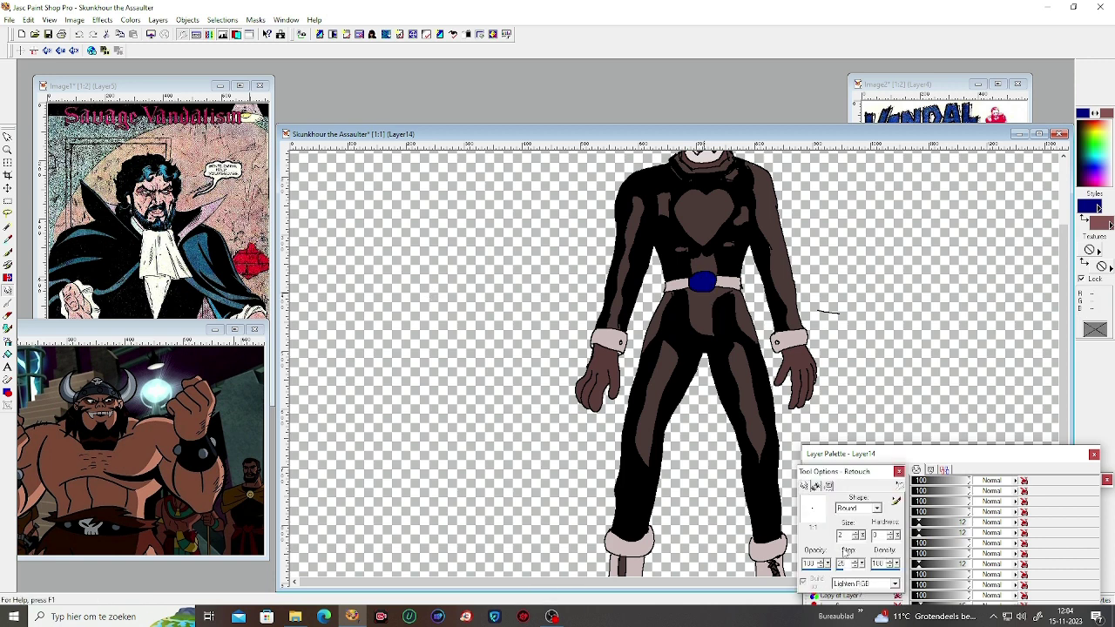
left_click_drag(859, 538, 868, 542)
left_click_drag(696, 272, 710, 293)
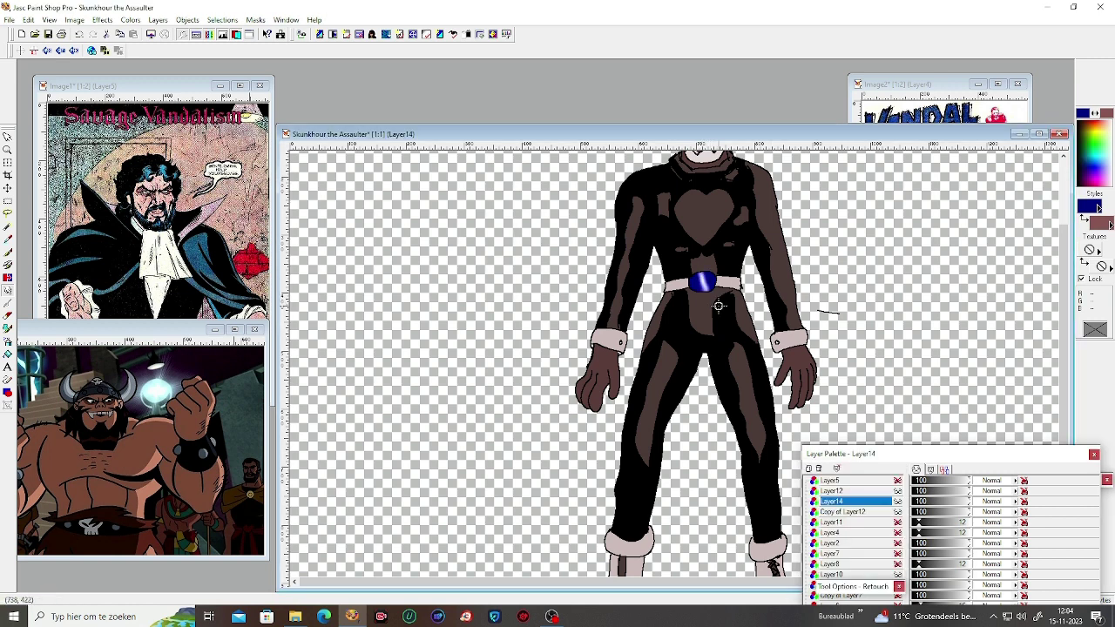
Step: Enlarge the Retouch brush and move the Layer Palette upward so the full layer list is in view
mouse_move(881, 588)
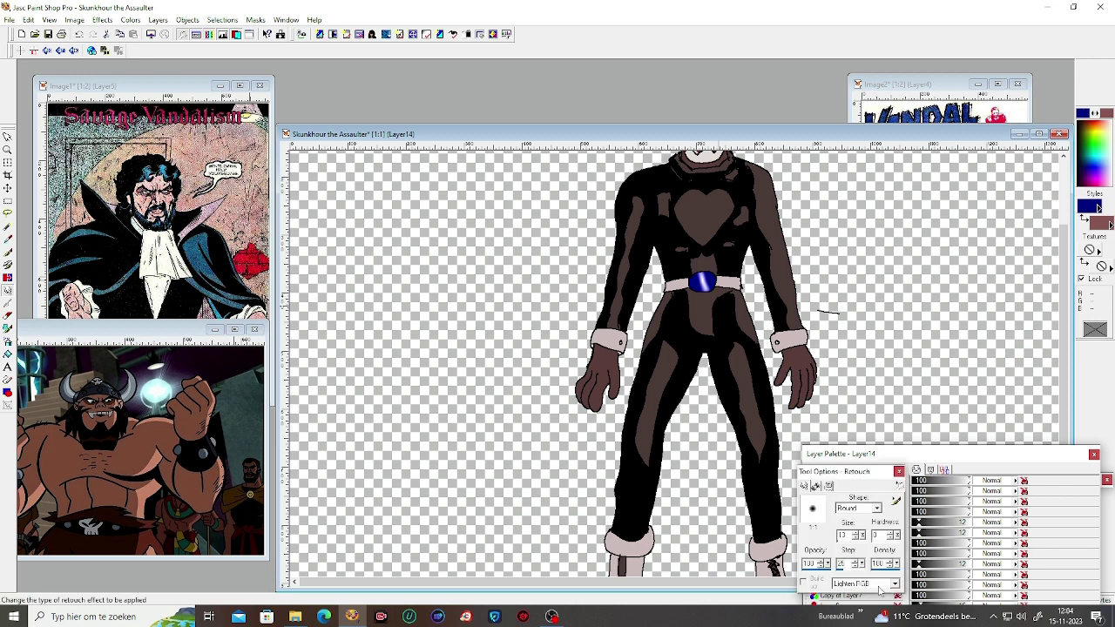
left_click(863, 541)
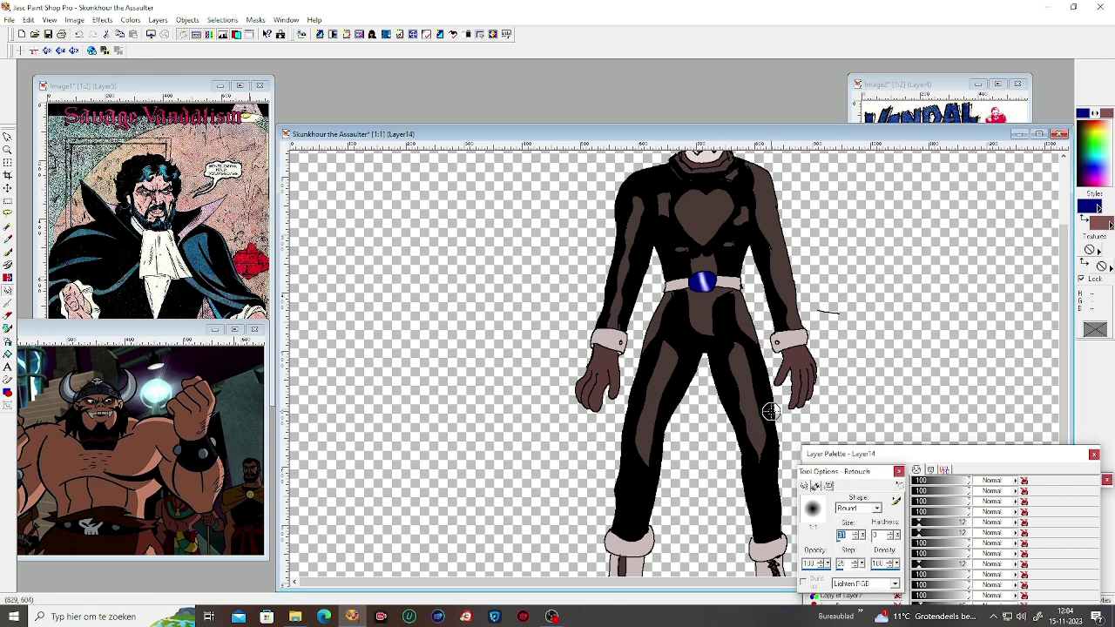
key("minus")
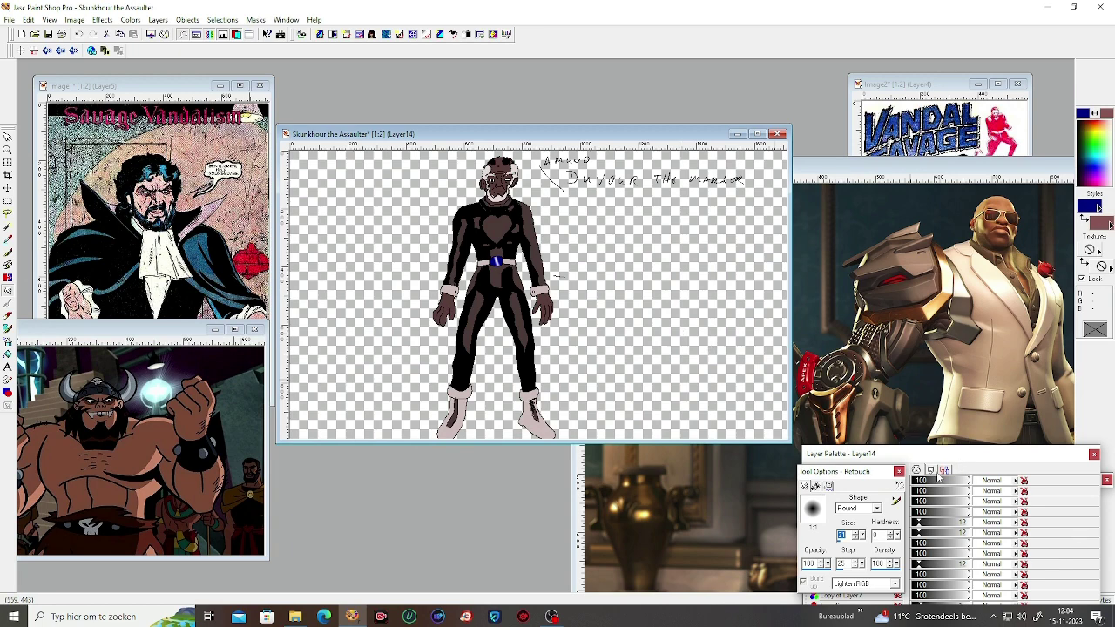
mouse_move(938, 475)
left_click_drag(938, 455, 831, 227)
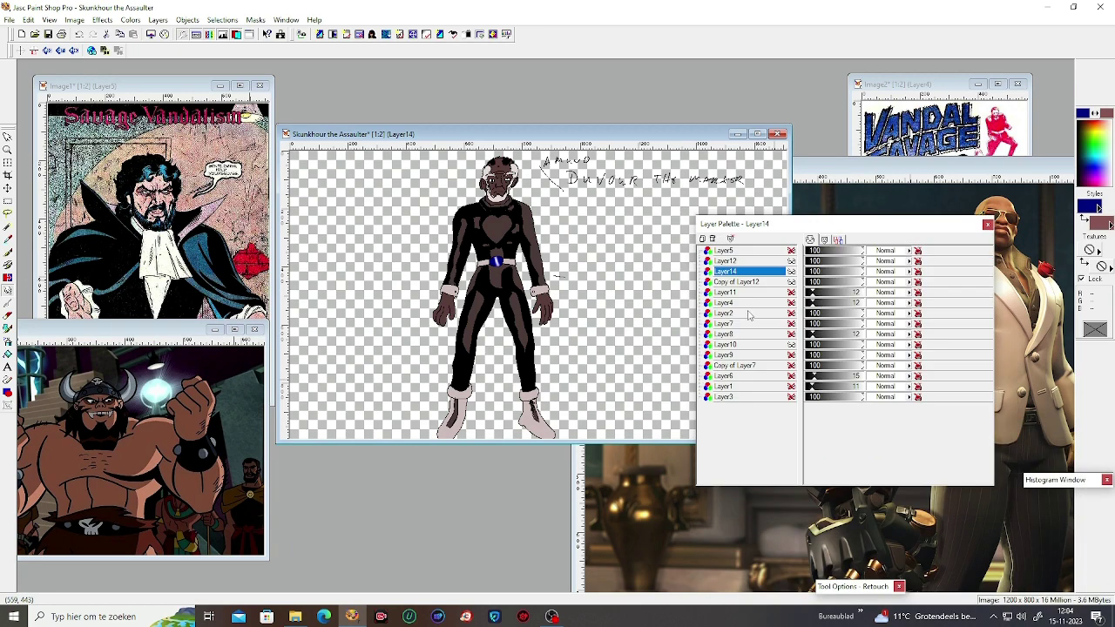
Step: On Copy of Layer12, lighten highlights on the shoulders, forehead and white beard with the Retouch brush
left_click(780, 284)
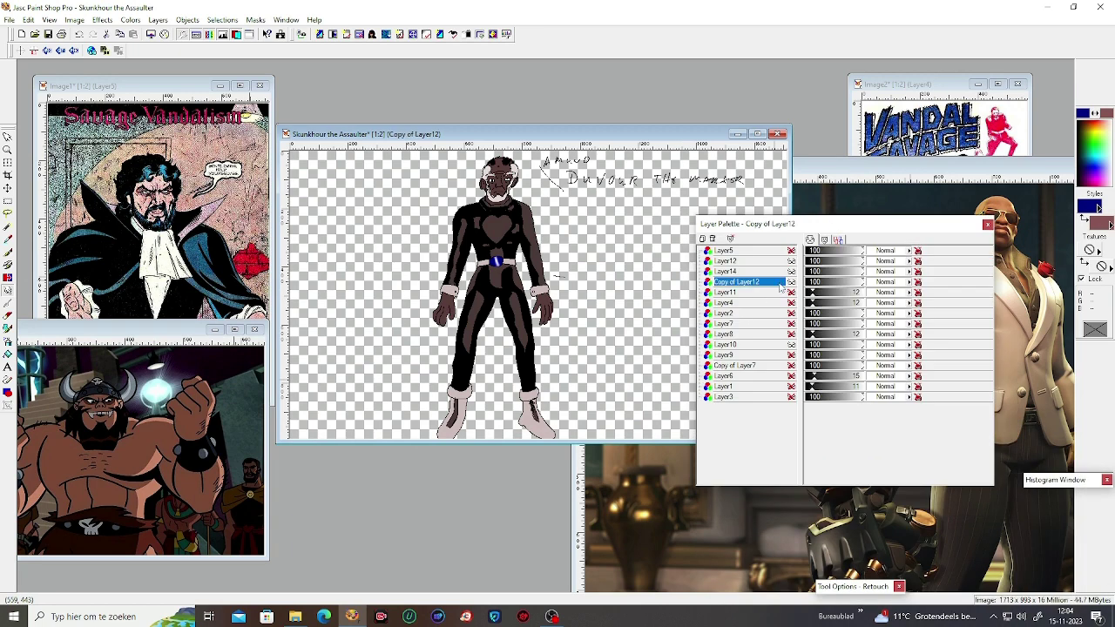
key("plus")
key("plus")
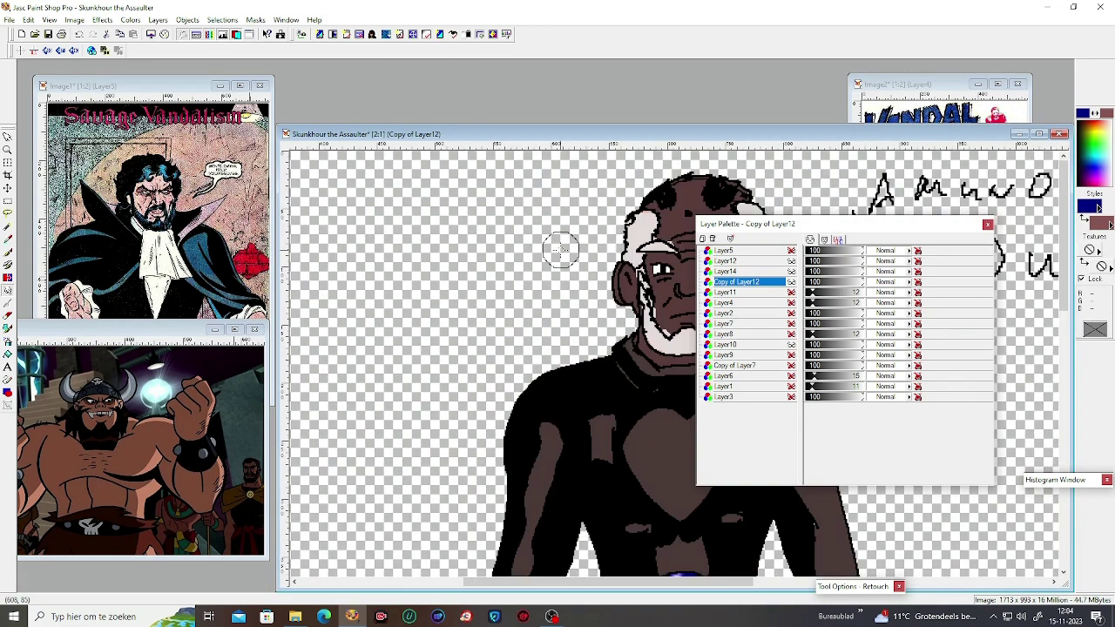
left_click_drag(529, 398, 634, 357)
left_click_drag(773, 224, 965, 283)
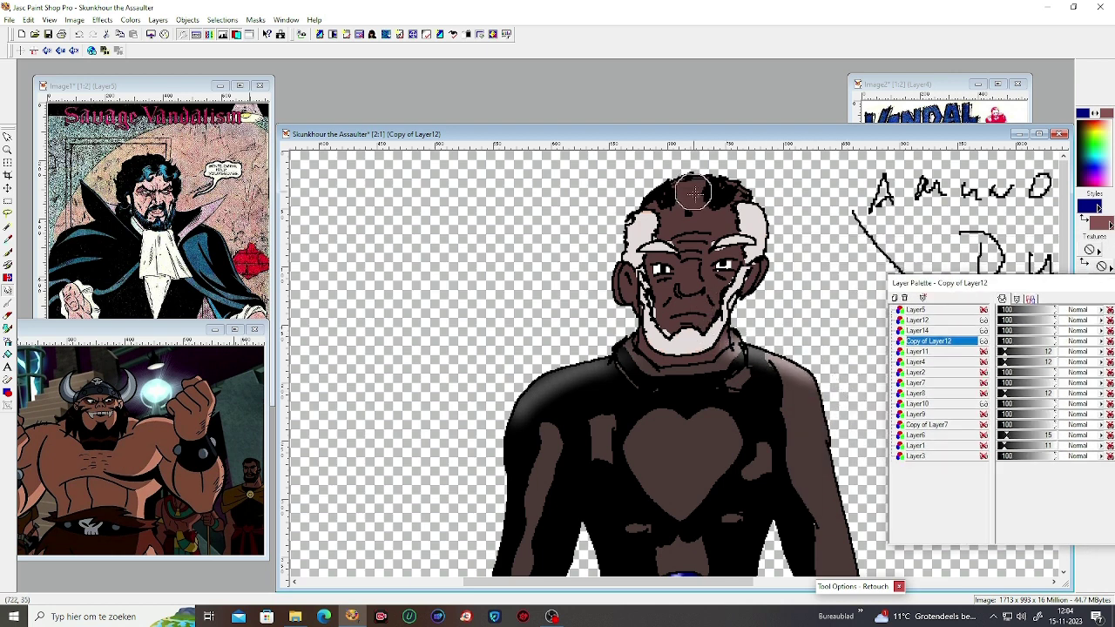
left_click_drag(695, 187, 690, 213)
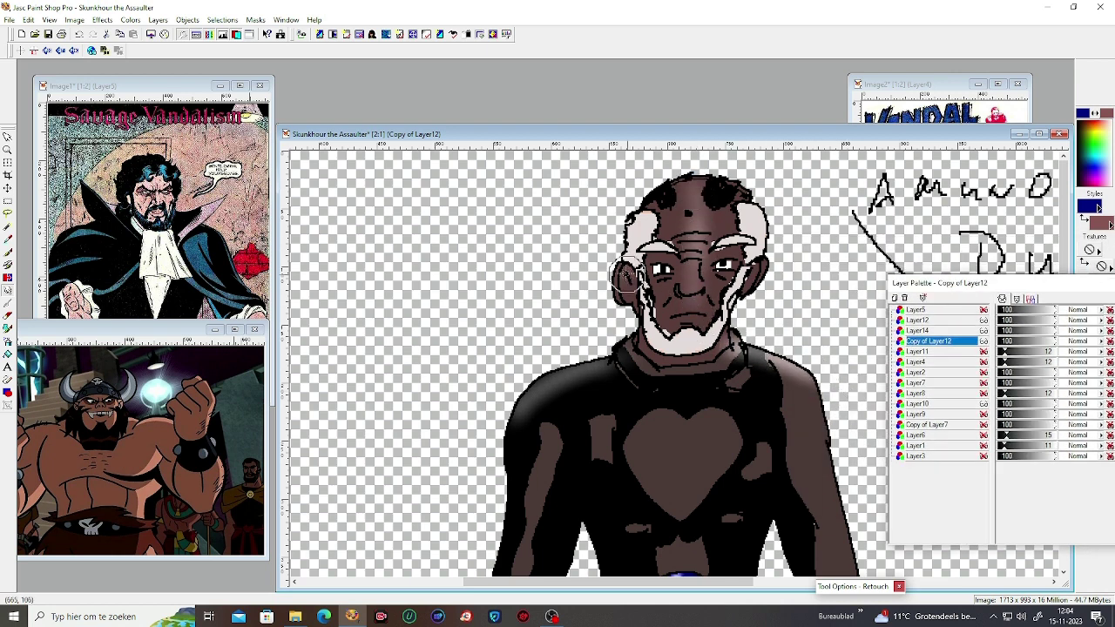
mouse_move(725, 316)
left_mouse_down()
mouse_move(698, 322)
mouse_move(688, 370)
left_mouse_up()
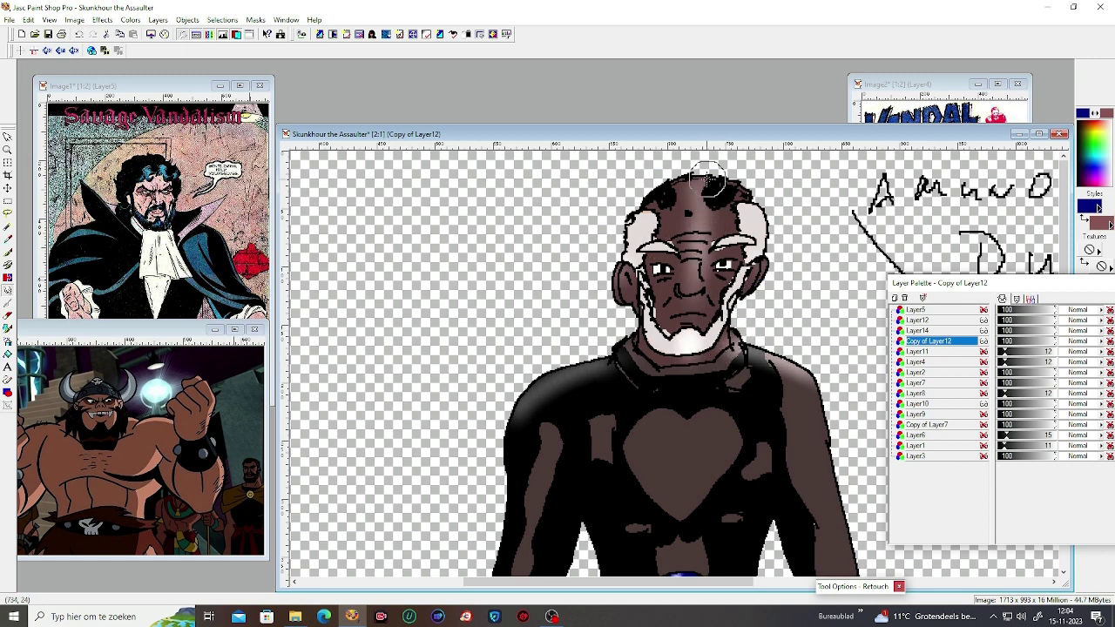
Step: Lighten highlights across the chest and heart emblem, down both sleeves and on the suit panel below the buckle
left_click_drag(1064, 252, 1060, 285)
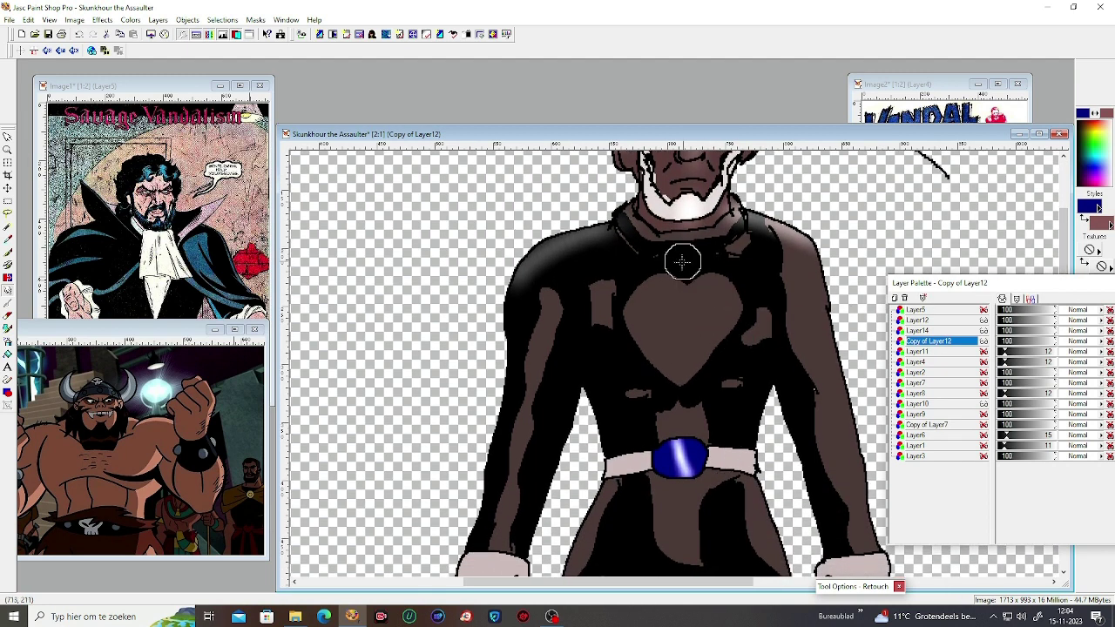
mouse_move(636, 358)
left_mouse_down()
mouse_move(733, 346)
mouse_move(584, 351)
left_mouse_up()
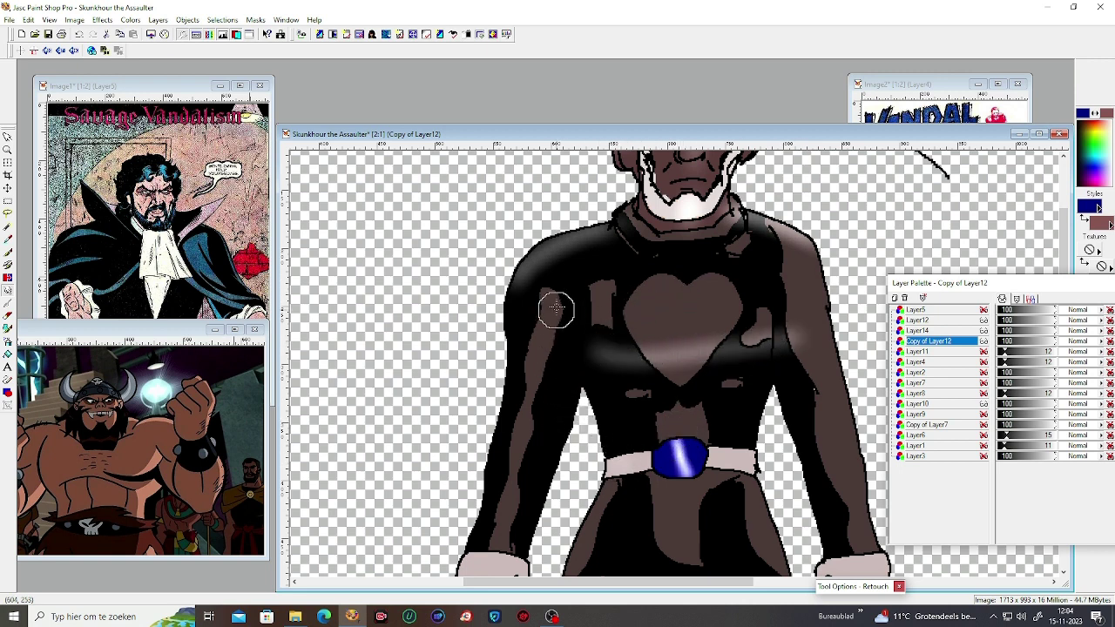
mouse_move(557, 310)
left_mouse_down()
mouse_move(524, 430)
mouse_move(556, 282)
left_mouse_up()
mouse_move(795, 267)
left_mouse_down()
mouse_move(830, 430)
mouse_move(845, 409)
mouse_move(811, 254)
mouse_move(871, 512)
left_mouse_up()
left_click_drag(715, 350, 693, 388)
mouse_move(694, 480)
left_mouse_down()
mouse_move(693, 558)
mouse_move(697, 453)
left_mouse_up()
Step: Lighten highlights on the hands, hips, thigh panels and outer edges of both lower legs
scroll(1050, 259, "down", 5)
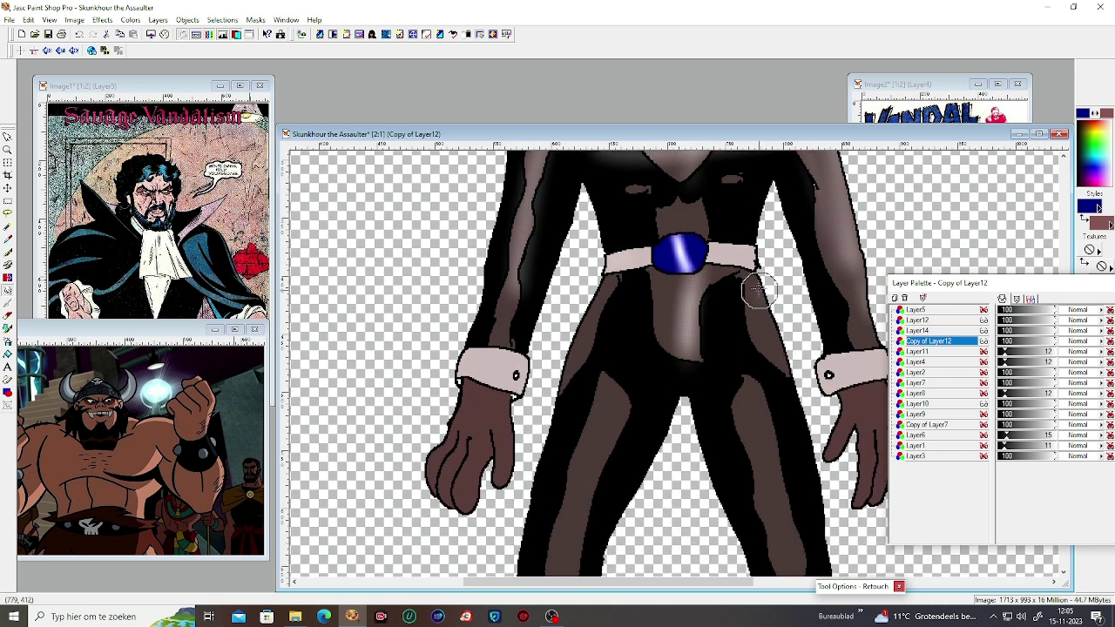
mouse_move(760, 288)
left_mouse_down()
mouse_move(787, 548)
mouse_move(768, 422)
left_mouse_up()
left_click_drag(602, 376, 557, 568)
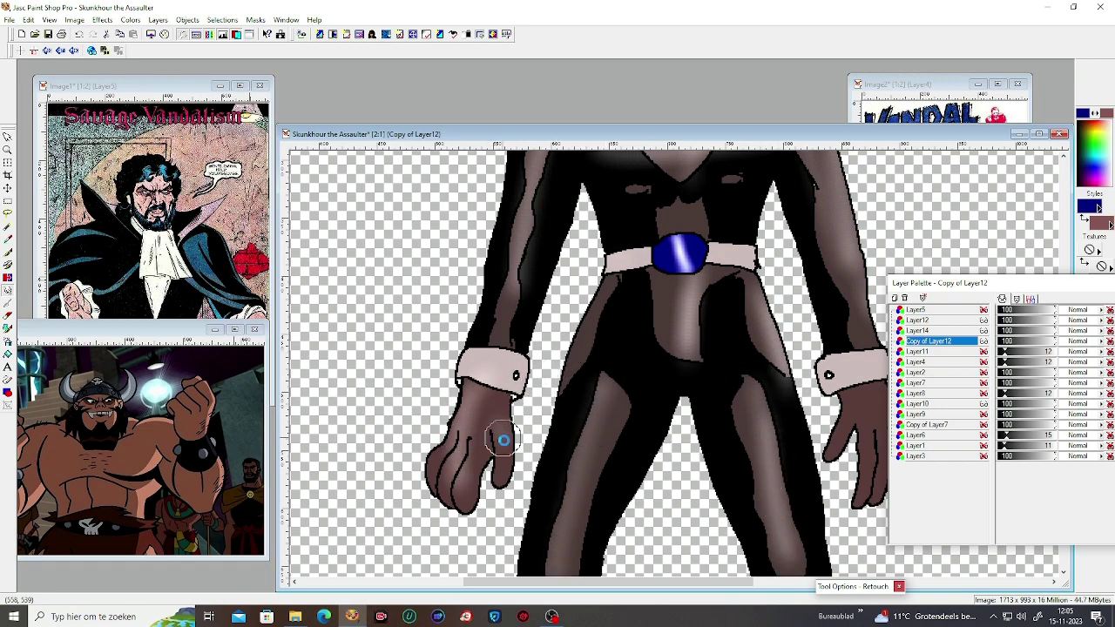
mouse_move(969, 284)
left_mouse_down()
mouse_move(1059, 302)
mouse_move(1049, 390)
left_mouse_up()
mouse_move(1064, 310)
left_mouse_down()
mouse_move(1067, 224)
mouse_move(1068, 409)
left_mouse_up()
mouse_move(821, 406)
left_mouse_down()
mouse_move(809, 306)
mouse_move(815, 462)
left_mouse_up()
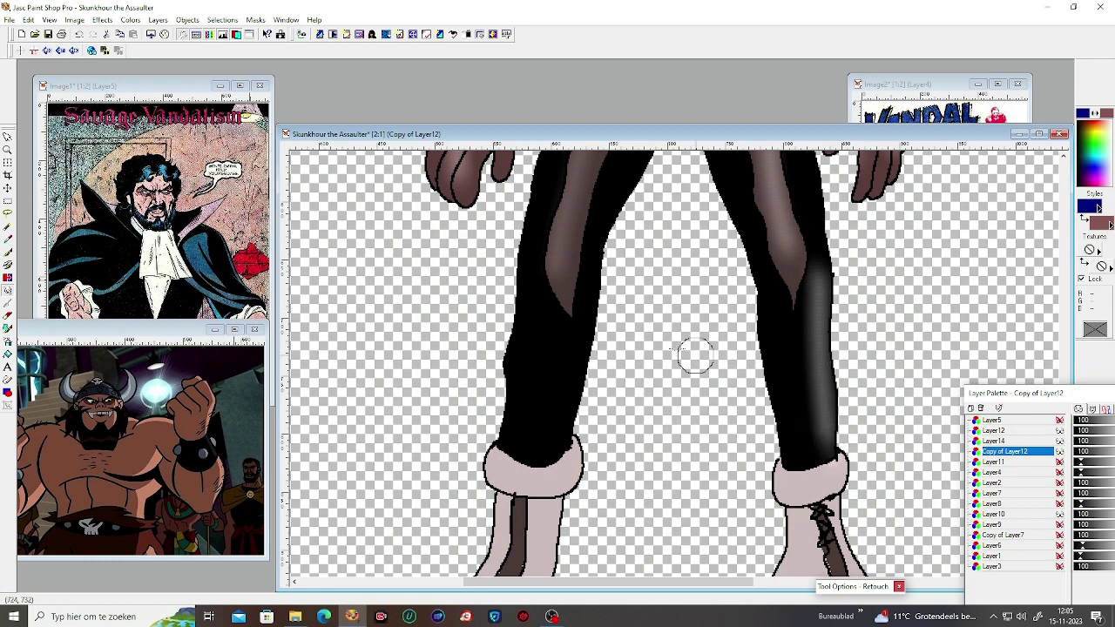
mouse_move(551, 299)
left_mouse_down()
mouse_move(511, 398)
mouse_move(514, 287)
mouse_move(493, 399)
left_mouse_up()
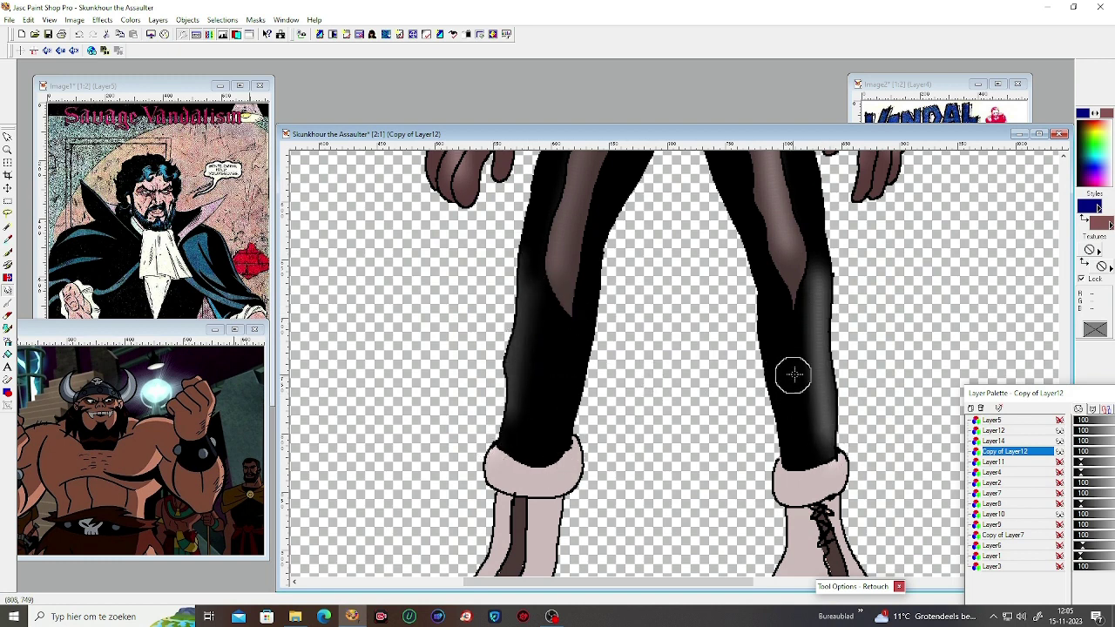
Step: Lighten highlights on both boots and their cuffs with the Retouch brush
left_click_drag(1046, 393, 1064, 440)
left_click_drag(823, 381, 838, 549)
mouse_move(521, 390)
left_mouse_down()
mouse_move(488, 513)
mouse_move(509, 477)
mouse_move(485, 509)
mouse_move(531, 523)
left_mouse_up()
mouse_move(836, 510)
left_mouse_down()
mouse_move(797, 518)
mouse_move(871, 501)
left_mouse_up()
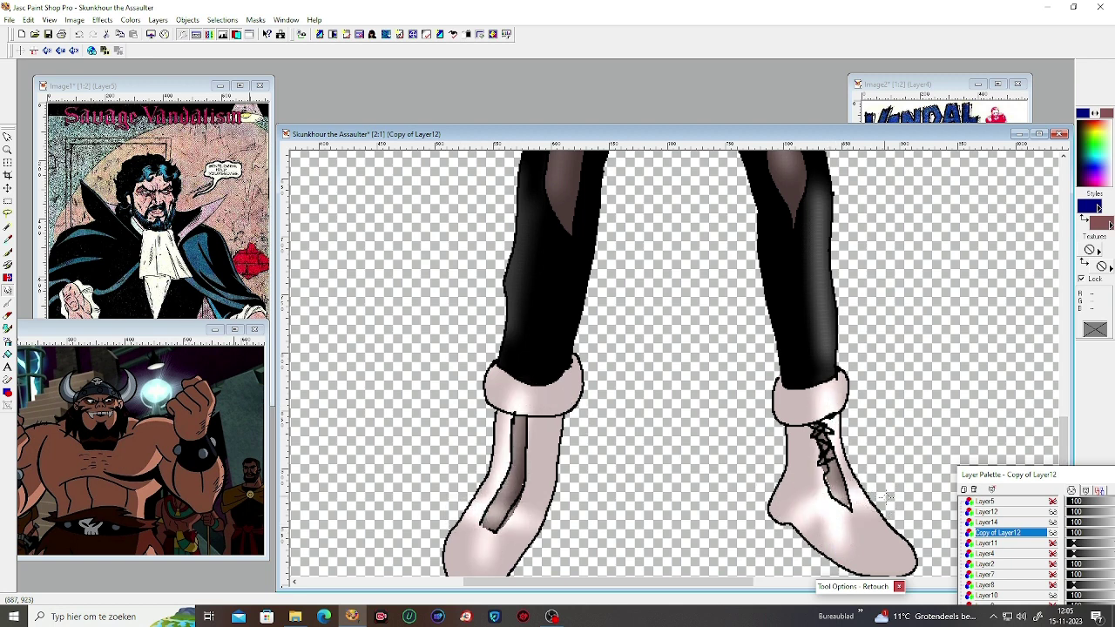
Step: Make the white background layer, Layer3, visible behind the finished figure
scroll(886, 498, "down", 1)
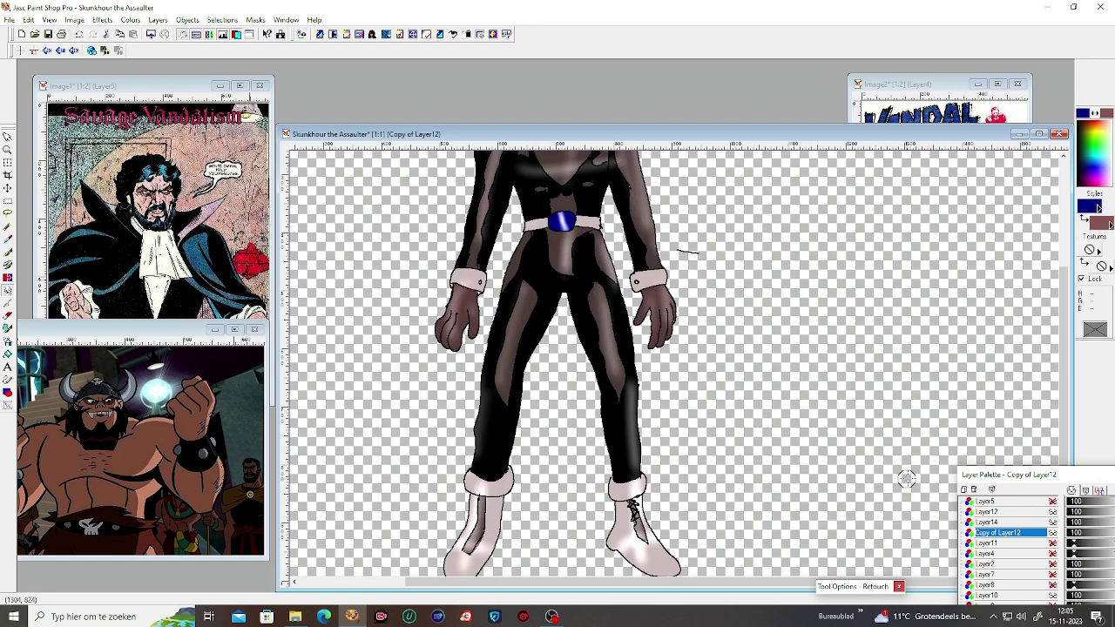
scroll(829, 360, "down", 1)
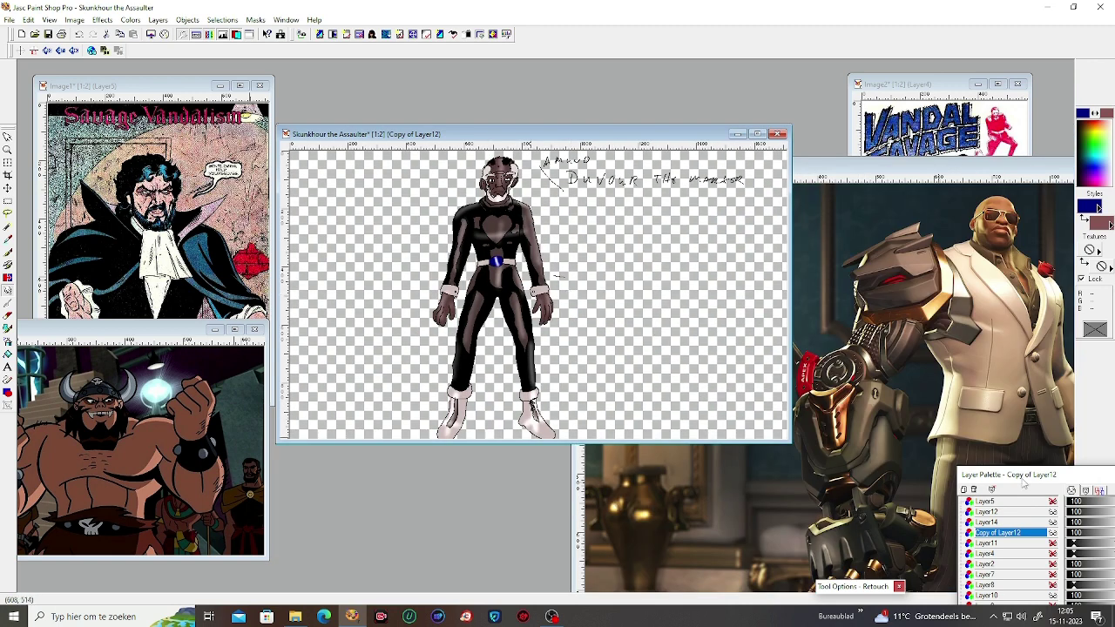
mouse_move(1027, 487)
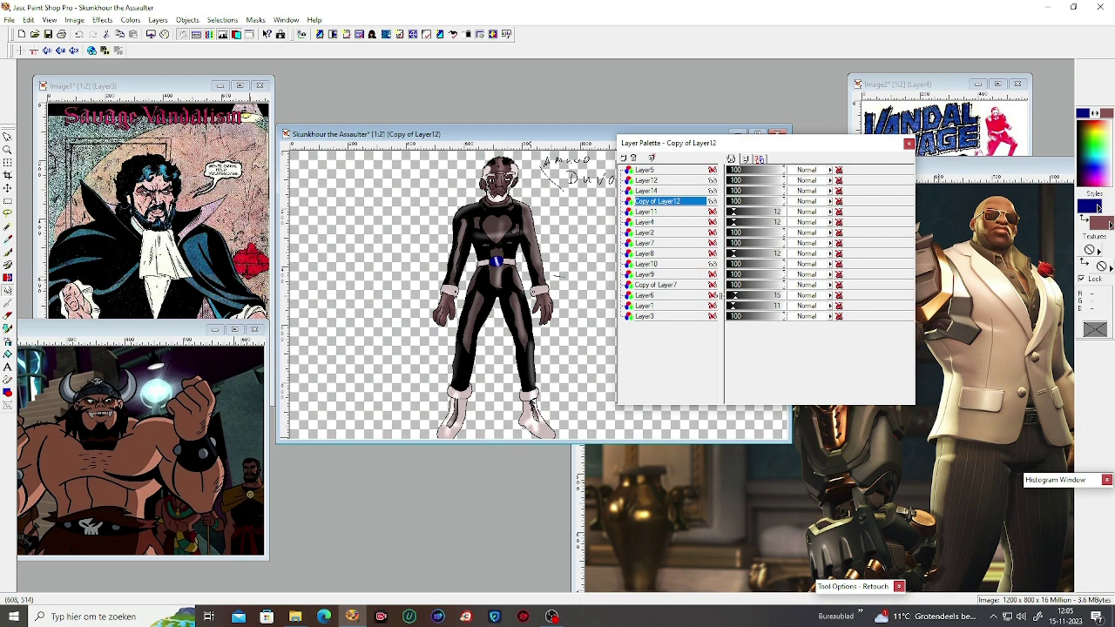
left_click(712, 316)
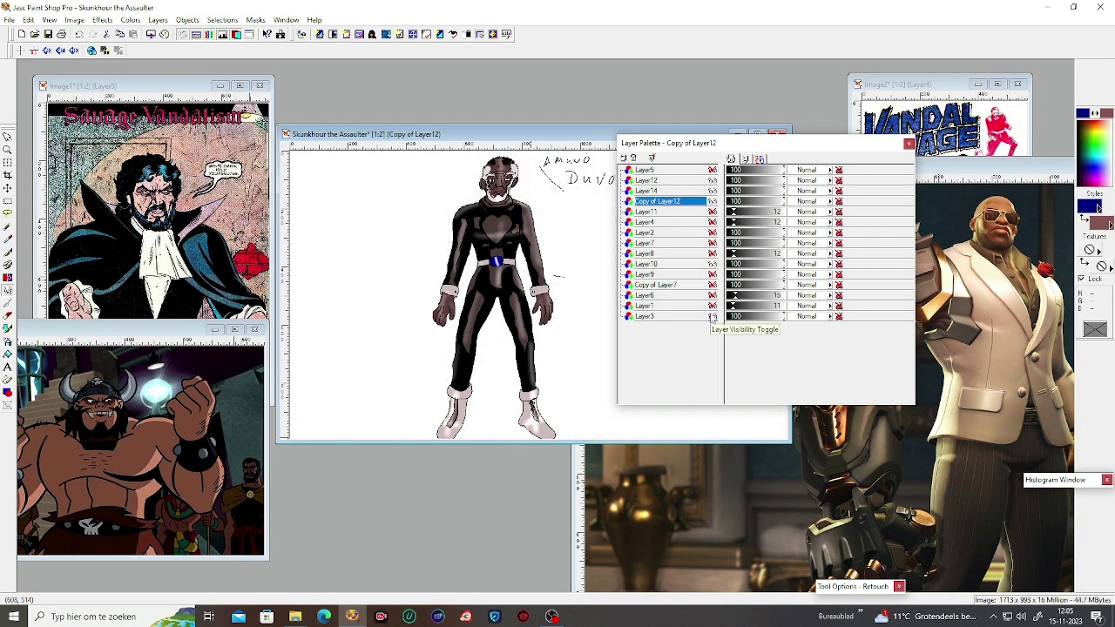
Step: Close the Image5 reference picture, return to the character drawing and move the Layer Palette off the figure
left_click(958, 174)
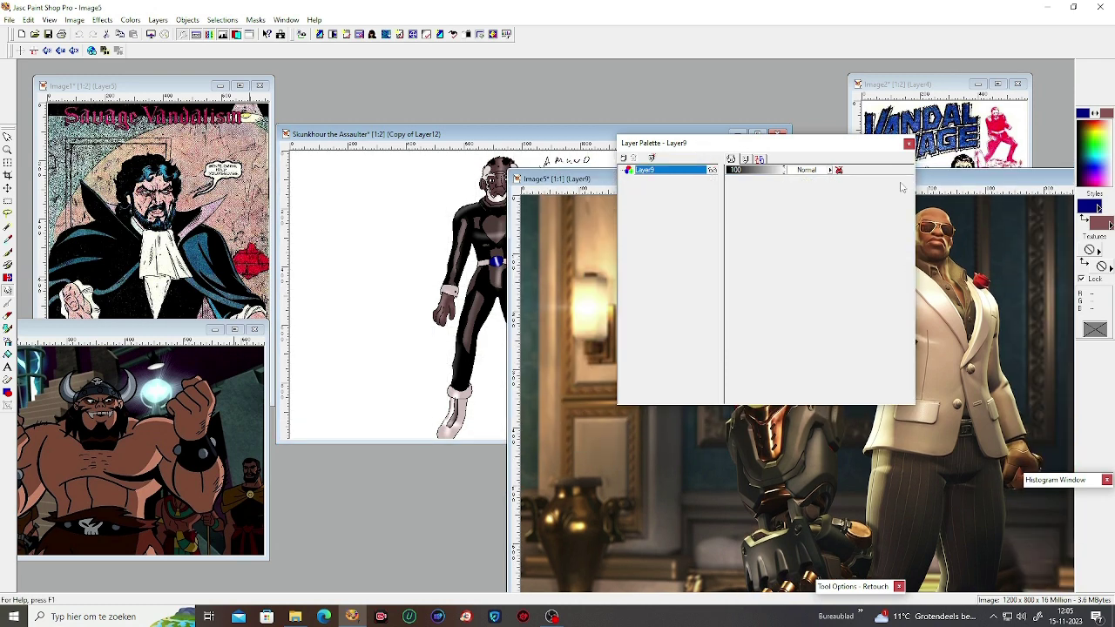
left_click_drag(992, 185, 797, 190)
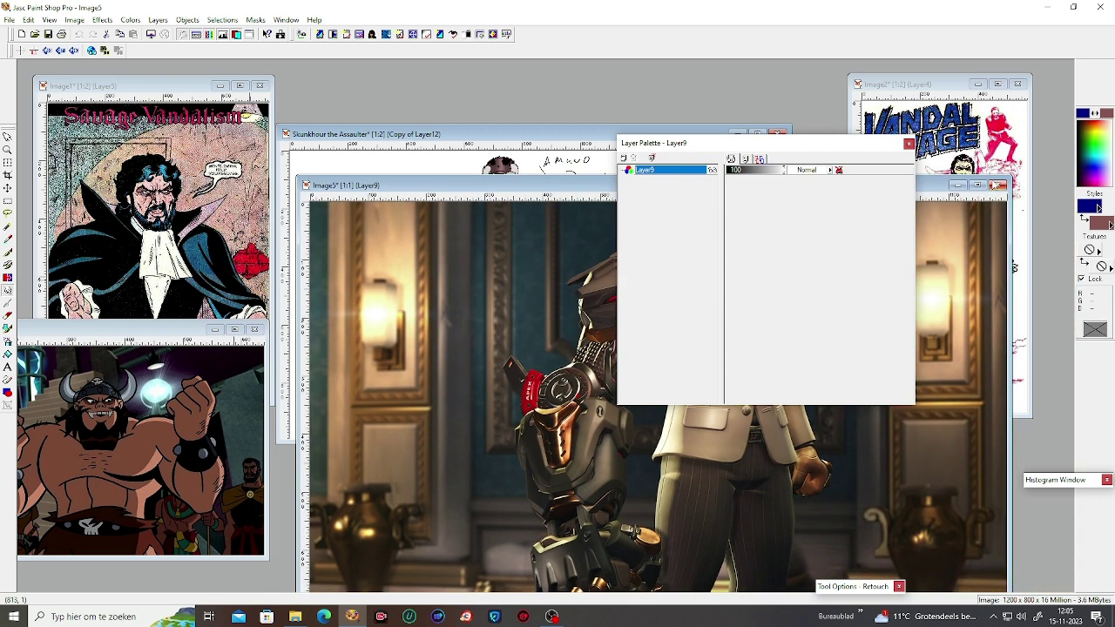
left_click(998, 186)
left_click(558, 334)
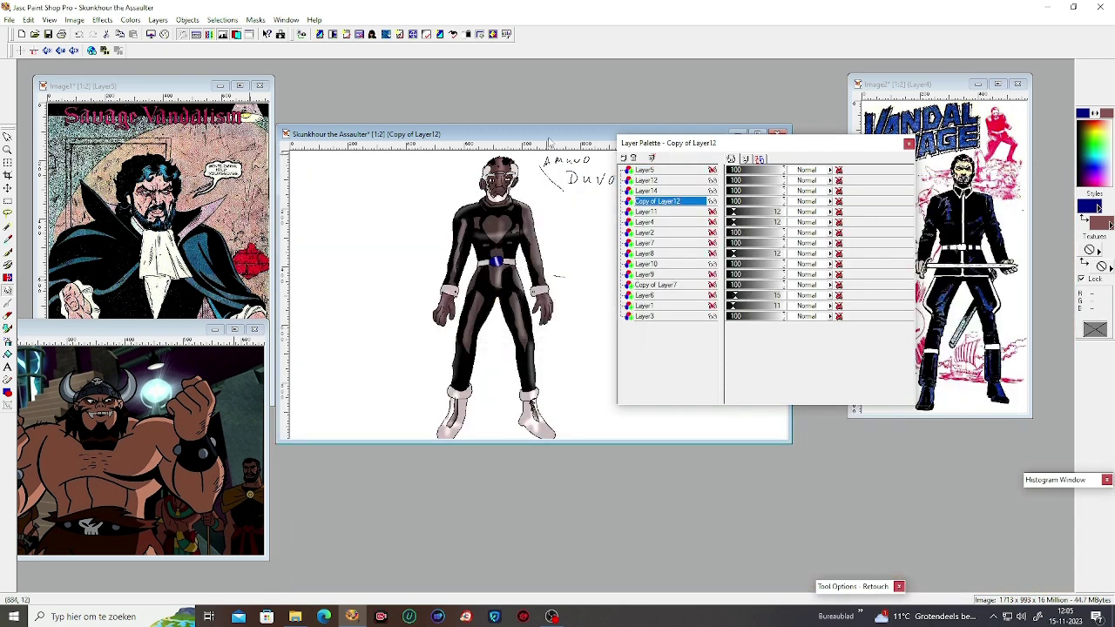
mouse_move(634, 145)
left_mouse_down()
mouse_move(690, 289)
mouse_move(749, 264)
left_mouse_up()
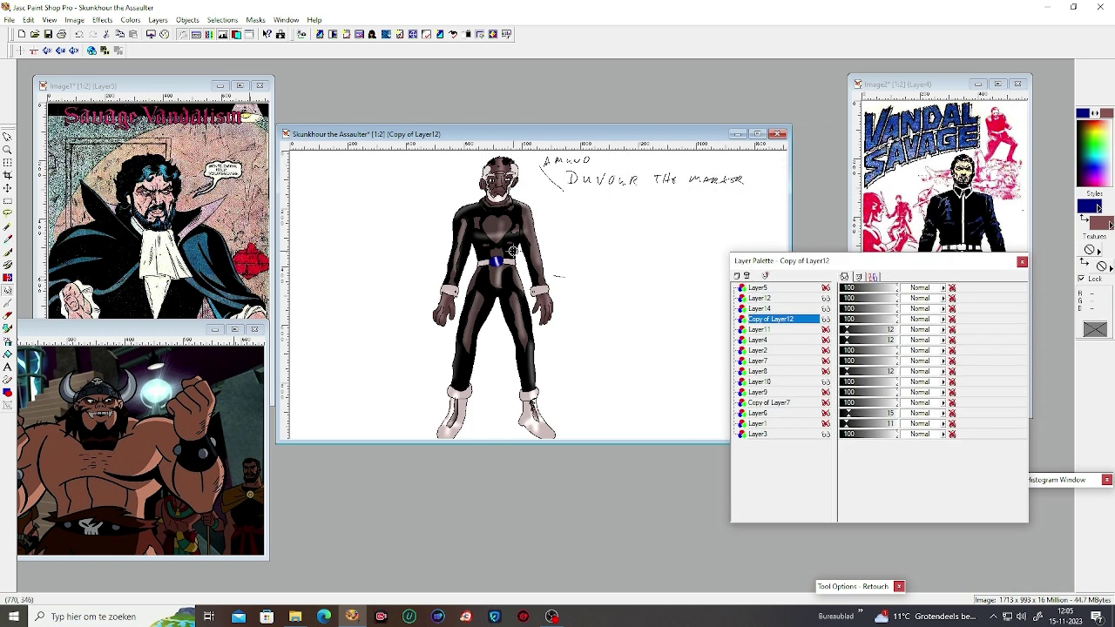
Step: Check the shaded figure up close against the white background and save the Skunkhour the Assaulter drawing
scroll(512, 253, "up", 1)
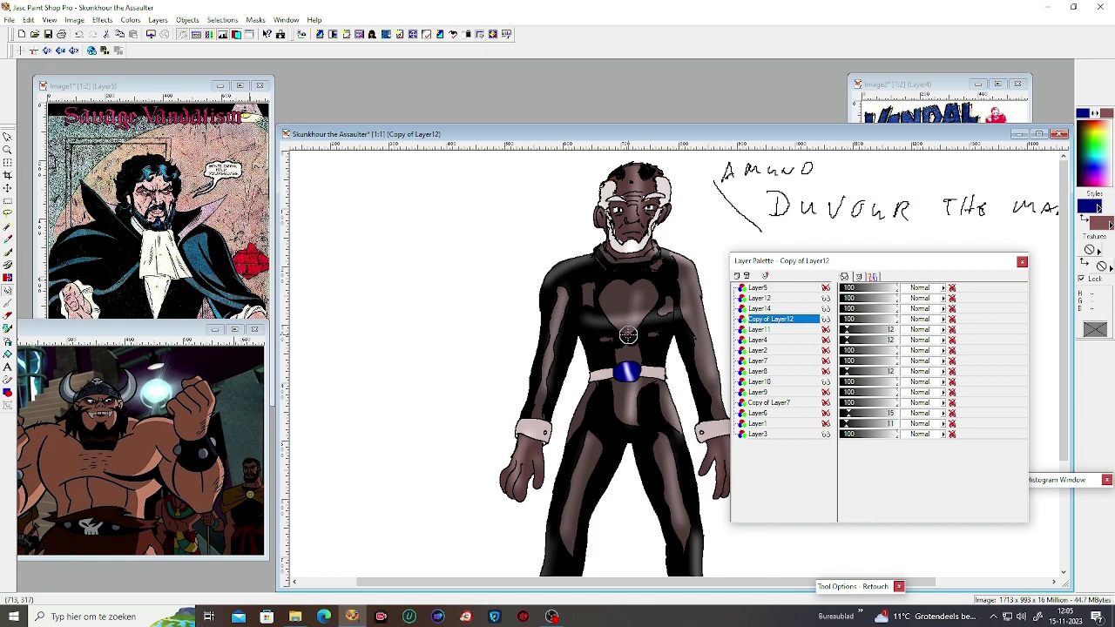
scroll(630, 331, "down", 1)
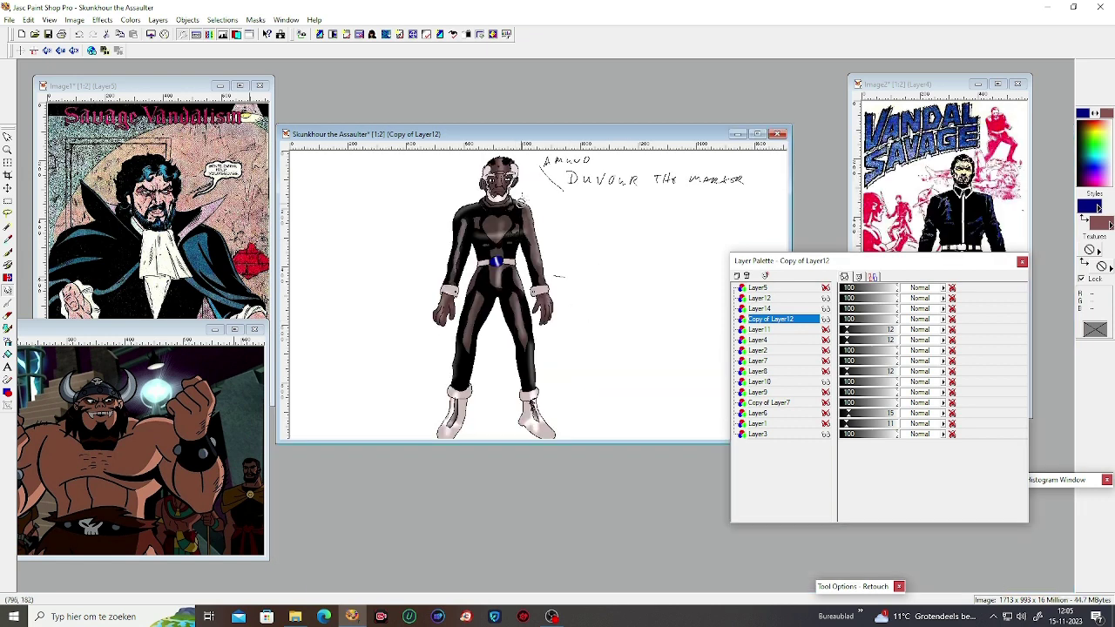
scroll(522, 199, "up", 1)
scroll(677, 270, "up", 1)
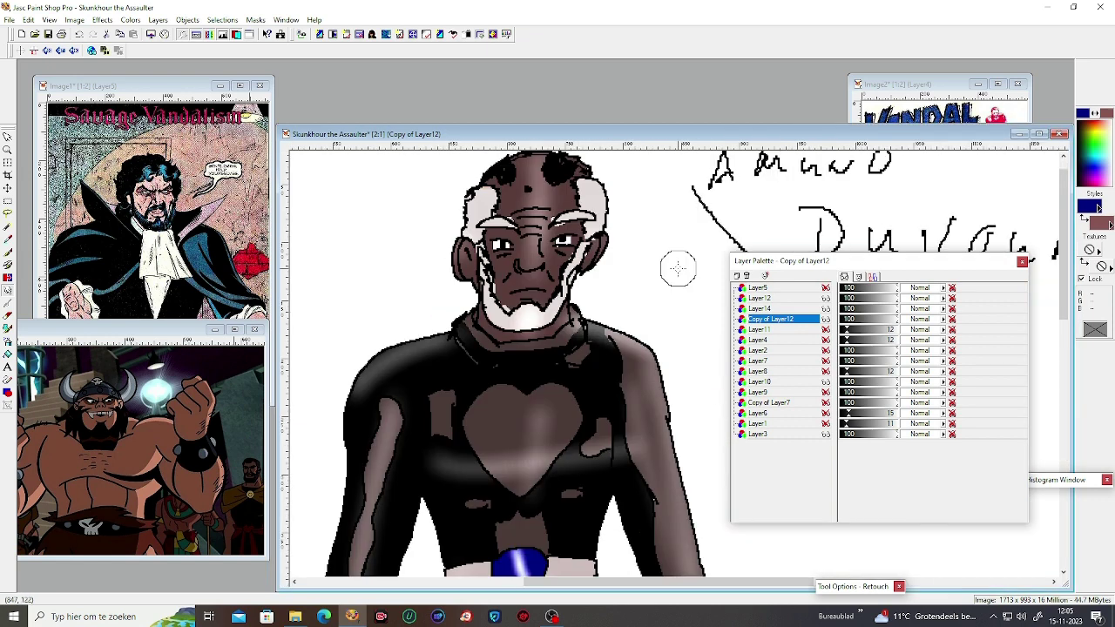
scroll(569, 318, "down", 1)
scroll(569, 319, "down", 1)
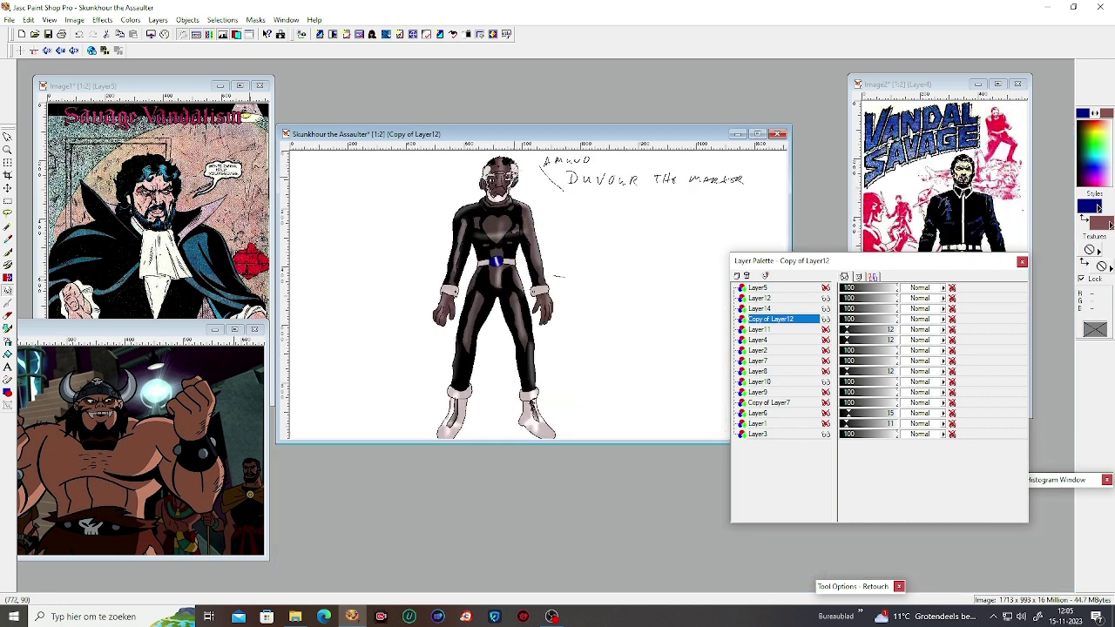
left_click_drag(501, 134, 516, 137)
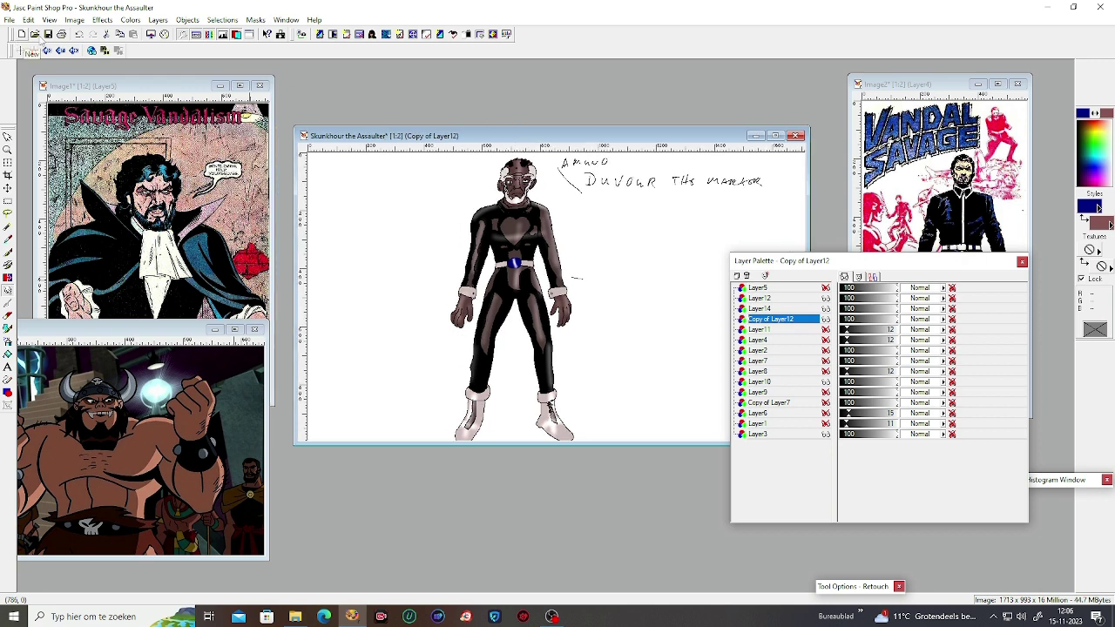
left_click(48, 35)
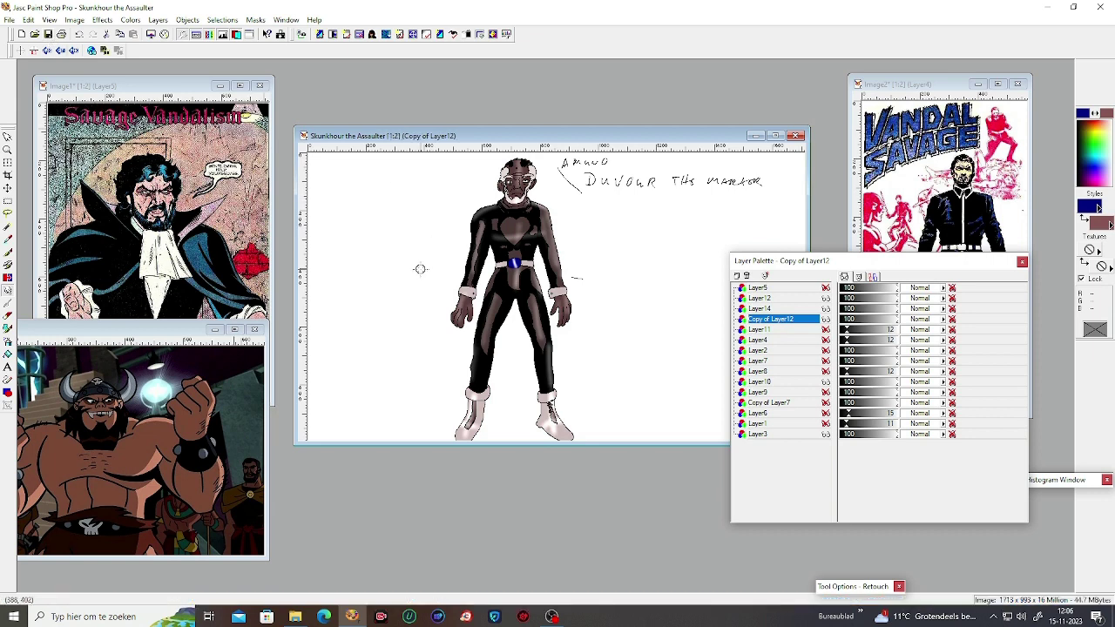
Step: Recheck the figure's head and torso up close, shift the drawing window slightly and save the file again
scroll(562, 266, "up", 2)
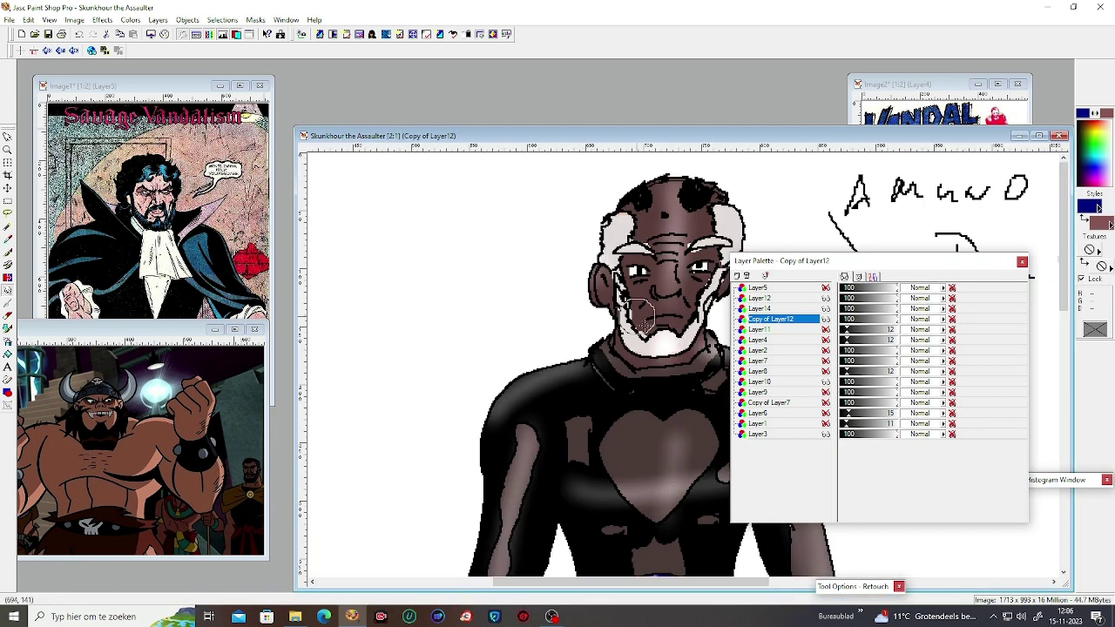
scroll(646, 326, "up", 1)
scroll(649, 328, "down", 1)
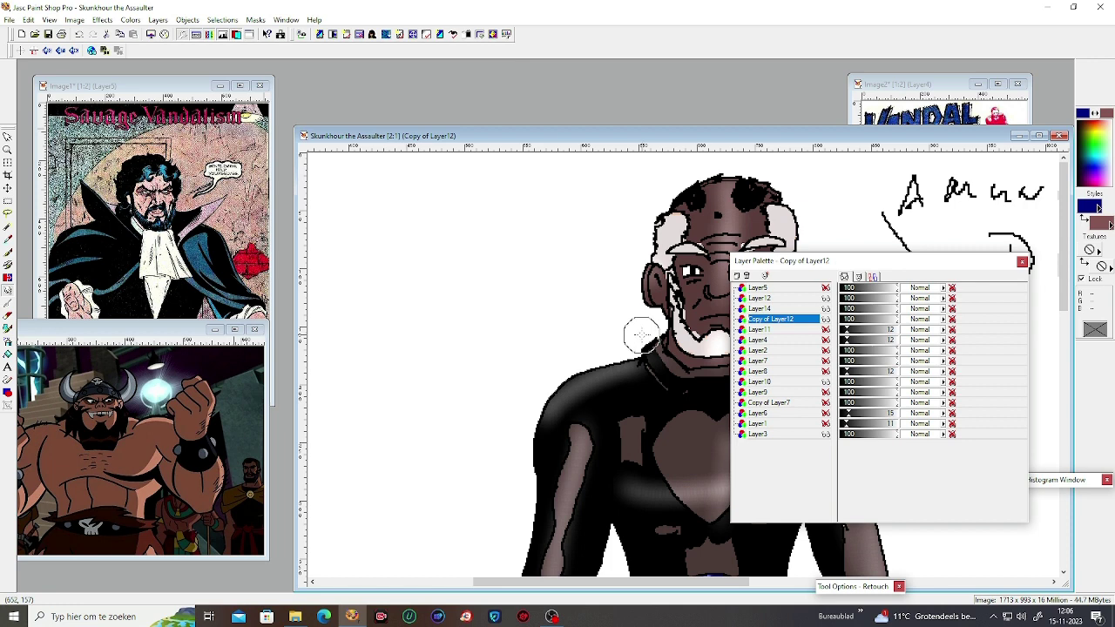
scroll(640, 334, "down", 1)
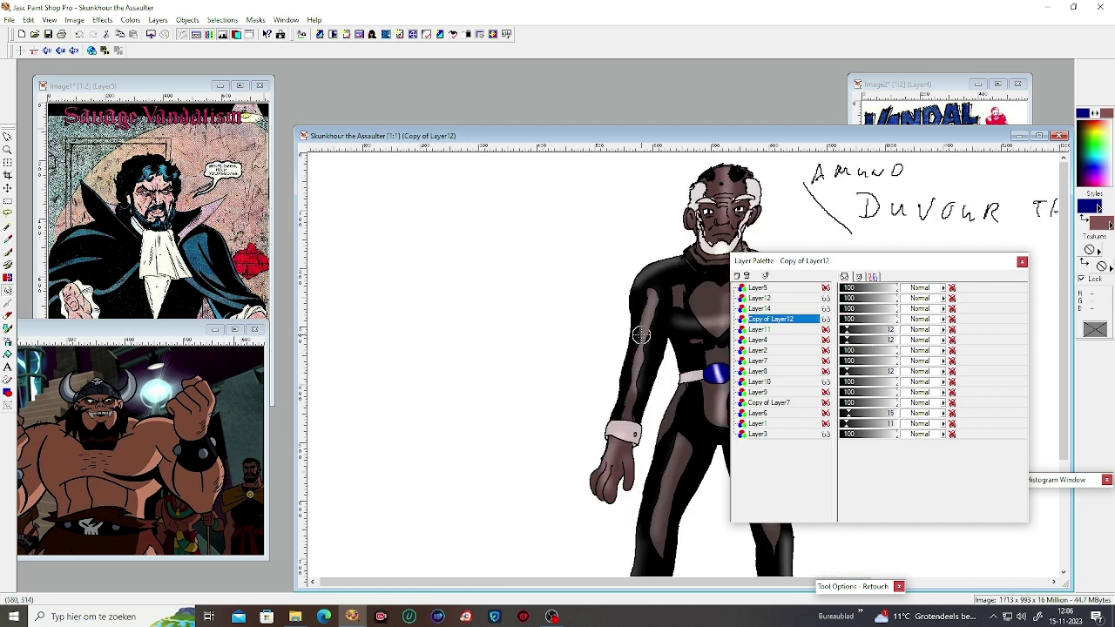
scroll(640, 335, "down", 1)
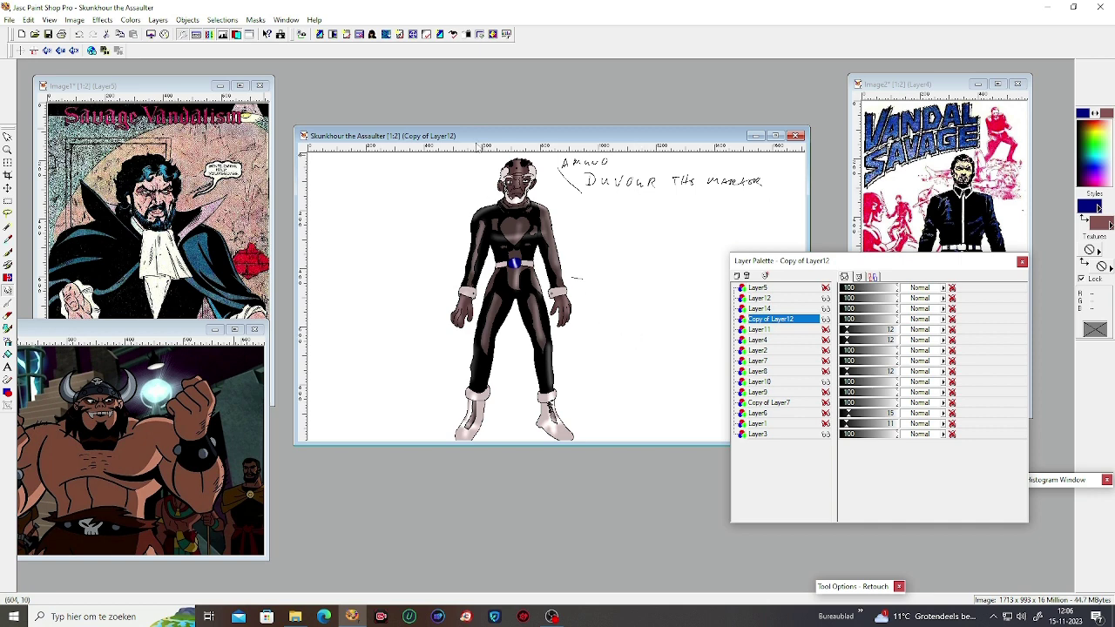
left_click_drag(470, 136, 465, 147)
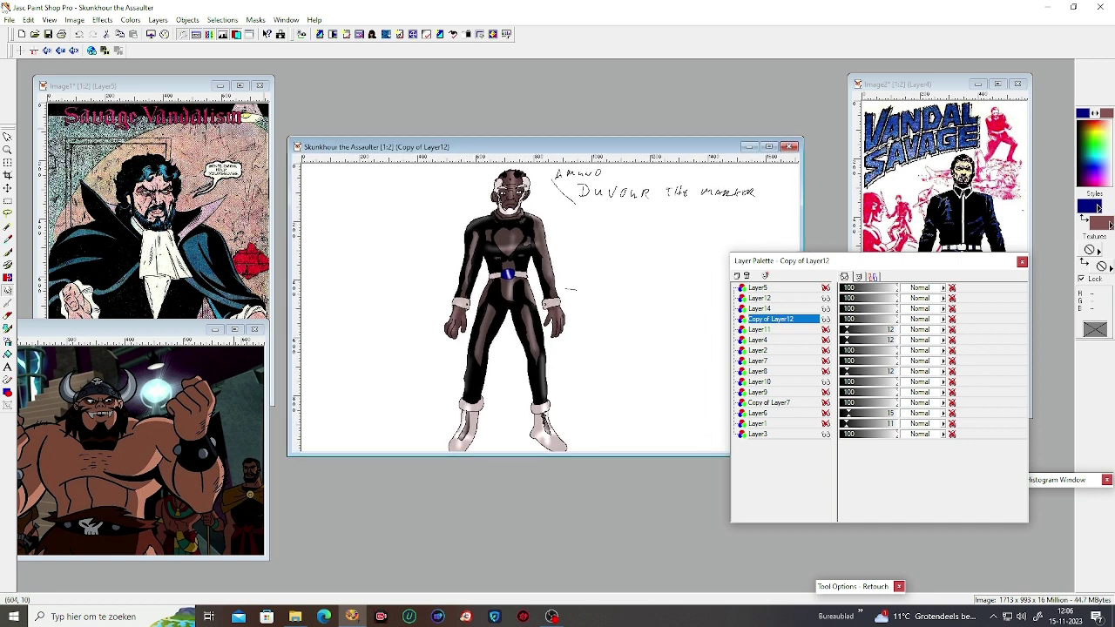
left_click(48, 35)
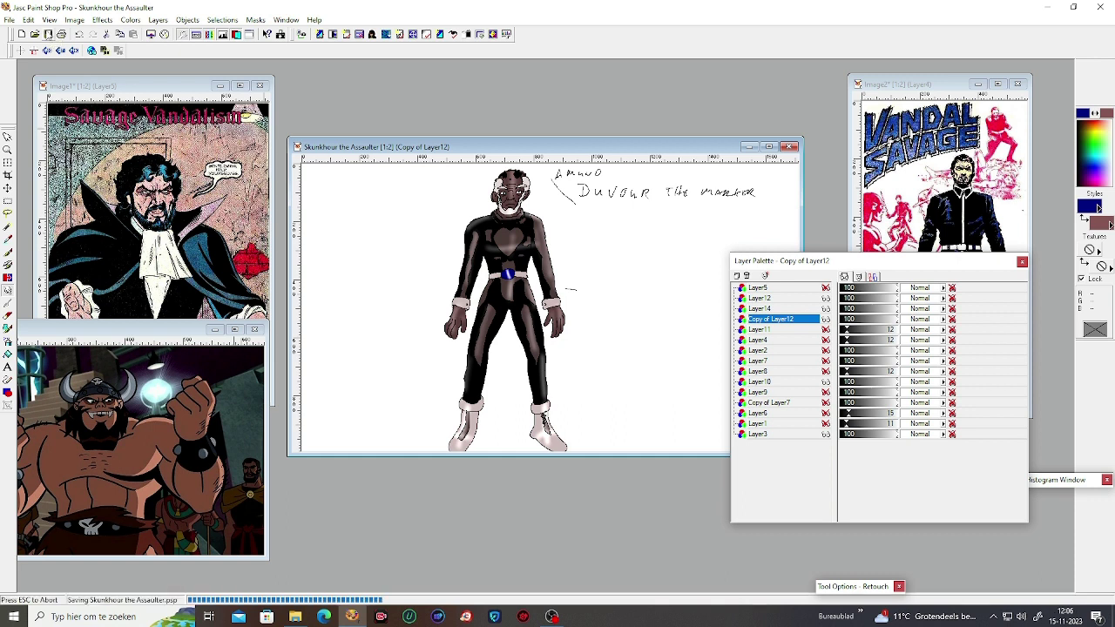